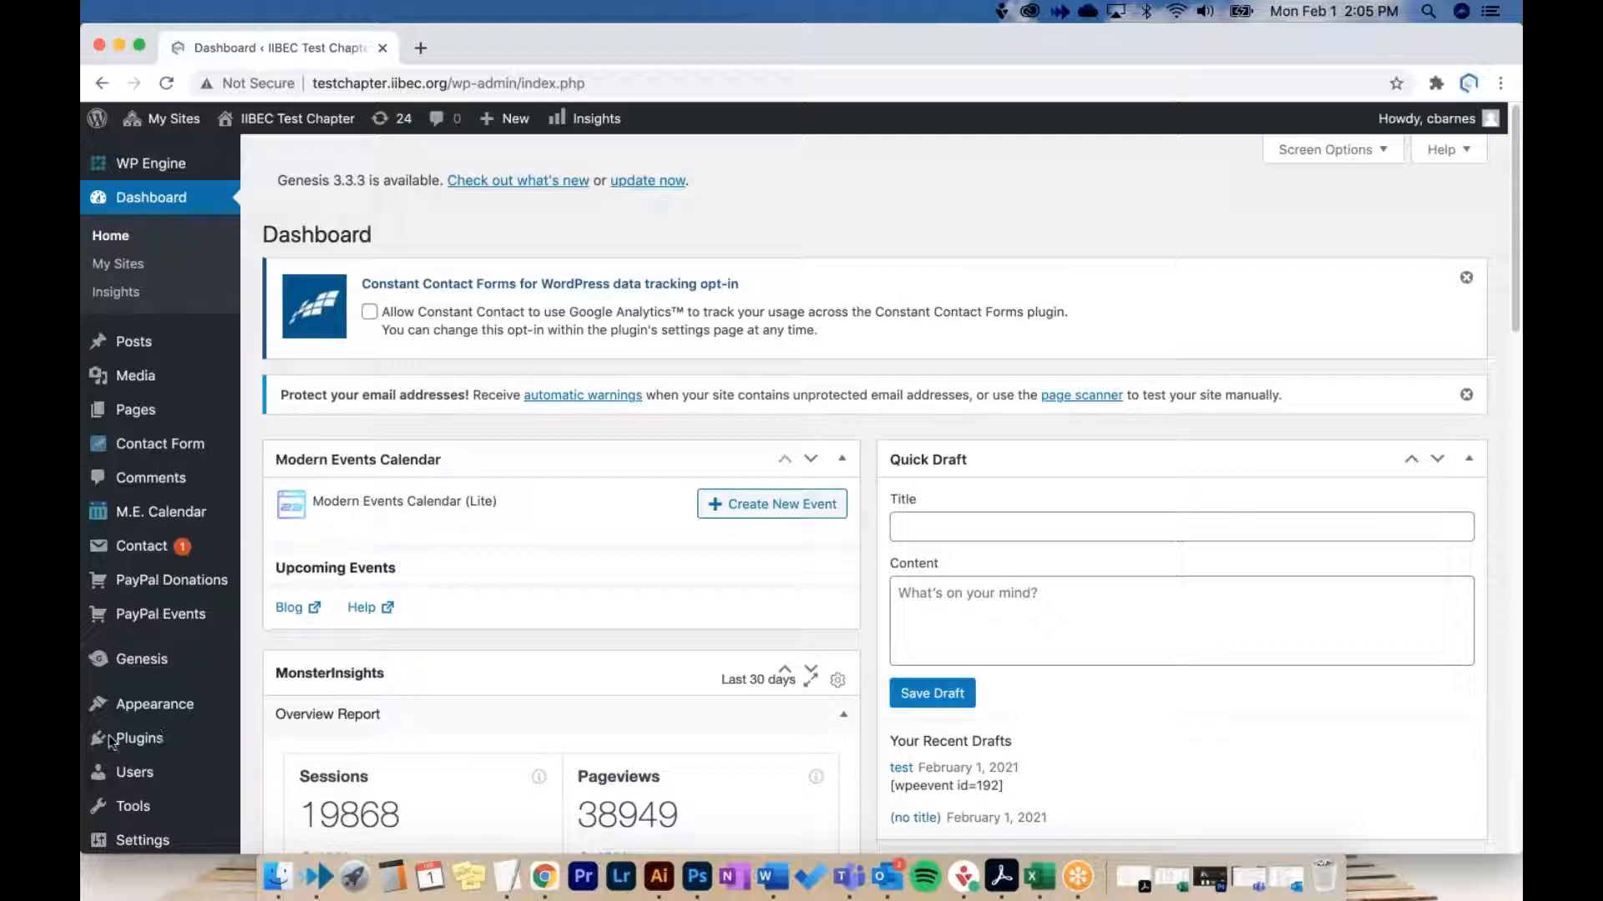
Step: Open the installed plugins list and check the activation status of the PayPal Donation plugin
left_click(201, 739)
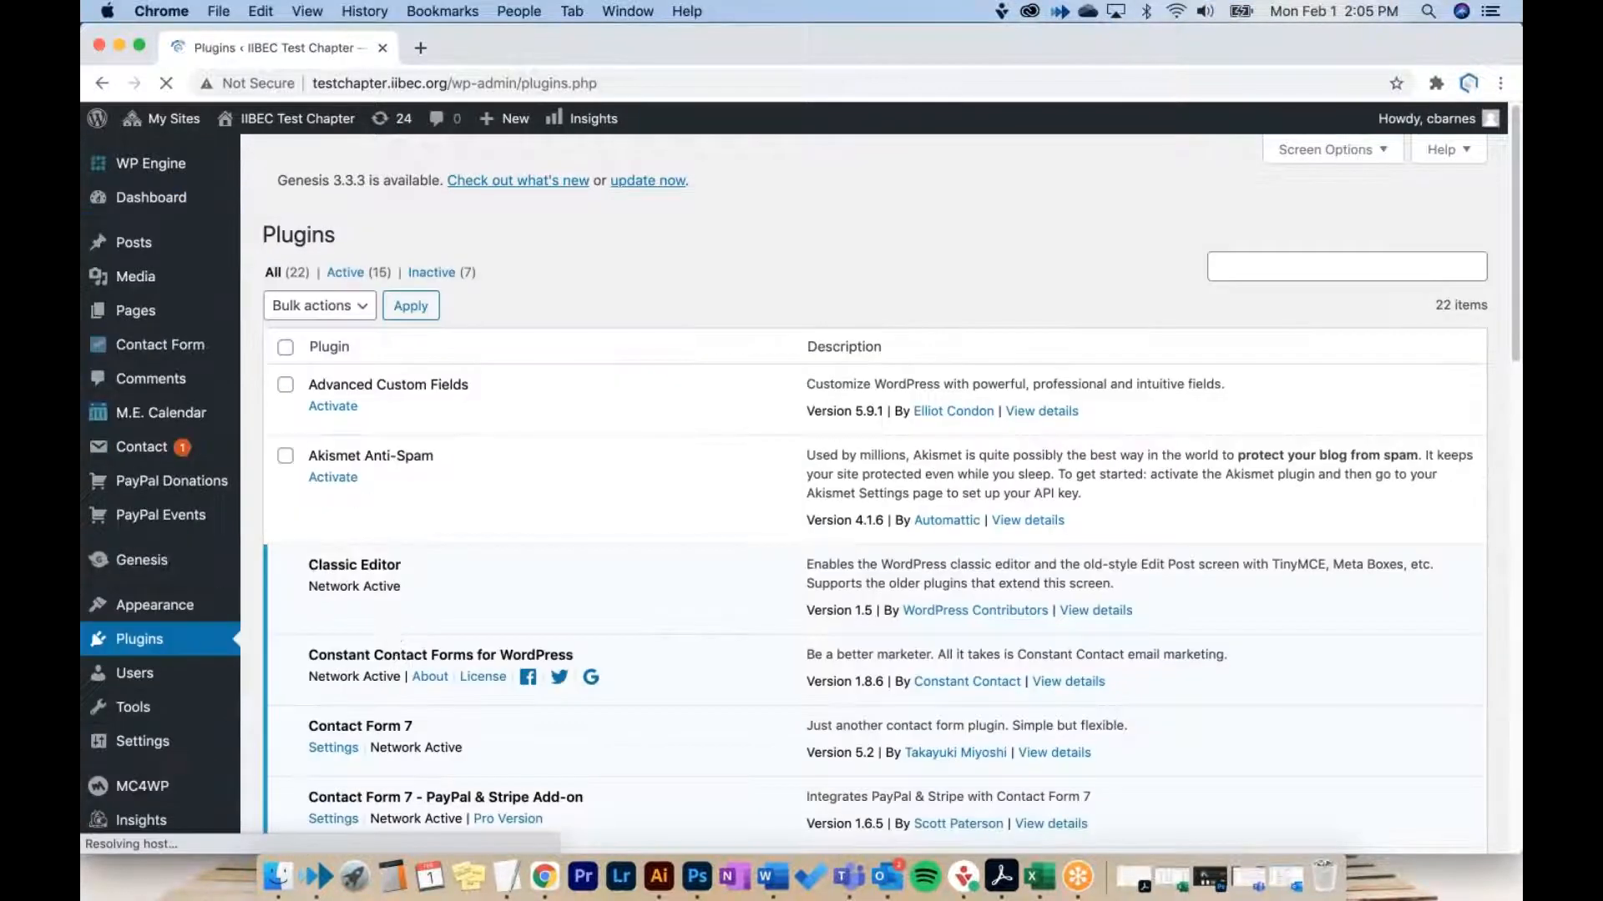
scroll(434, 590, "down", 10)
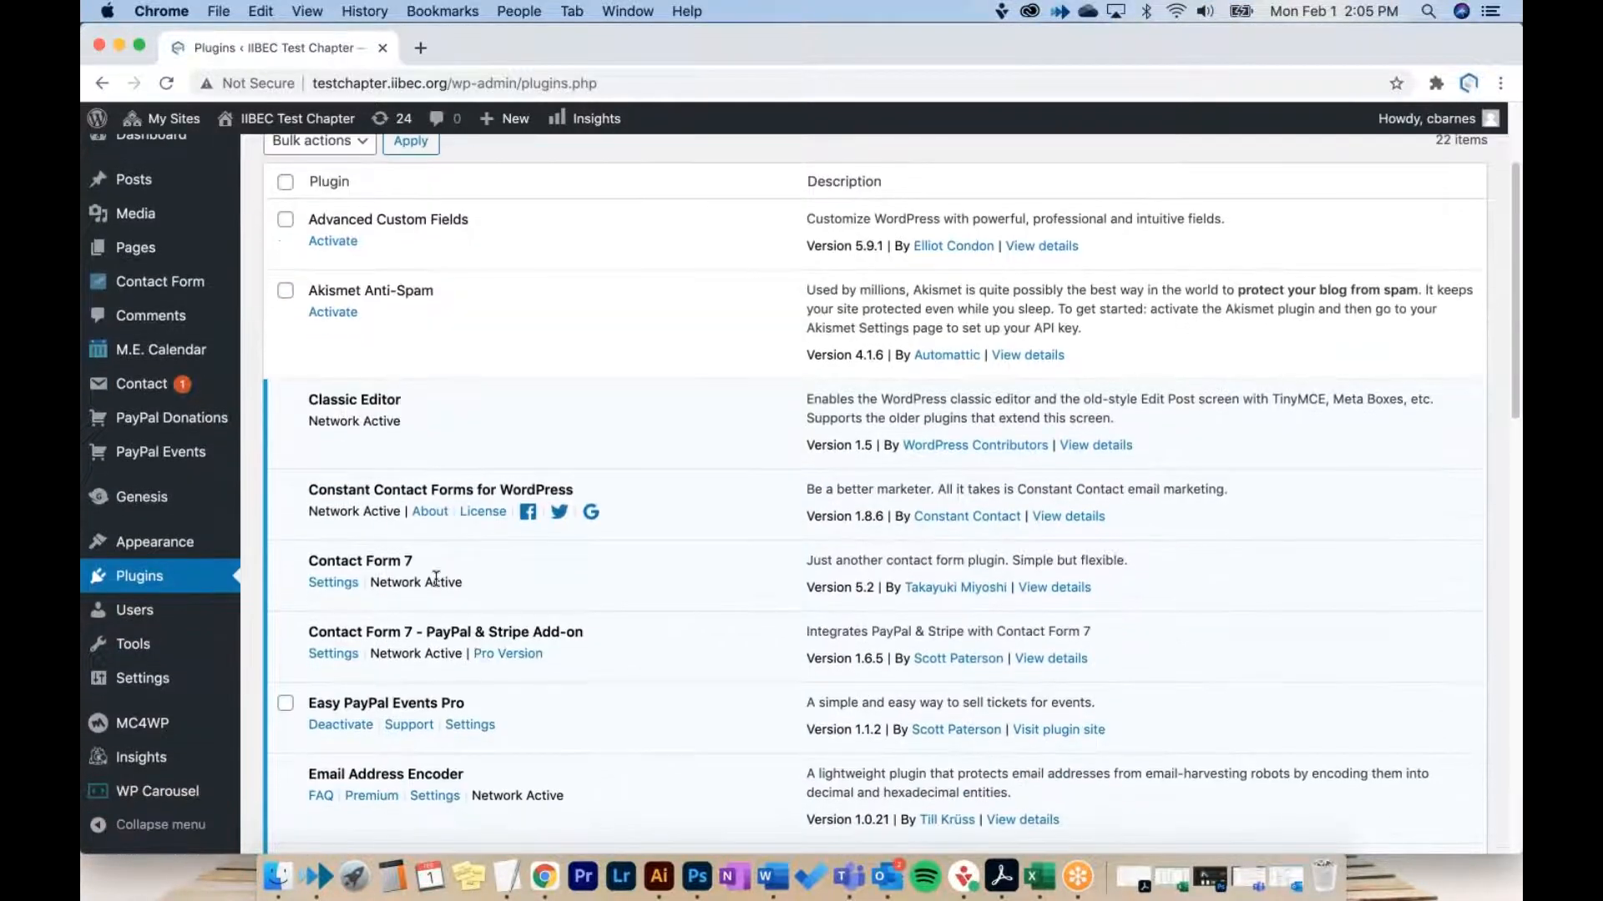
scroll(438, 591, "down", 5)
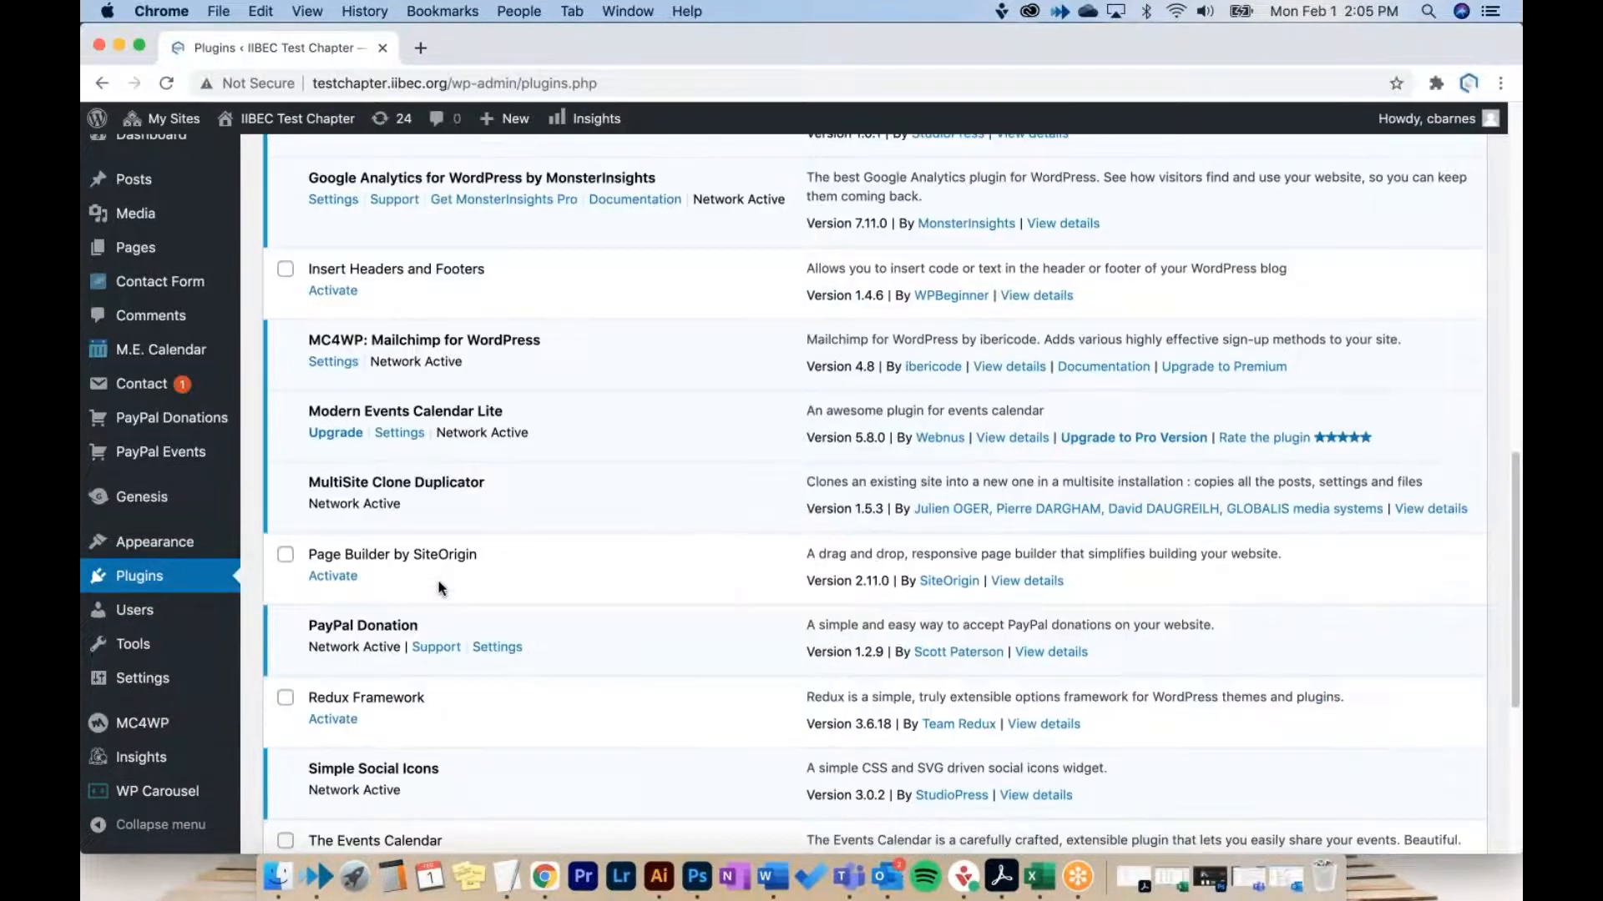
double_click(345, 641)
left_click_drag(348, 641, 363, 640)
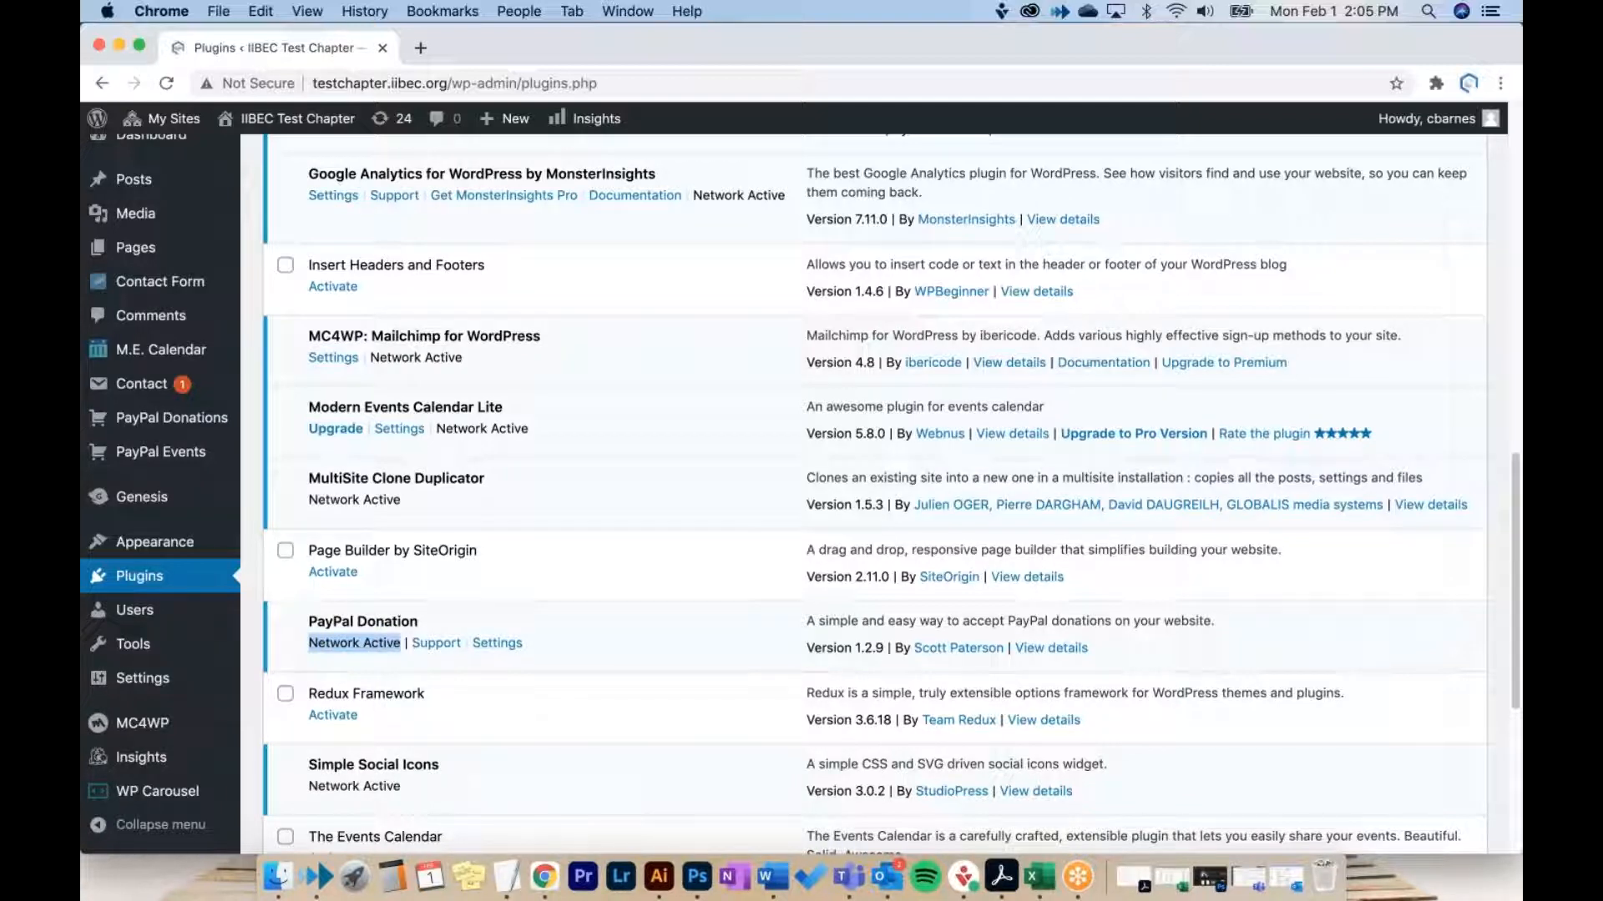
double_click(387, 644)
left_click_drag(387, 644, 335, 641)
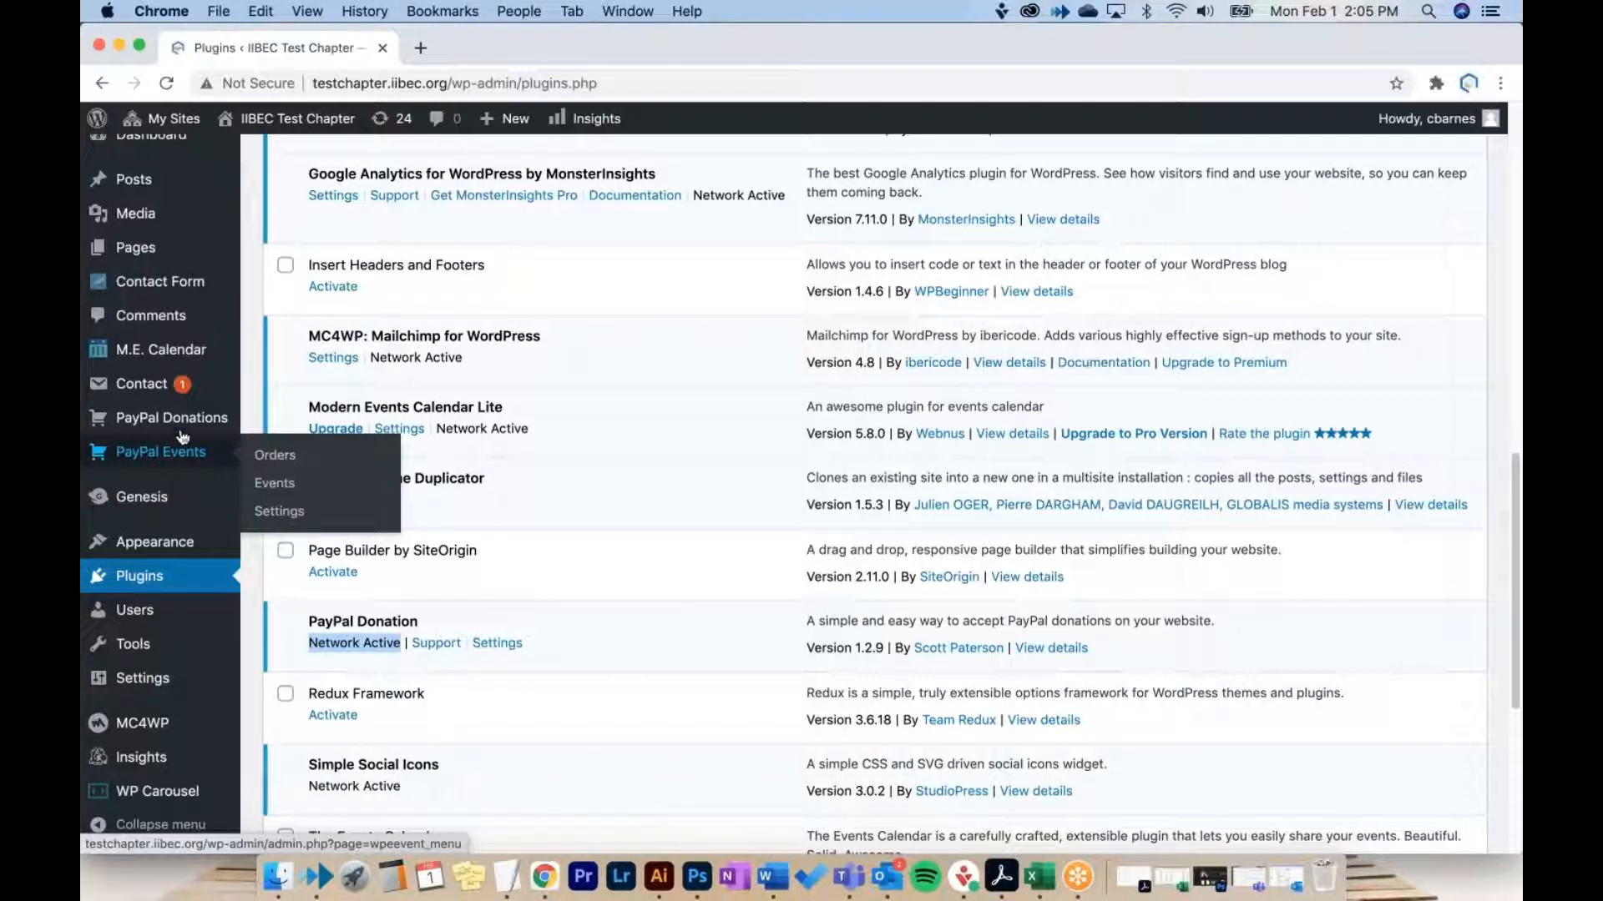
Step: Open the events list of PayPal Events and start a new event
mouse_move(184, 427)
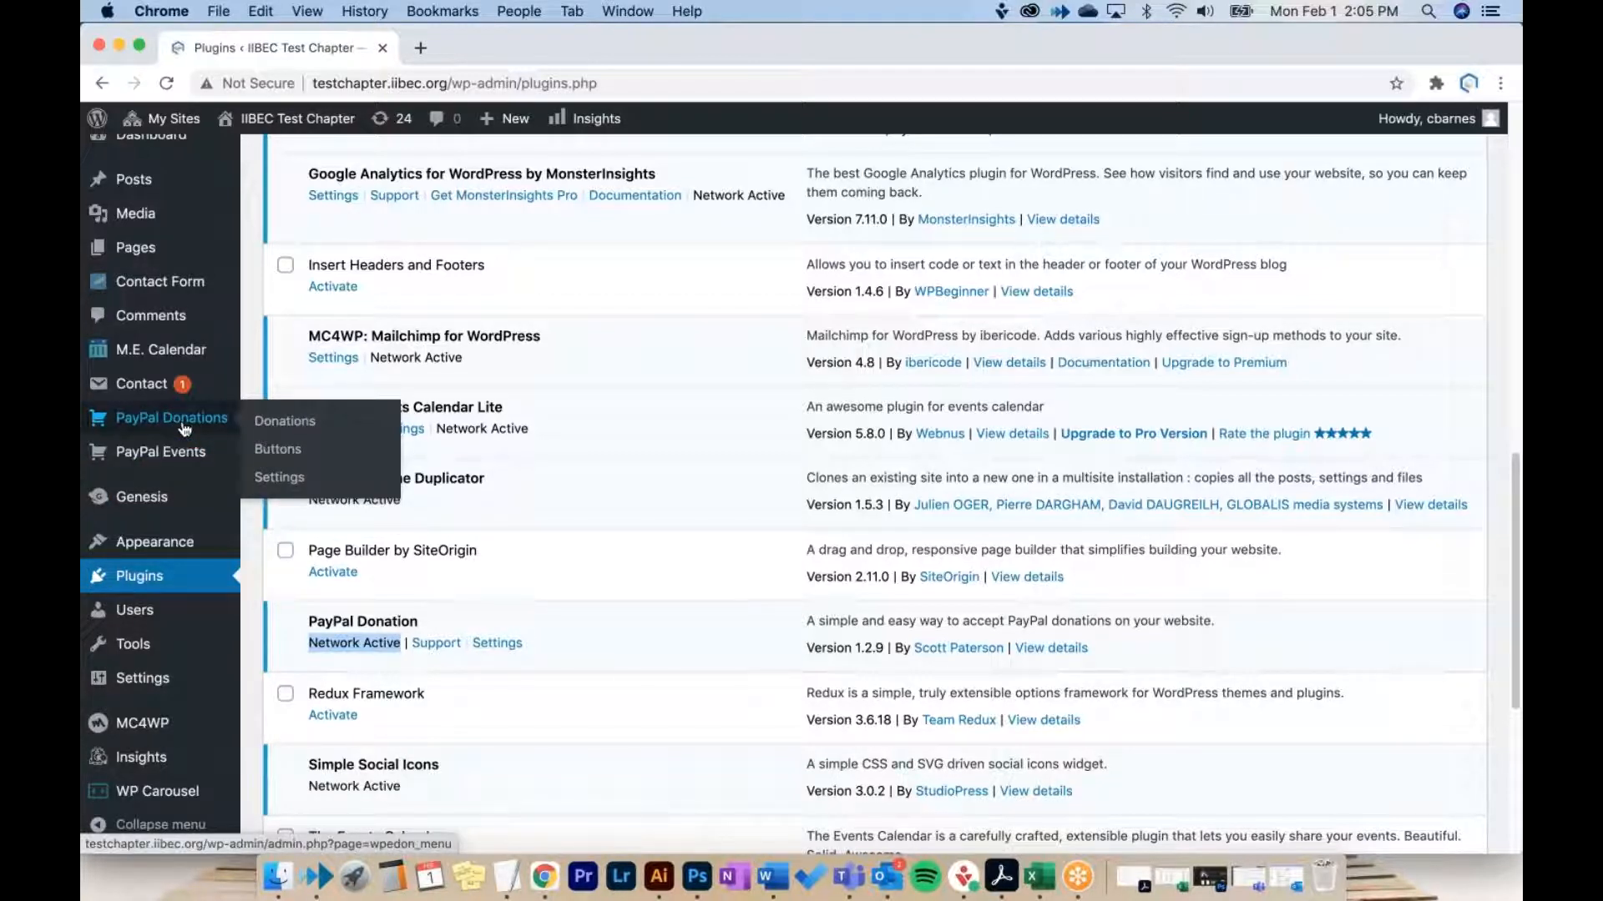
mouse_move(161, 457)
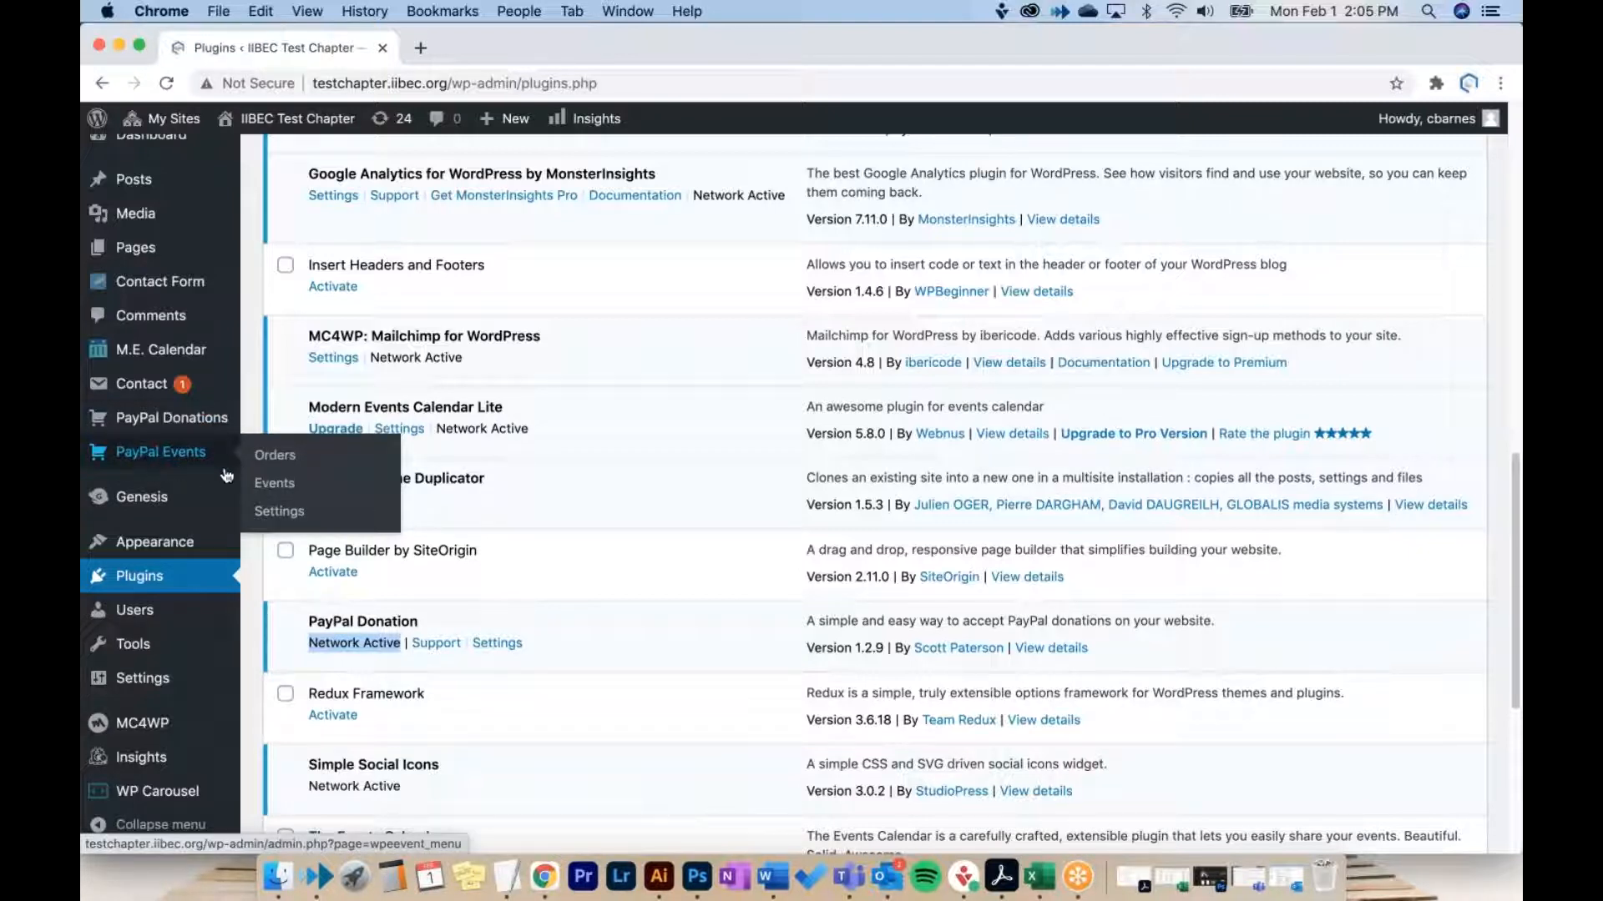
left_click(264, 491)
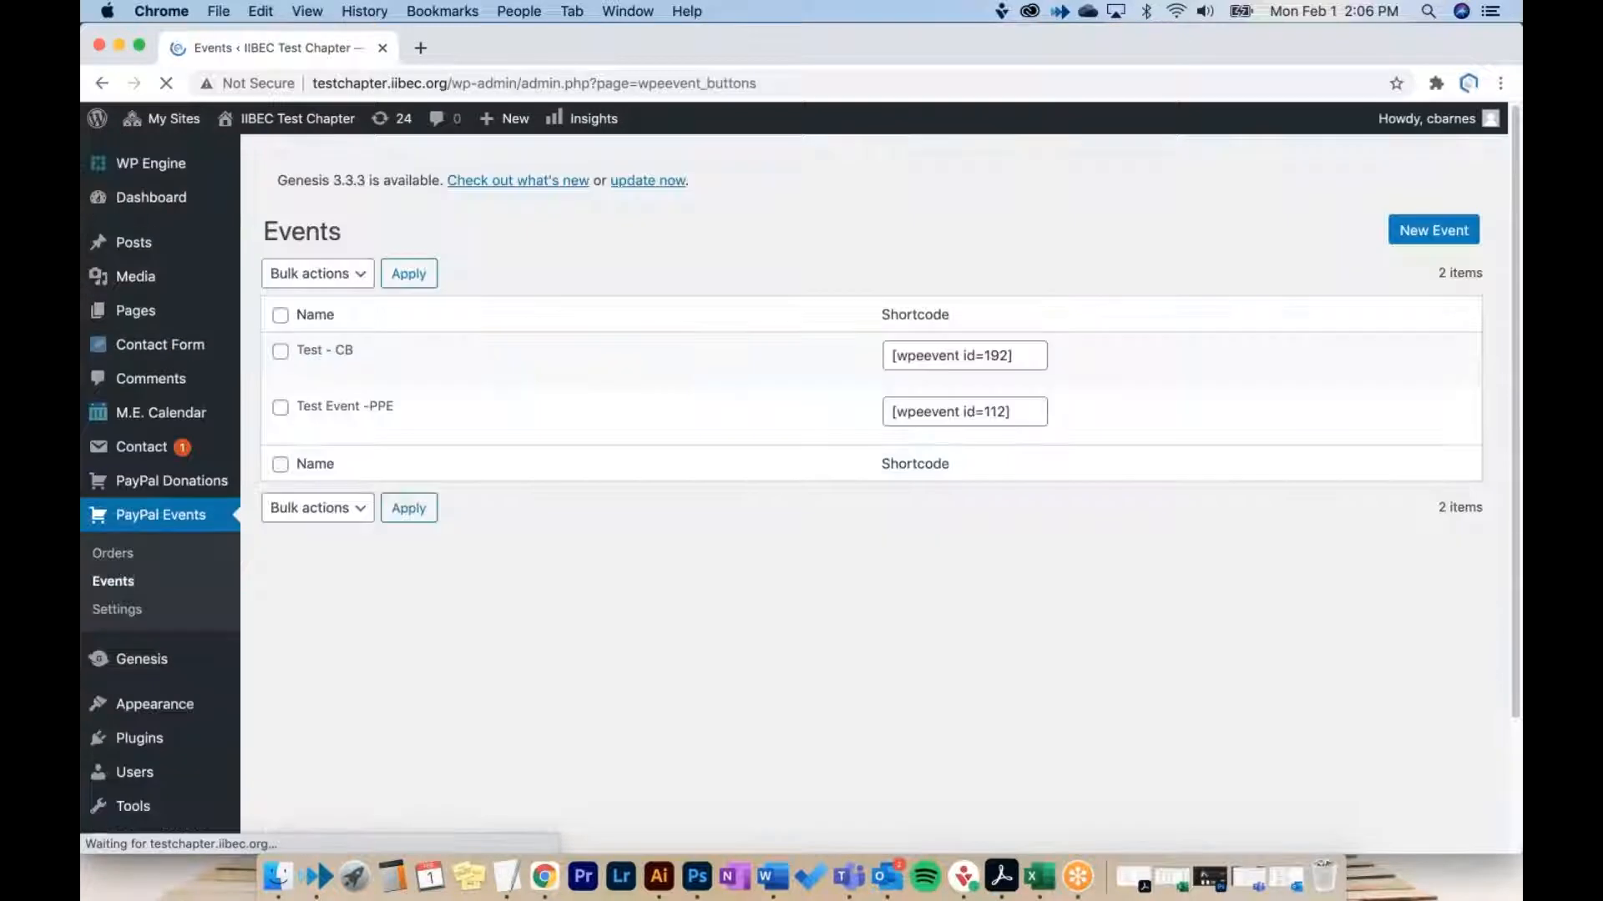
mouse_move(445, 380)
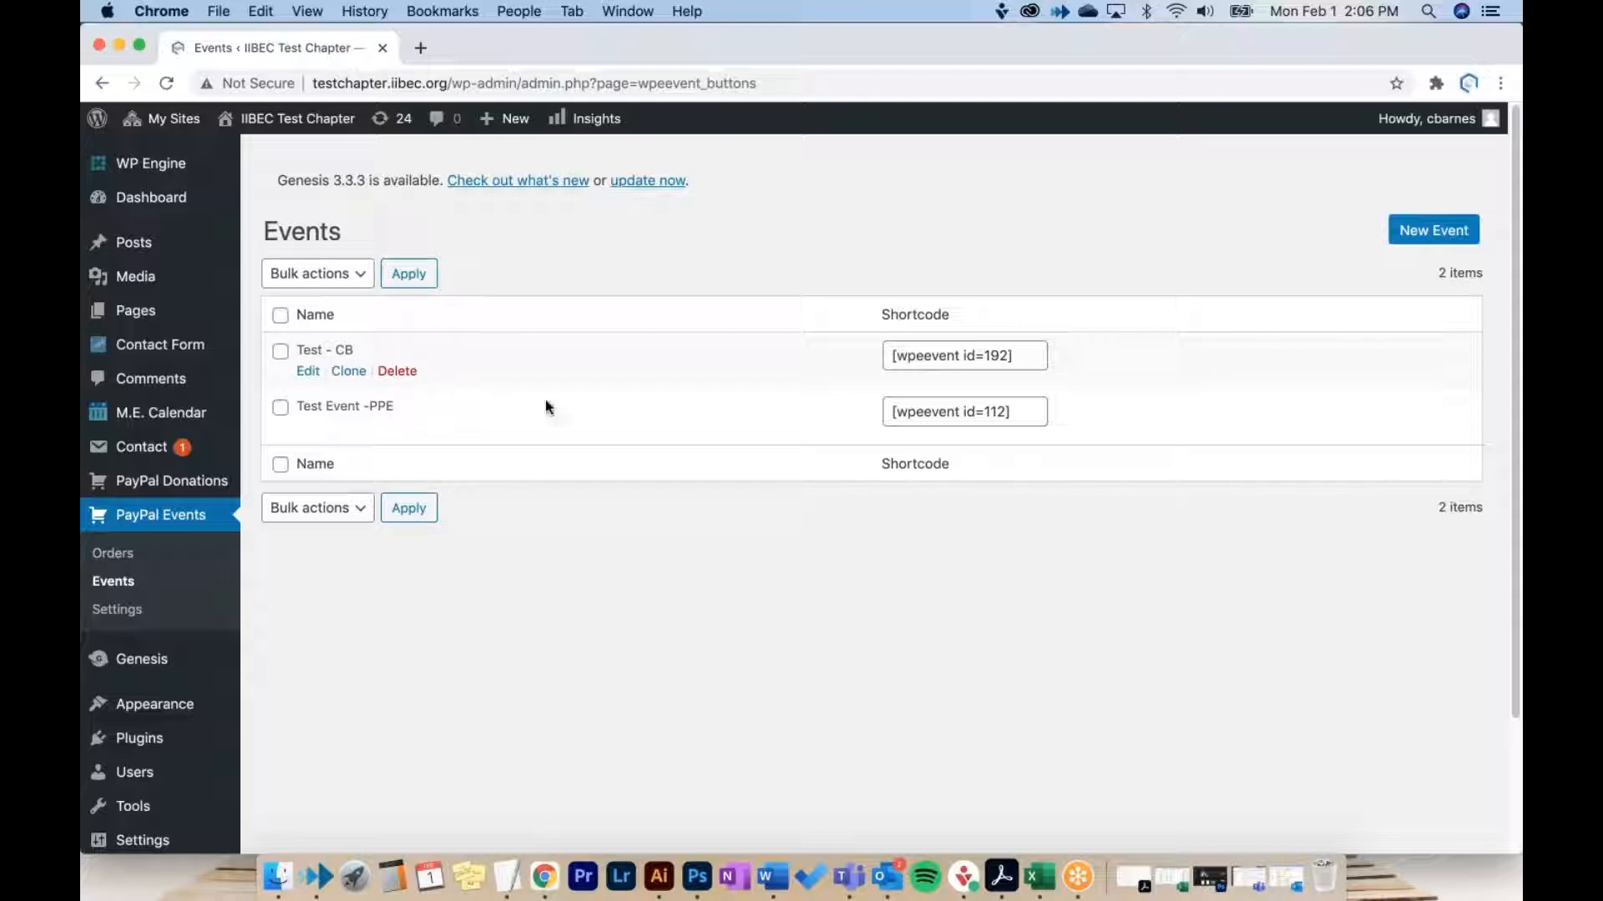
left_click(1417, 229)
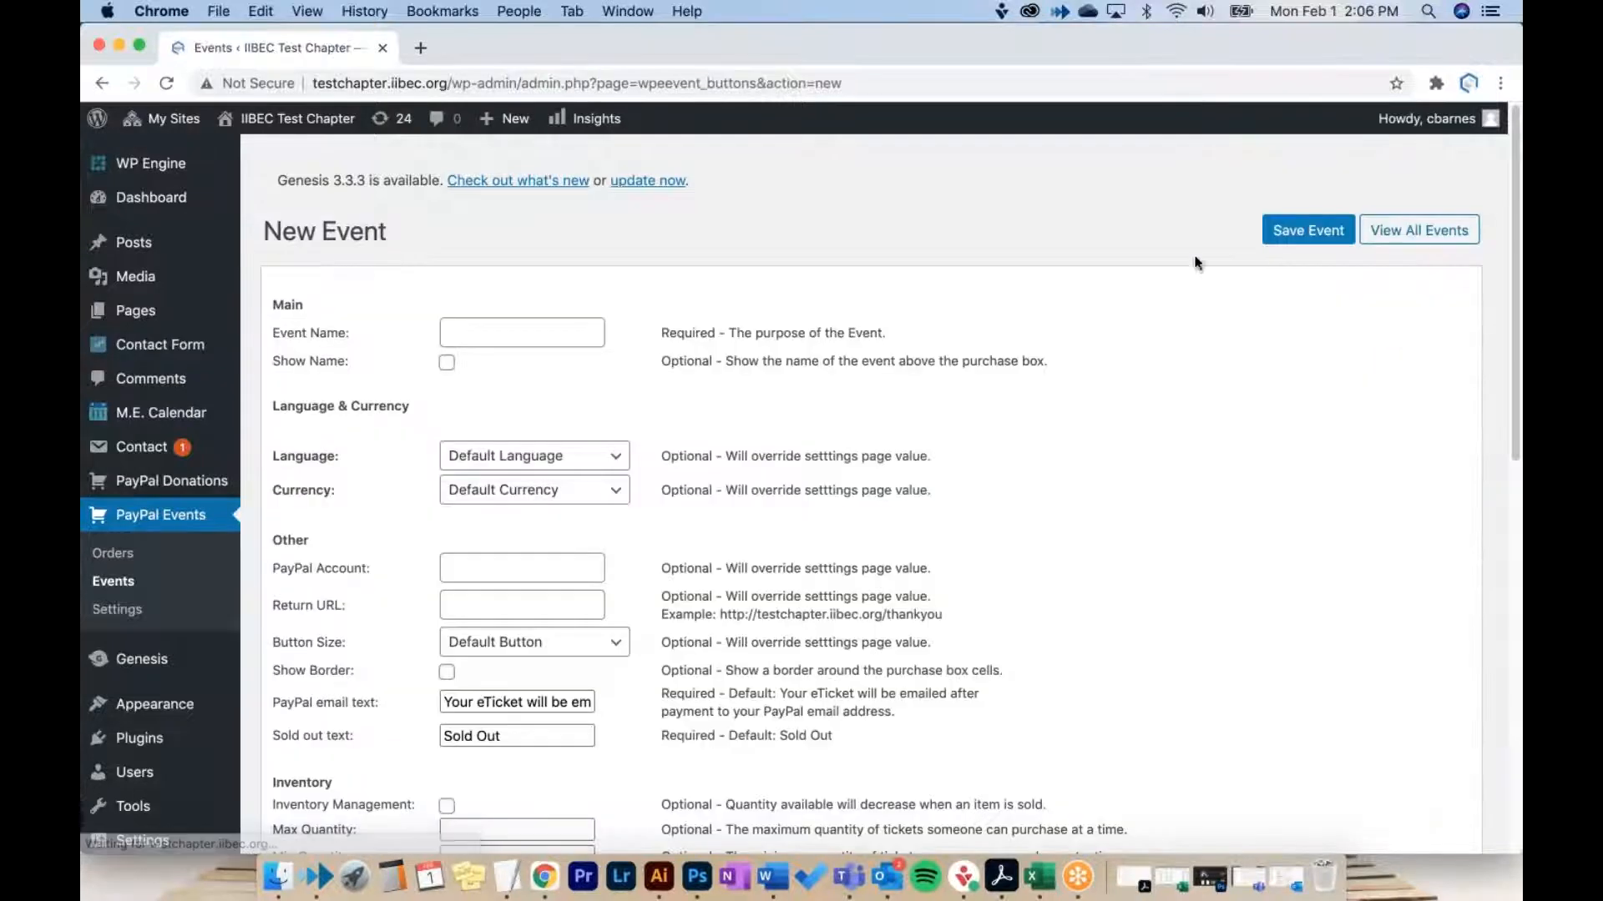
Step: Name the new event IIBEC Test Event
left_click(594, 320)
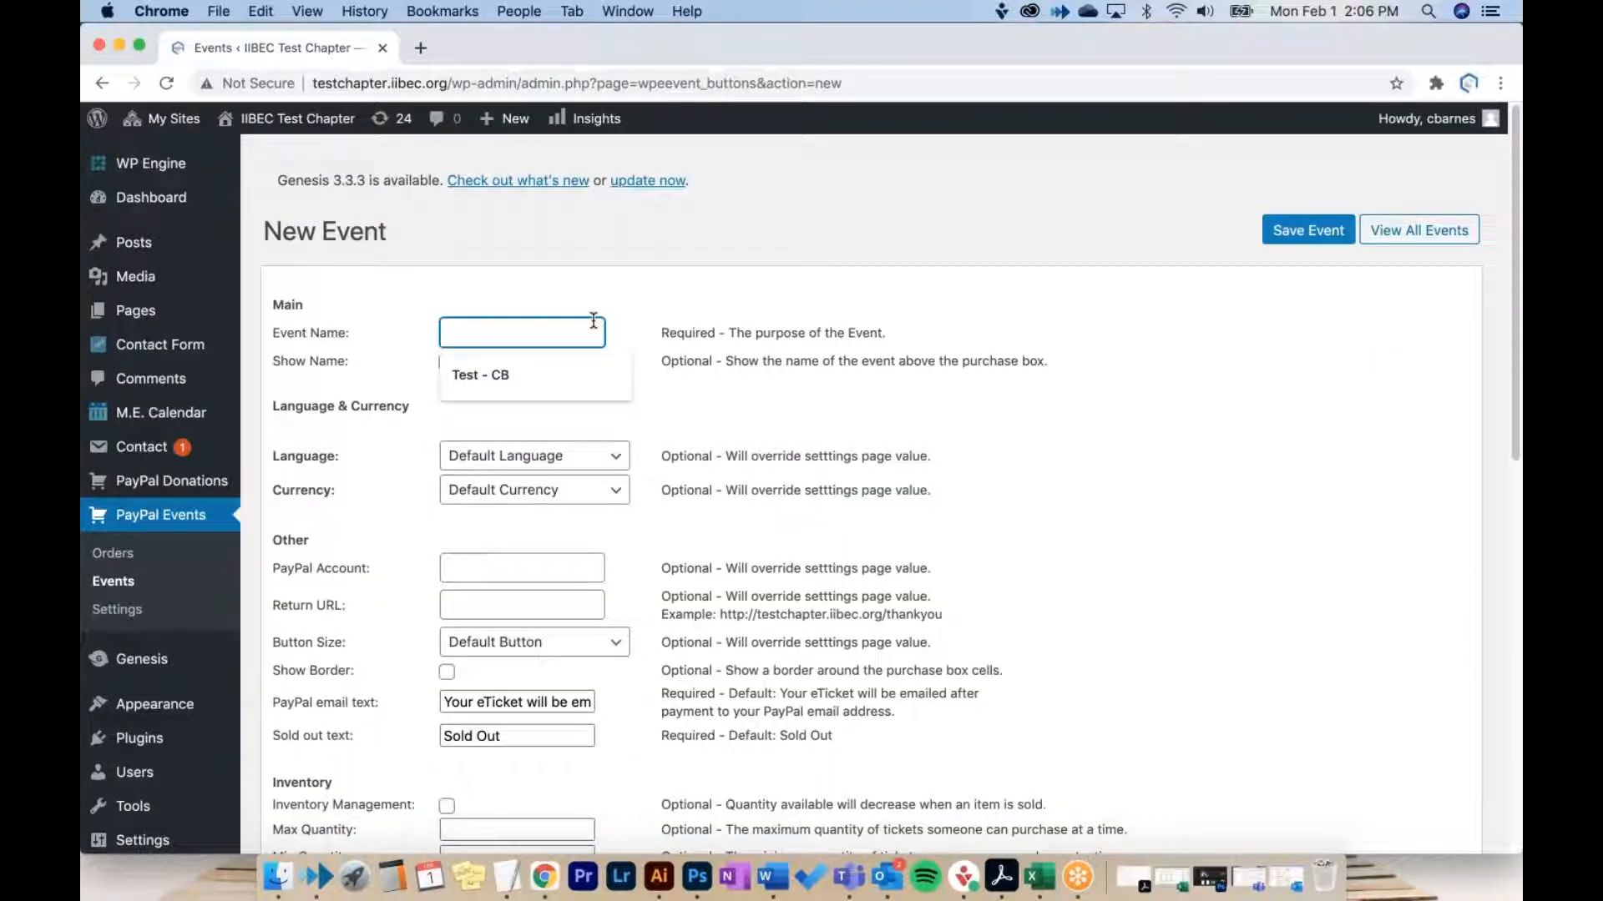
type("O")
key("BackSpace")
type("IIB")
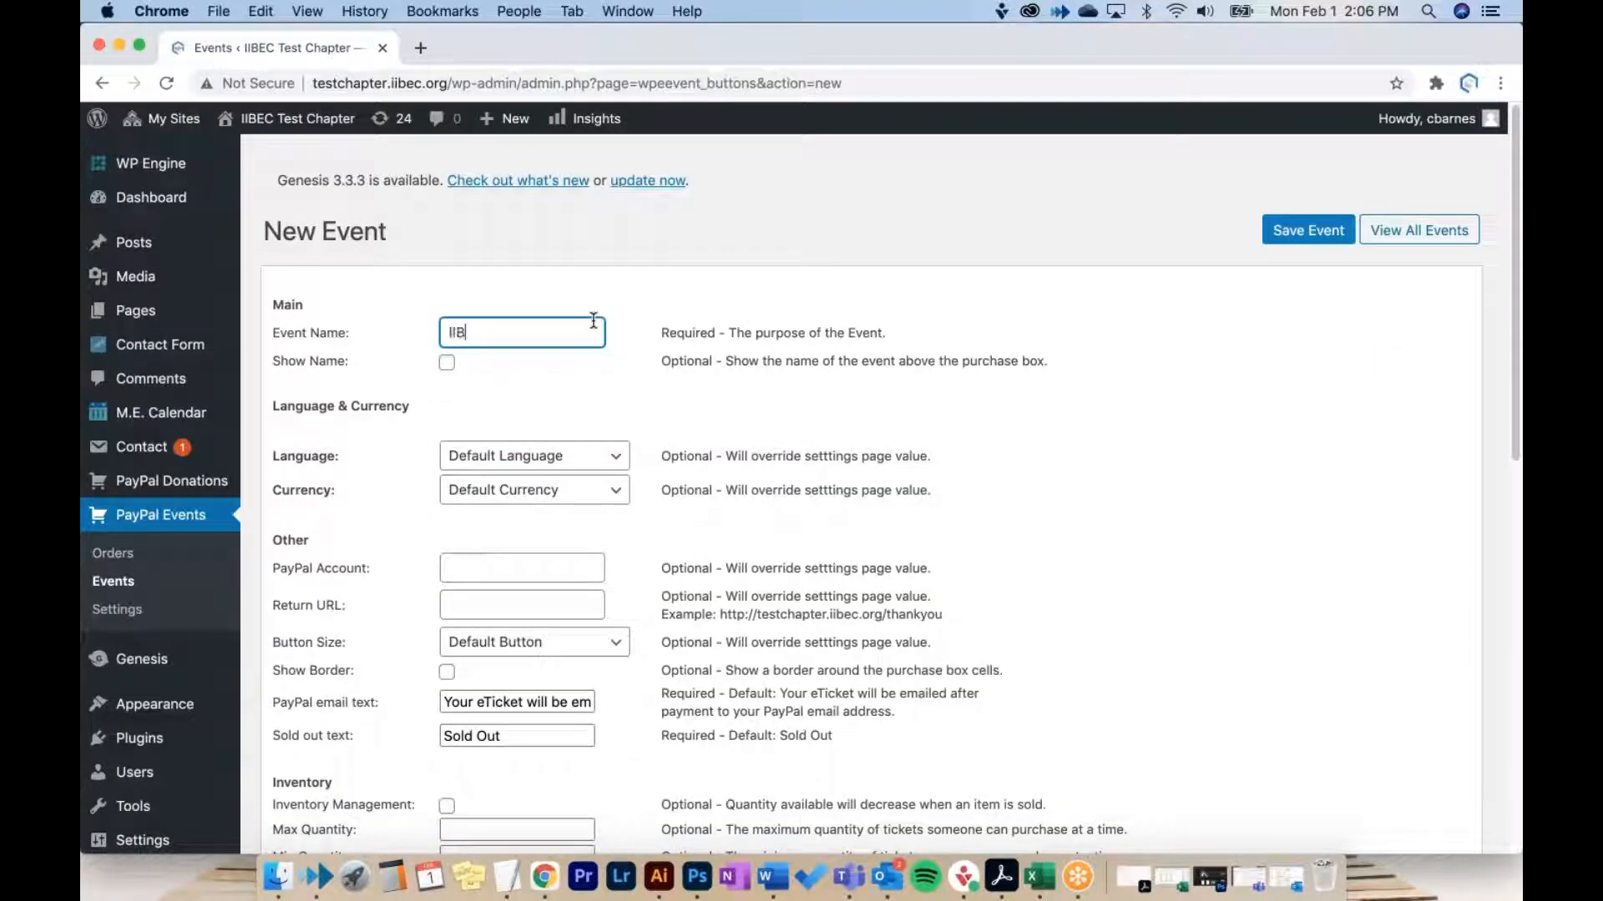
type("EC Test Event")
Step: Review the new event's required and optional settings, including the button size choices and the PayPal email text
scroll(717, 418, "down", 1)
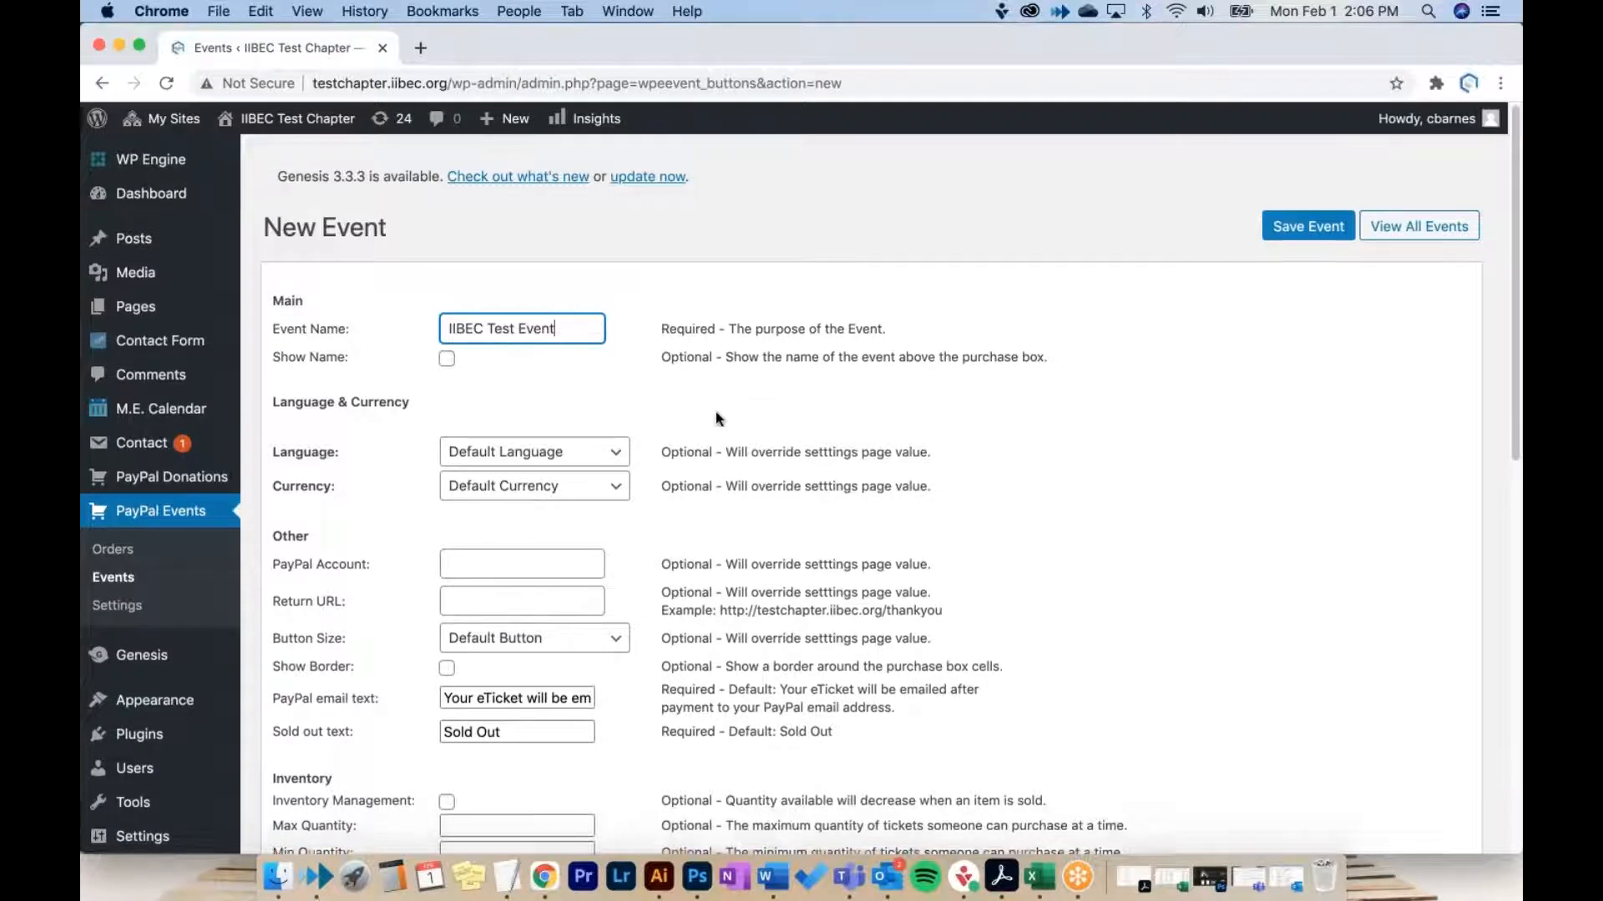
scroll(714, 413, "down", 3)
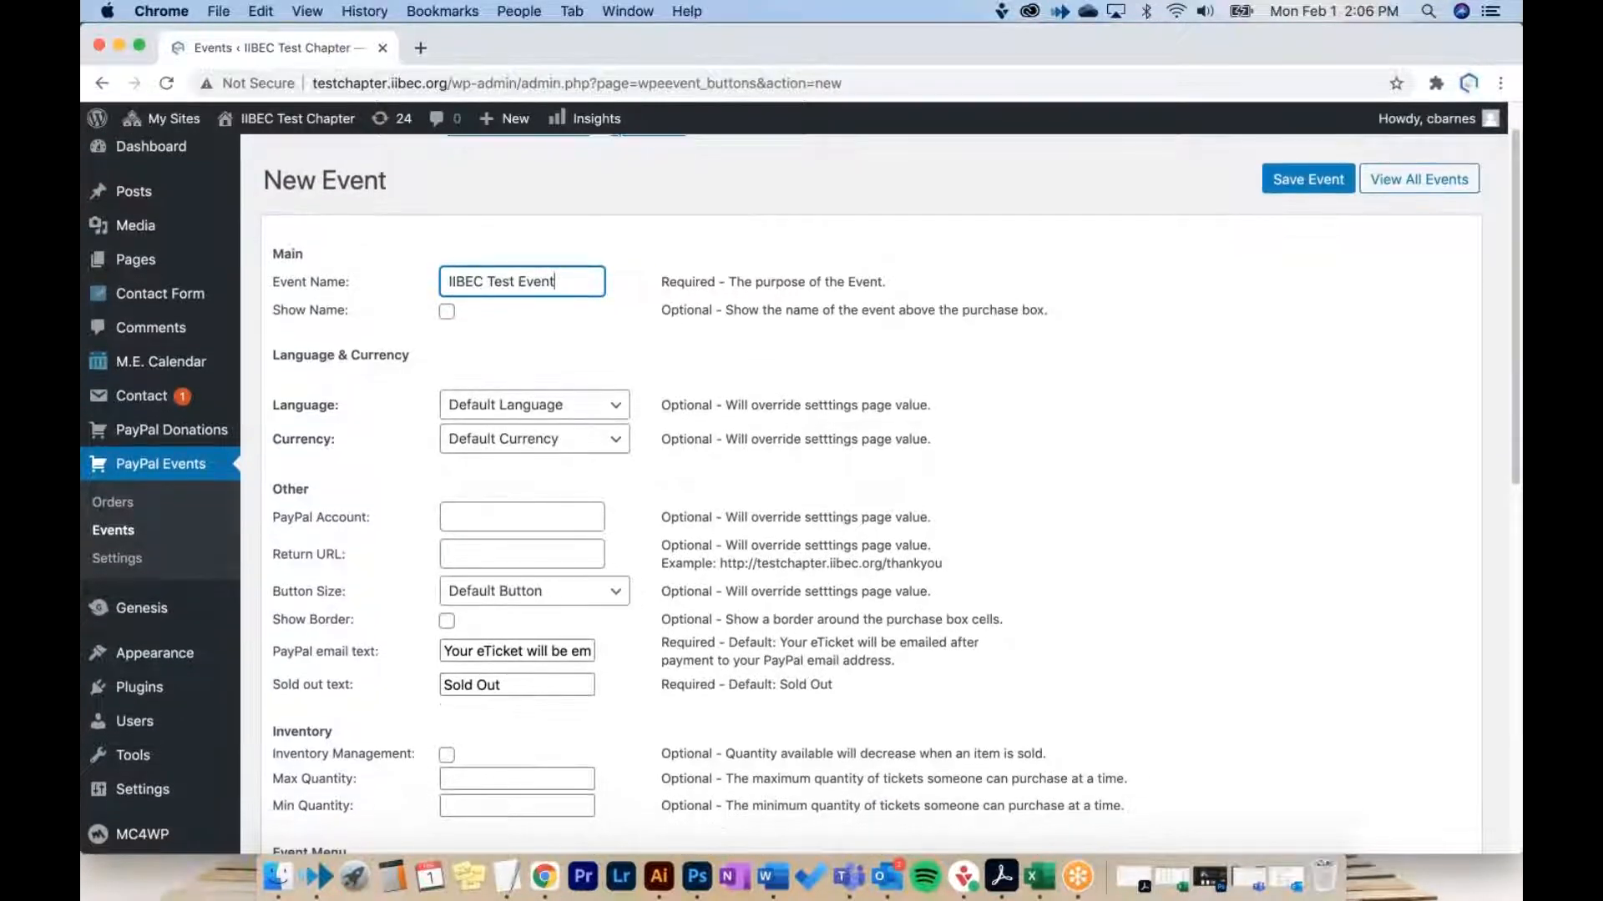
double_click(709, 684)
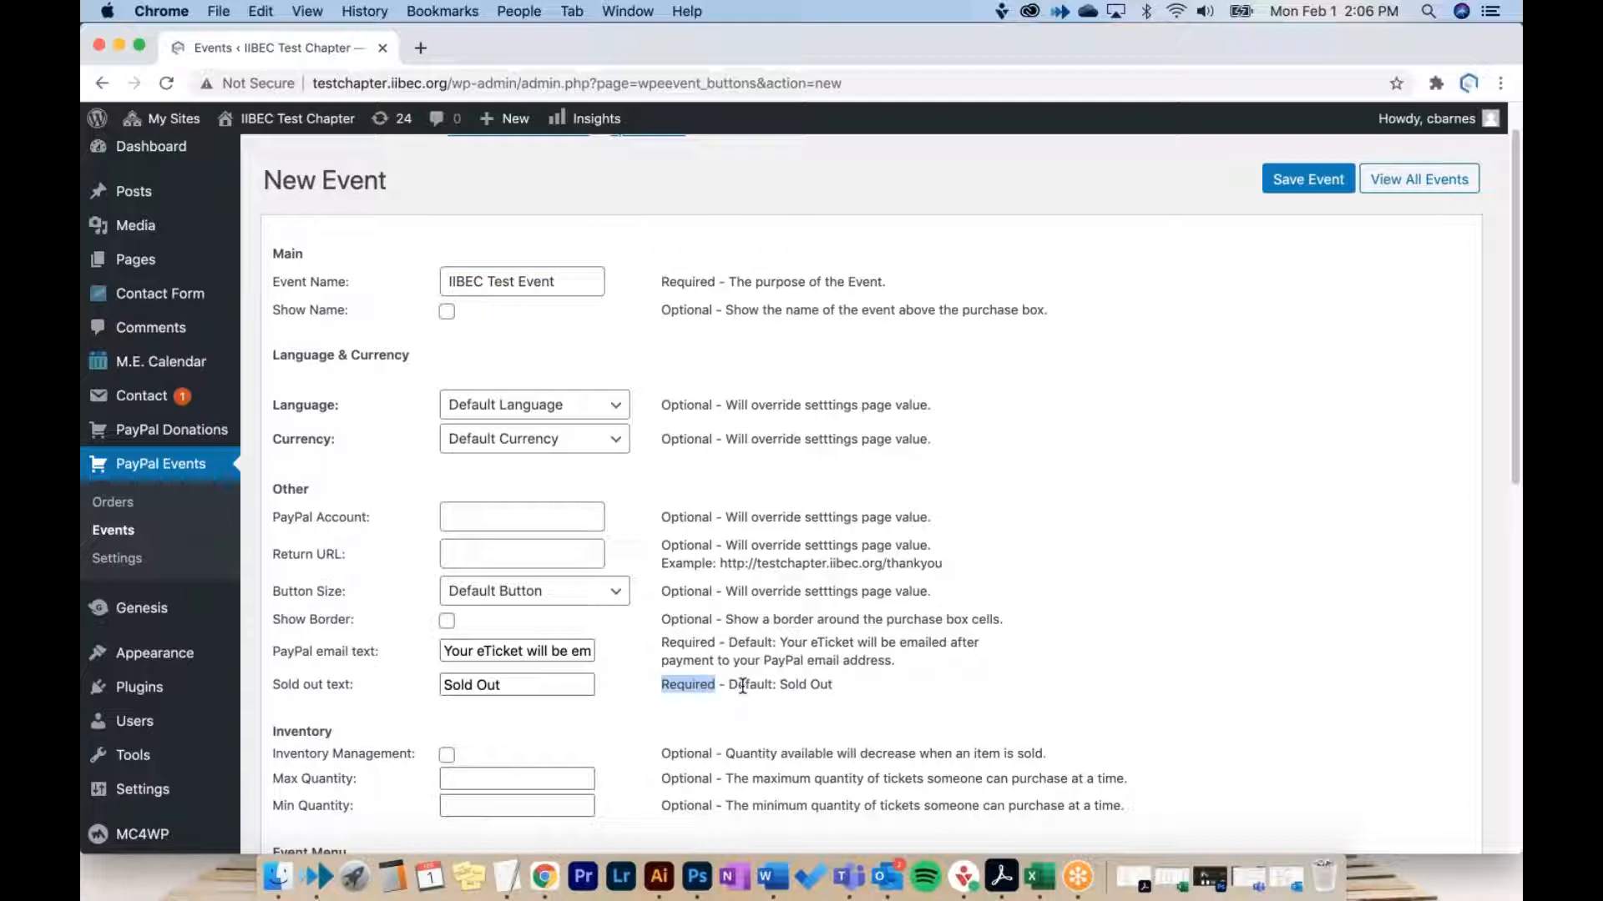
left_click(616, 599)
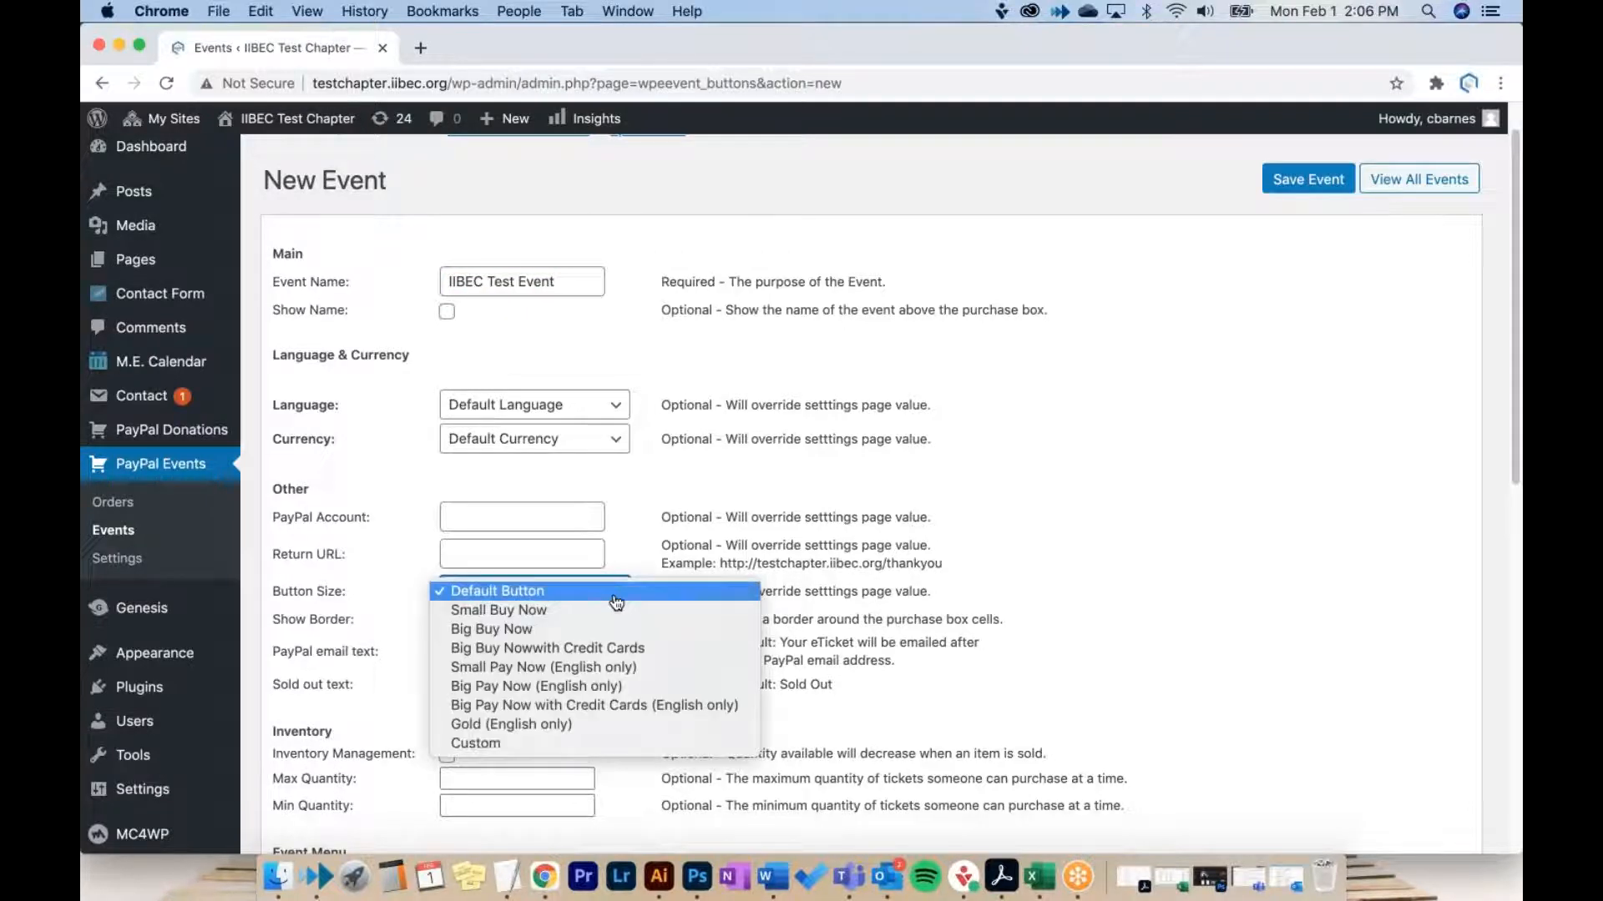
left_click(616, 591)
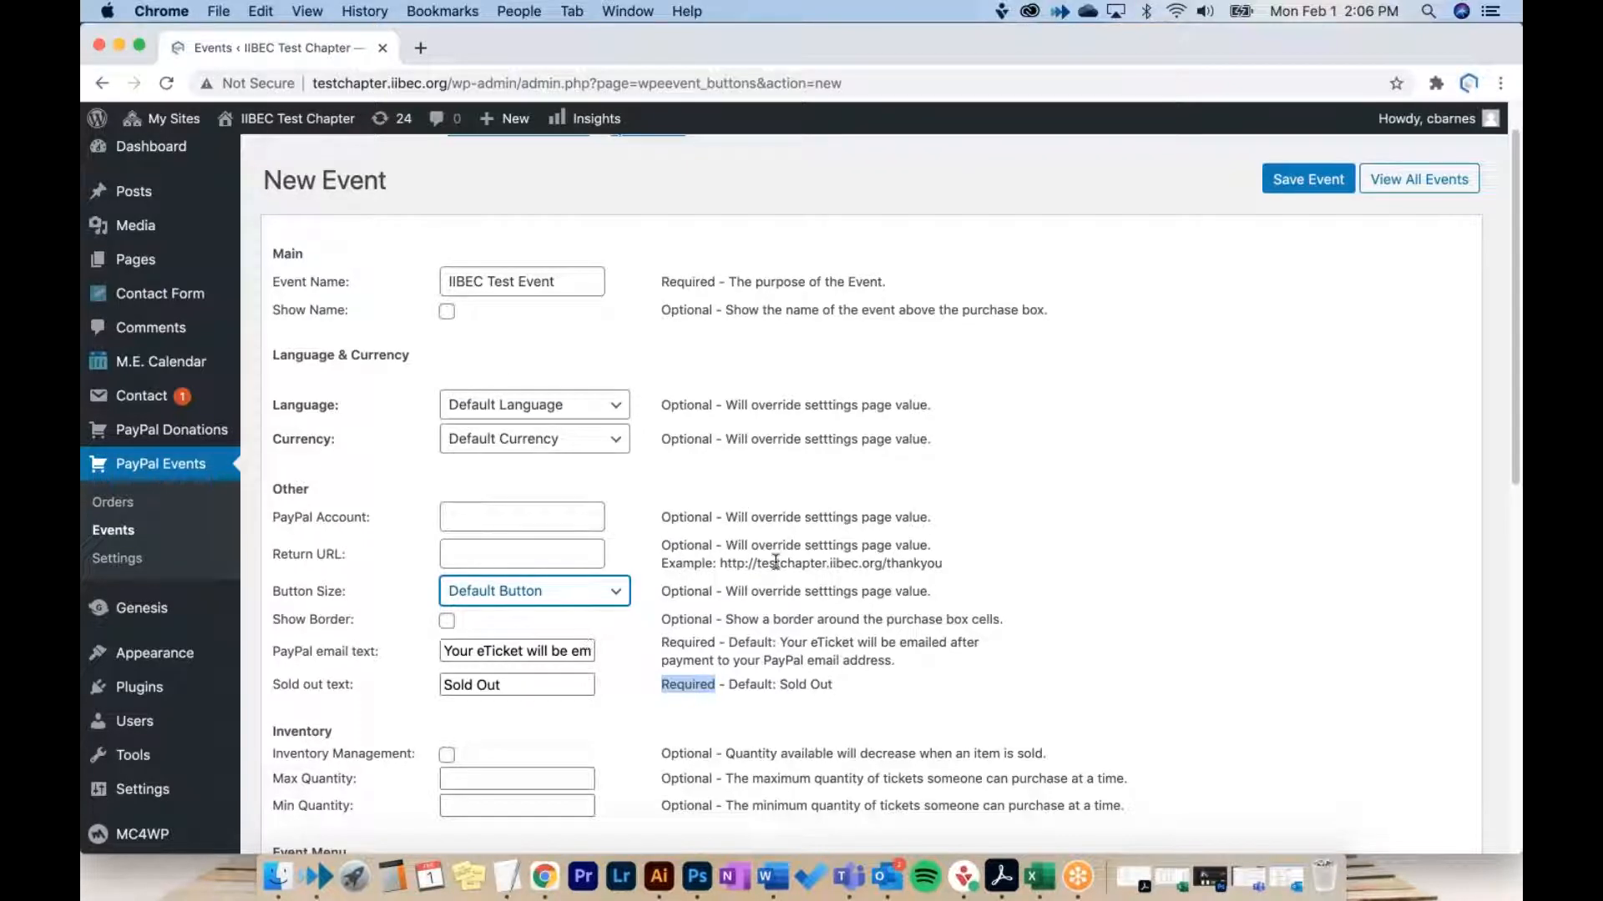
scroll(700, 434, "down", 2)
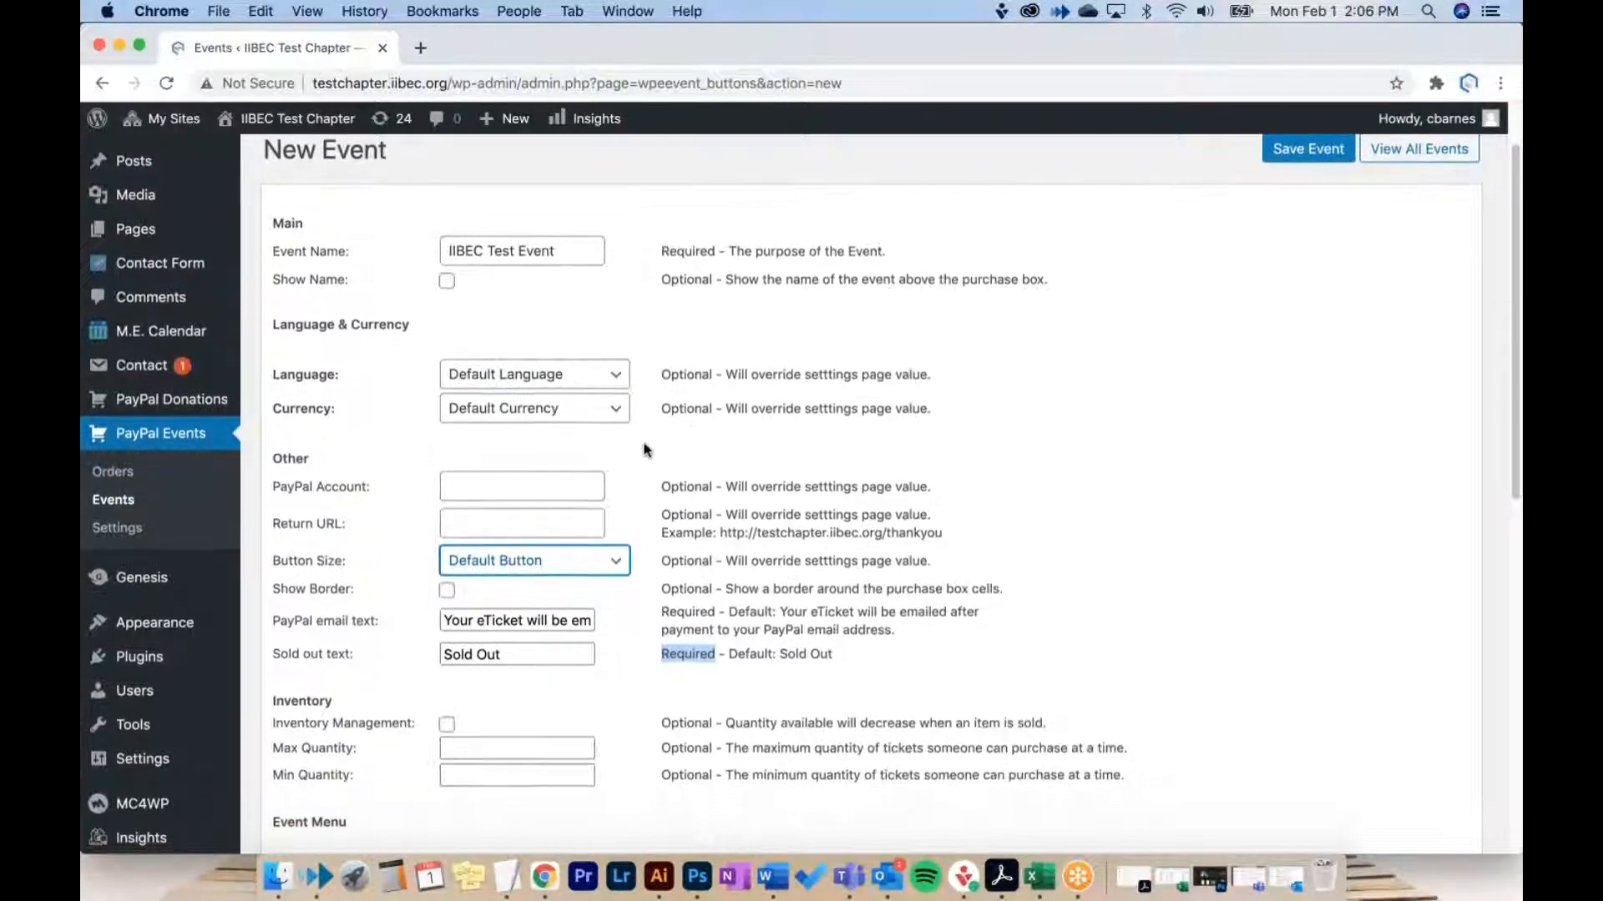
left_click(568, 621)
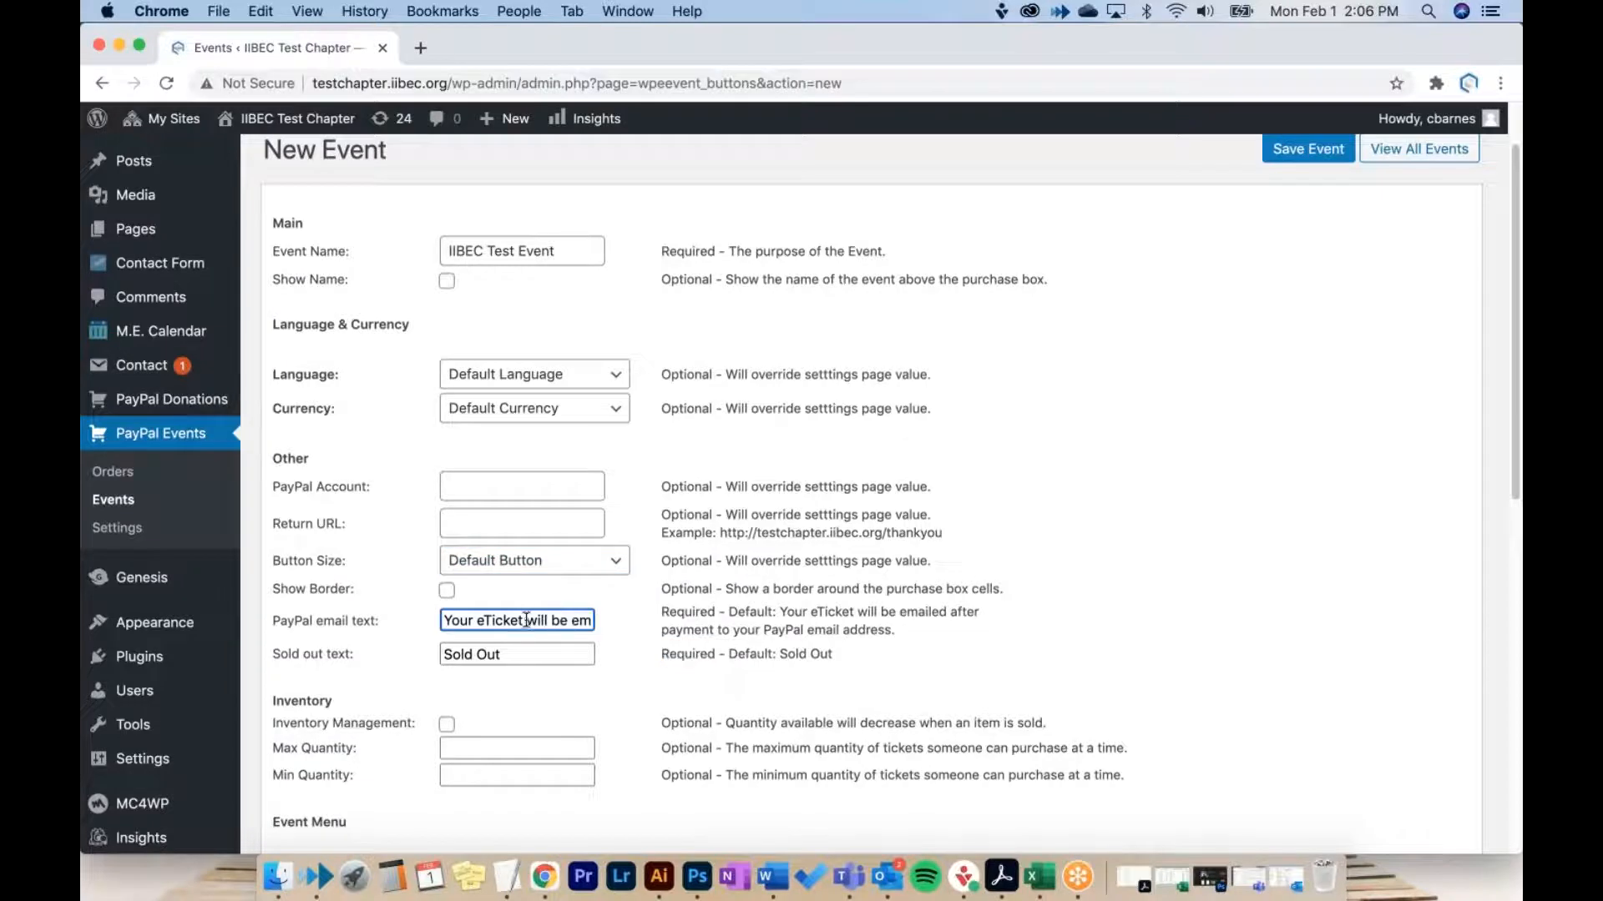
triple_click(528, 620)
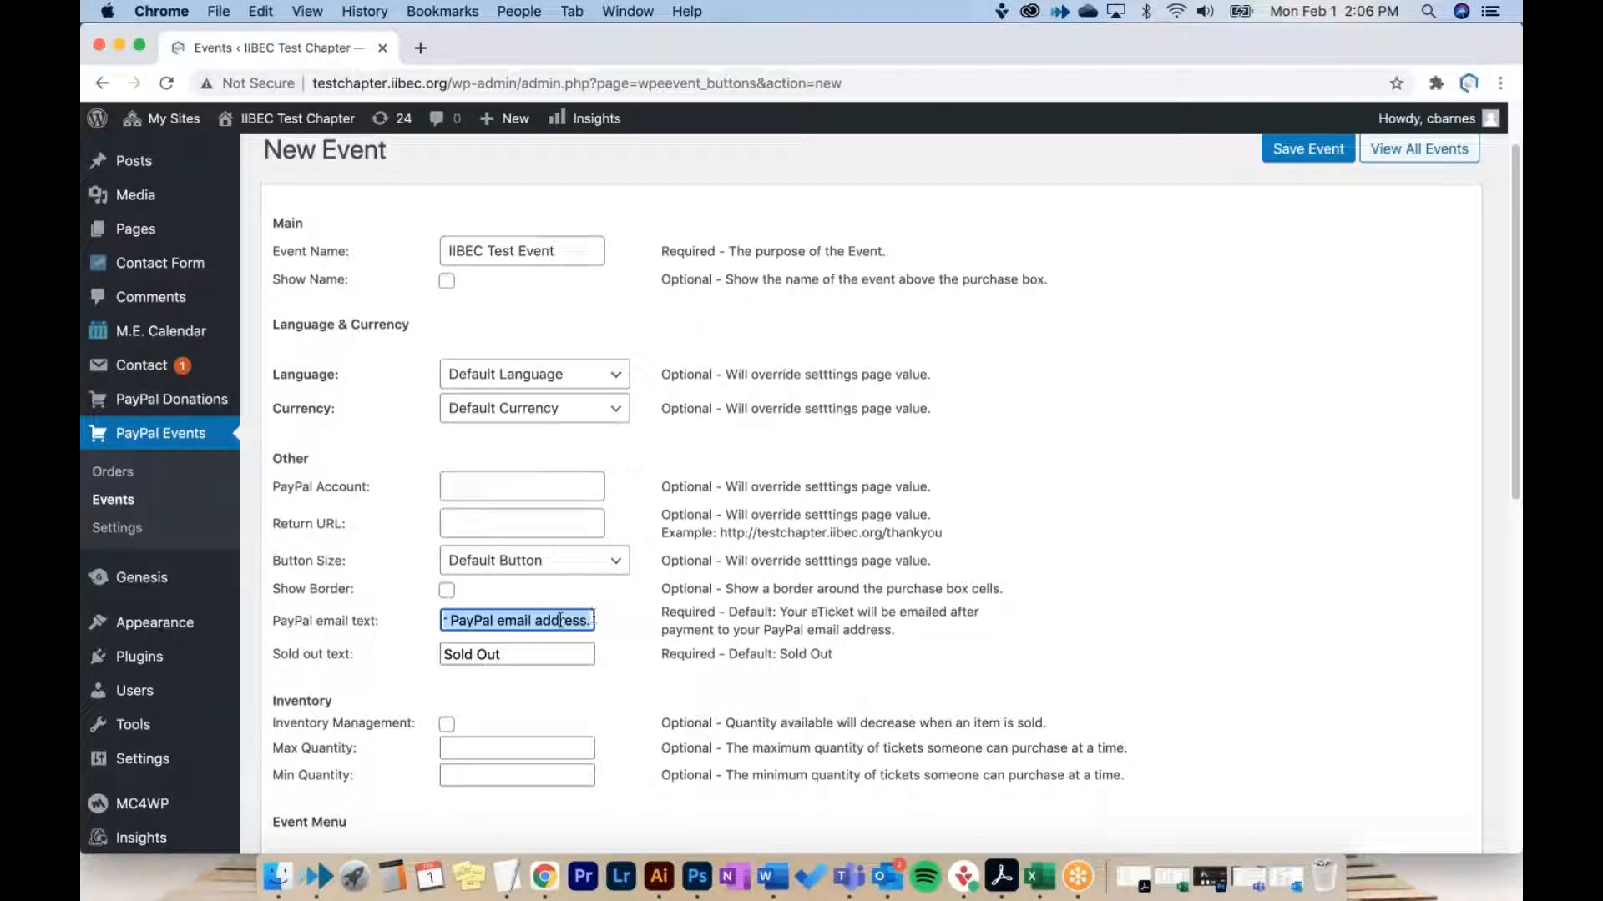
double_click(559, 620)
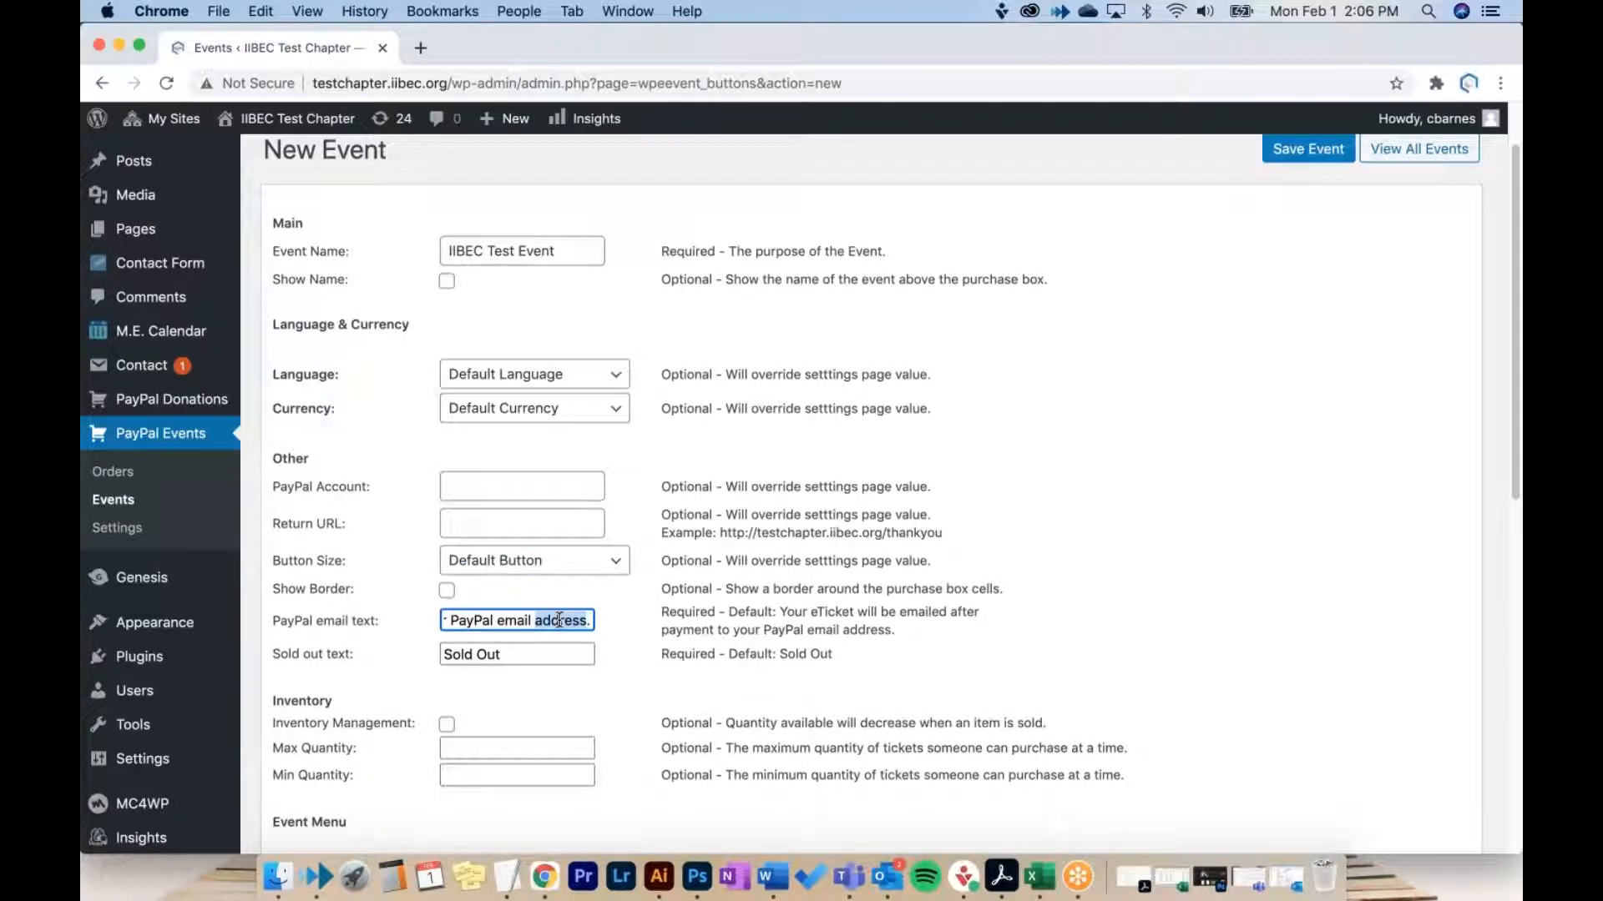
Step: Name the first two event ticket types Member and Nonmember
scroll(561, 616, "down", 1)
scroll(564, 608, "down", 3)
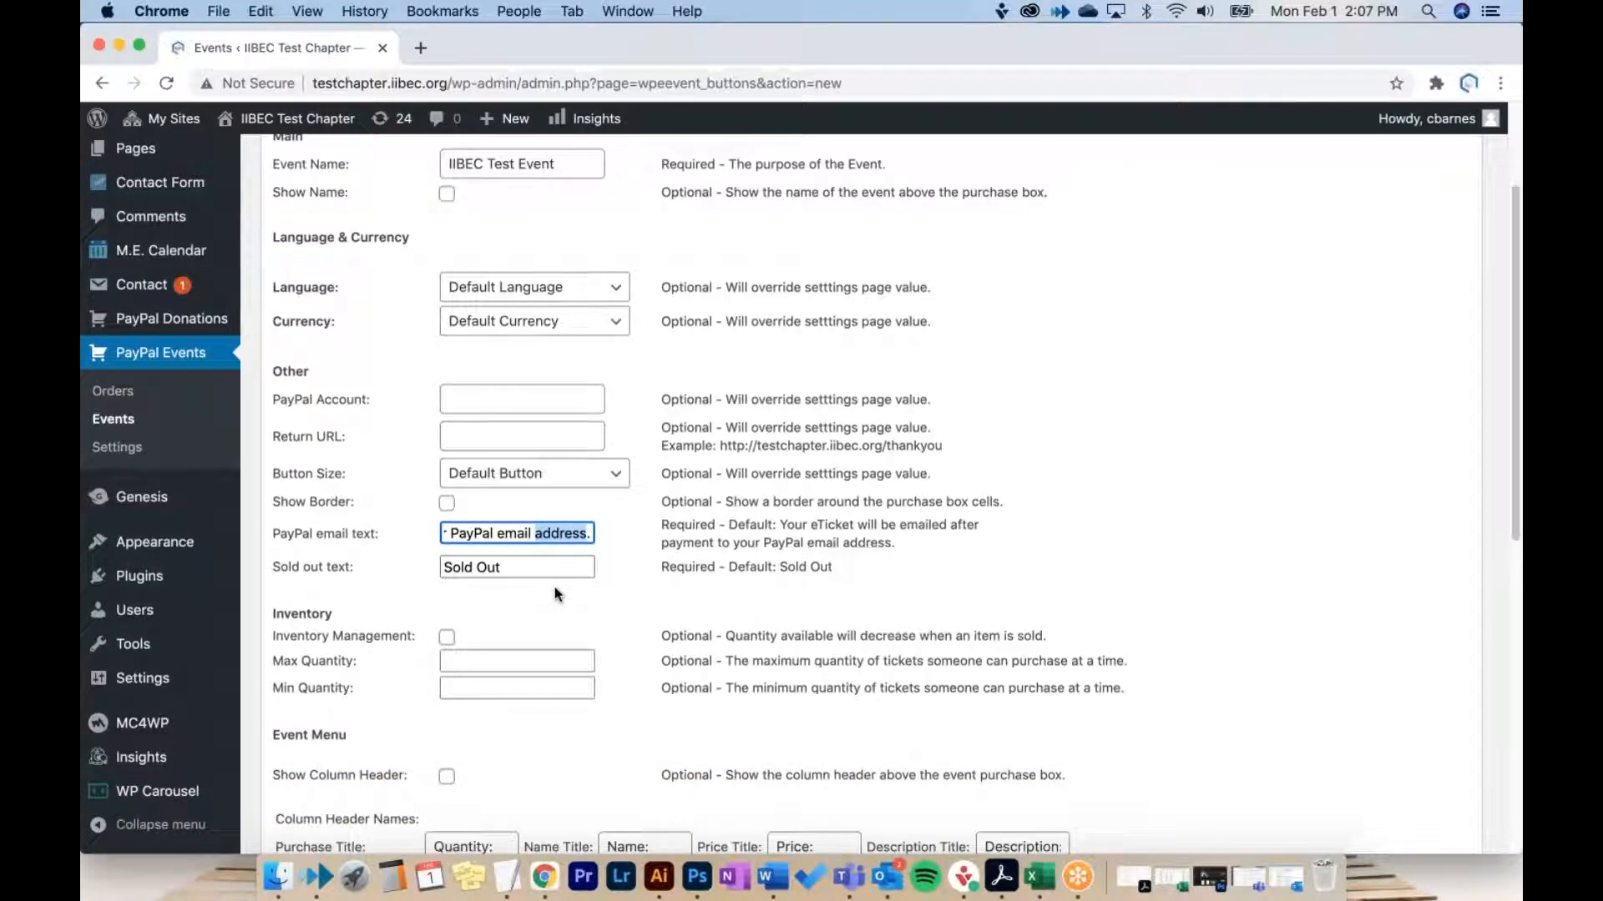
scroll(557, 594, "down", 2)
scroll(555, 598, "down", 5)
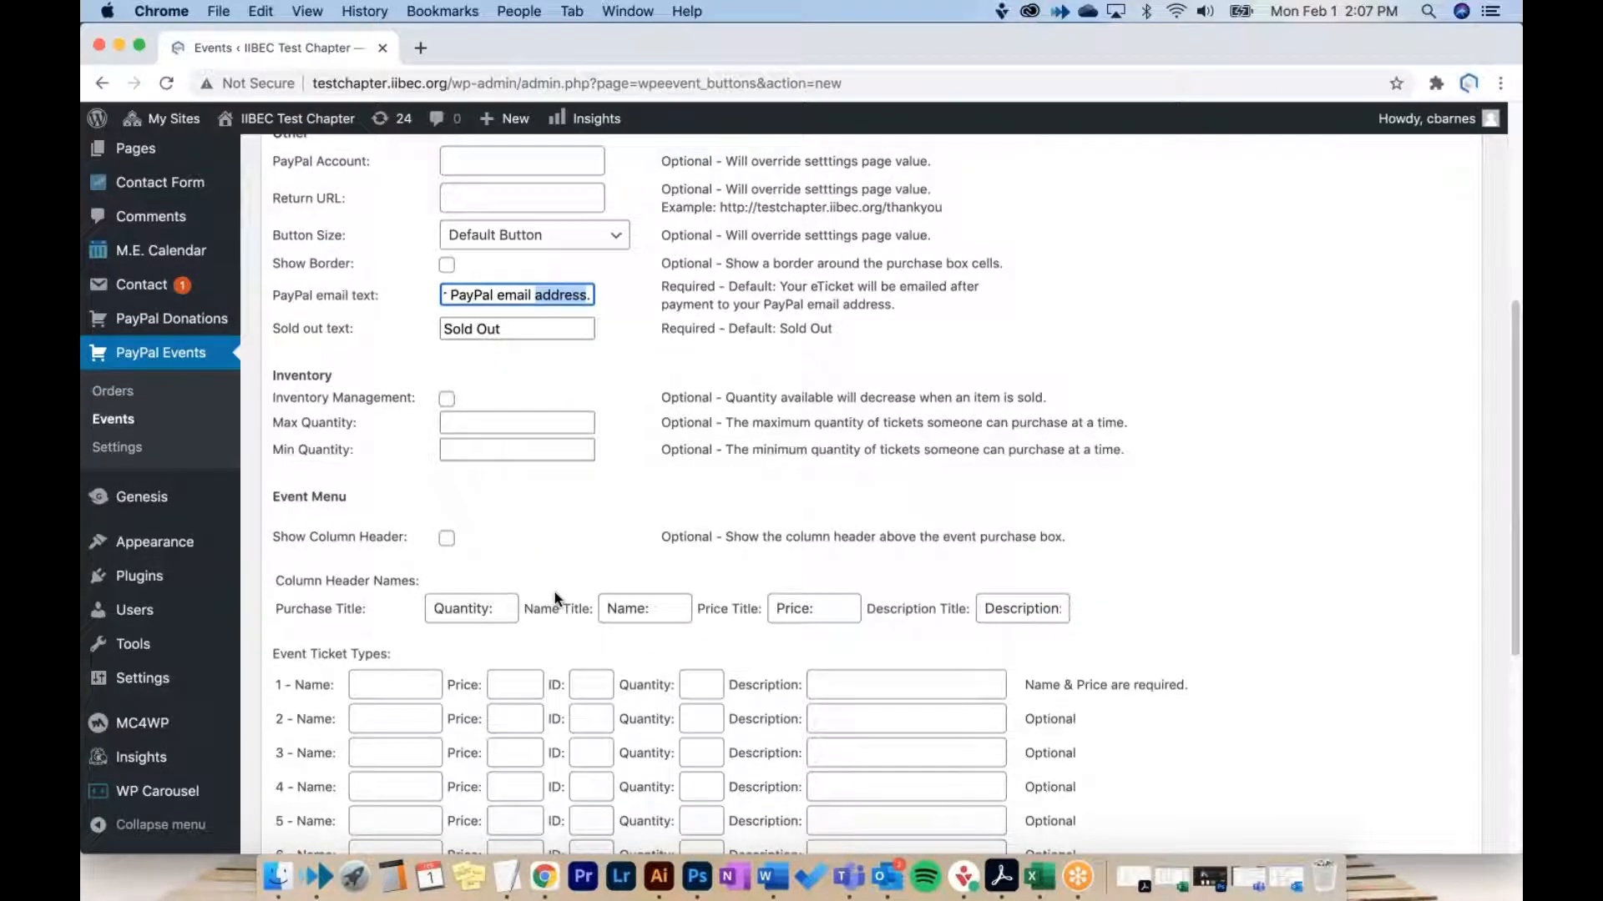
left_click(425, 686)
left_click(421, 719)
left_click(407, 723)
left_click(404, 756)
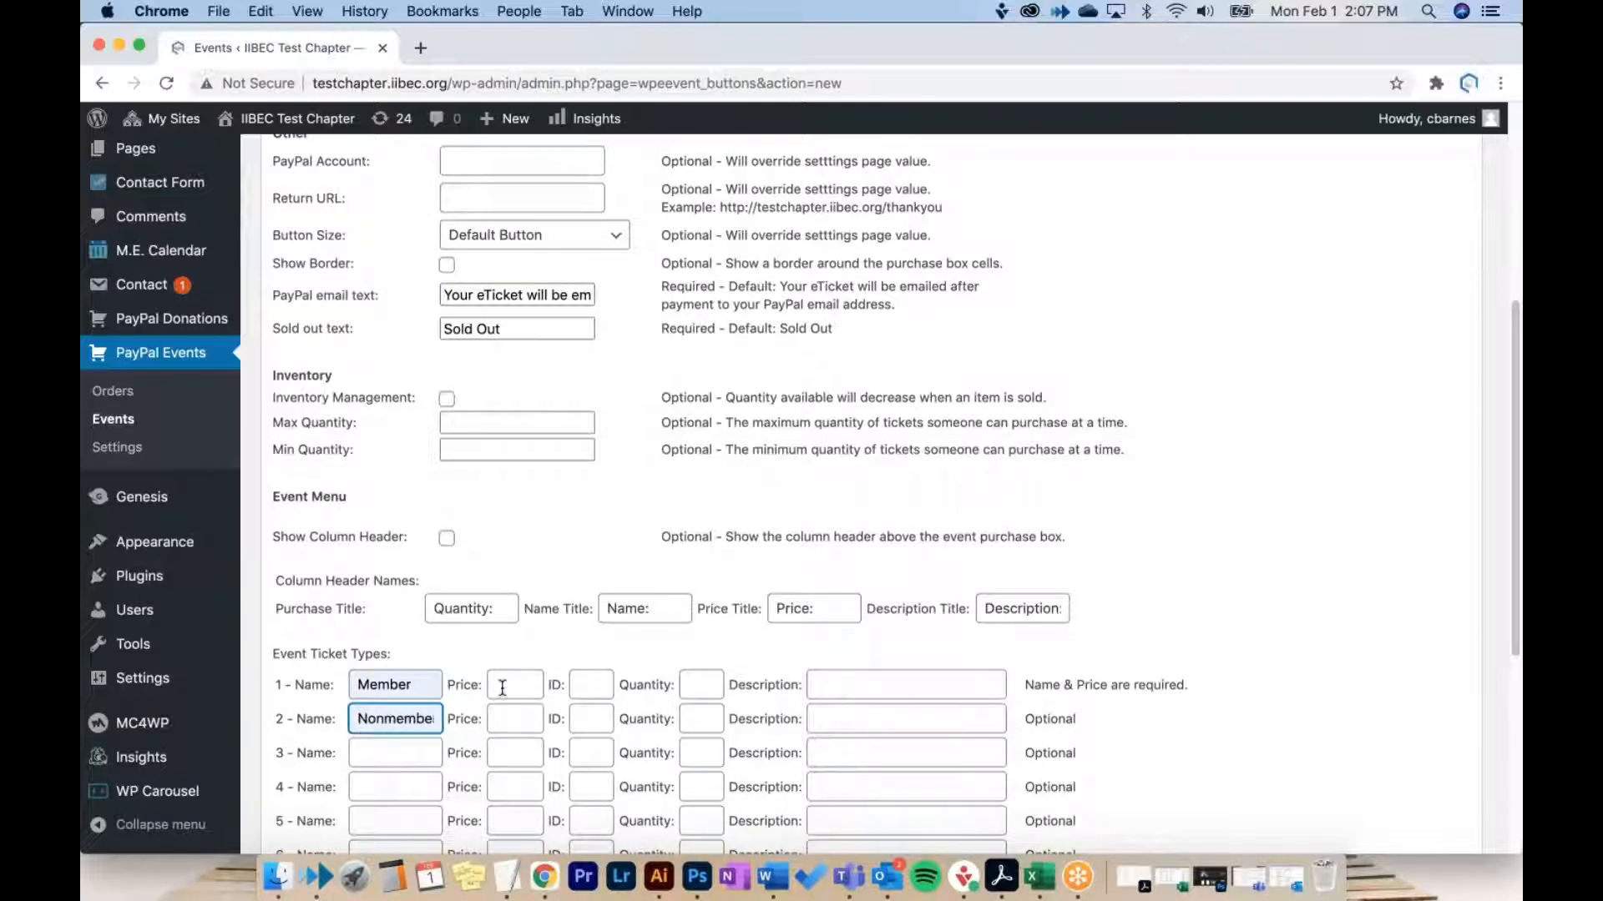
Step: Set the Member ticket price to $35.00 and the Nonmember ticket price to $50.00
left_click(503, 688)
left_click(510, 722)
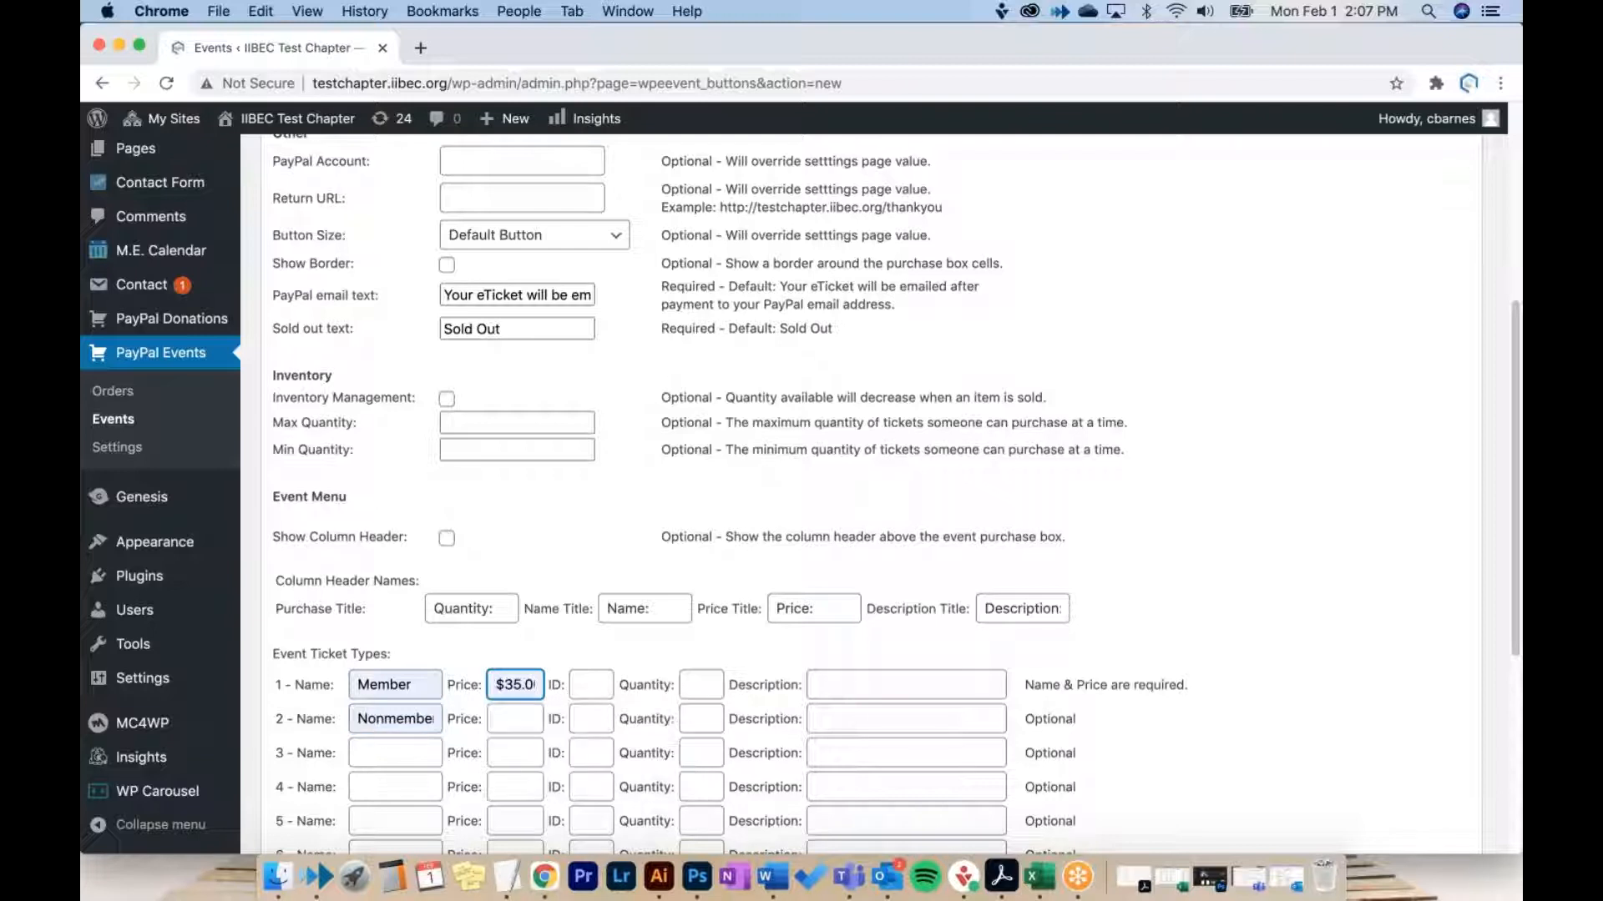
left_click(514, 720)
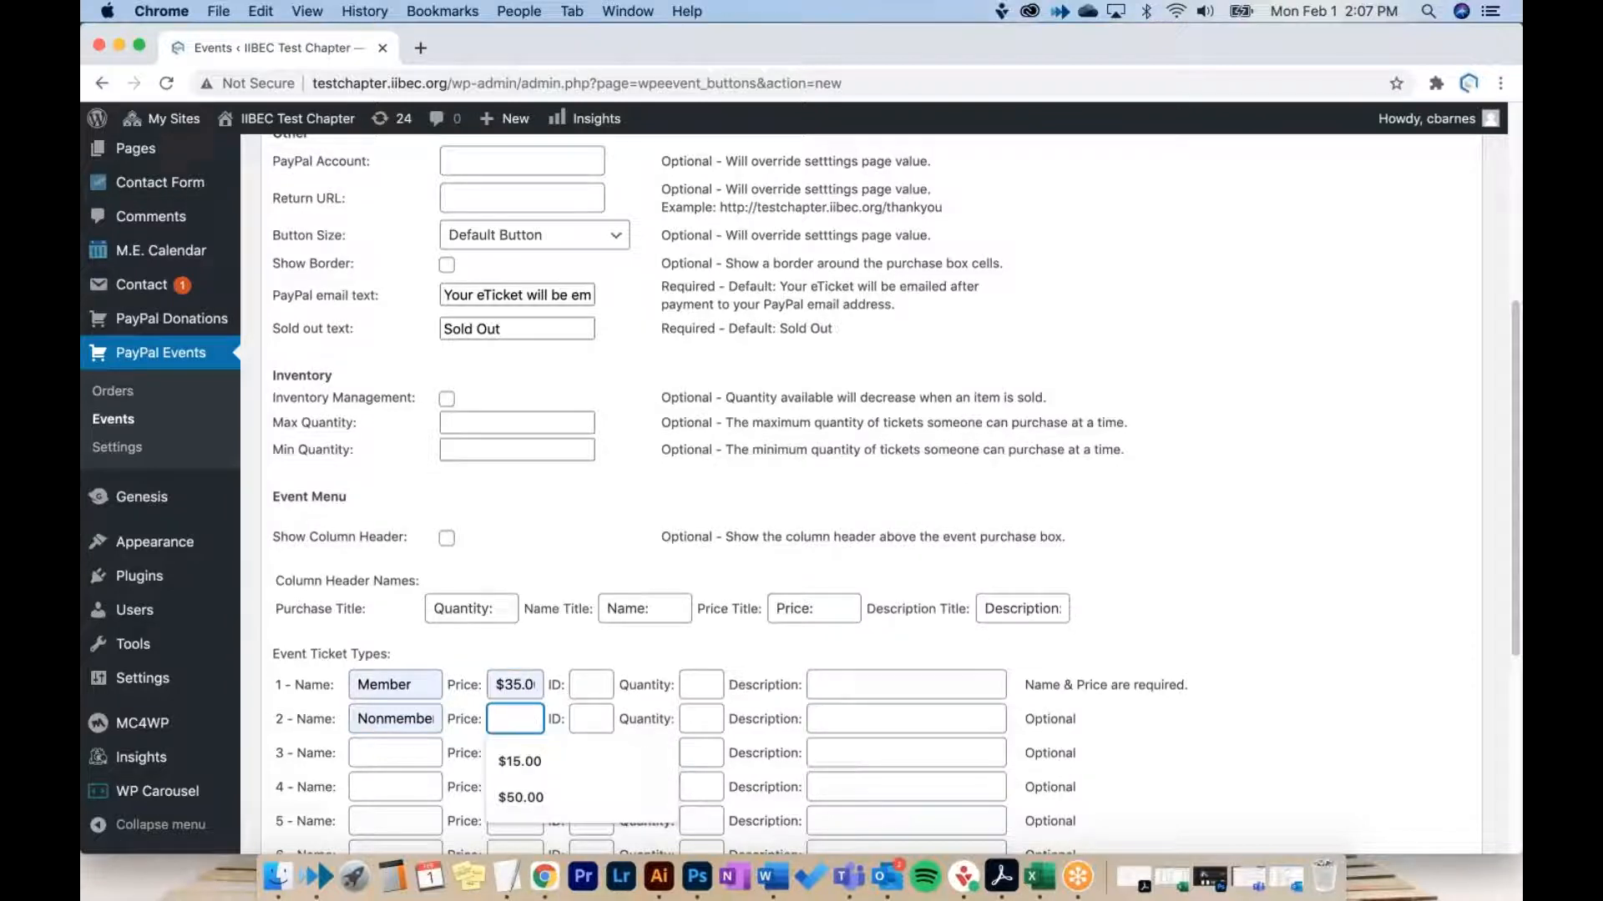
left_click(521, 797)
Step: Enter 500 as the ID for both the Member and Nonmember ticket types
left_click(600, 681)
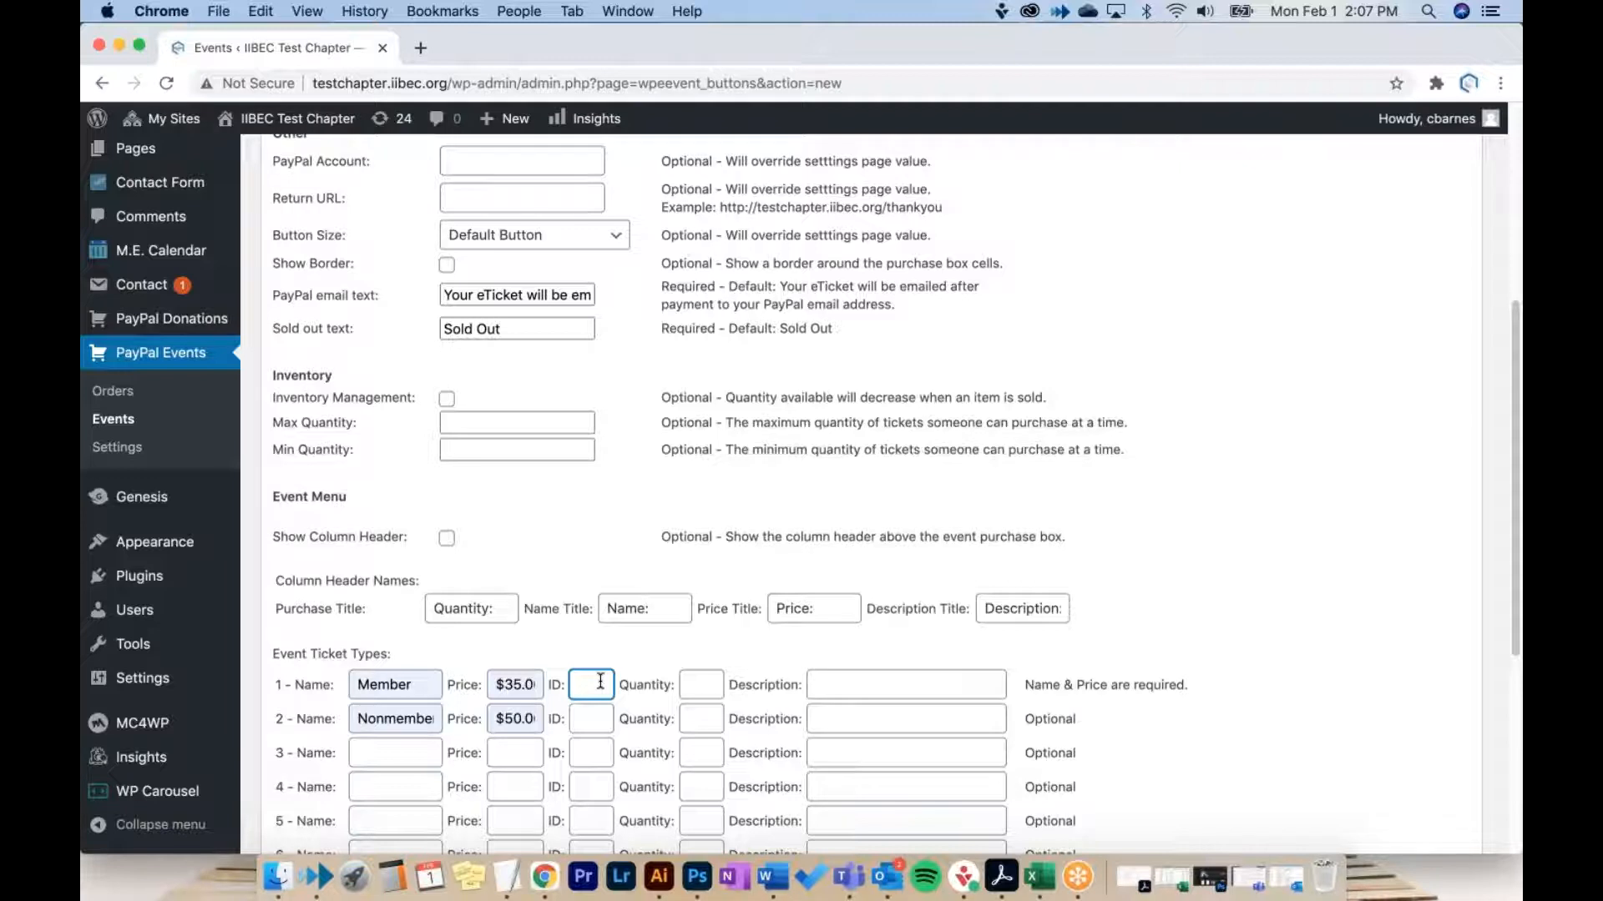
type("500")
left_click(598, 718)
type("500")
Step: Add a third ticket type named Sponsor with price $500 and ID 500, and submit the event form
left_click(394, 754)
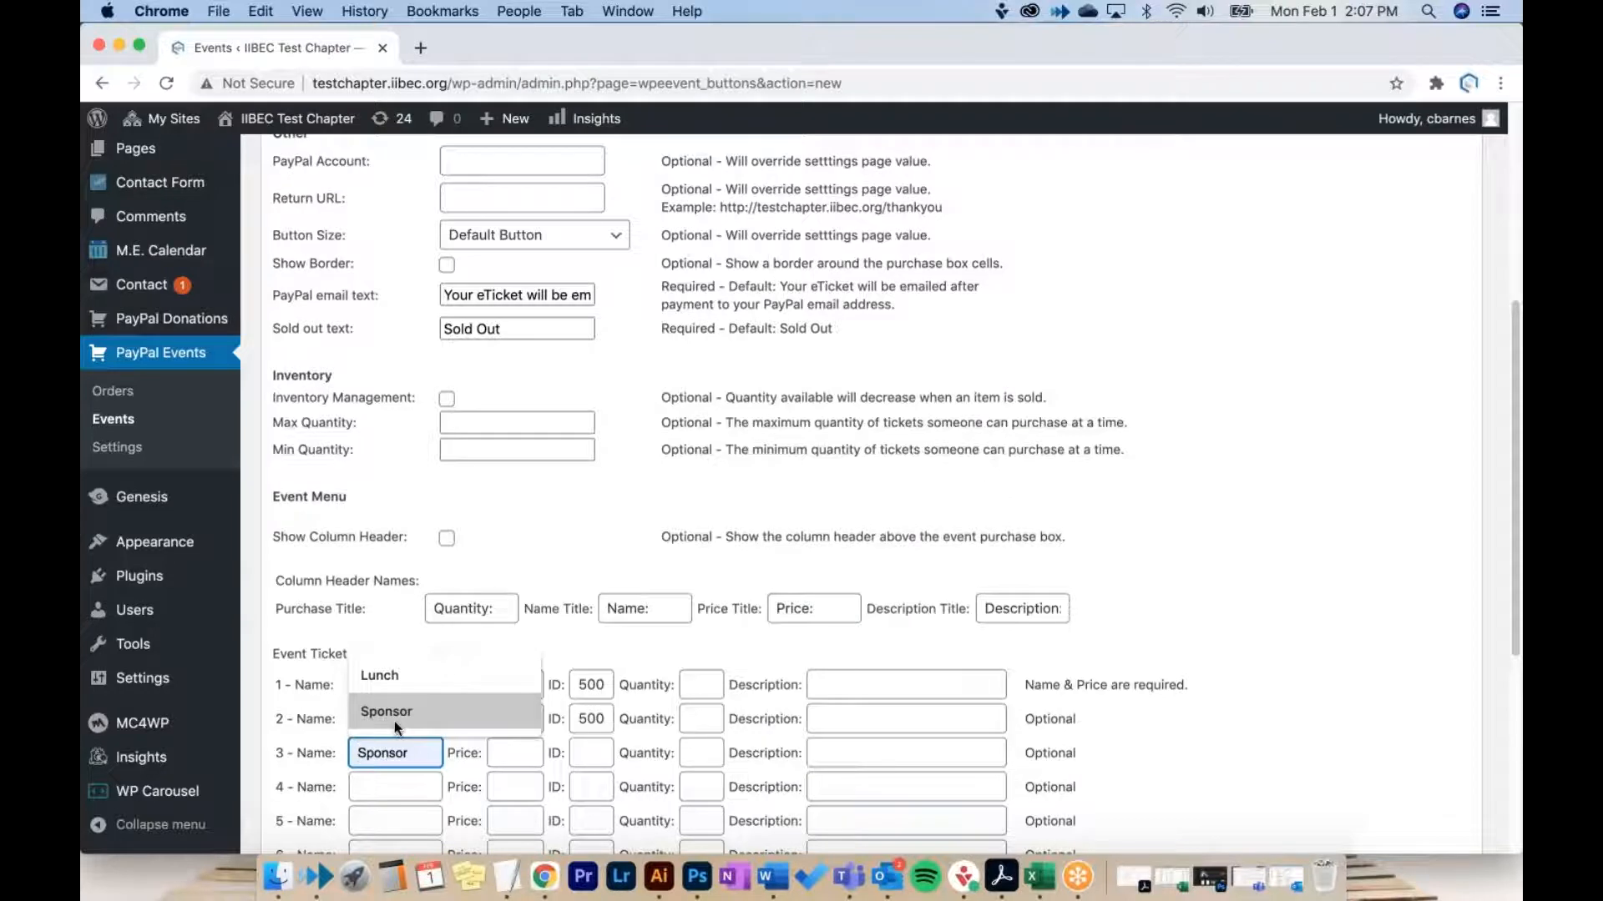
left_click(394, 721)
left_click(499, 750)
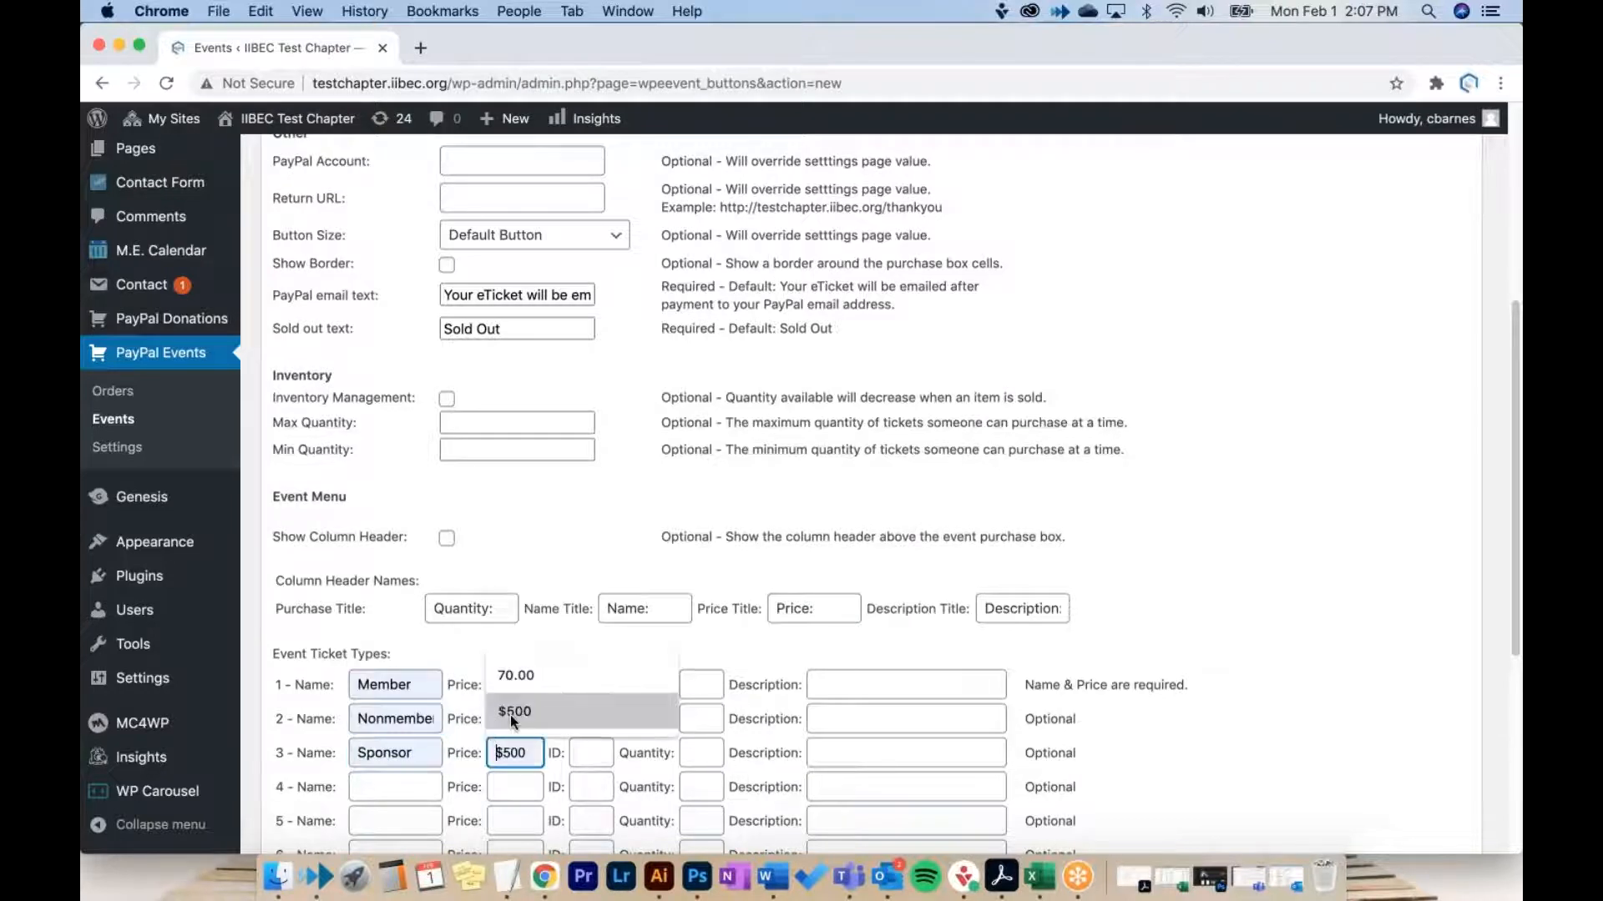
left_click(509, 714)
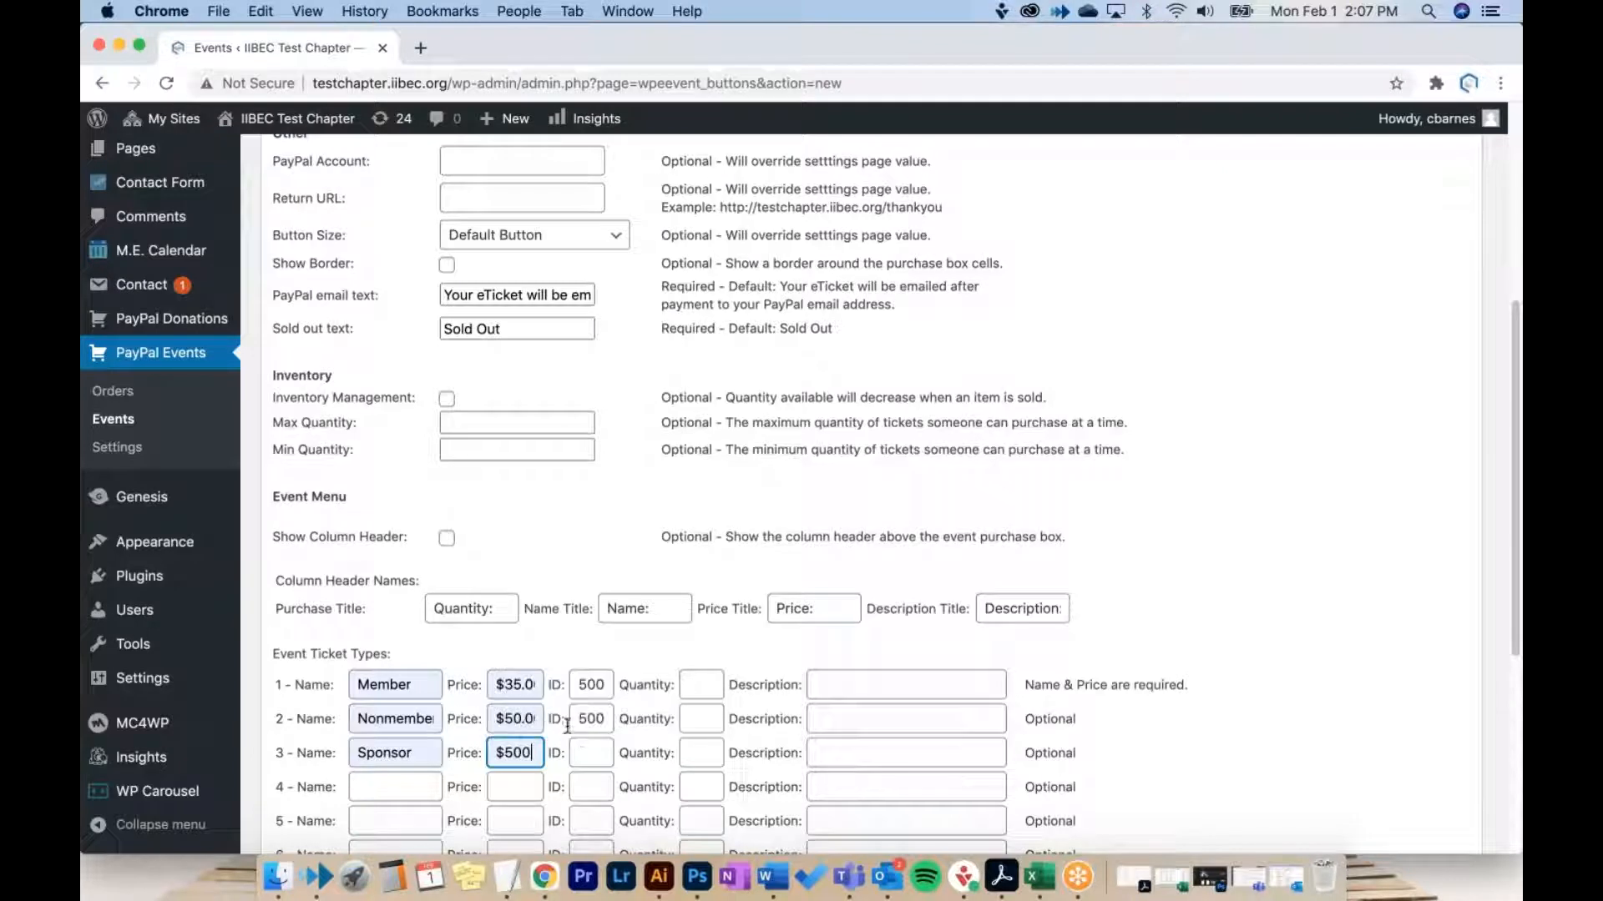
left_click(581, 754)
type("500")
key("Return")
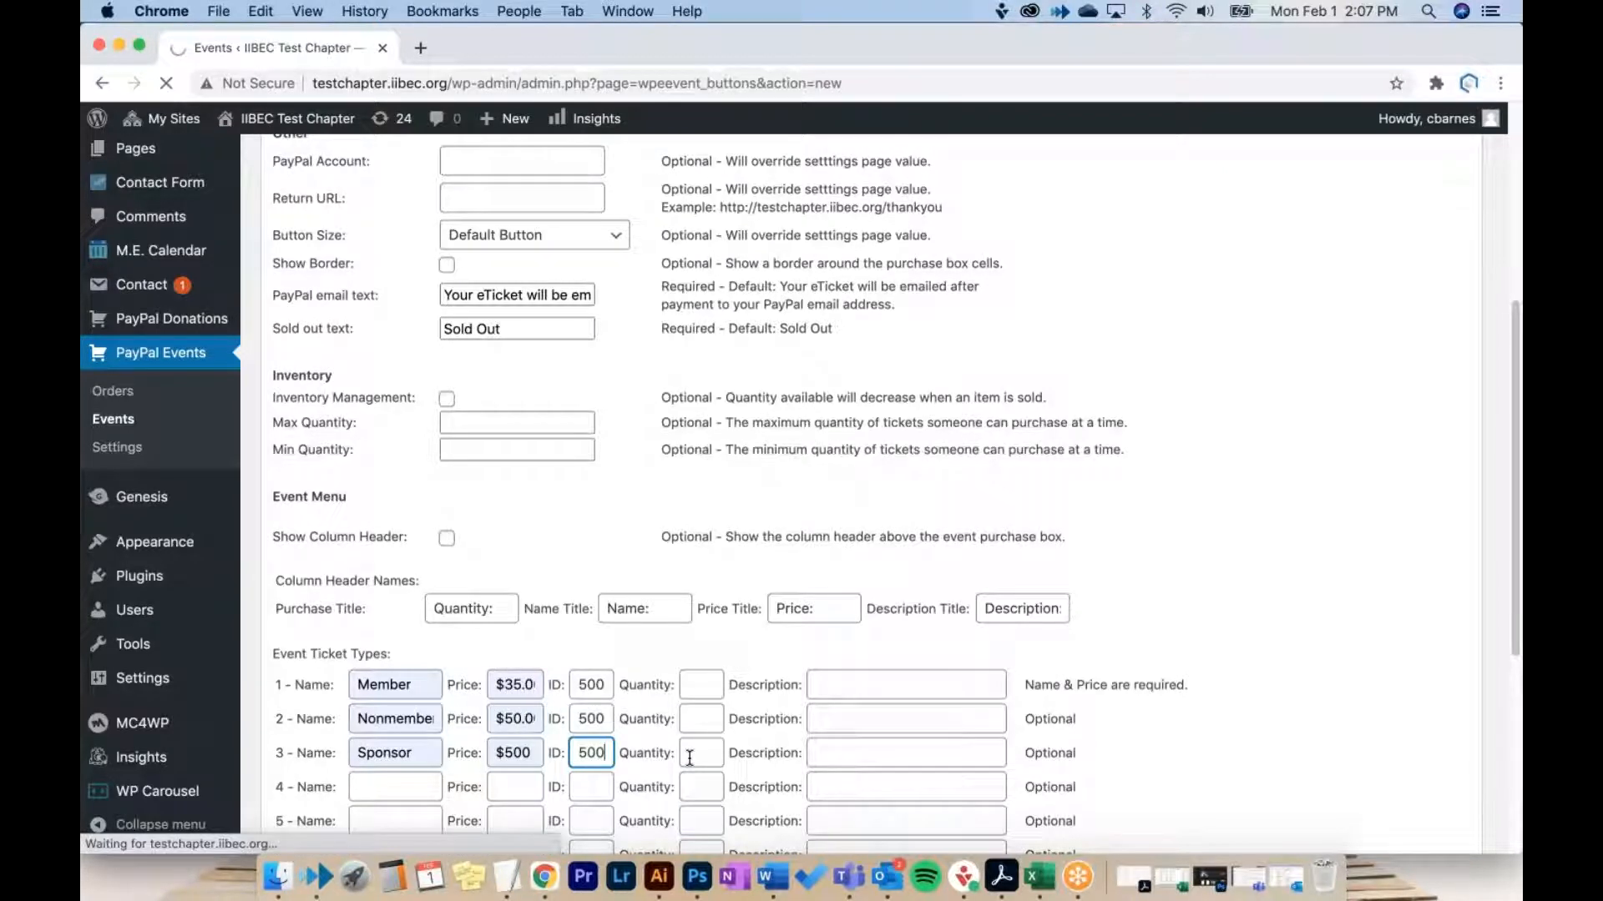
scroll(733, 708, "down", 3)
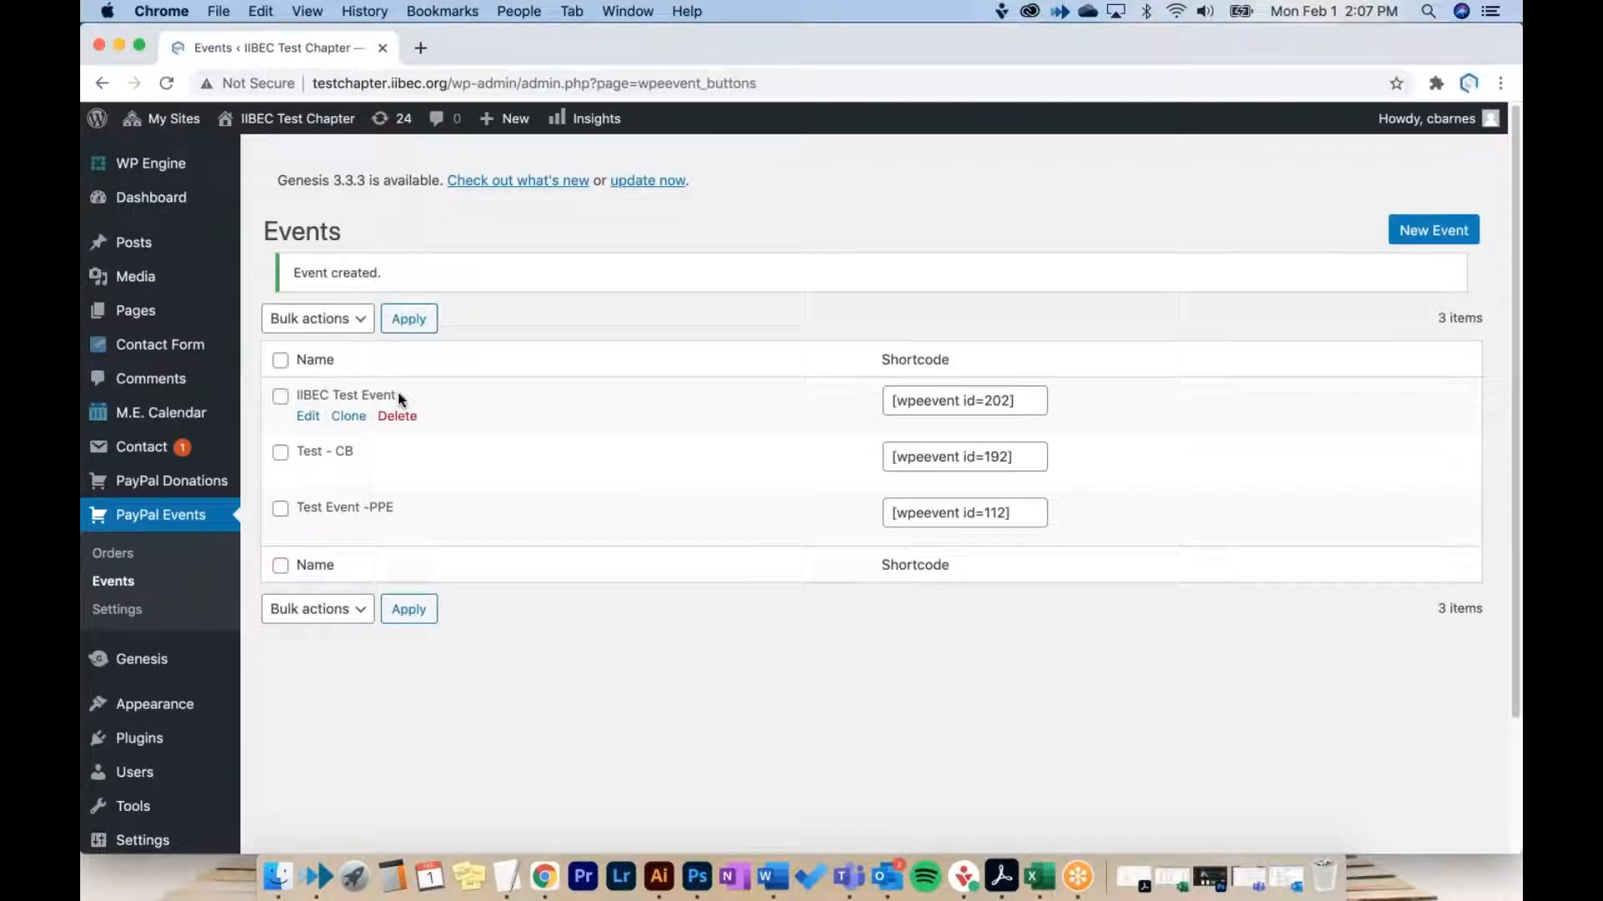
Step: Reopen IIBEC Test Event for editing and go to its event ticket types
left_click(309, 416)
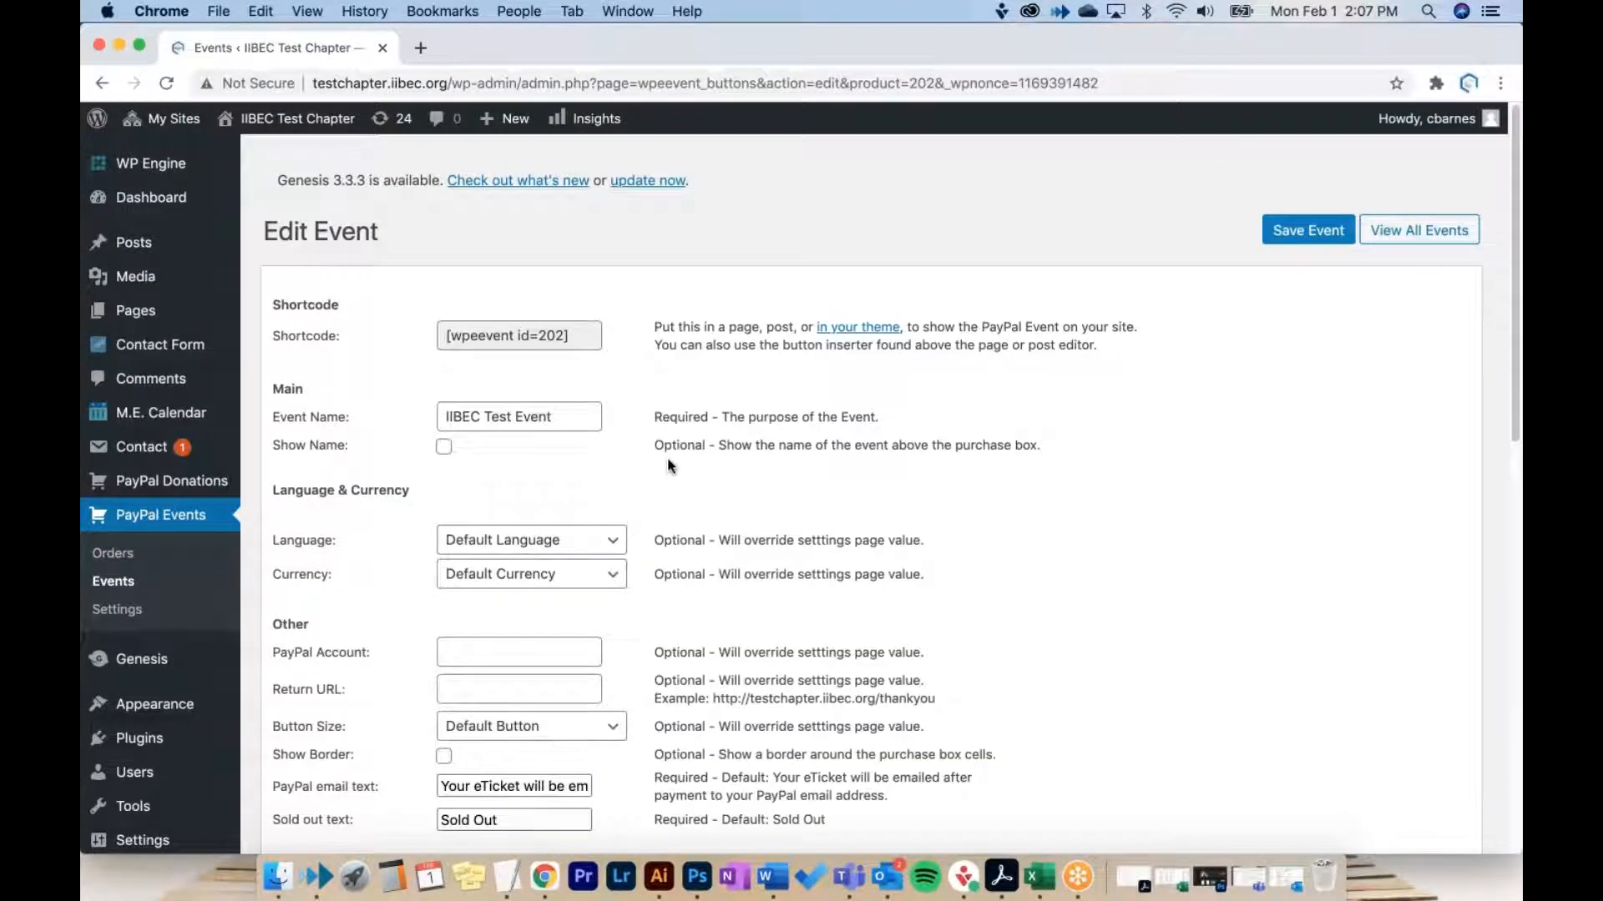
scroll(672, 458, "down", 5)
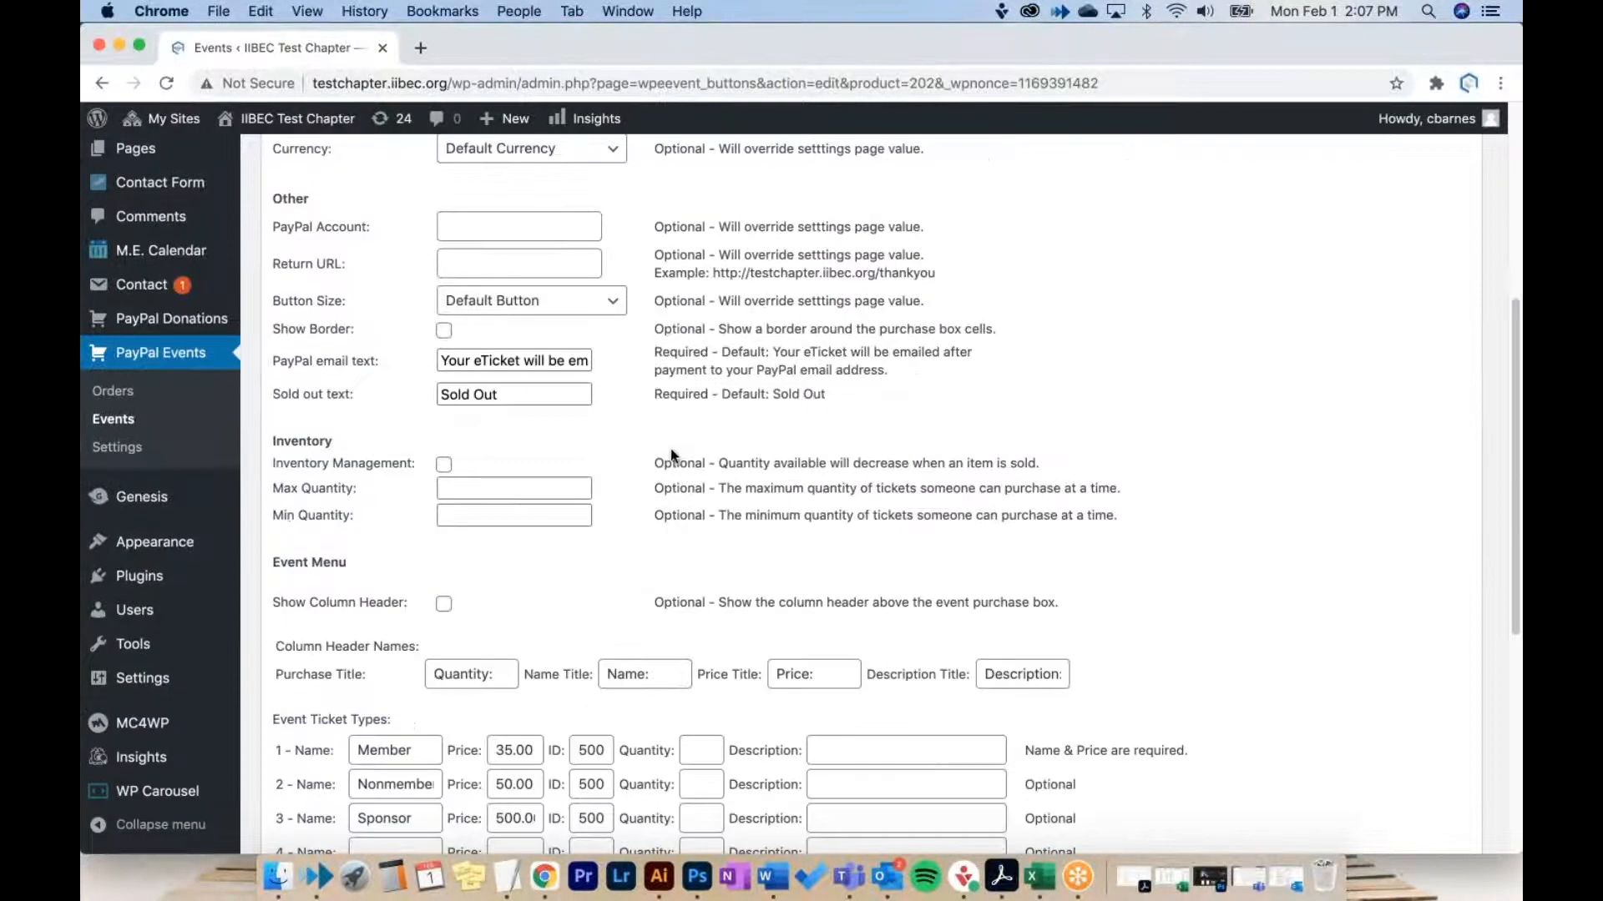
scroll(672, 457, "down", 2)
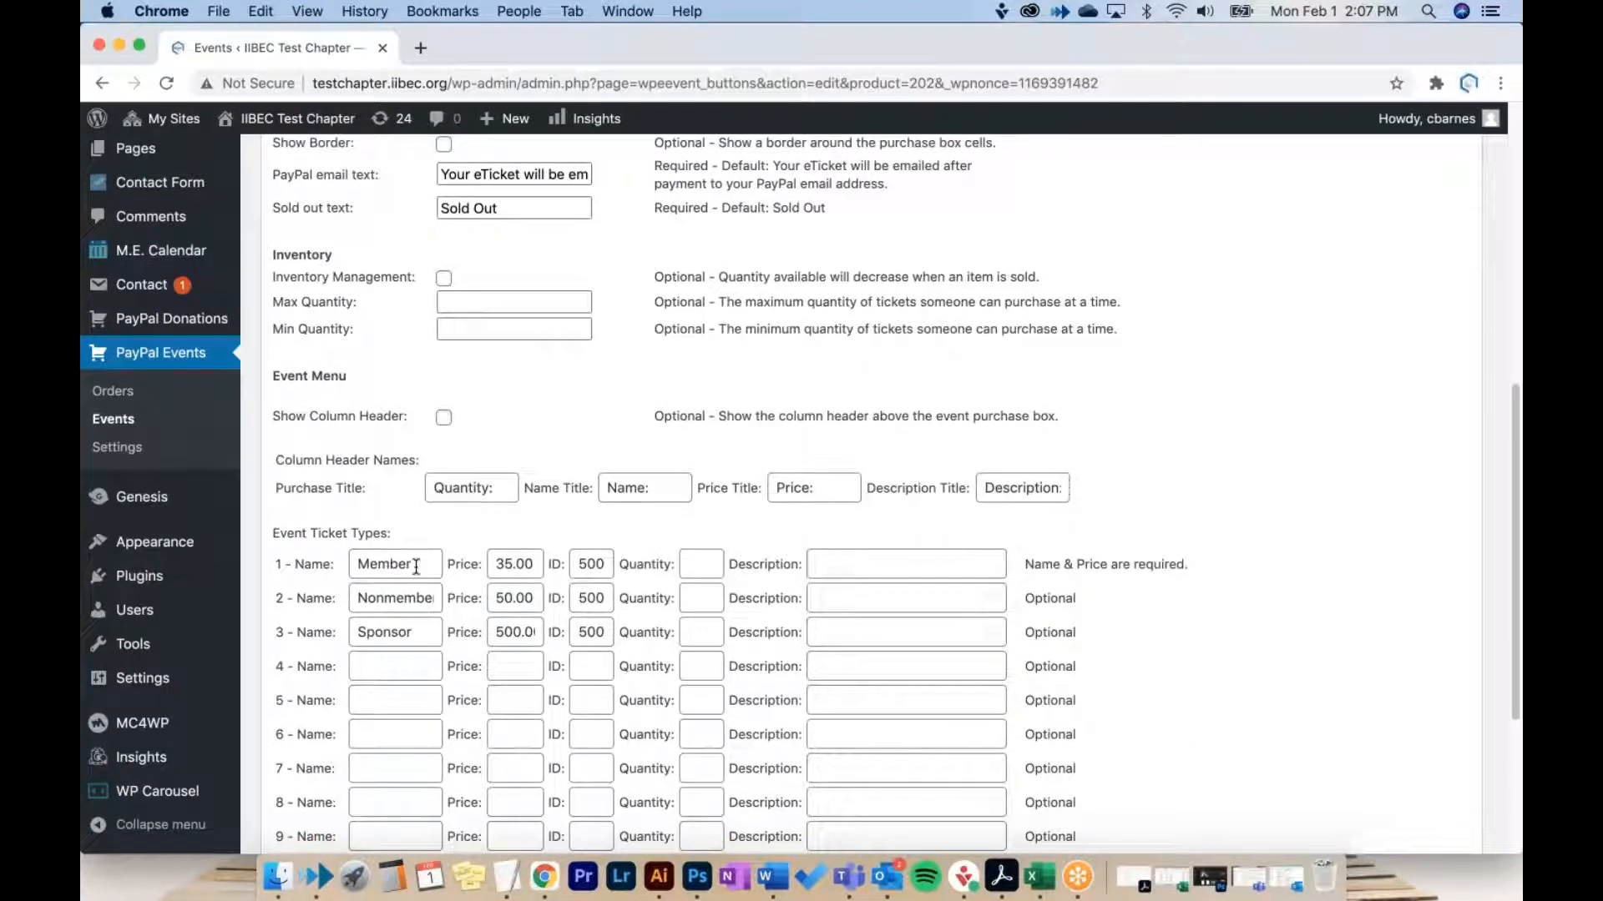
Step: Review the Sponsor ticket's price and ID, and the event's sold-out text
left_click(501, 635)
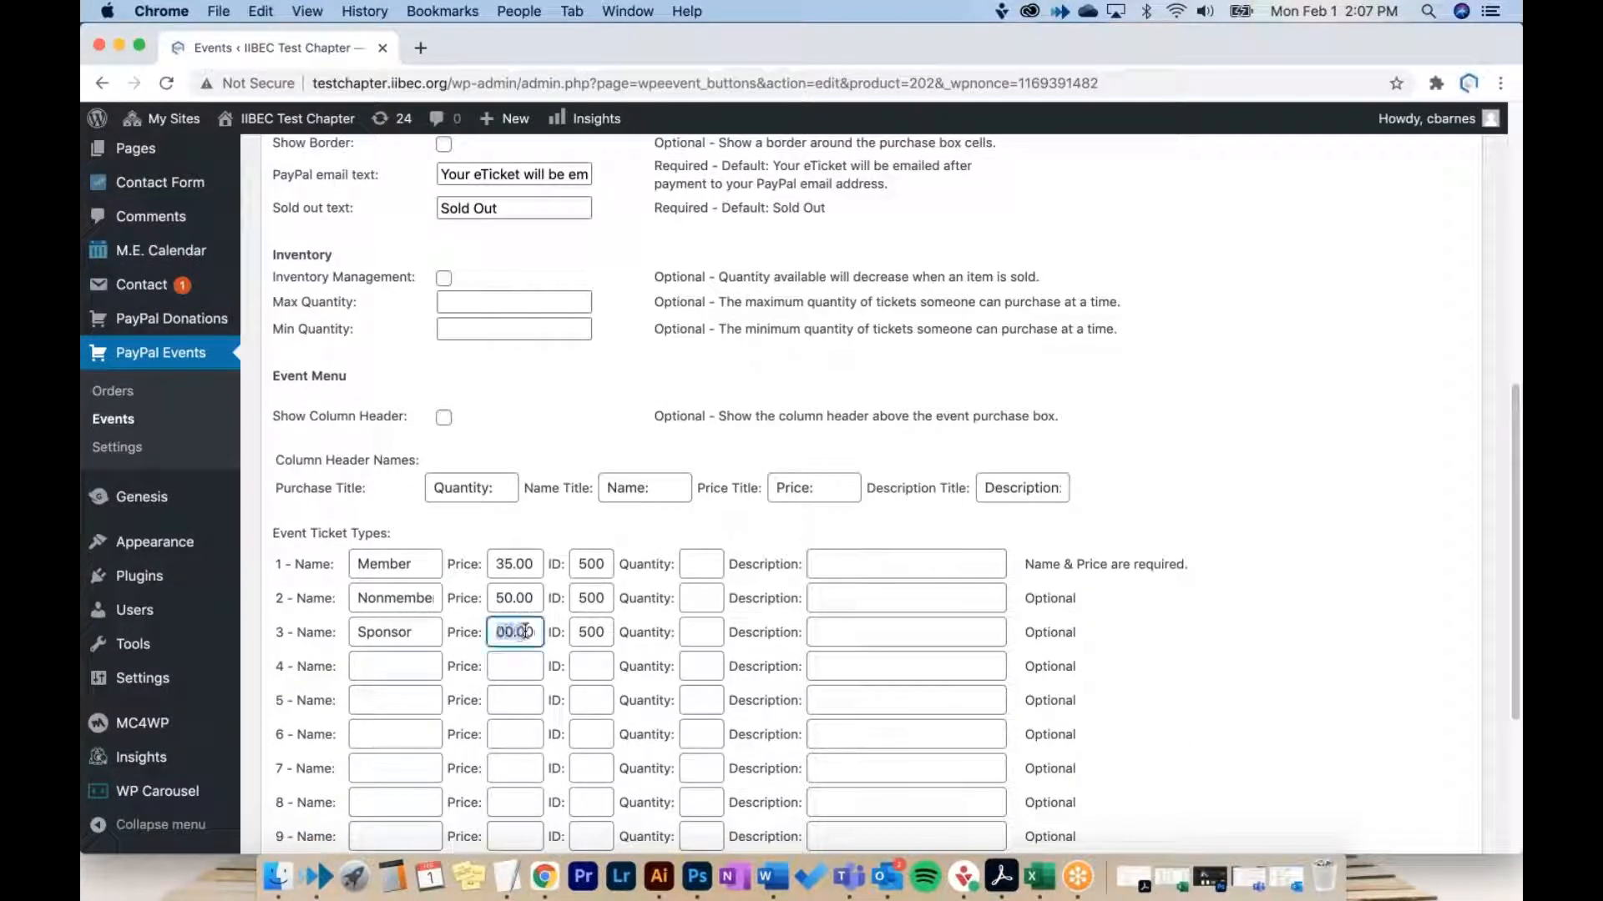
left_click(598, 631)
double_click(598, 631)
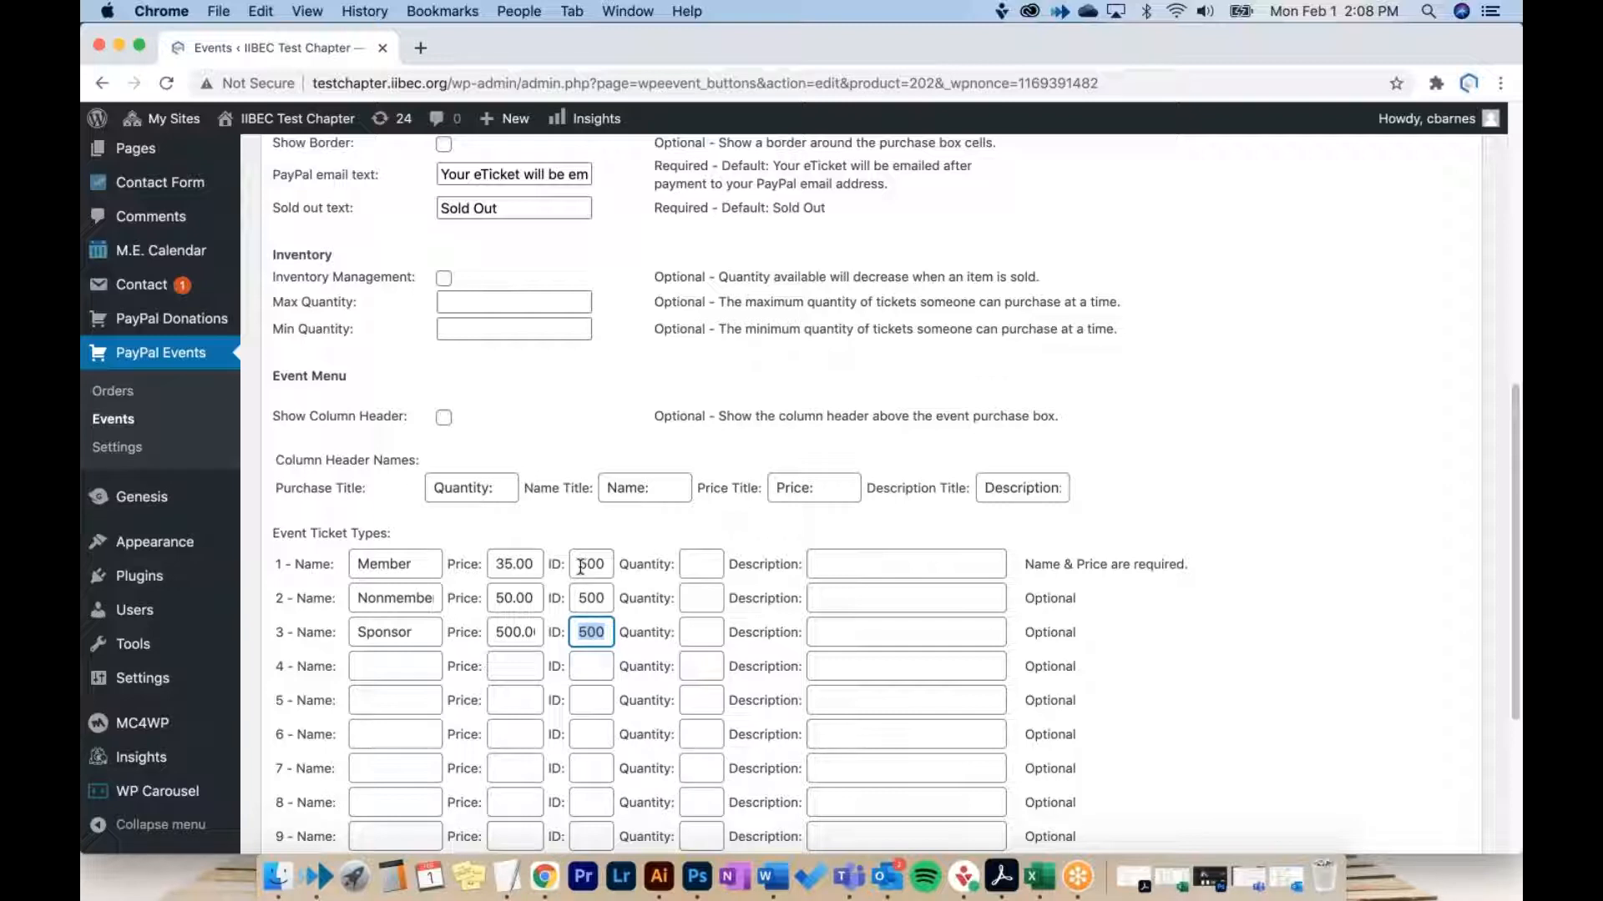
scroll(581, 568, "up", 5)
left_click_drag(501, 417, 439, 418)
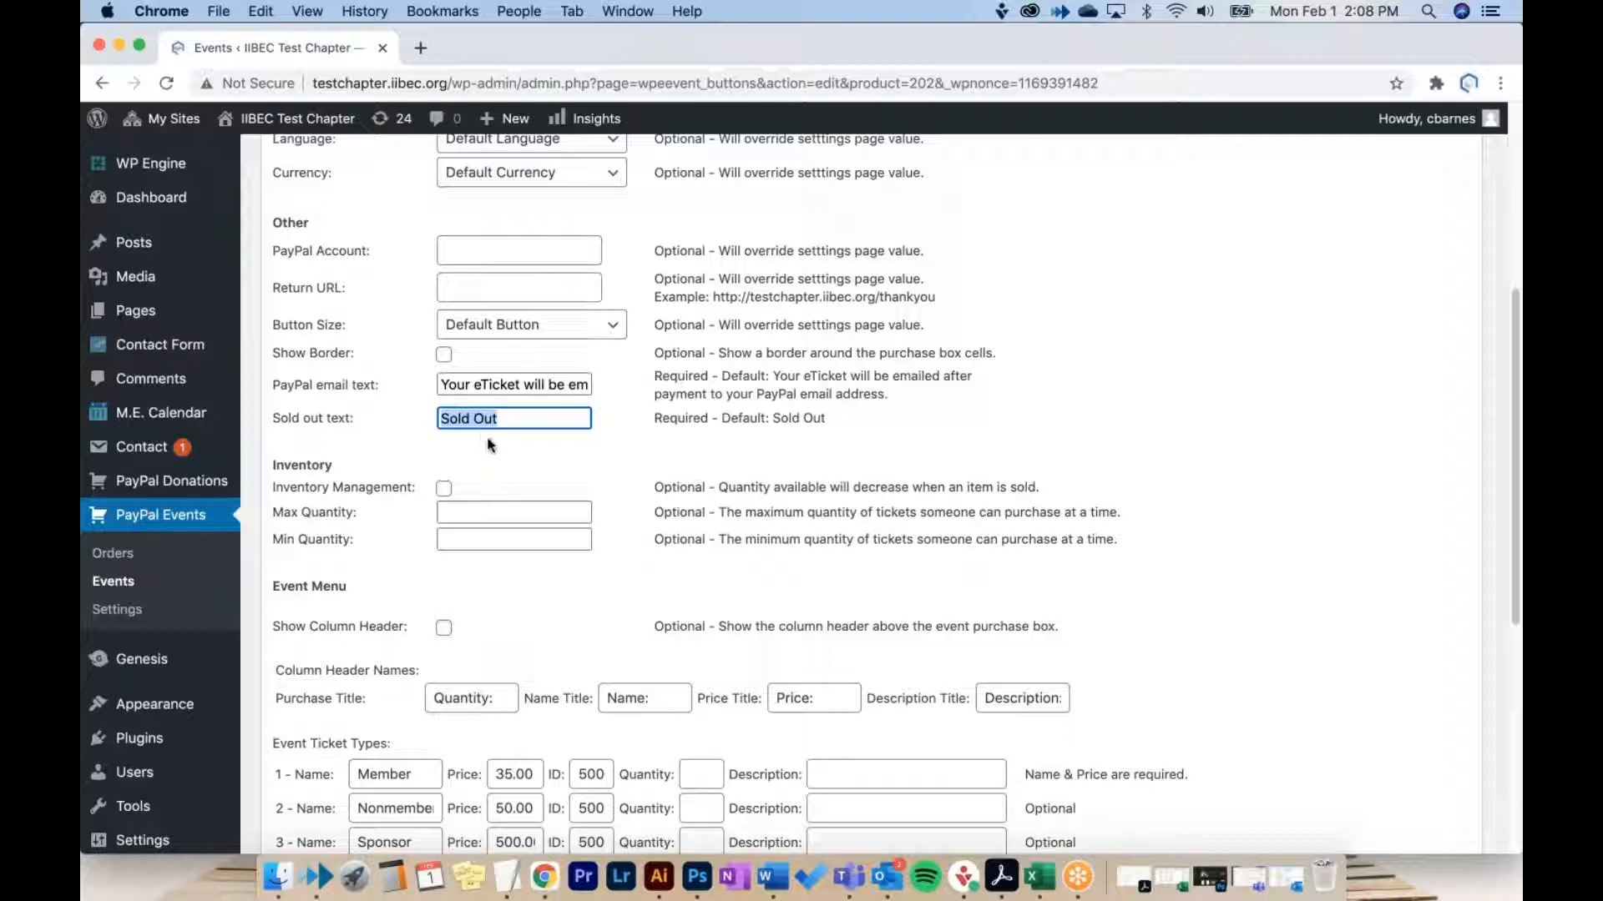
Step: Add a fourth ticket type named Lunch with price 100 and ID 0
scroll(491, 445, "down", 5)
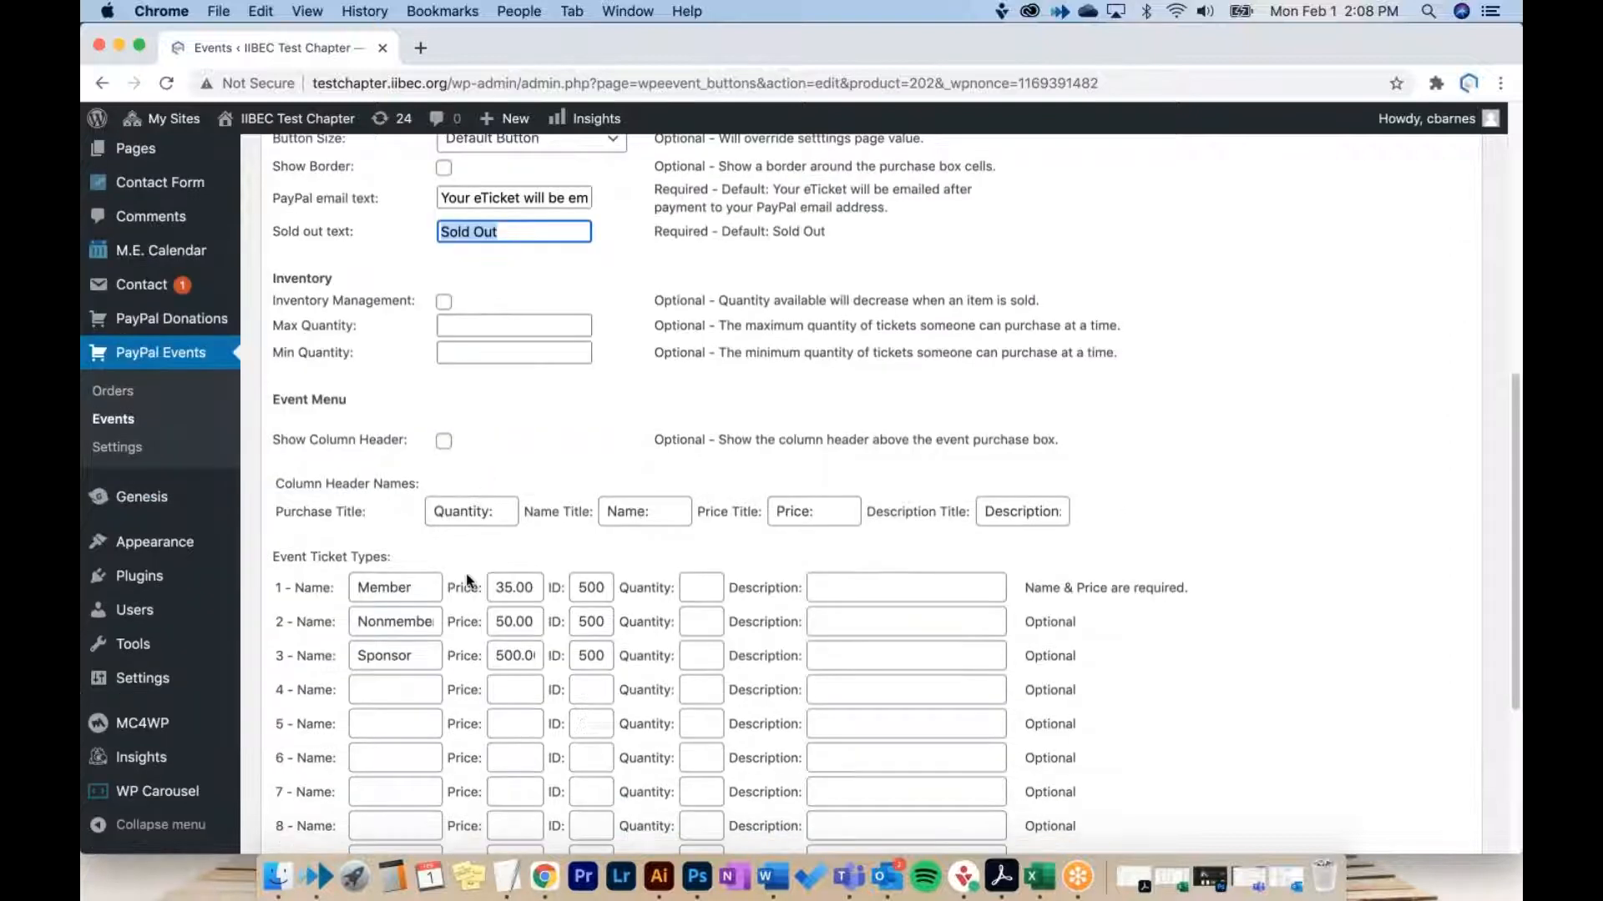
left_click(409, 685)
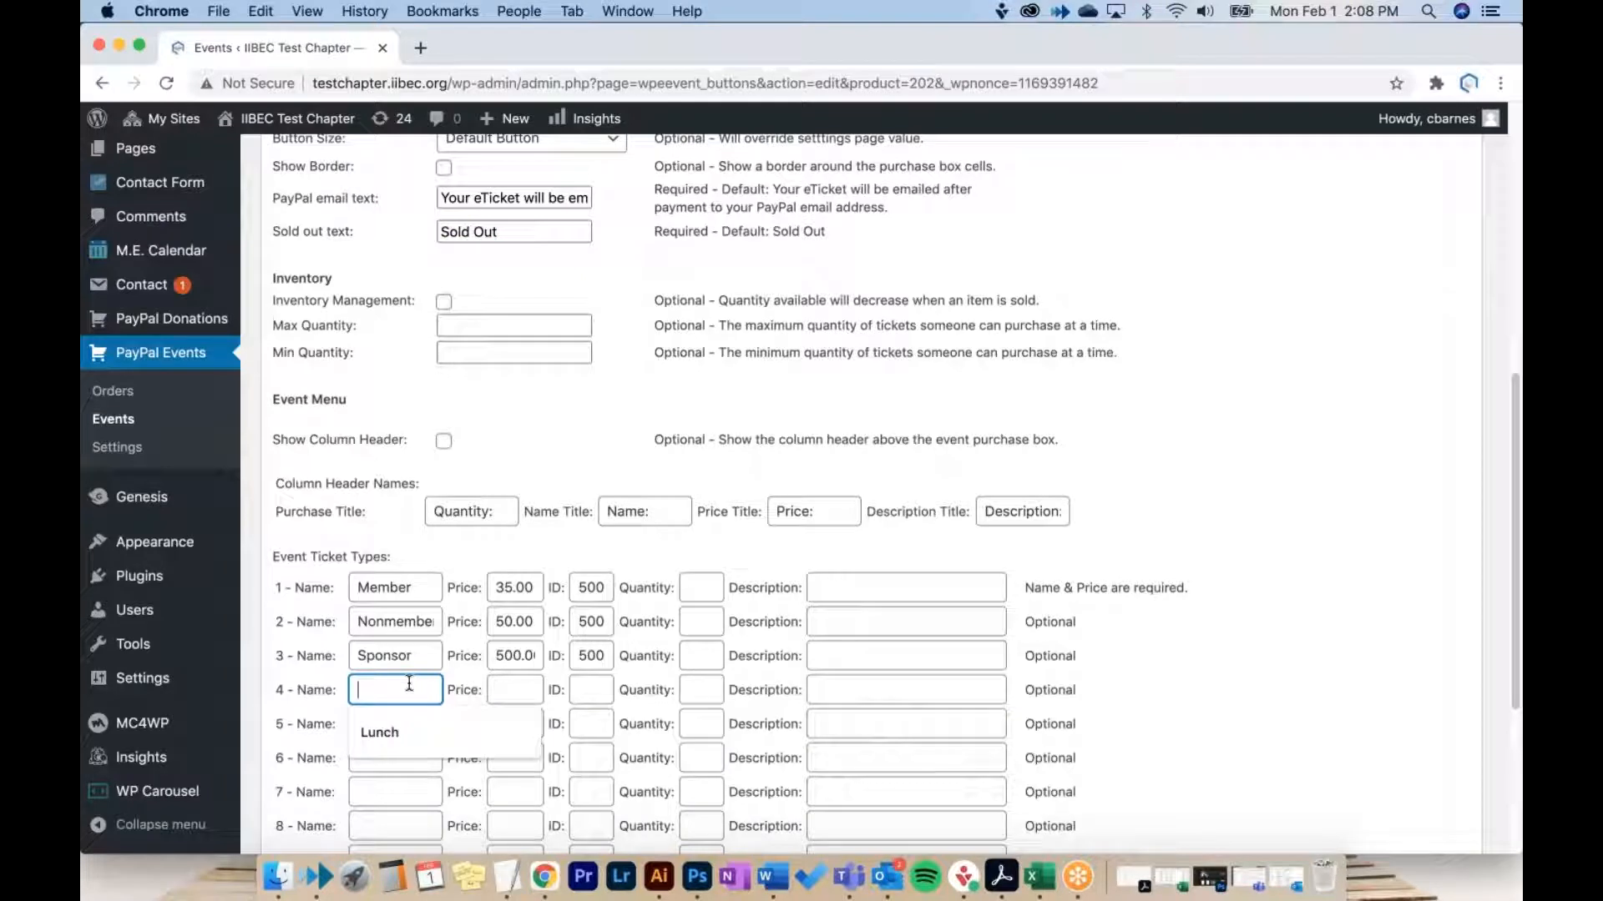
type("Lunch")
key("Tab")
type("100")
key("Tab")
type("0")
key("Tab")
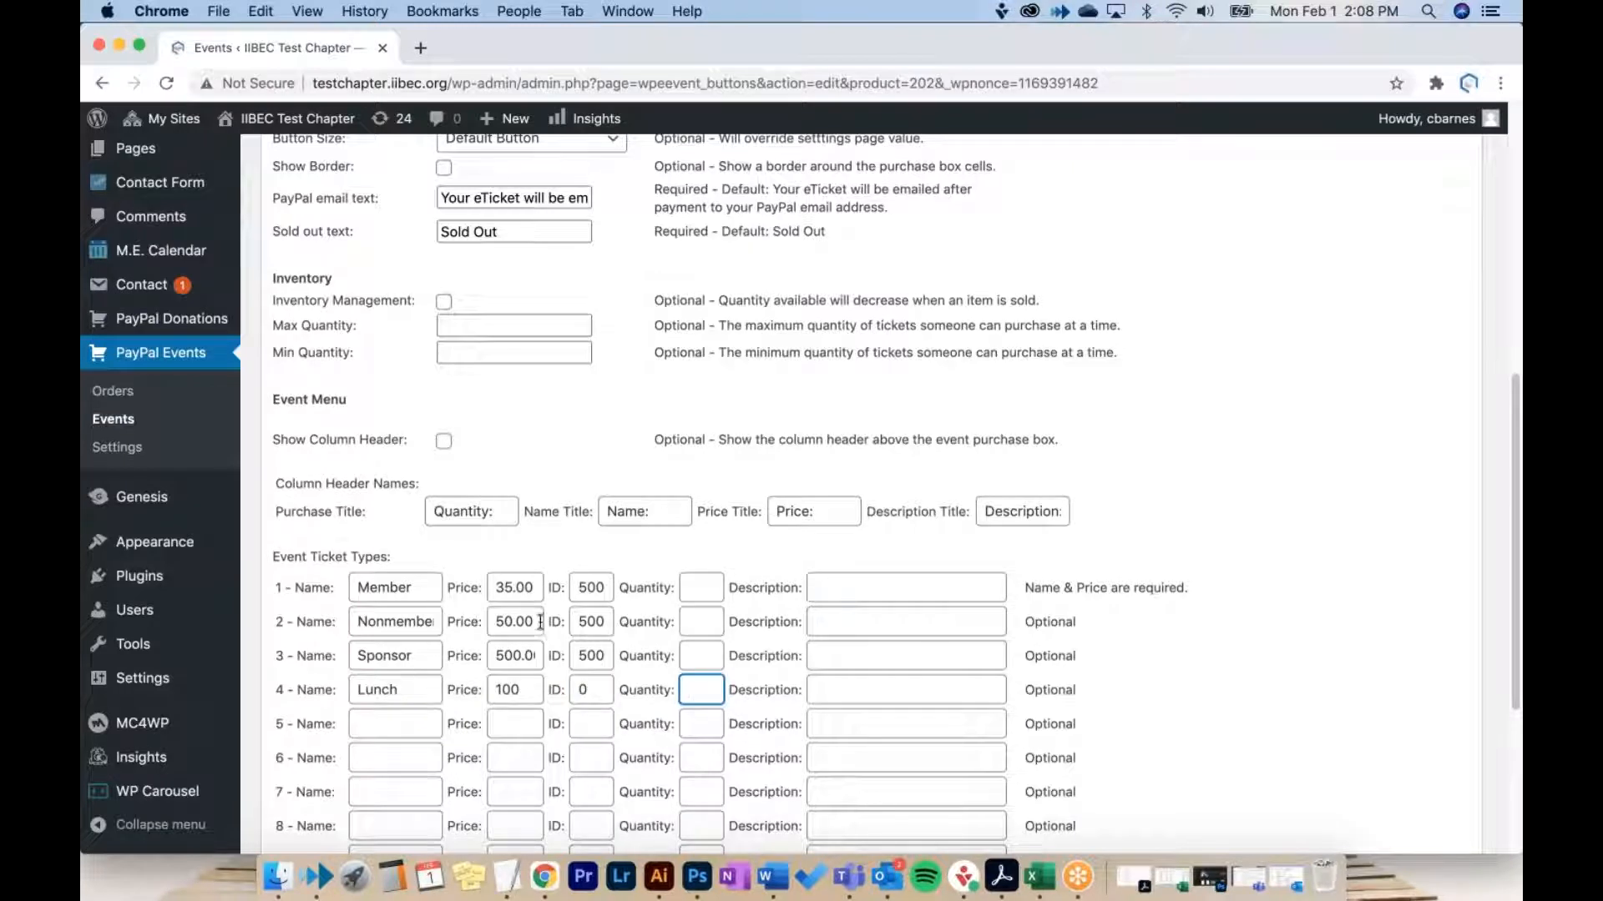
Step: Save the edited IIBEC Test Event
scroll(601, 494, "up", 2)
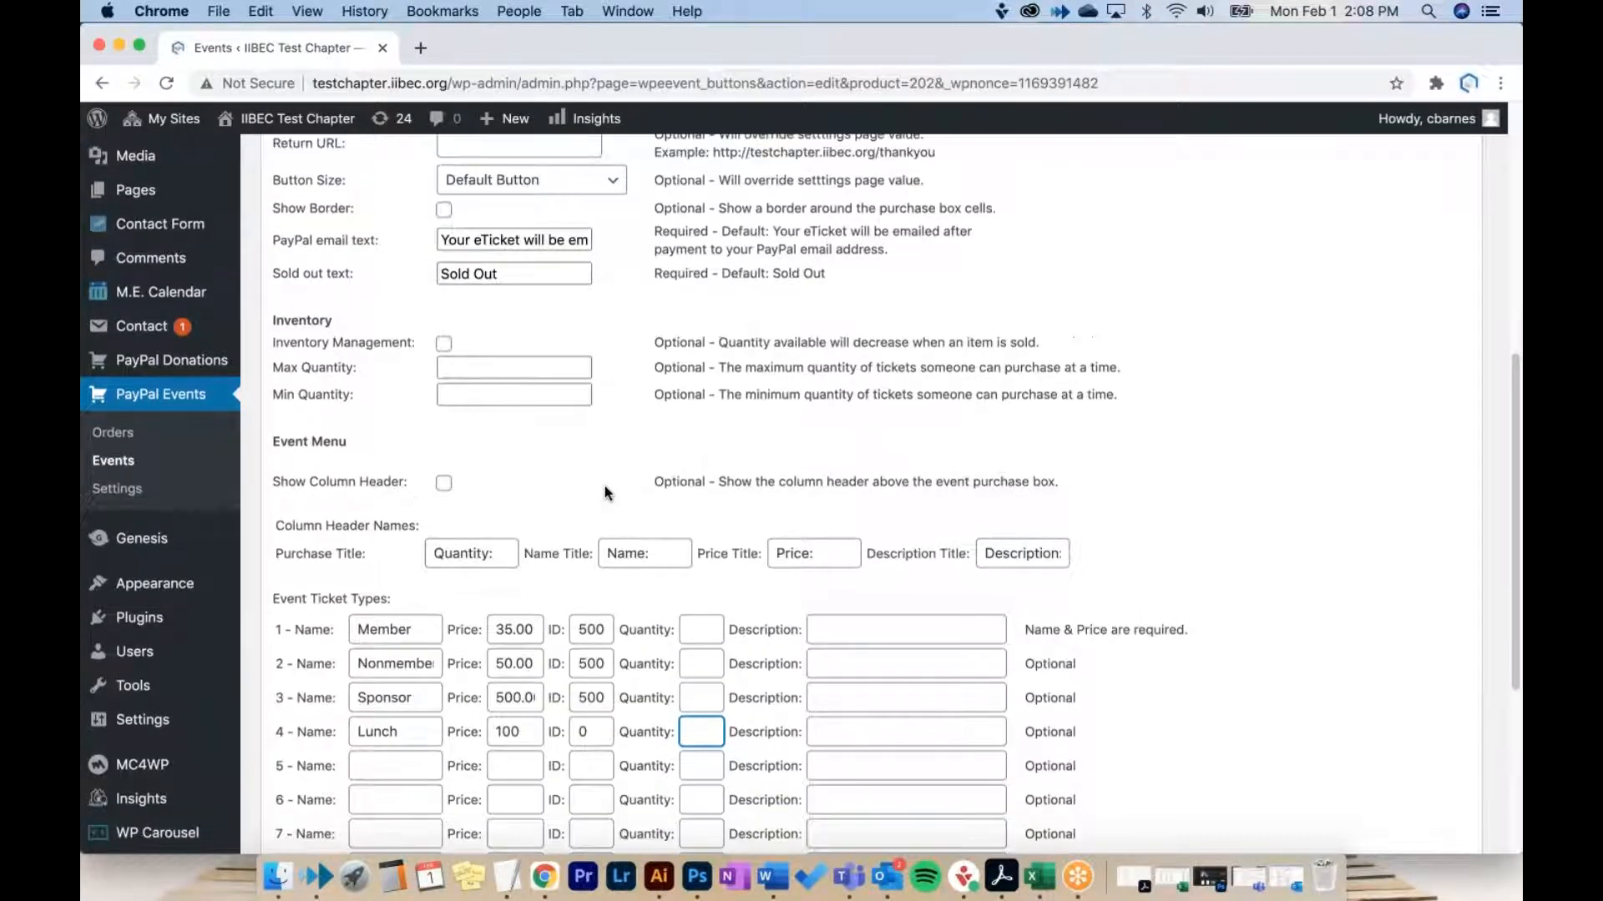
scroll(604, 492, "up", 5)
scroll(604, 493, "up", 15)
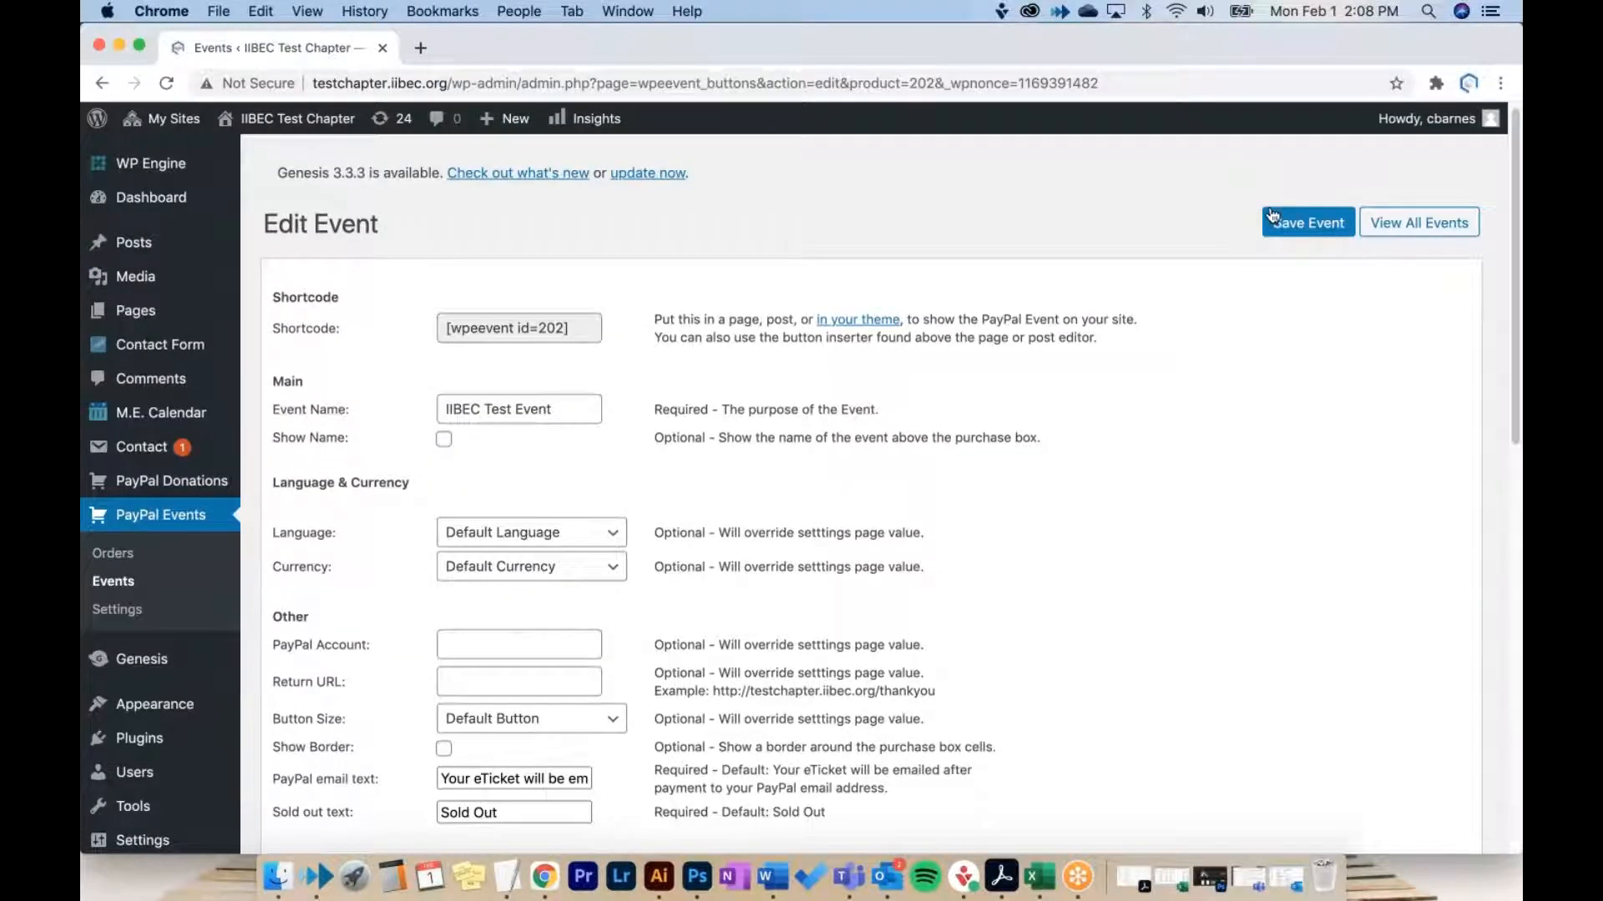
left_click(1298, 231)
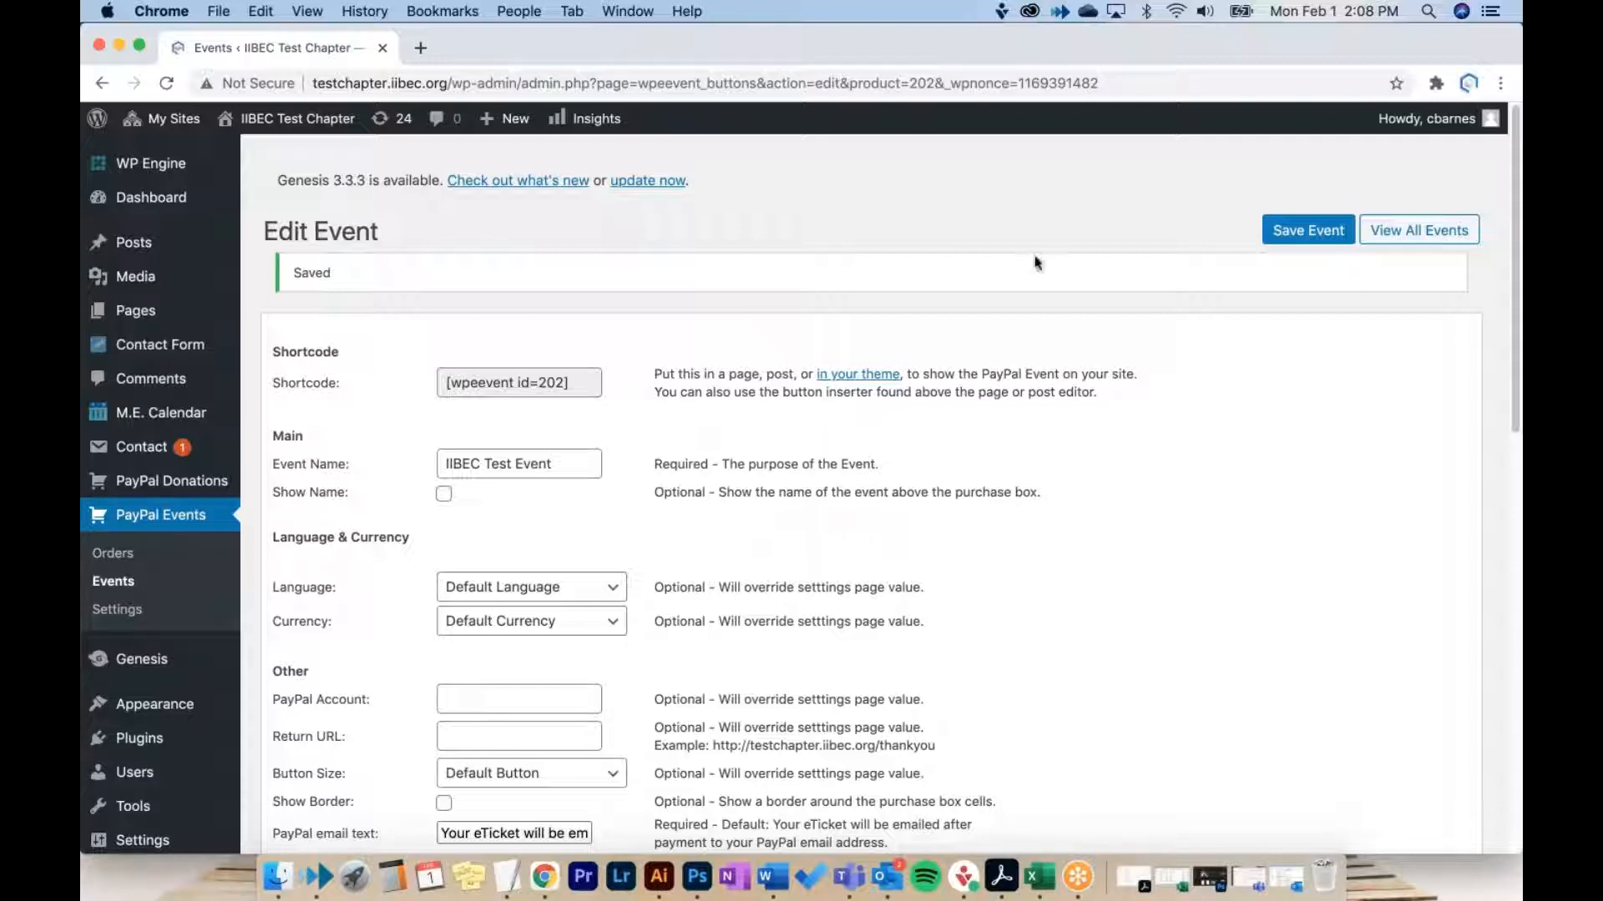
Step: Copy the event's shortcode [wpeevent id=202] from the event editing page
double_click(281, 381)
left_click_drag(583, 381, 443, 380)
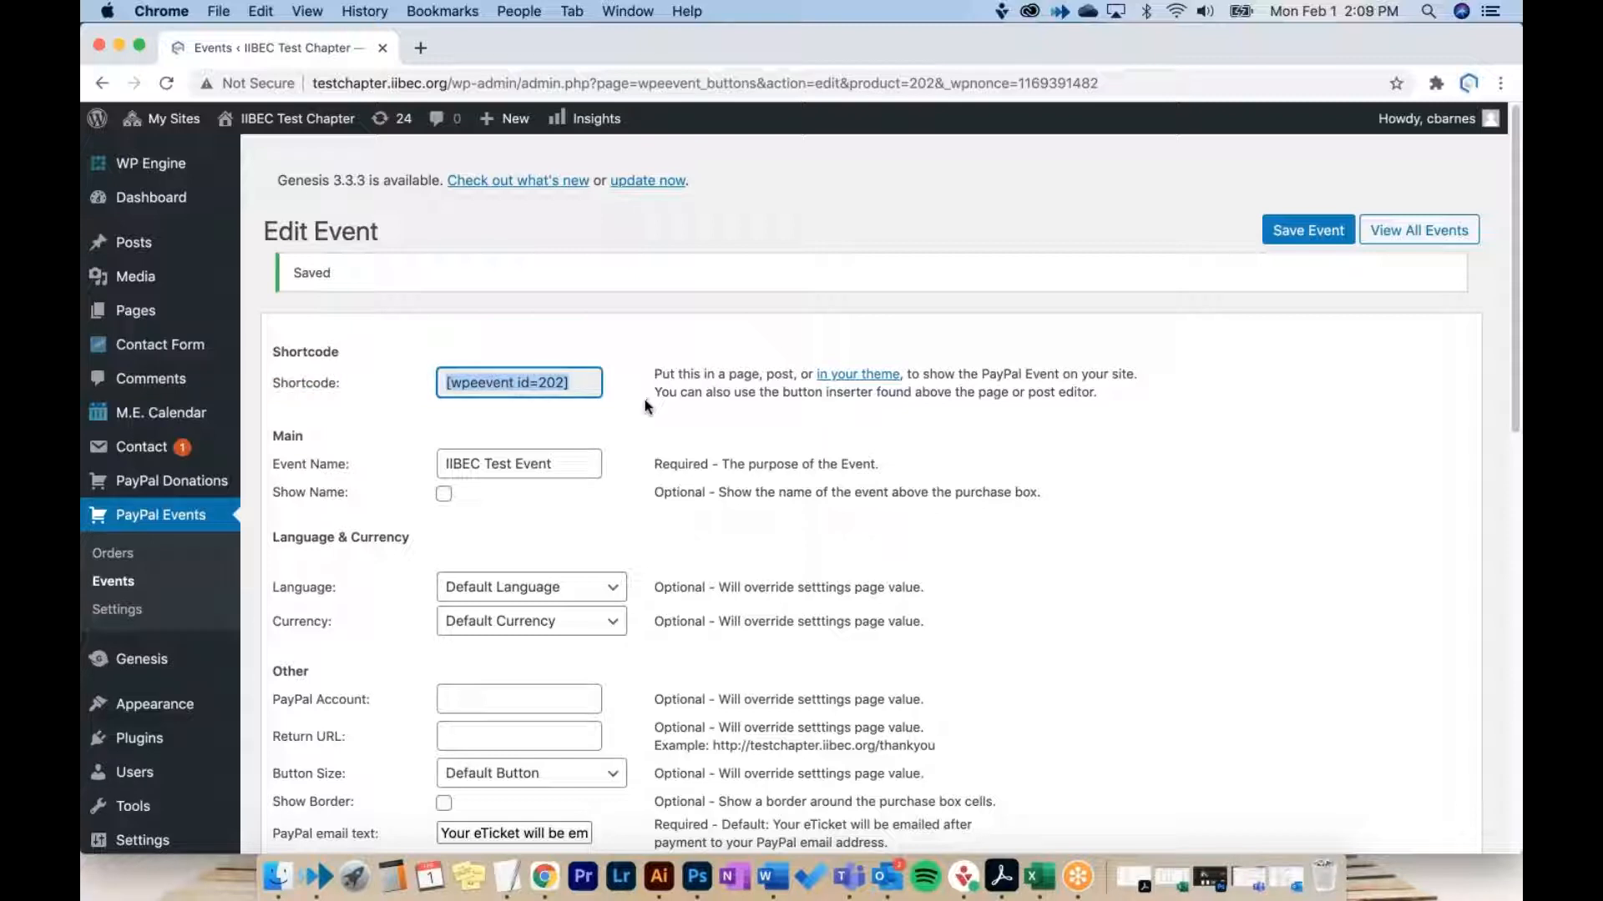
right_click(548, 387)
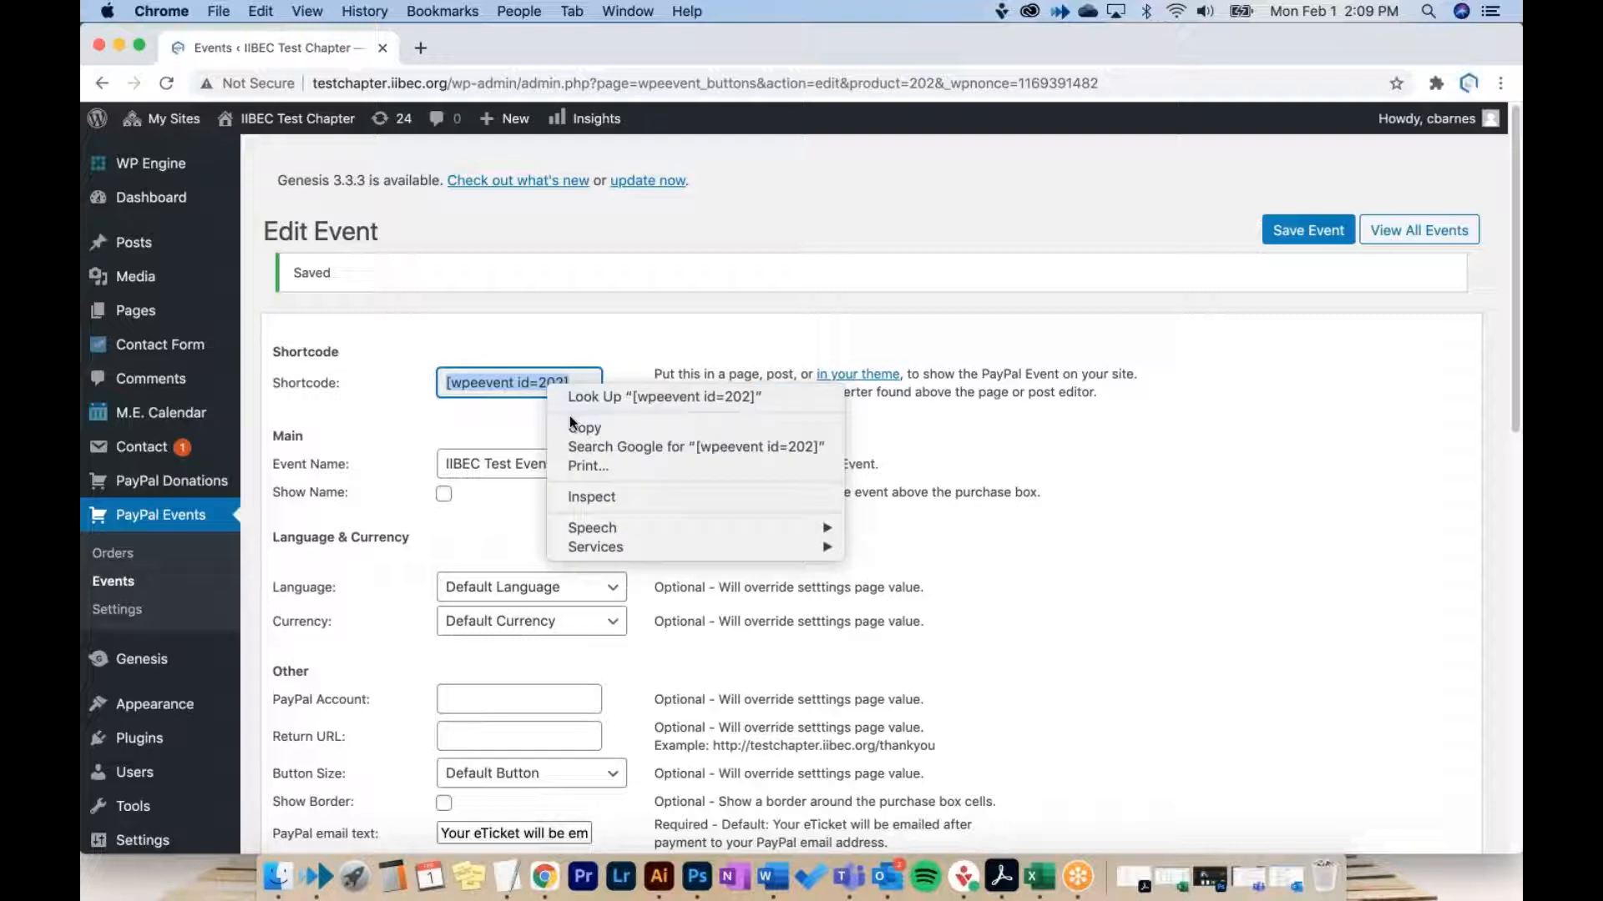
left_click(574, 426)
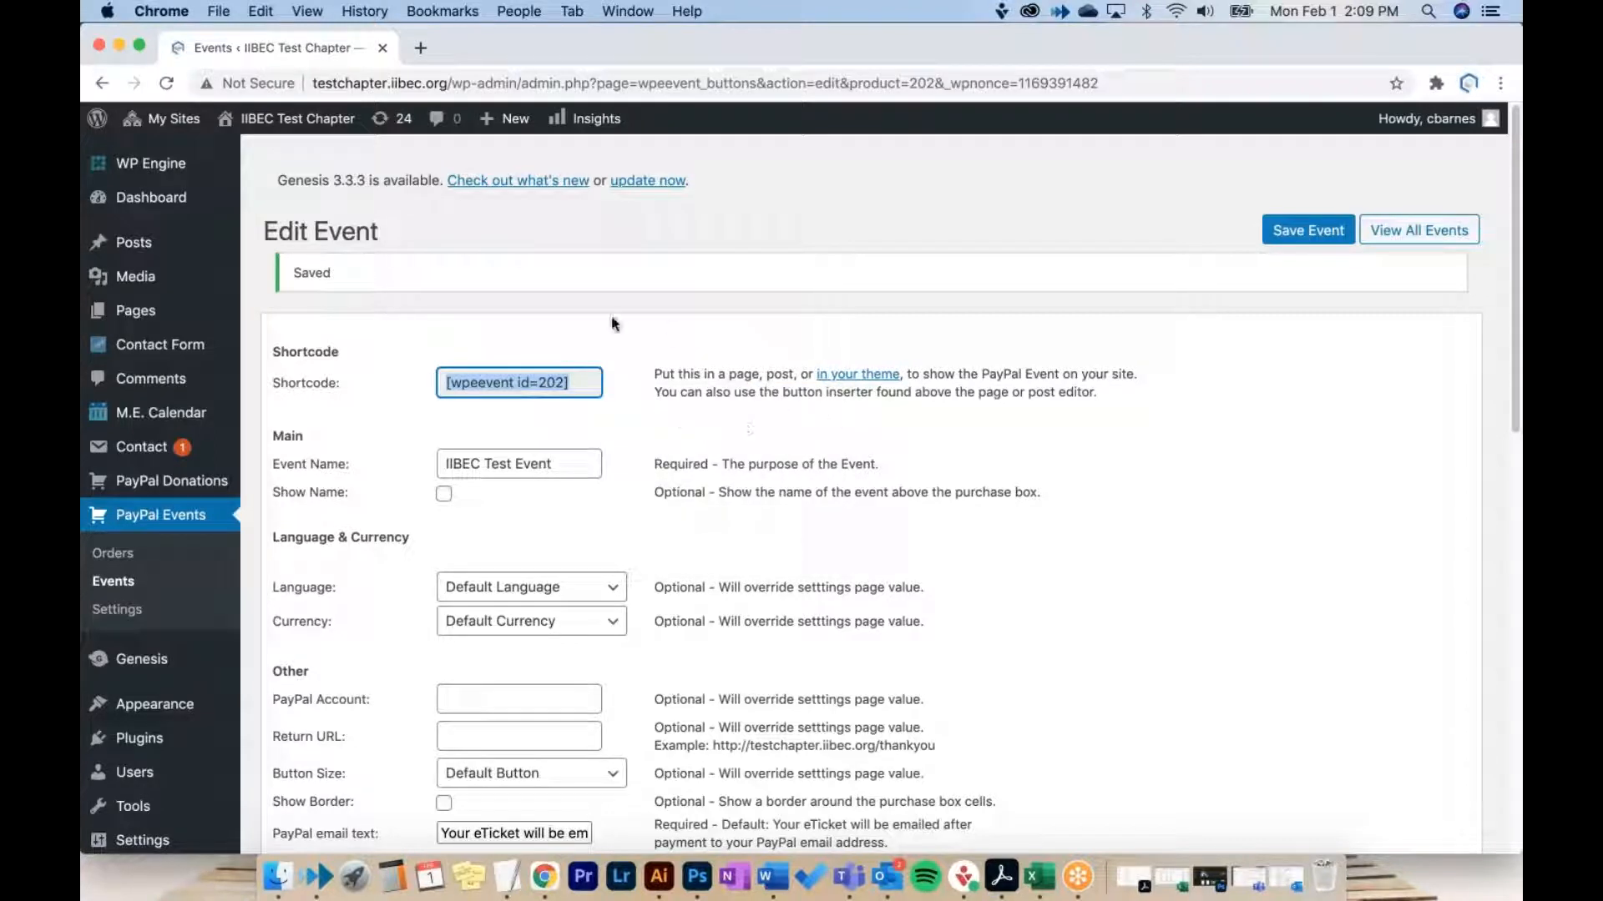
Step: Start a new post and title it IIBEC Test Event Post
mouse_move(157, 254)
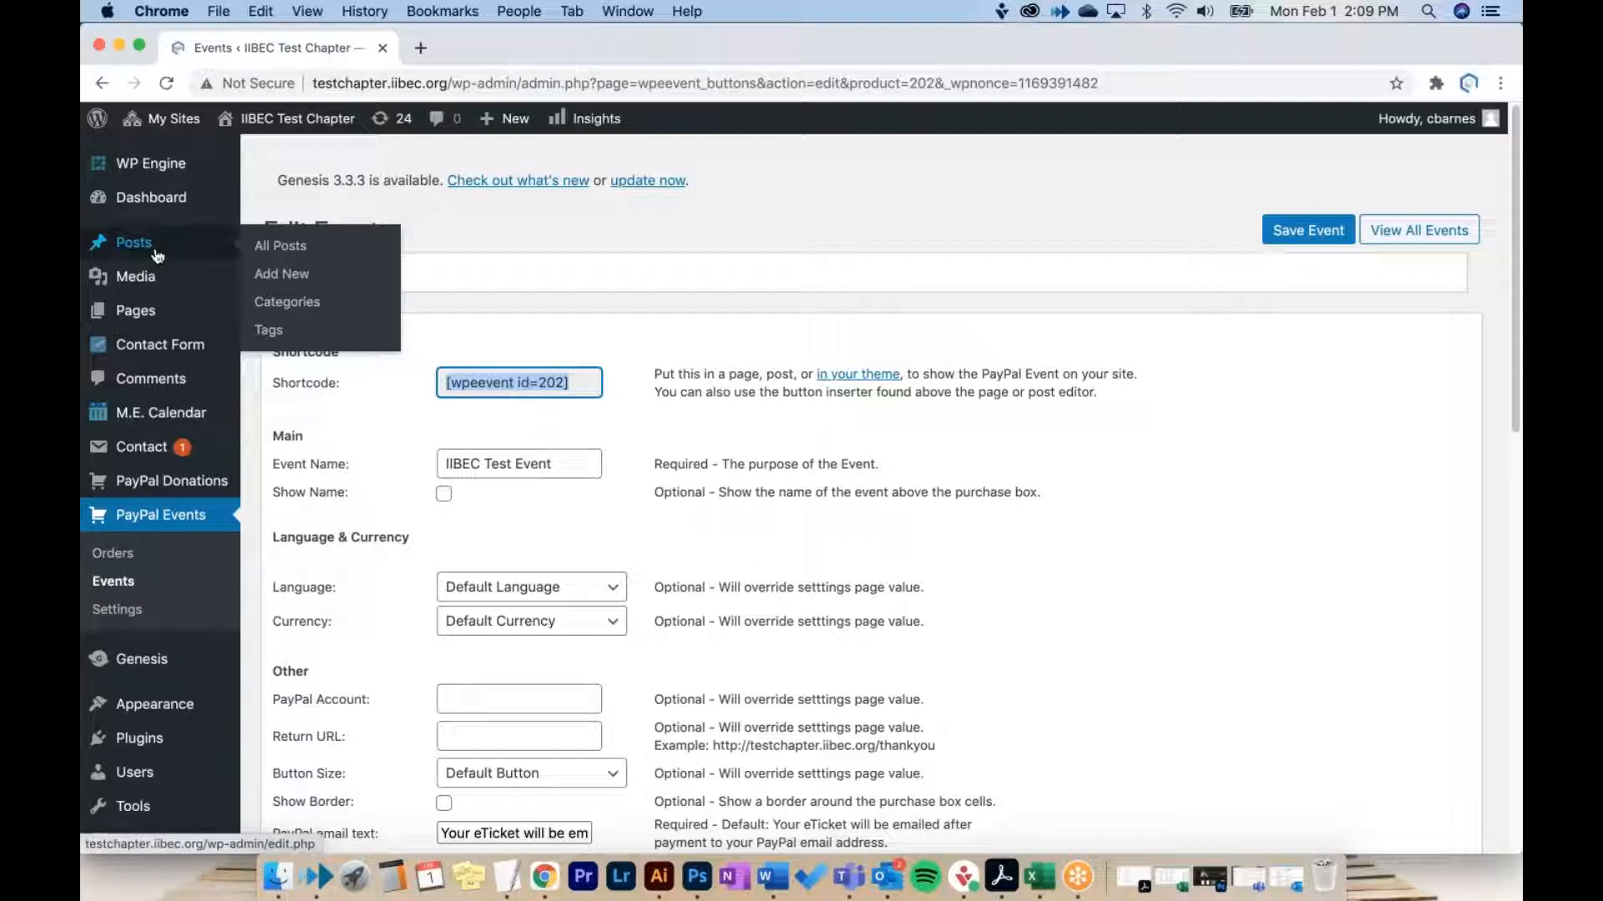
left_click(325, 277)
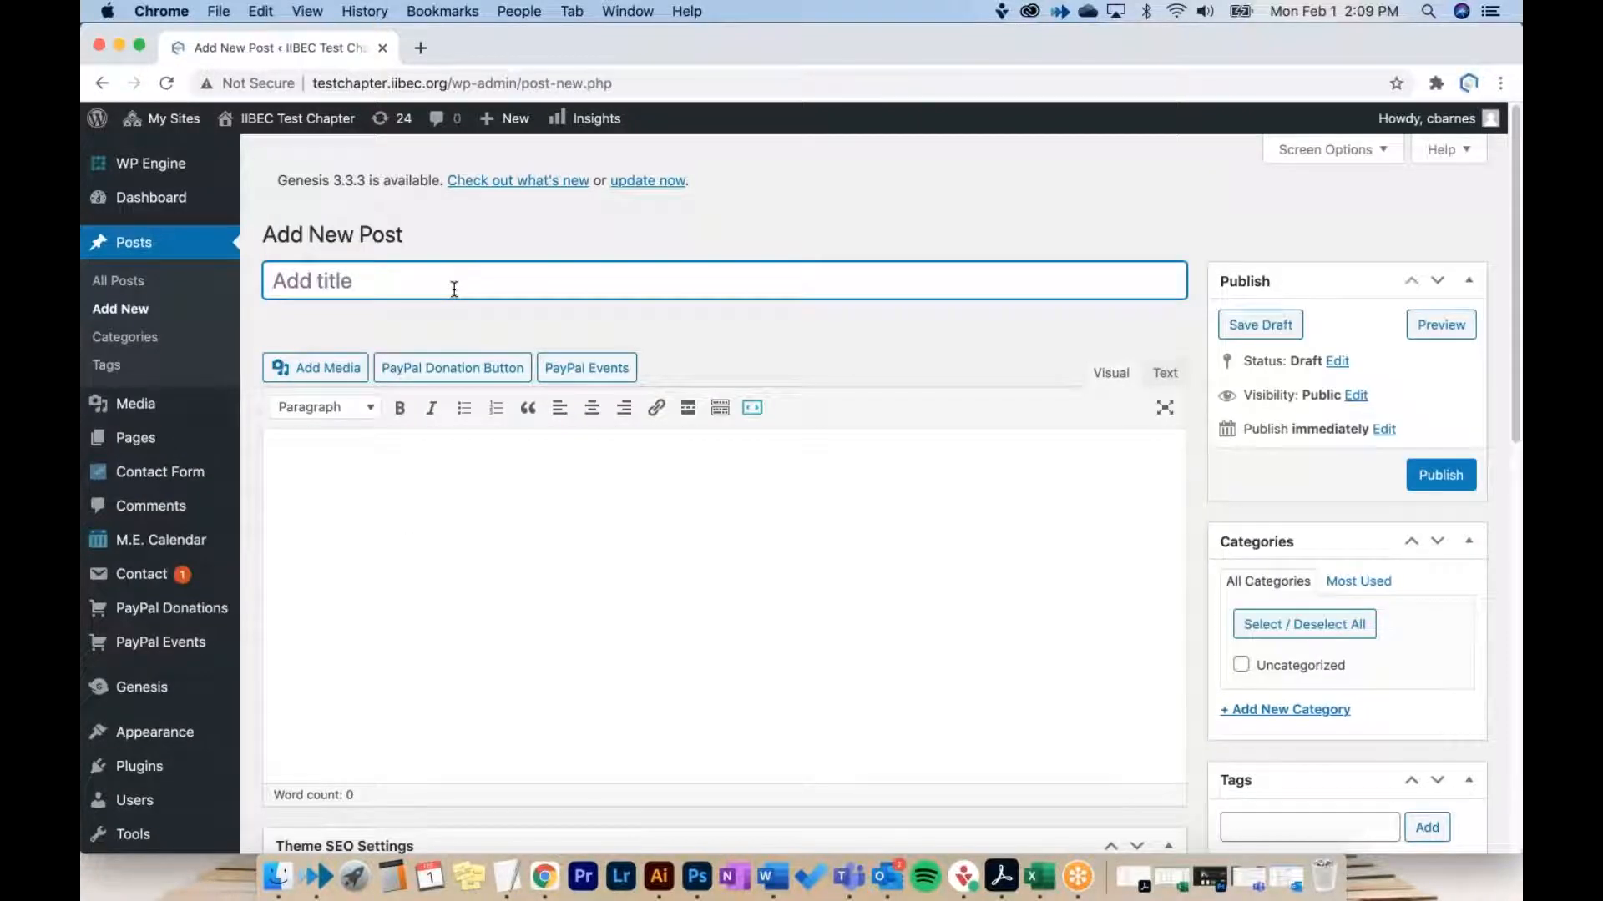
type("IIBEC Test")
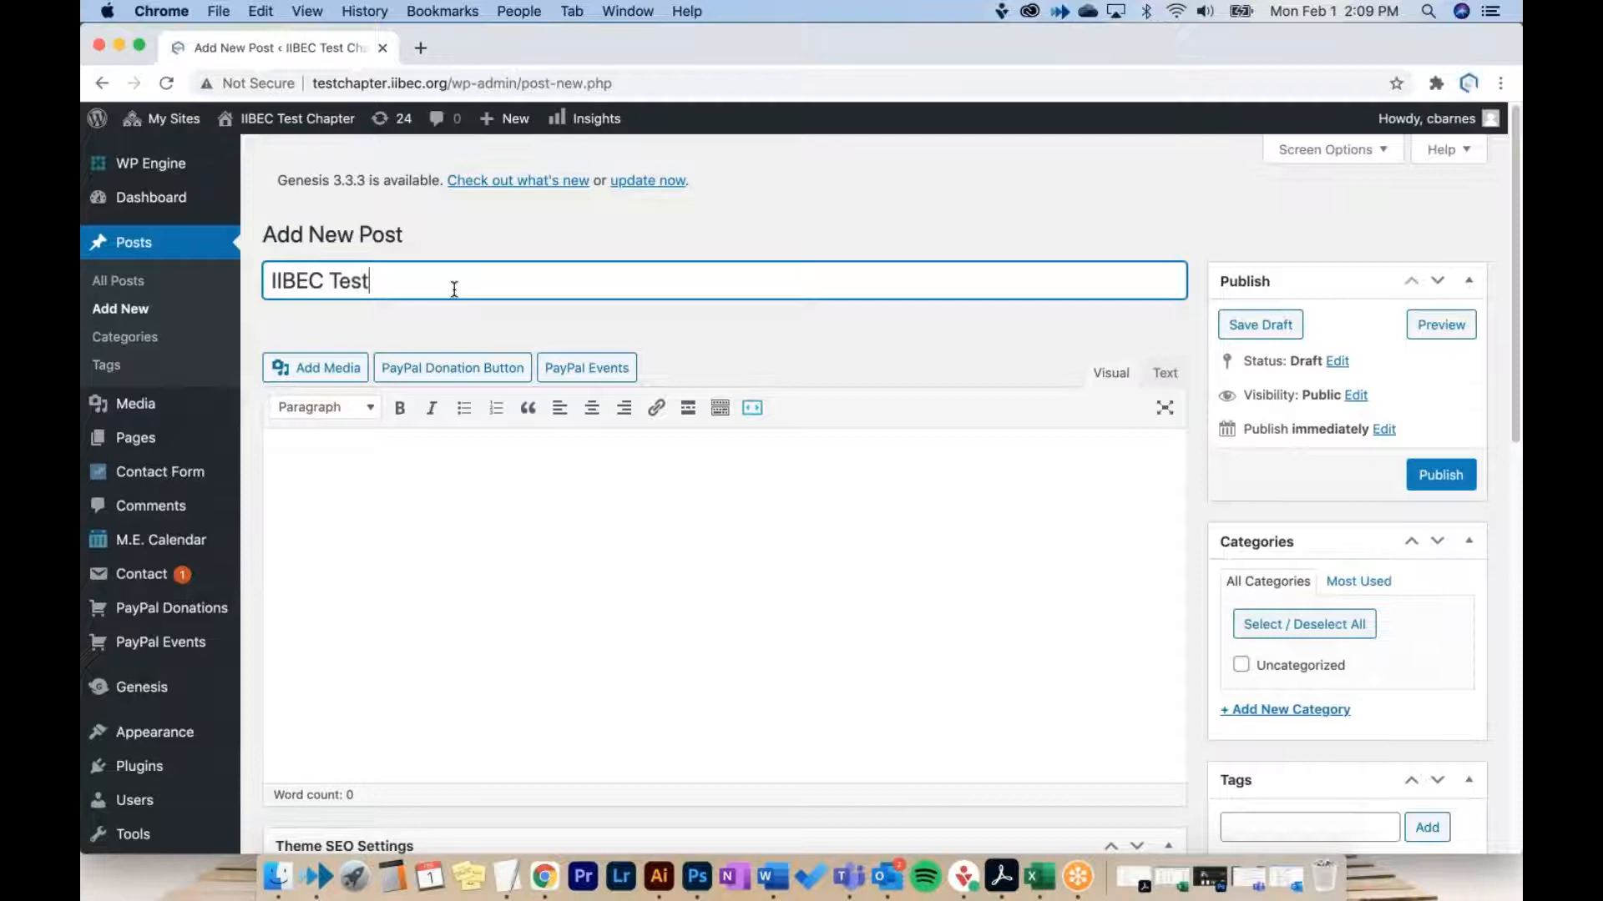
type(" Event Post")
Step: Paste the IIBEC Spring Symposium description paragraph into the post body
left_click(511, 484)
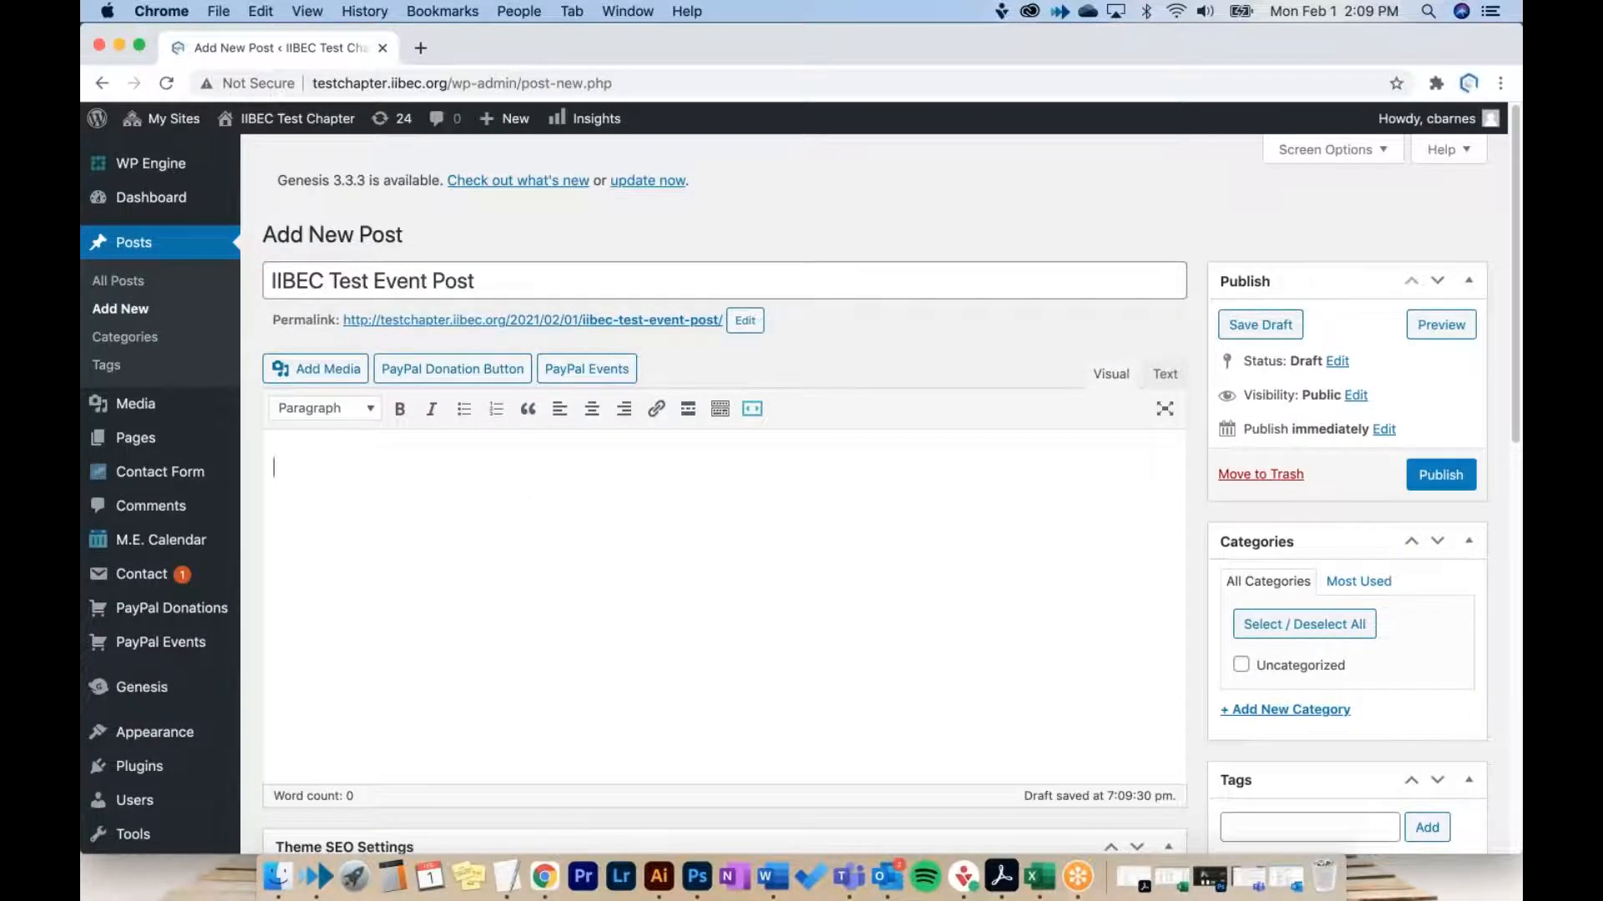
left_click(681, 564)
right_click(590, 505)
left_click(526, 518)
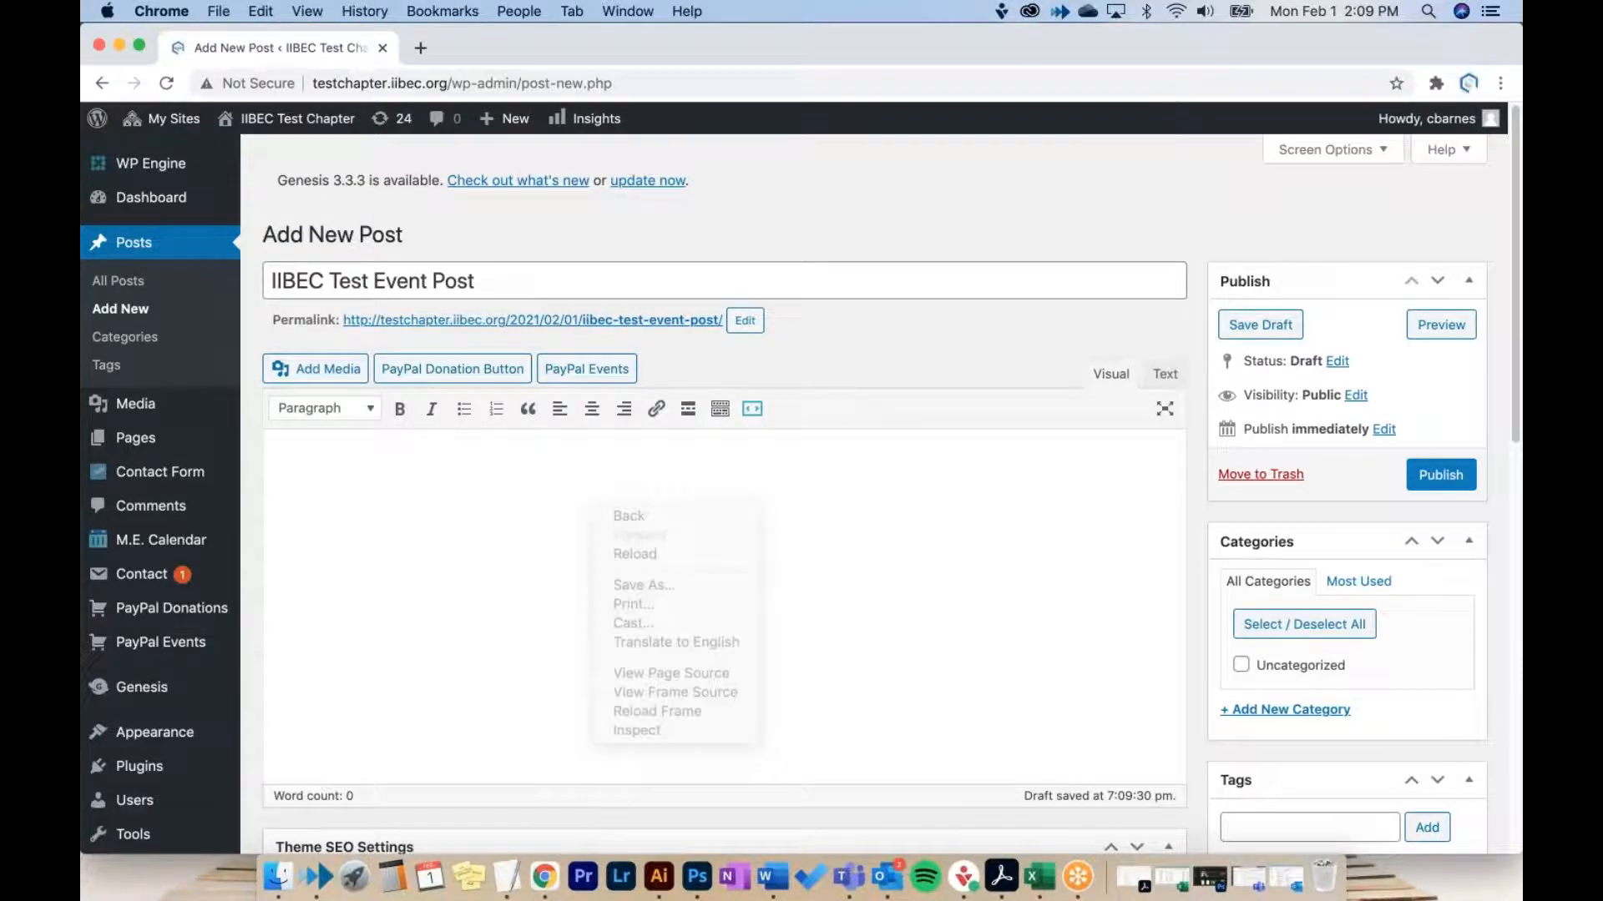
key("super+v")
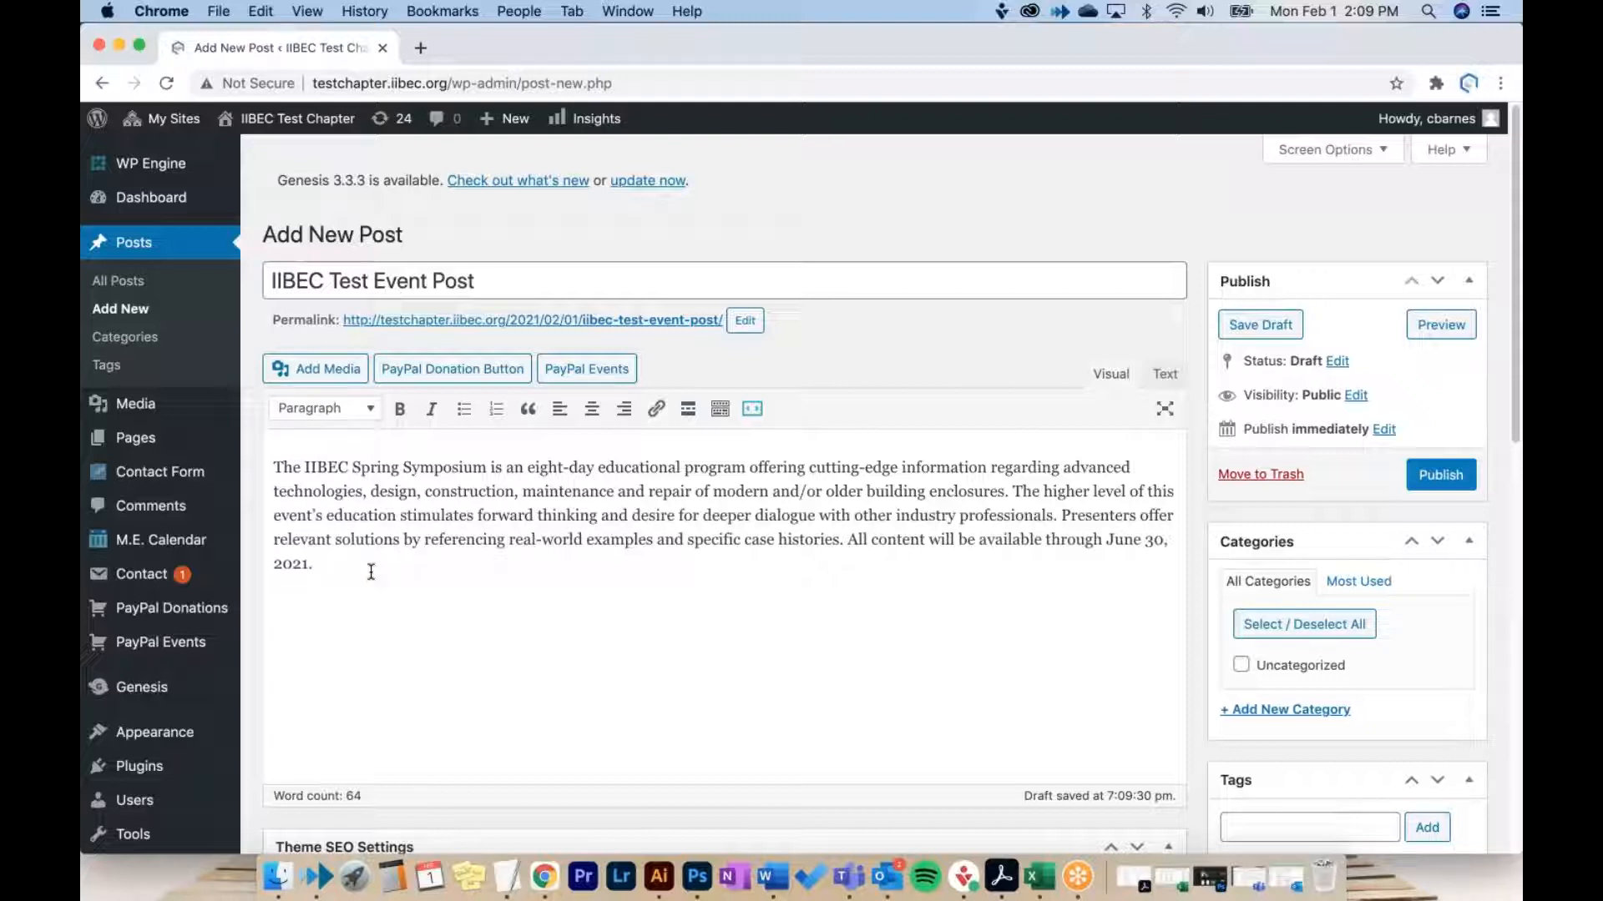
right_click(330, 603)
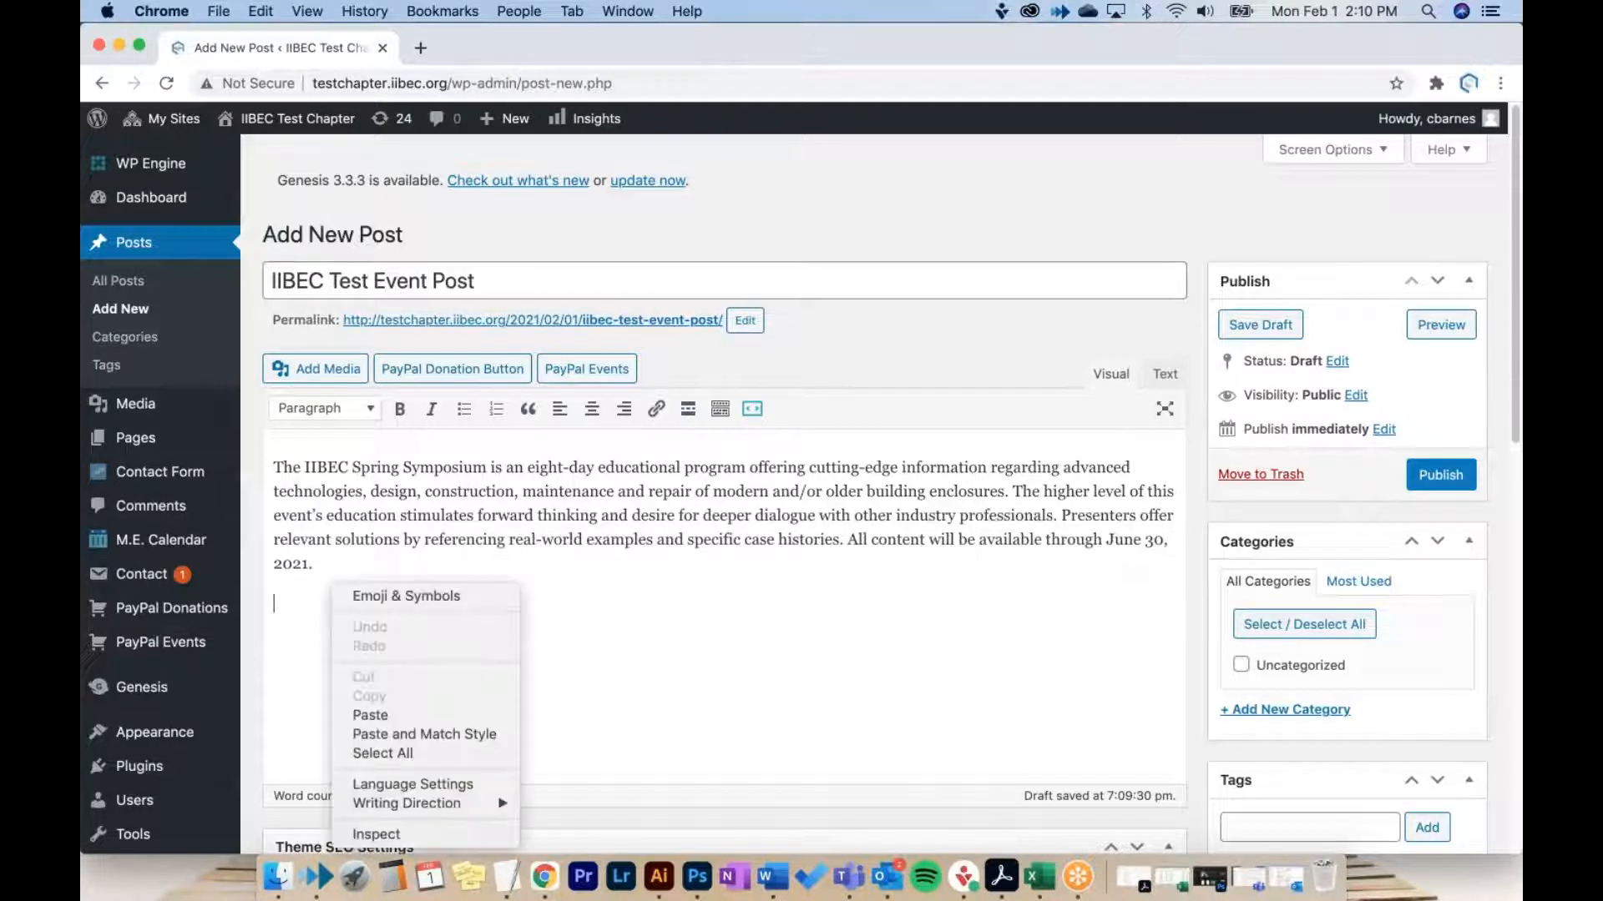
left_click(384, 716)
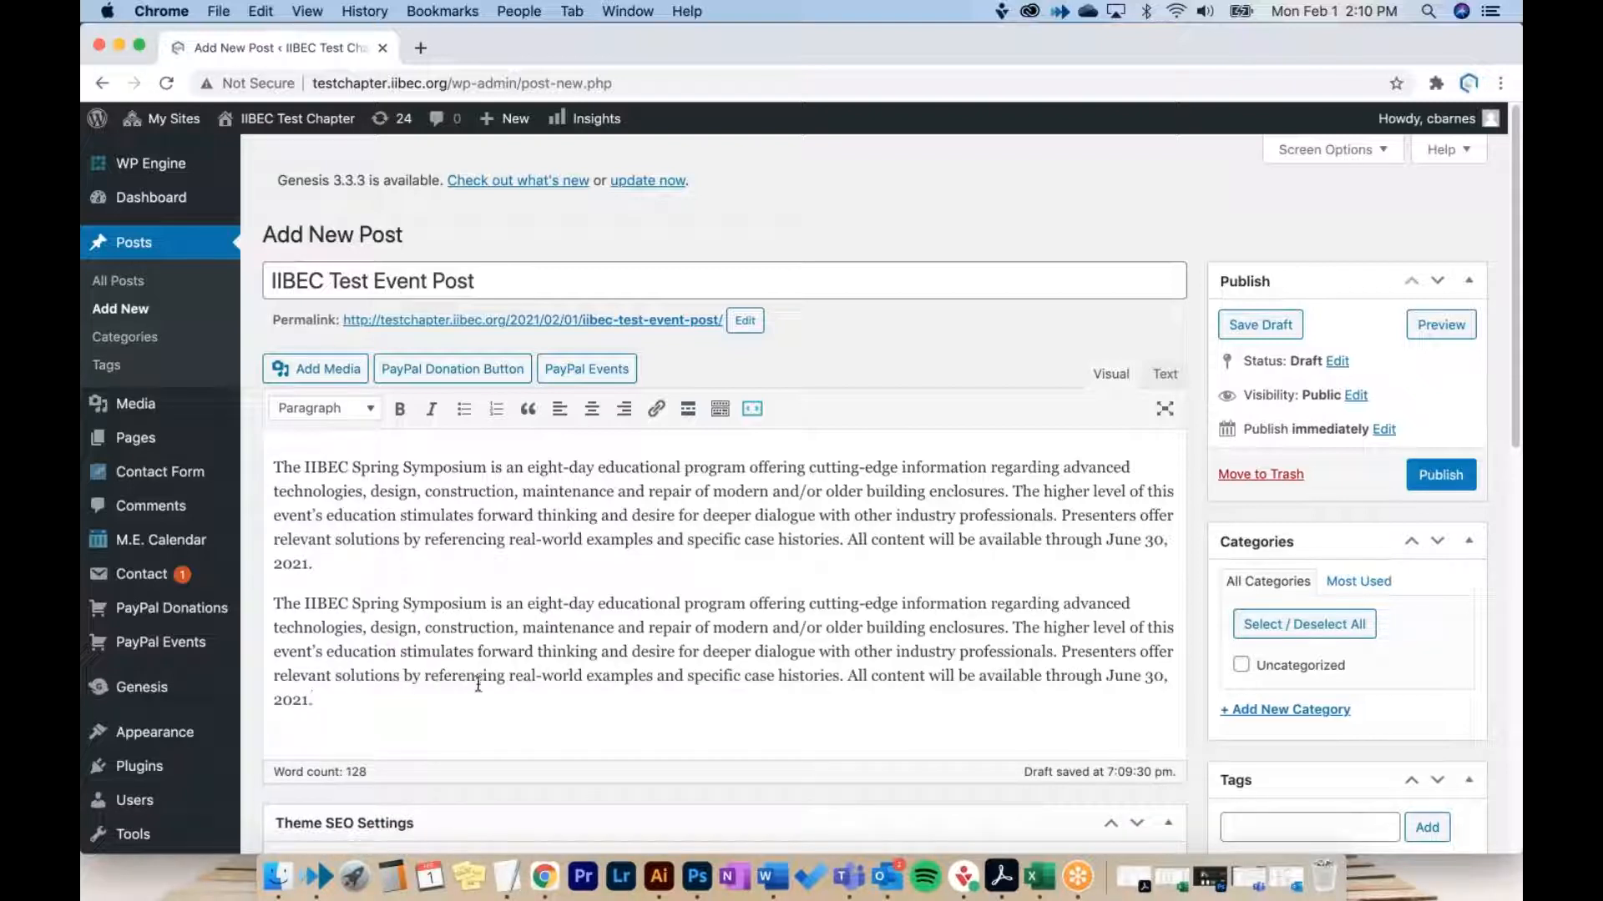
key("super+z")
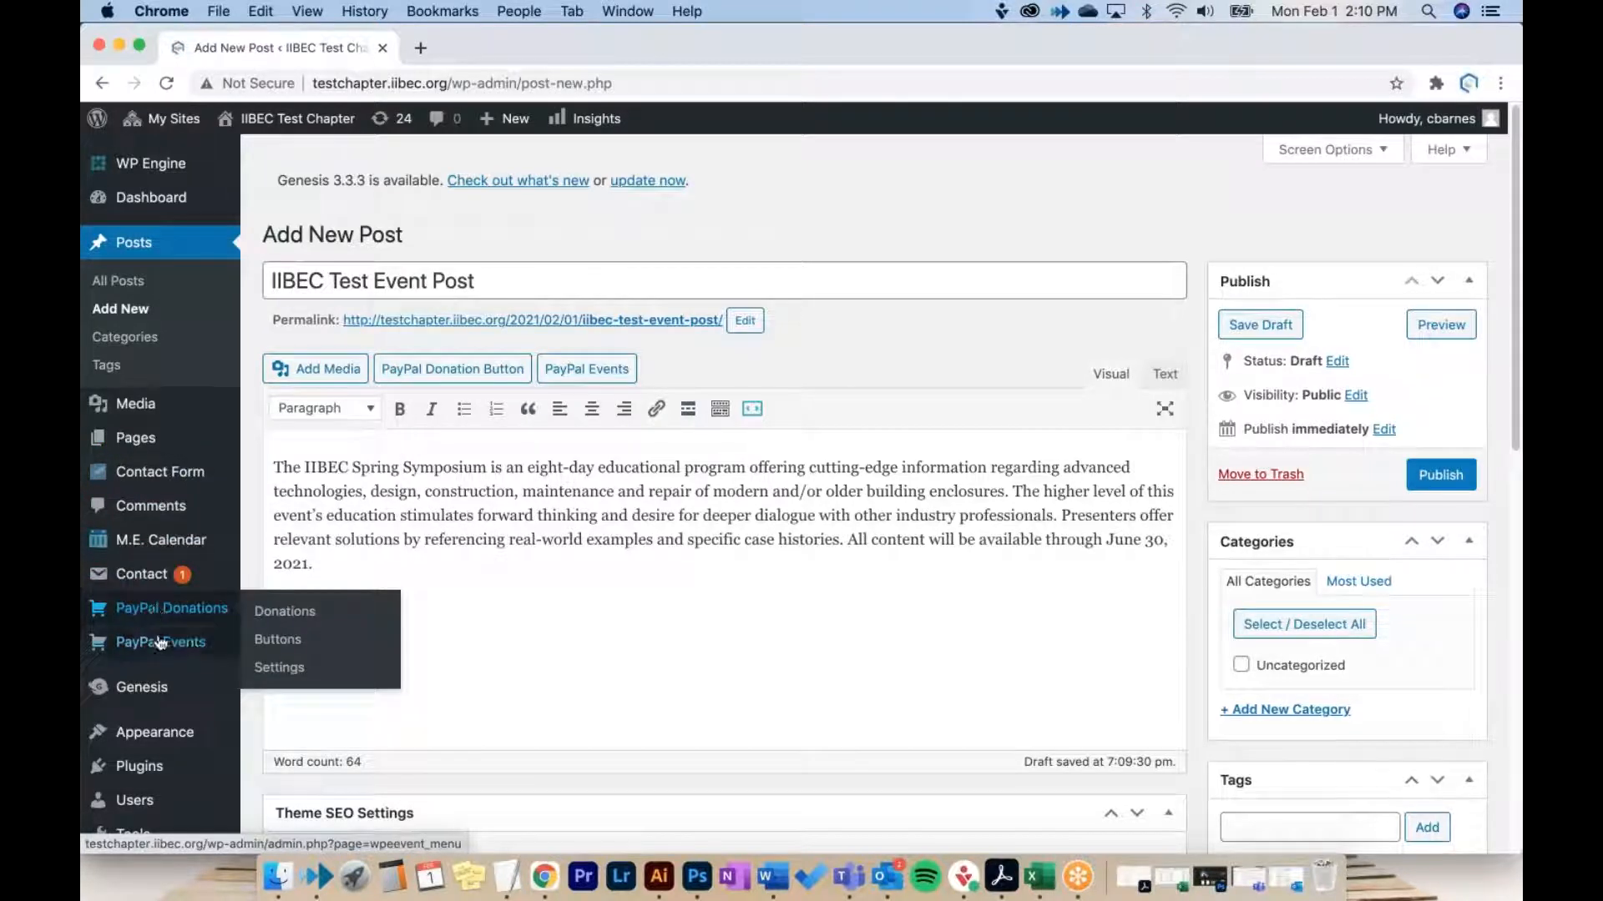
Step: Open the PayPal Events list in a new browser tab and copy the shortcode of IIBEC Test Event
mouse_move(161, 641)
right_click(265, 677)
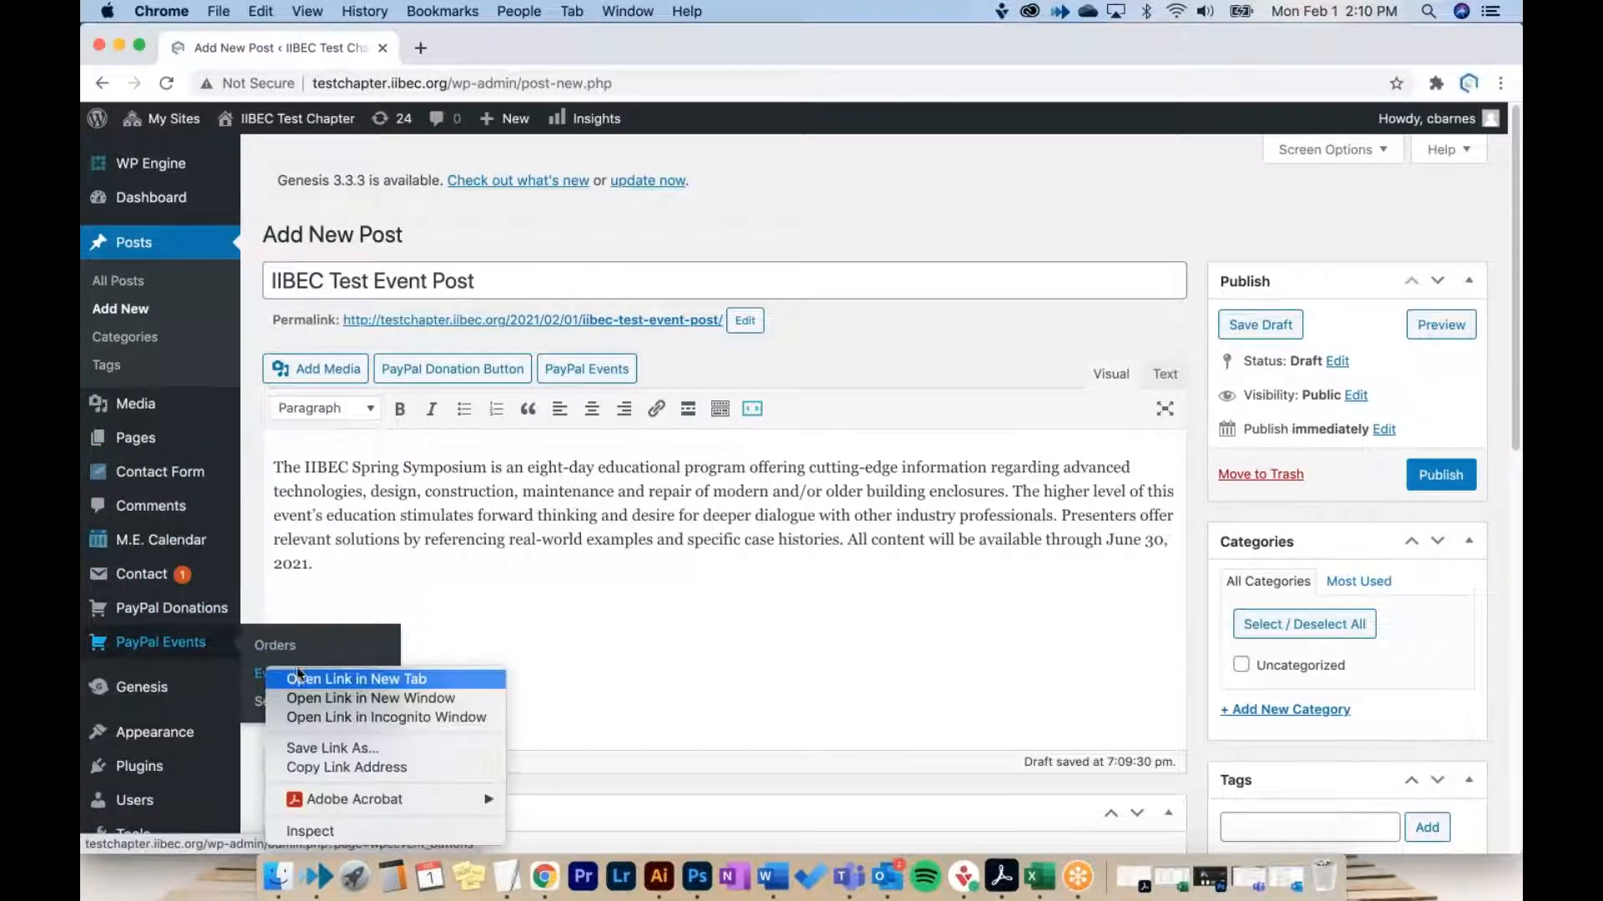
left_click(297, 678)
left_click(466, 43)
left_click_drag(466, 43, 279, 43)
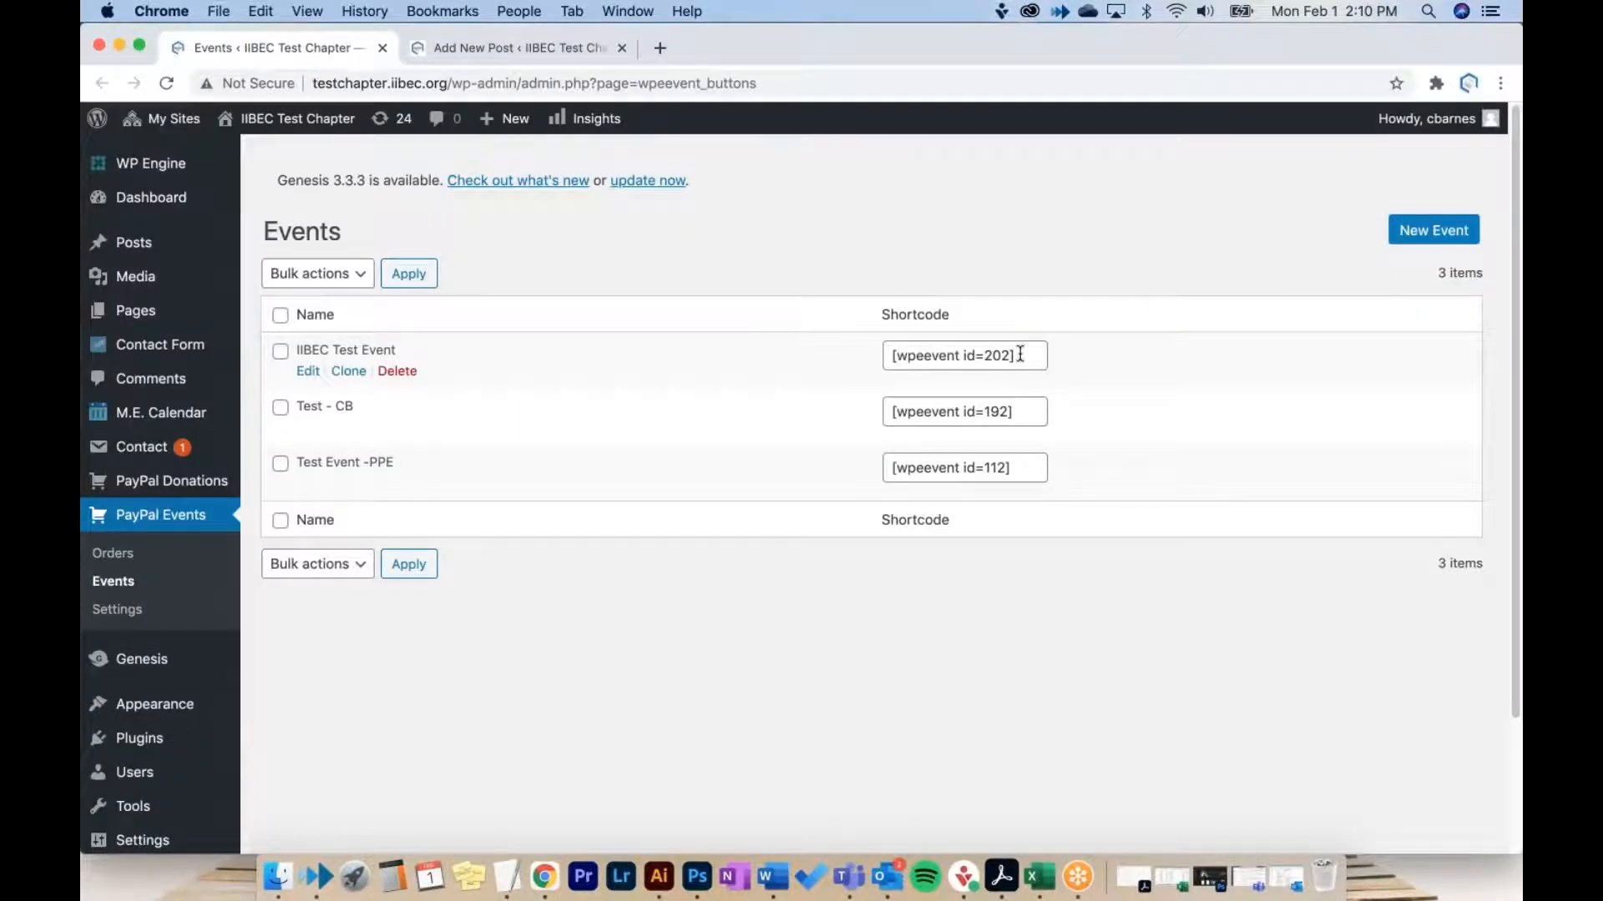
left_click_drag(1020, 354, 886, 353)
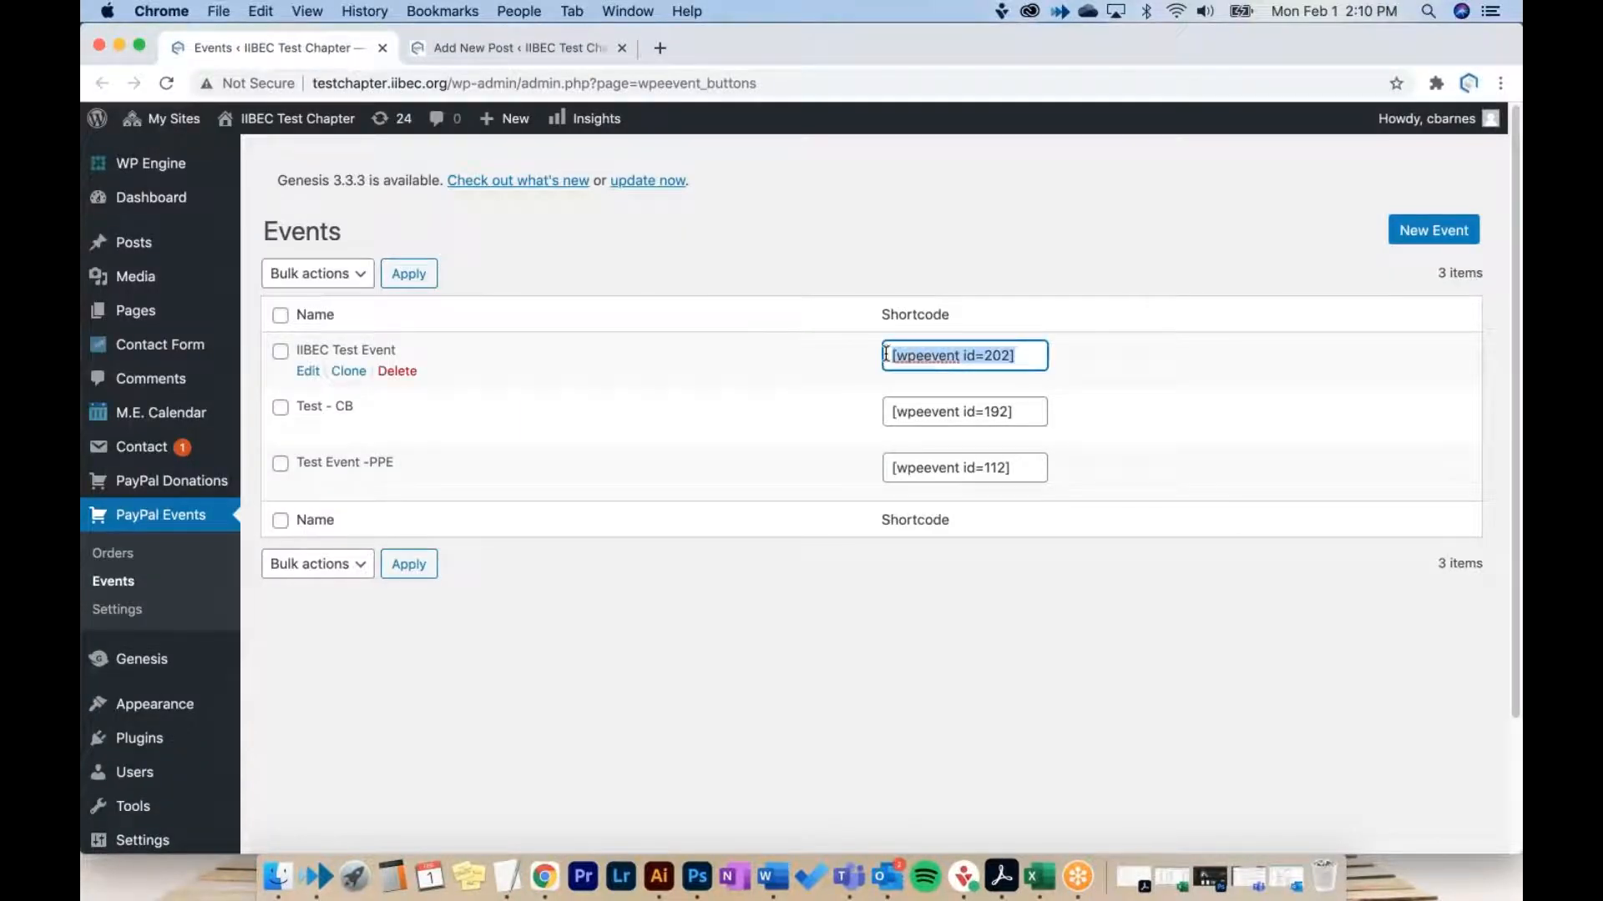
Step: Paste the shortcode [wpeevent id=202] below the description in the post and save the post as a draft
left_click(514, 48)
left_click(393, 608)
key("super+v")
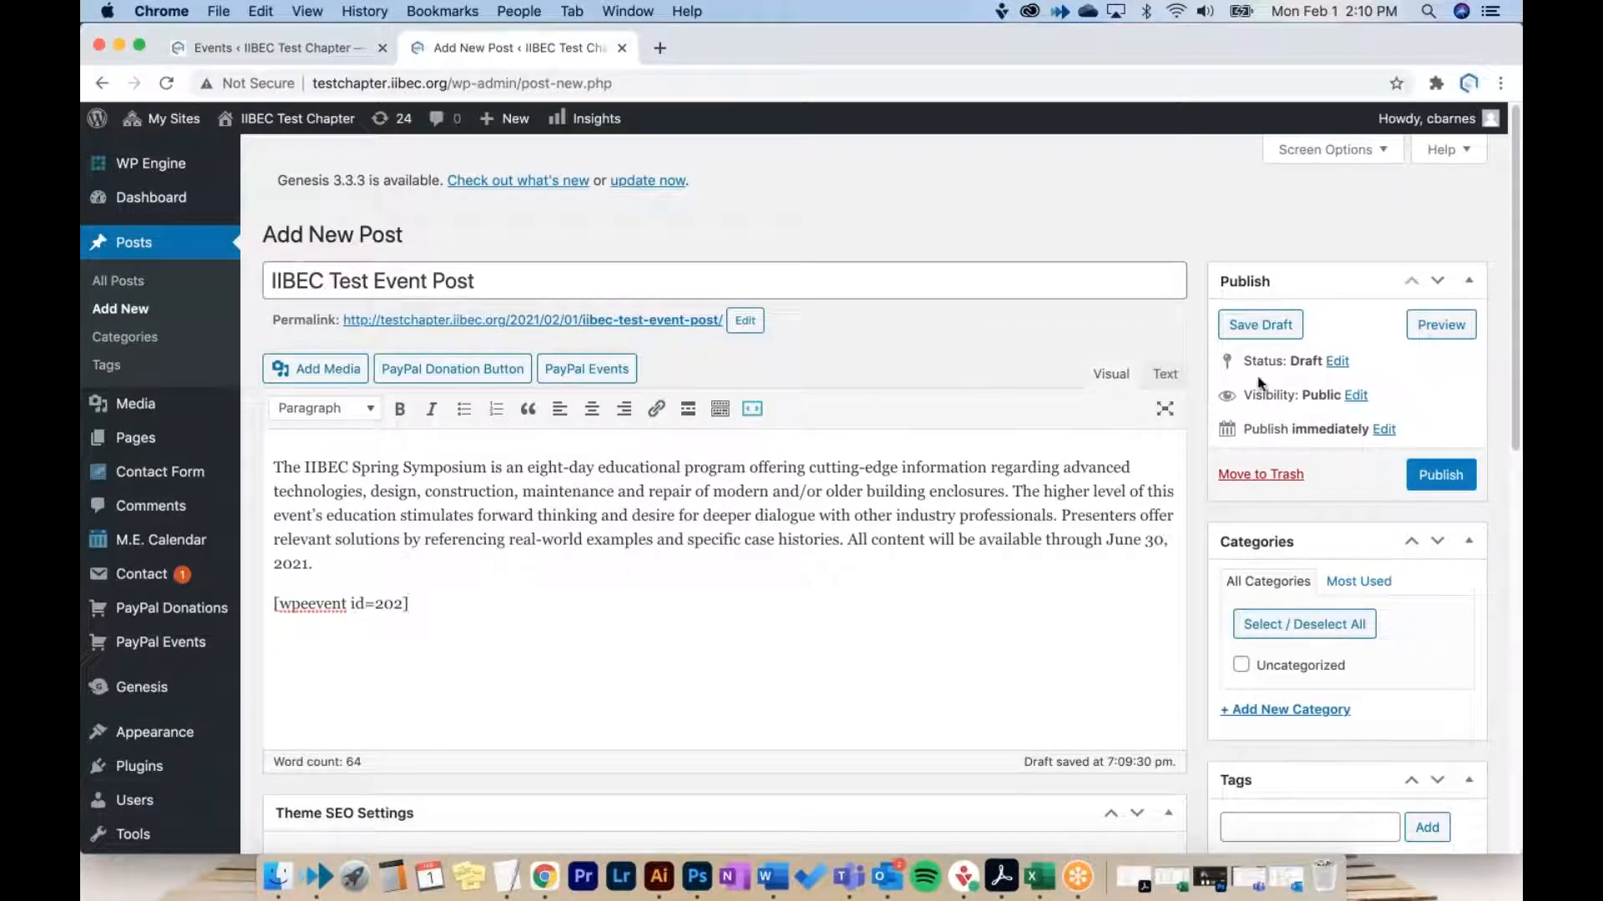
left_click(1268, 328)
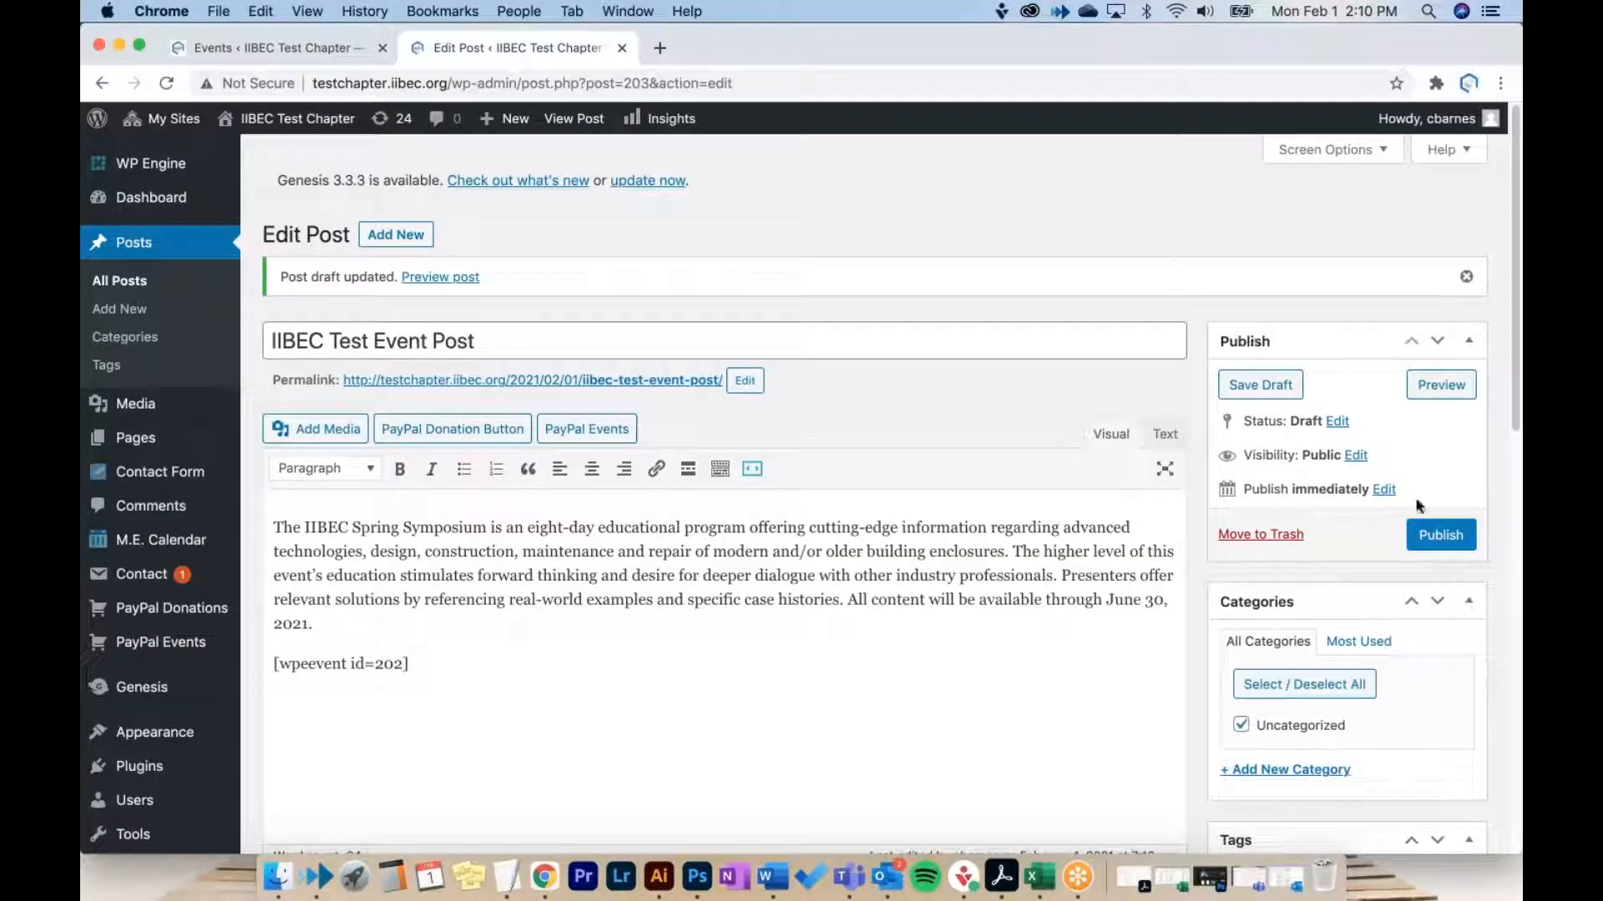
Step: Preview the post and examine the availability and prices of the ticket types below the description
right_click(1432, 392)
left_click(1432, 388)
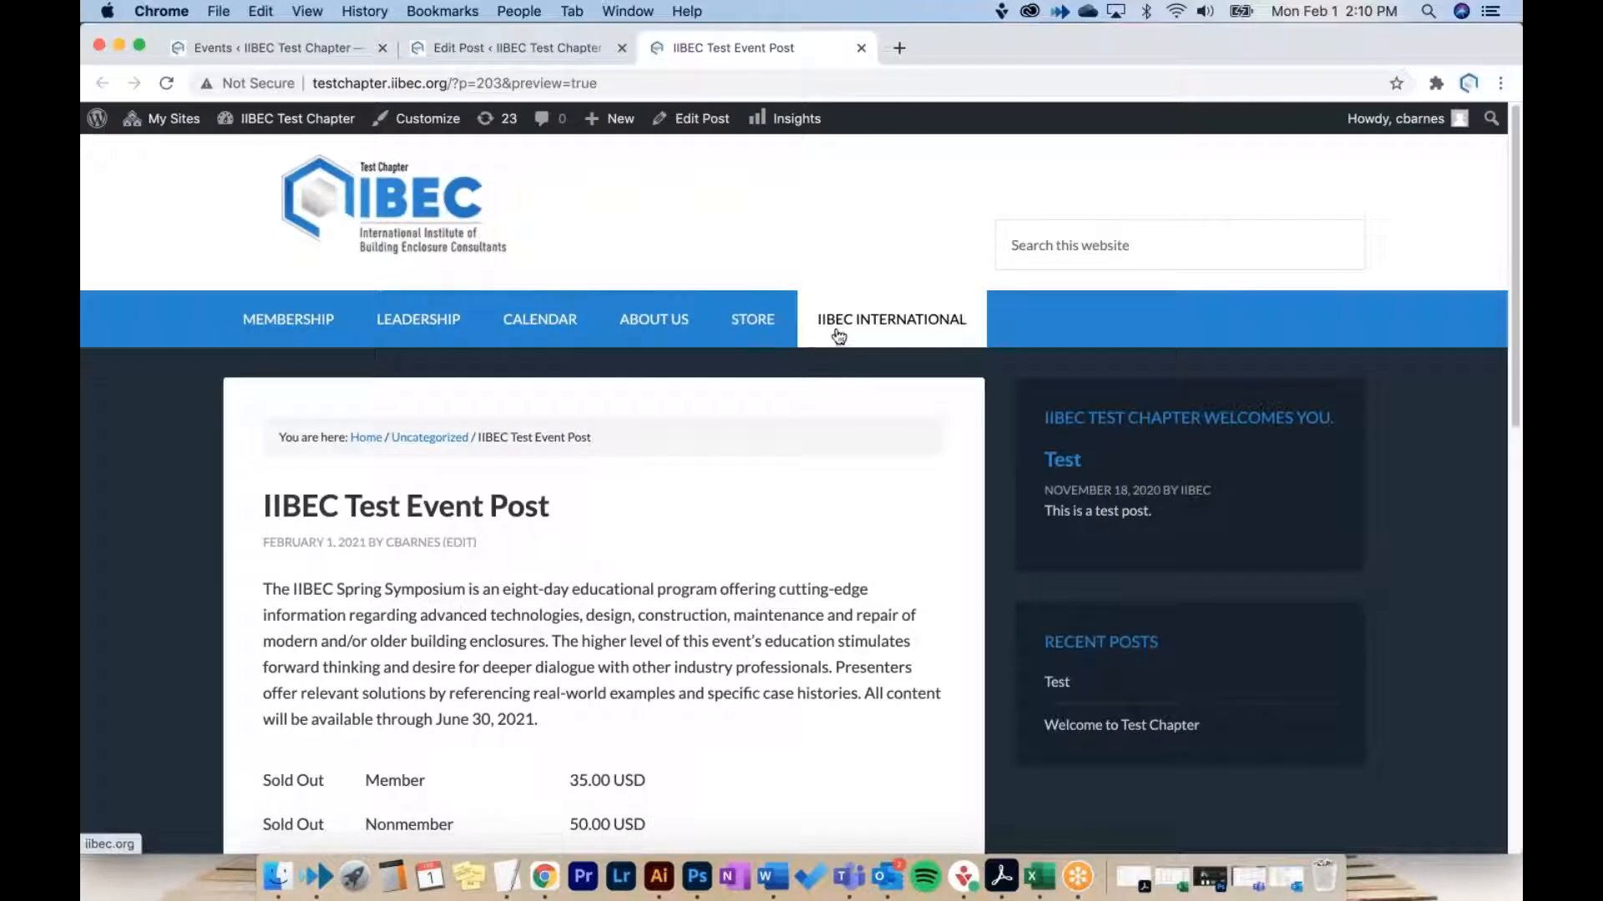
scroll(671, 352, "down", 3)
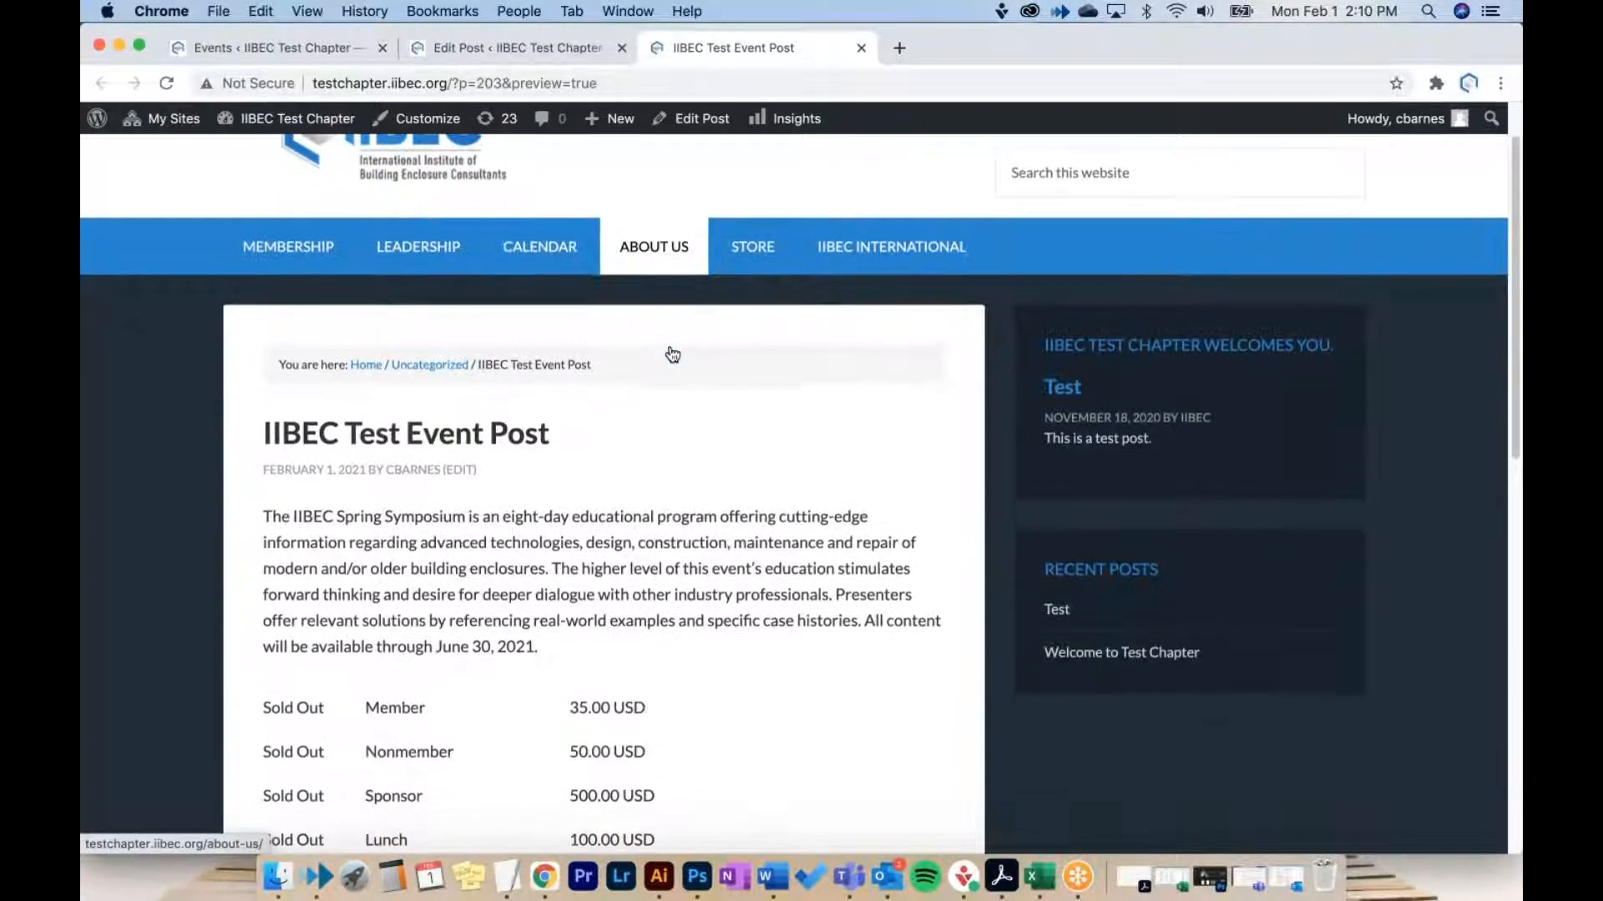
scroll(669, 347, "down", 10)
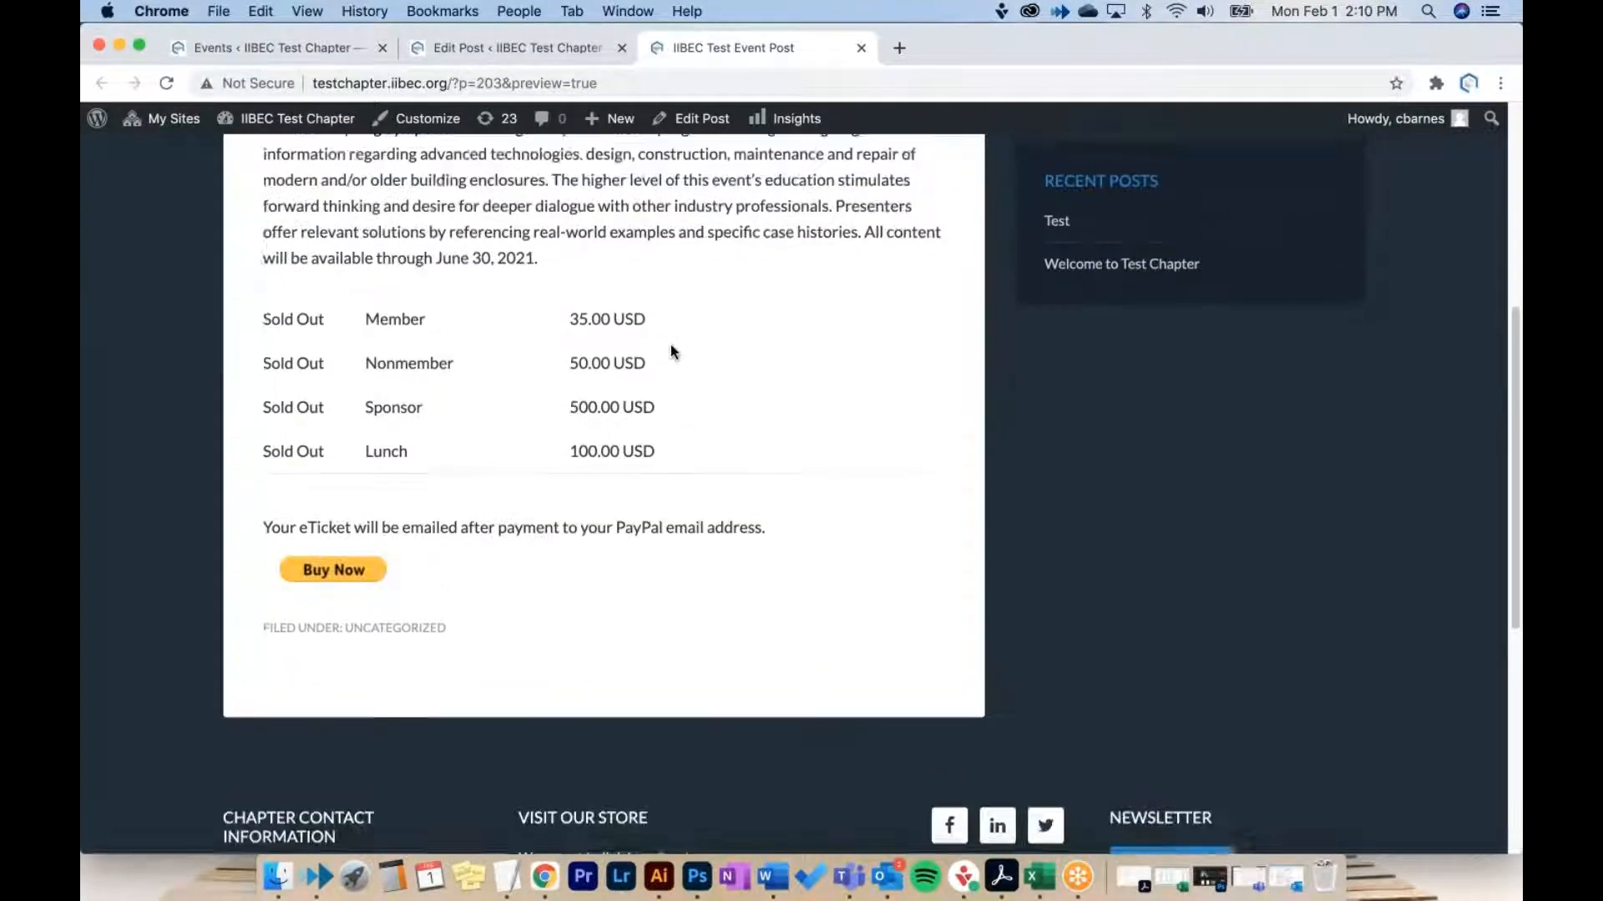
scroll(643, 347, "up", 4)
left_click_drag(557, 361, 238, 233)
left_click_drag(654, 539, 264, 410)
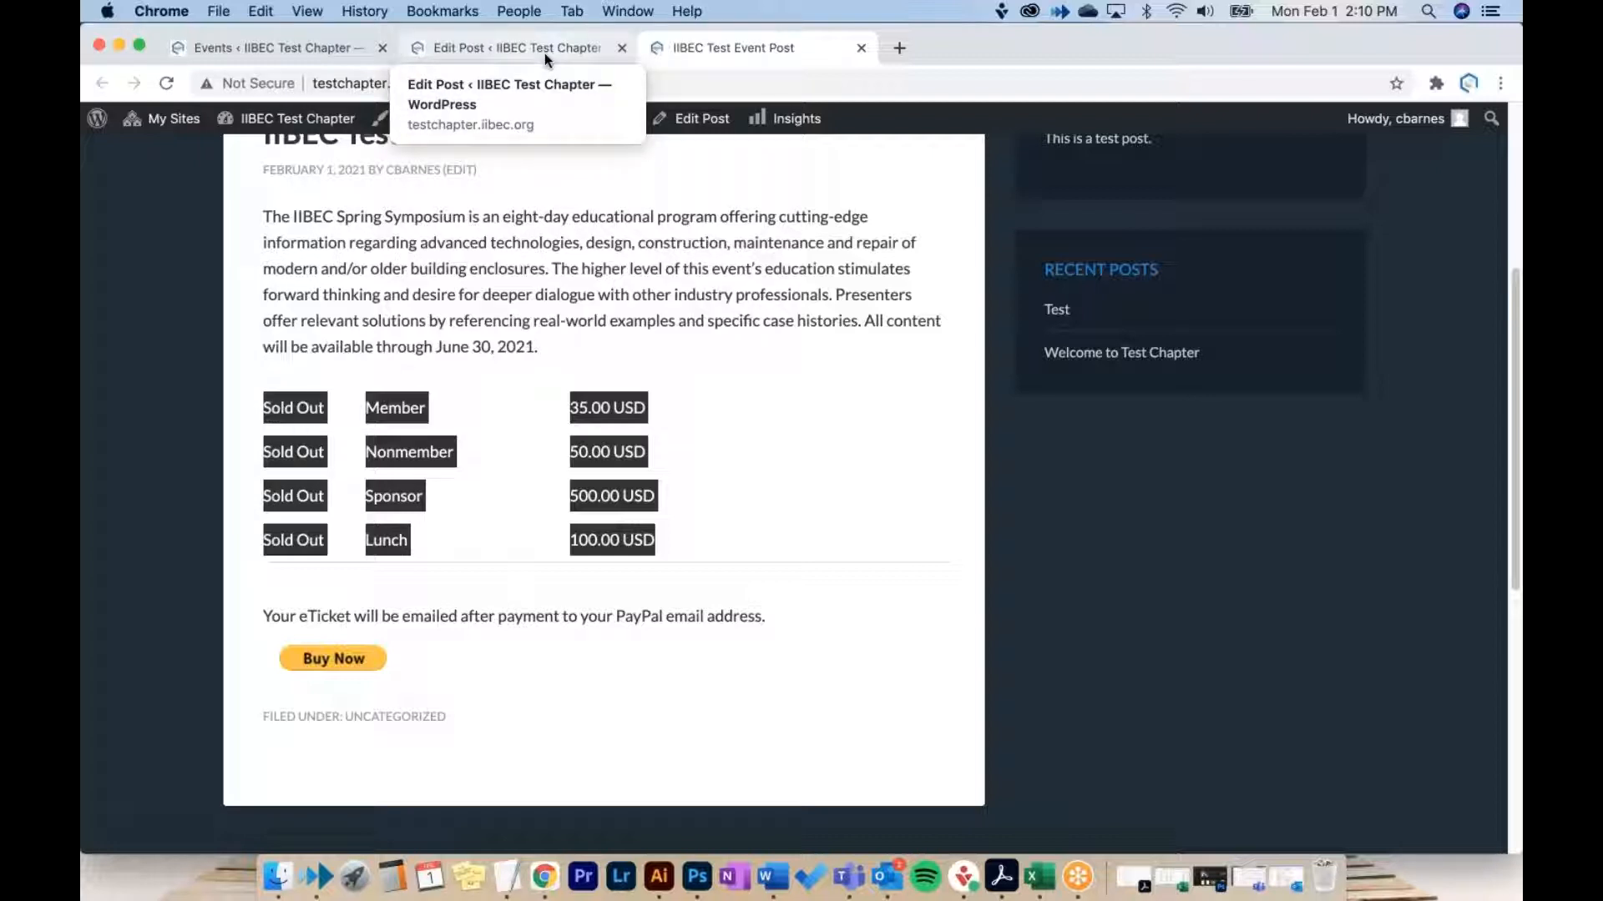
left_click(328, 422)
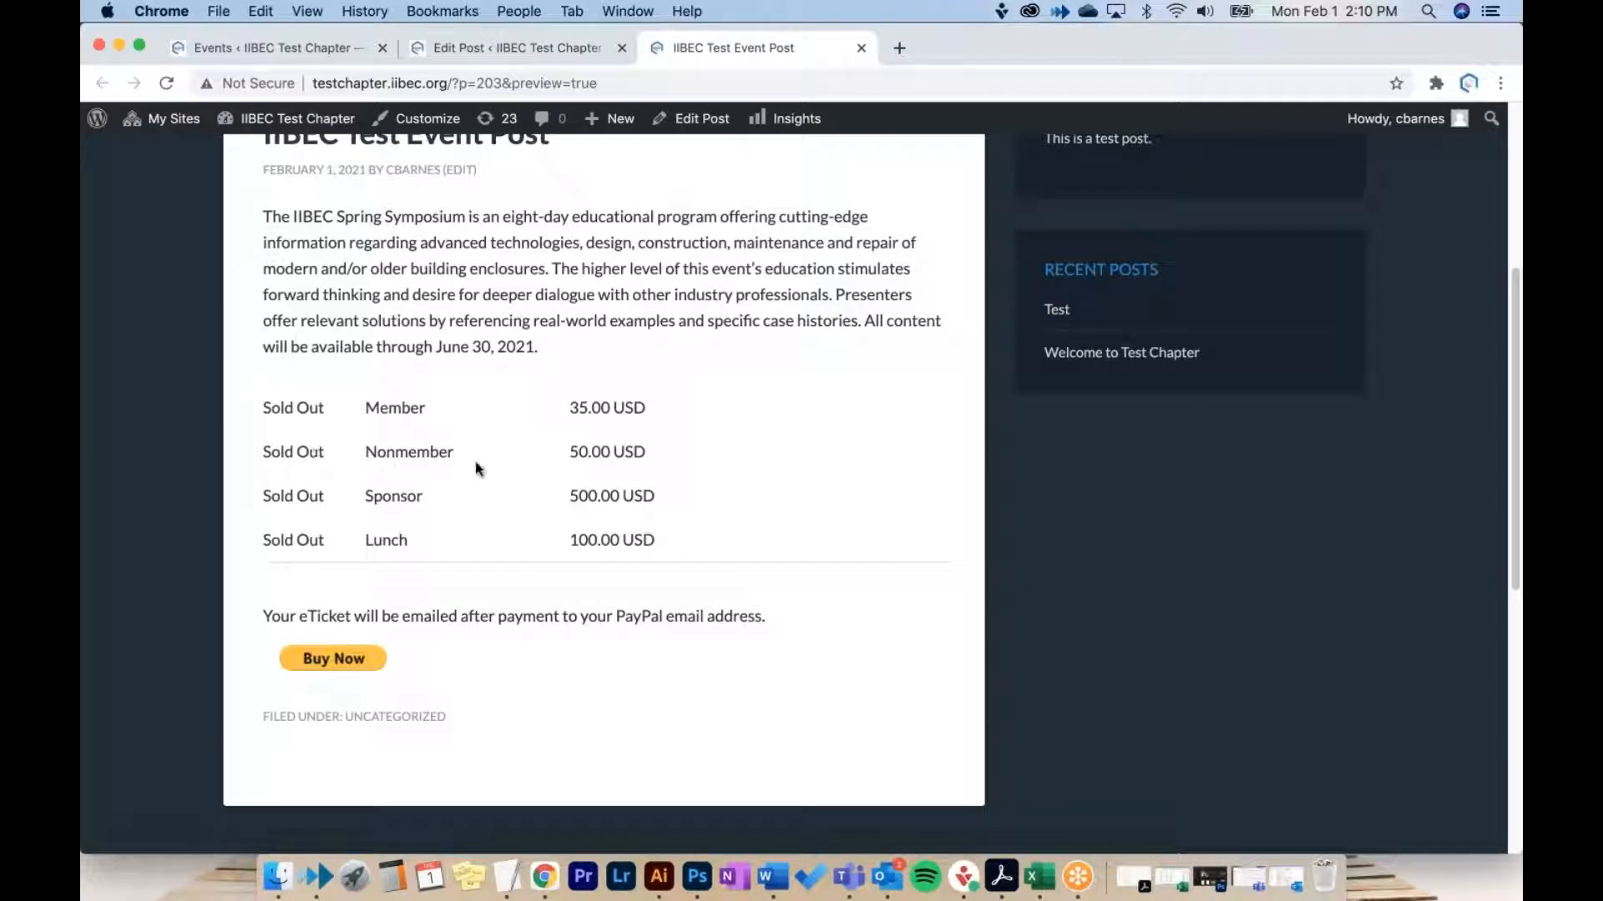
Step: Open IIBEC Test Event for editing in the PayPal Events list and set the Member ticket quantity to 10
left_click(524, 52)
left_click(264, 48)
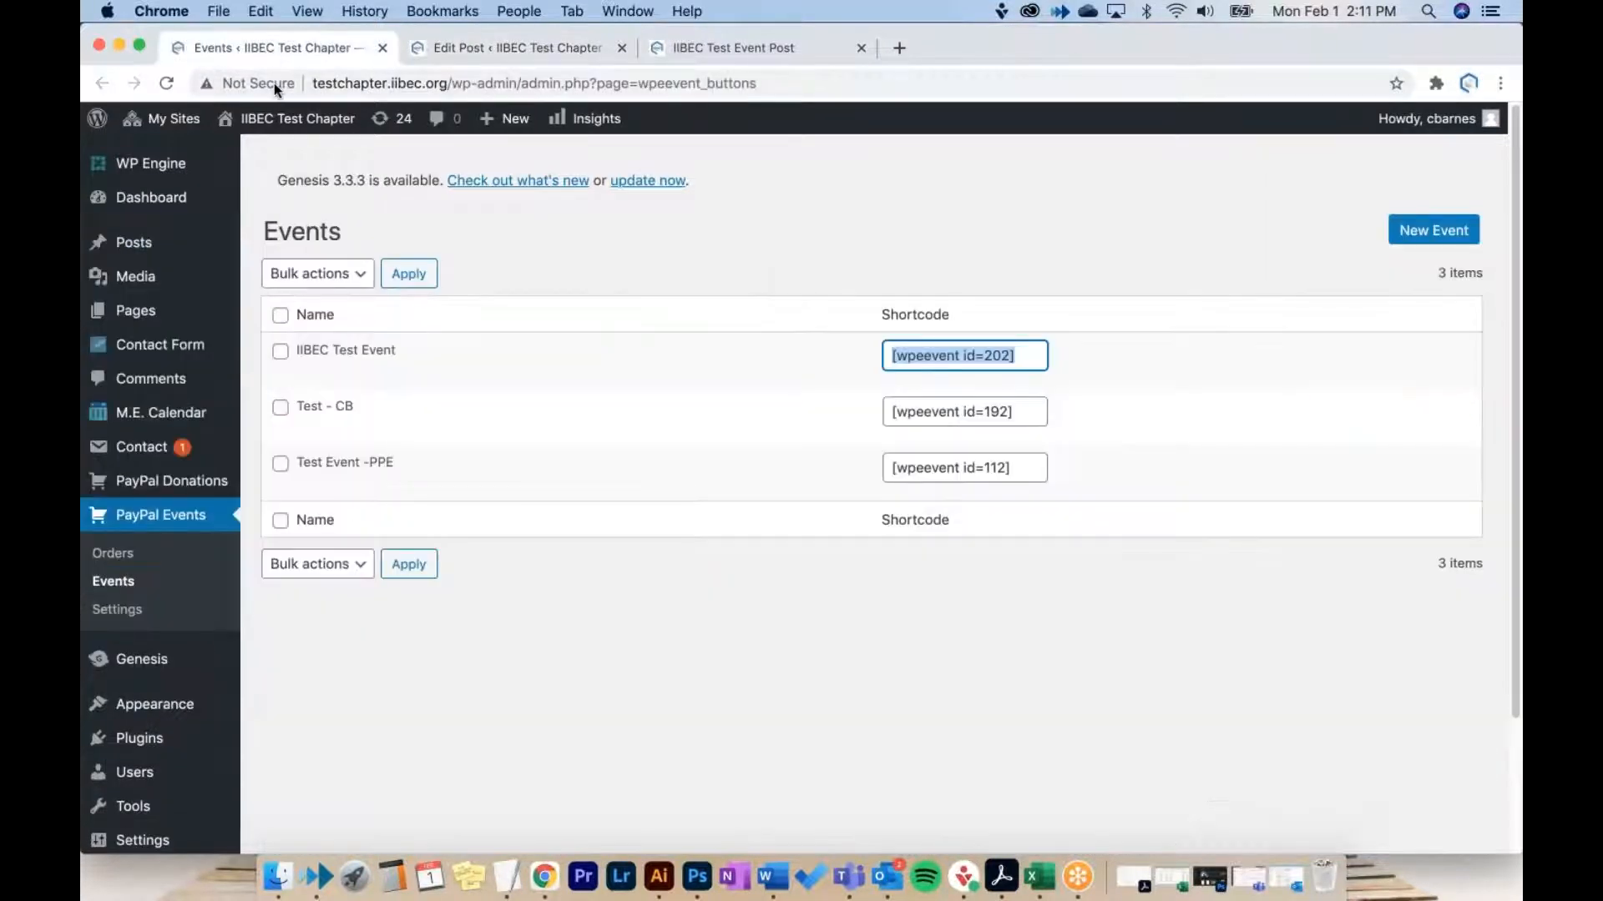
left_click(307, 371)
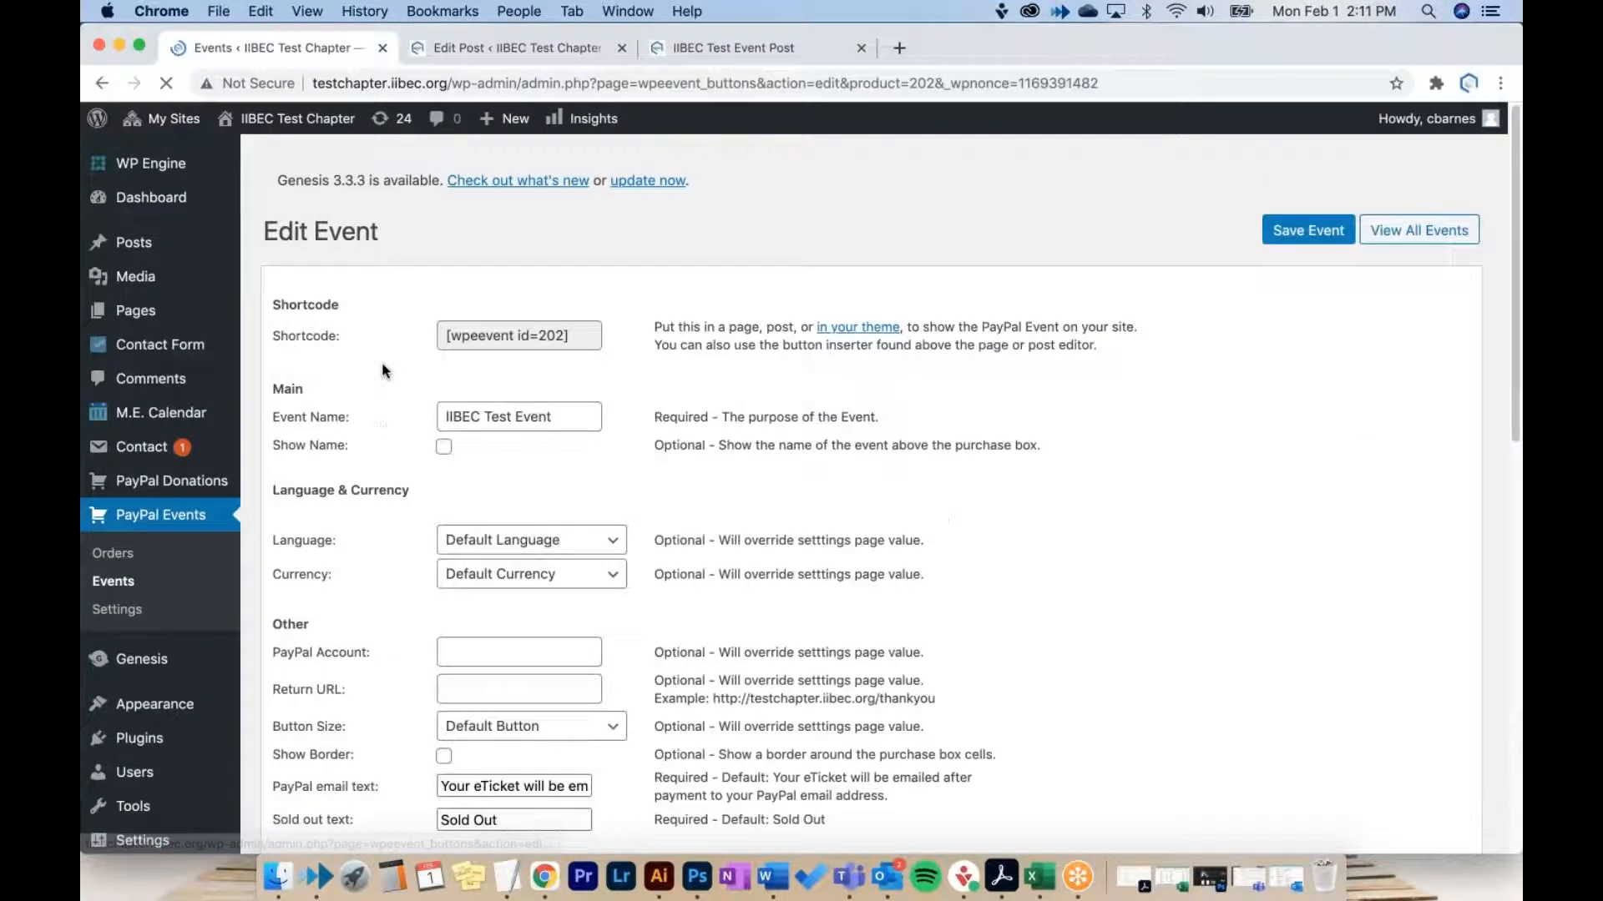
scroll(526, 388, "down", 5)
scroll(538, 388, "down", 3)
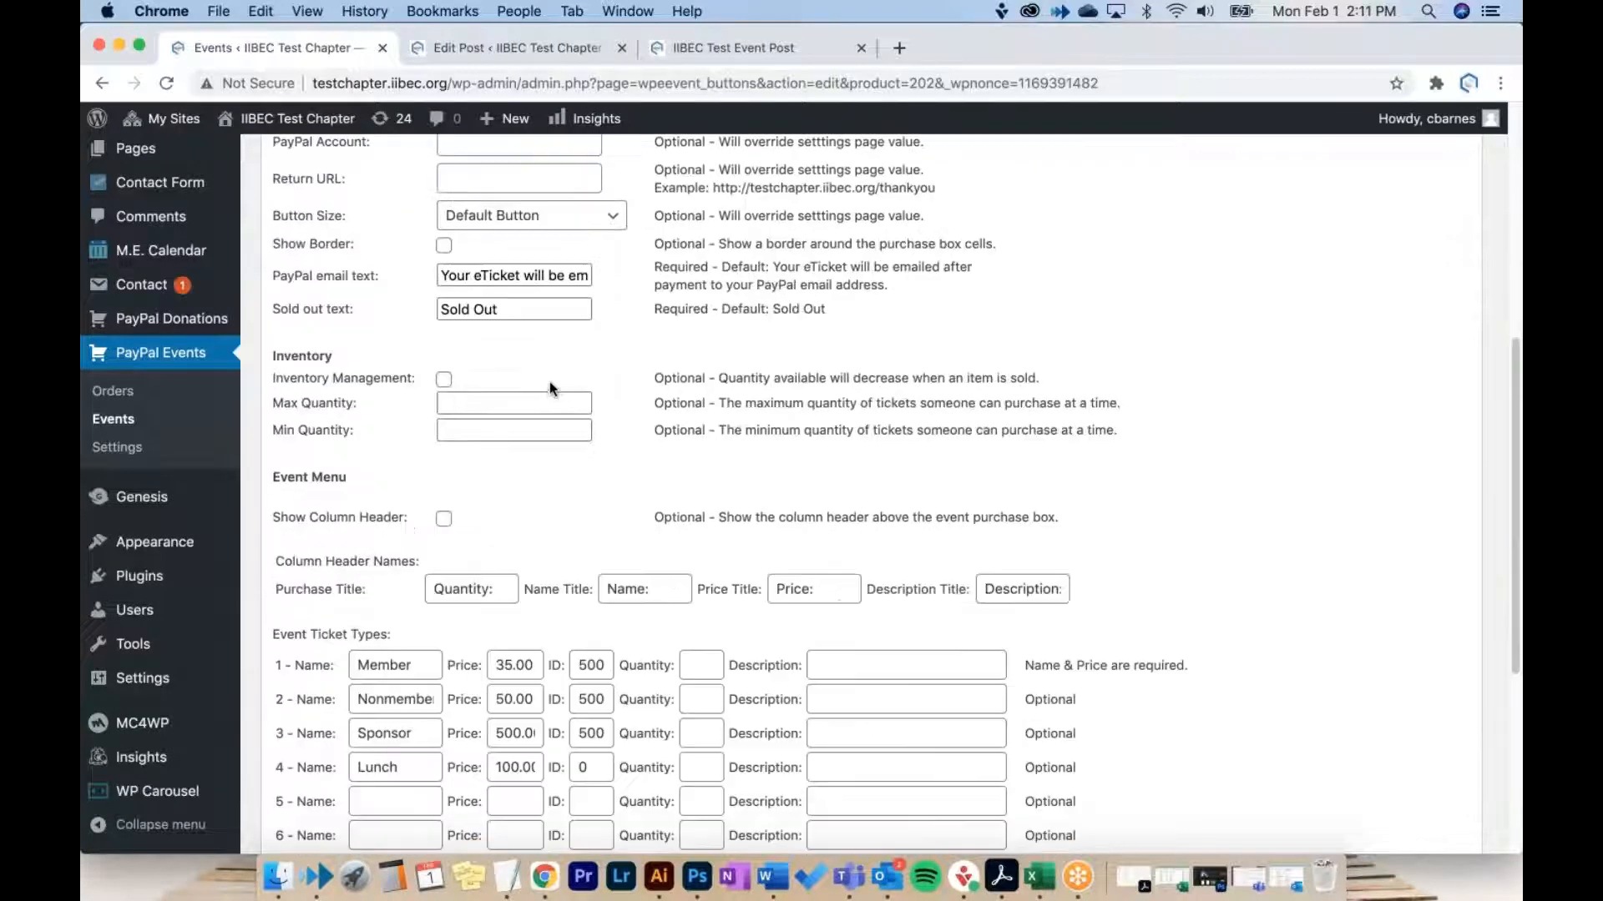
double_click(594, 659)
left_click(712, 665)
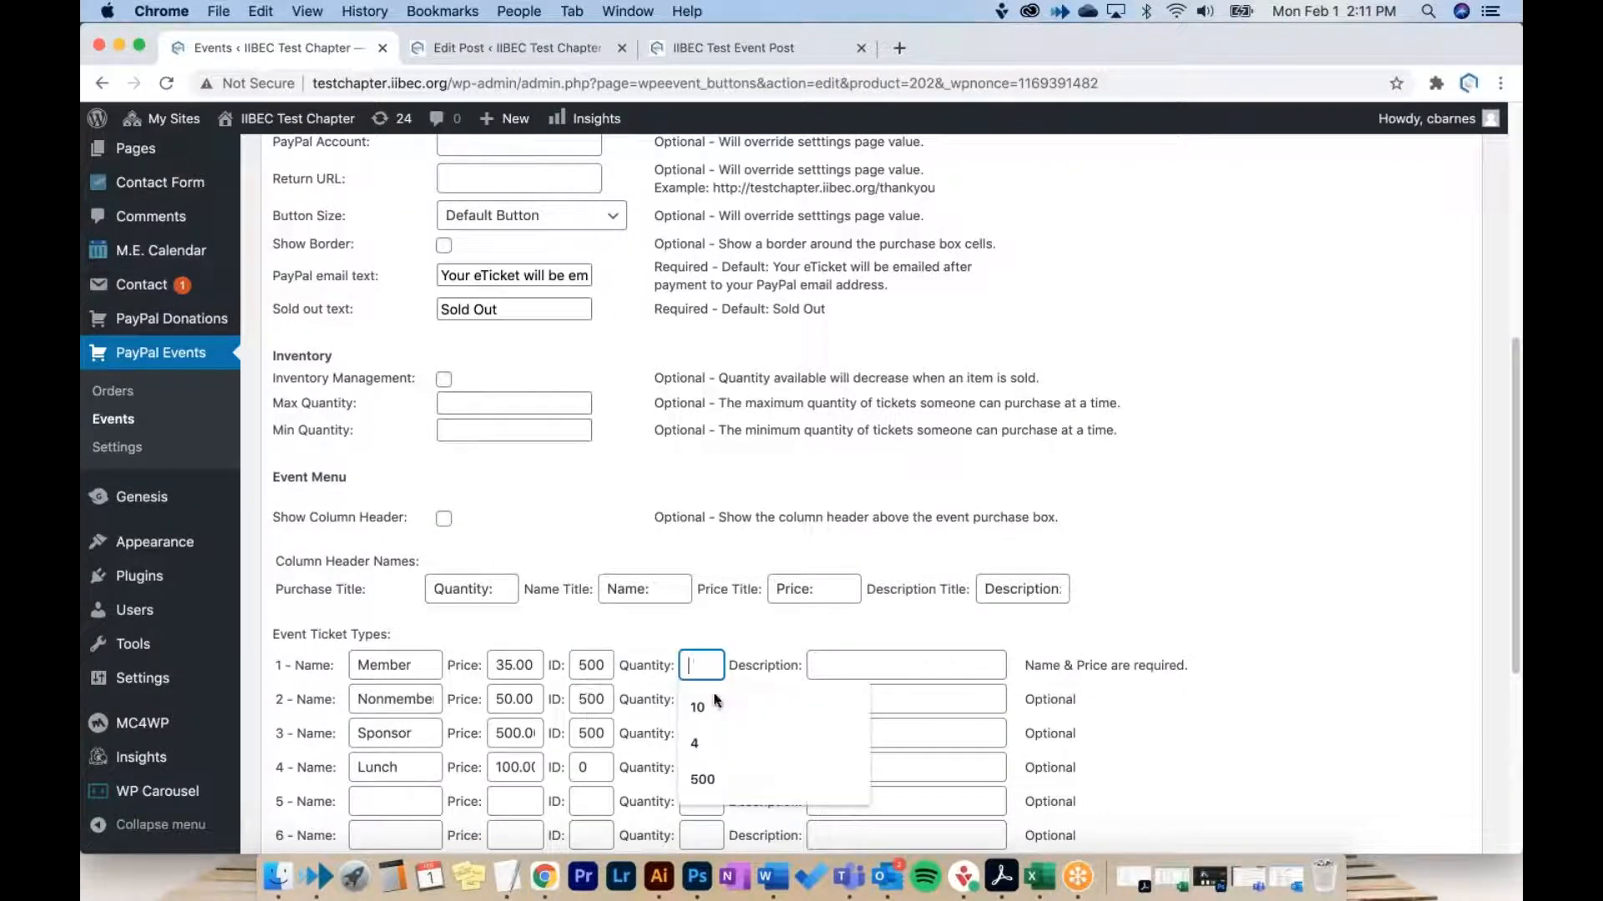
left_click(697, 707)
Step: Set the ticket quantities of Nonmember and Sponsor to 500 each and of Lunch to 0
double_click(607, 700)
left_click(698, 699)
type("500")
double_click(599, 733)
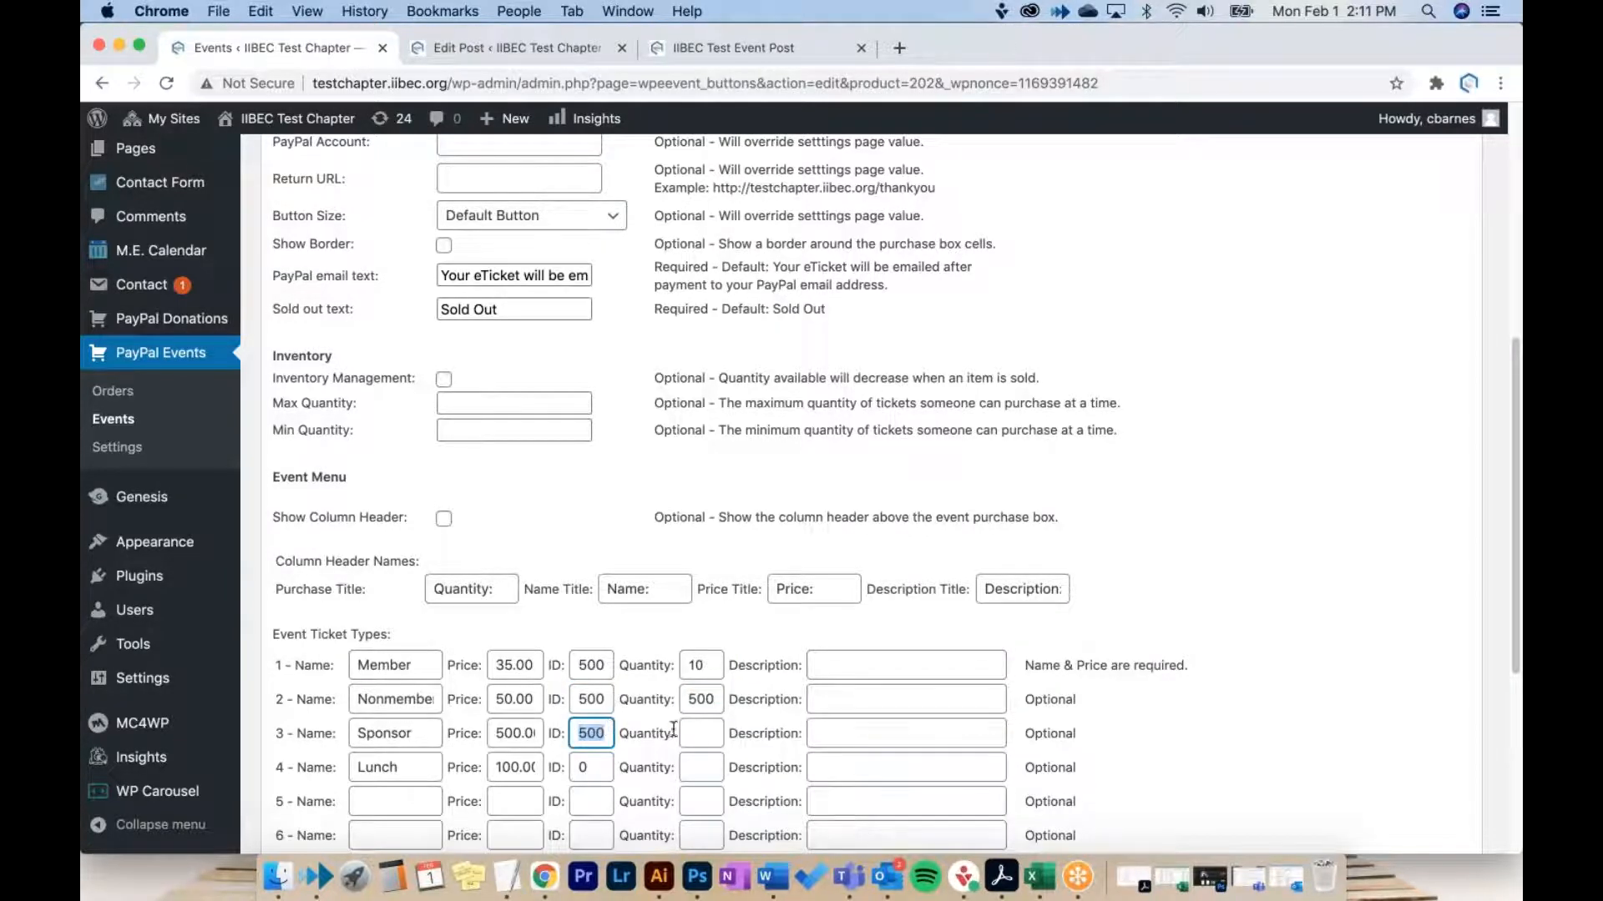
left_click(706, 733)
type("500")
left_click(705, 766)
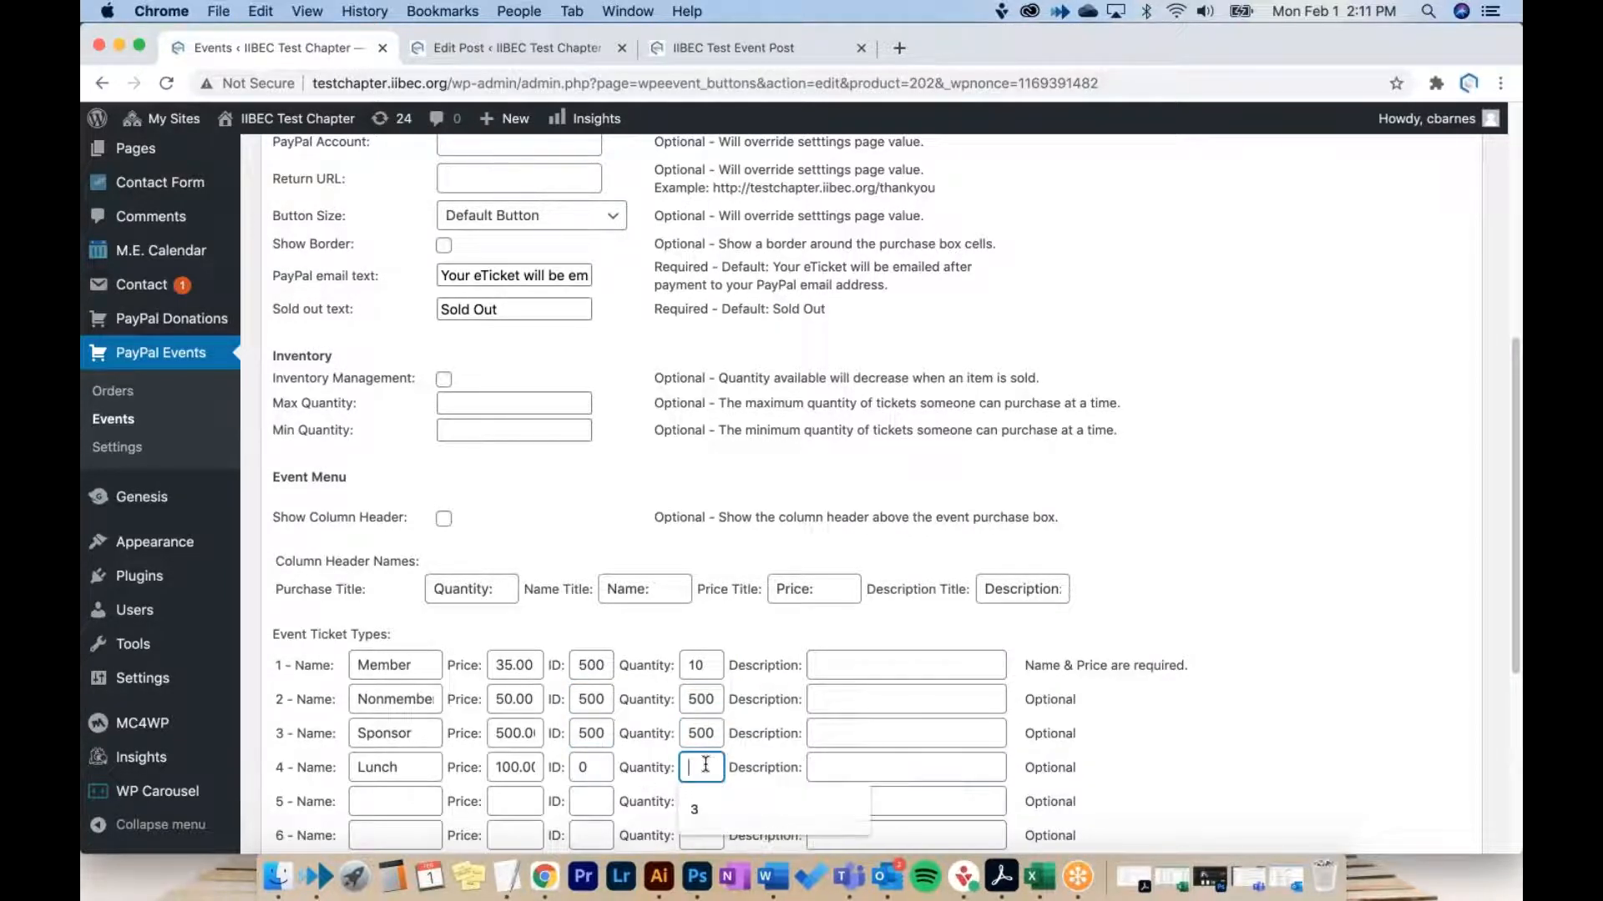
type("0")
Step: Clear the ID values of the Member, Nonmember, Sponsor and Lunch ticket types and save the event
double_click(601, 665)
key("BackSpace")
double_click(601, 699)
key("BackSpace")
double_click(601, 732)
key("BackSpace")
double_click(583, 767)
key("BackSpace")
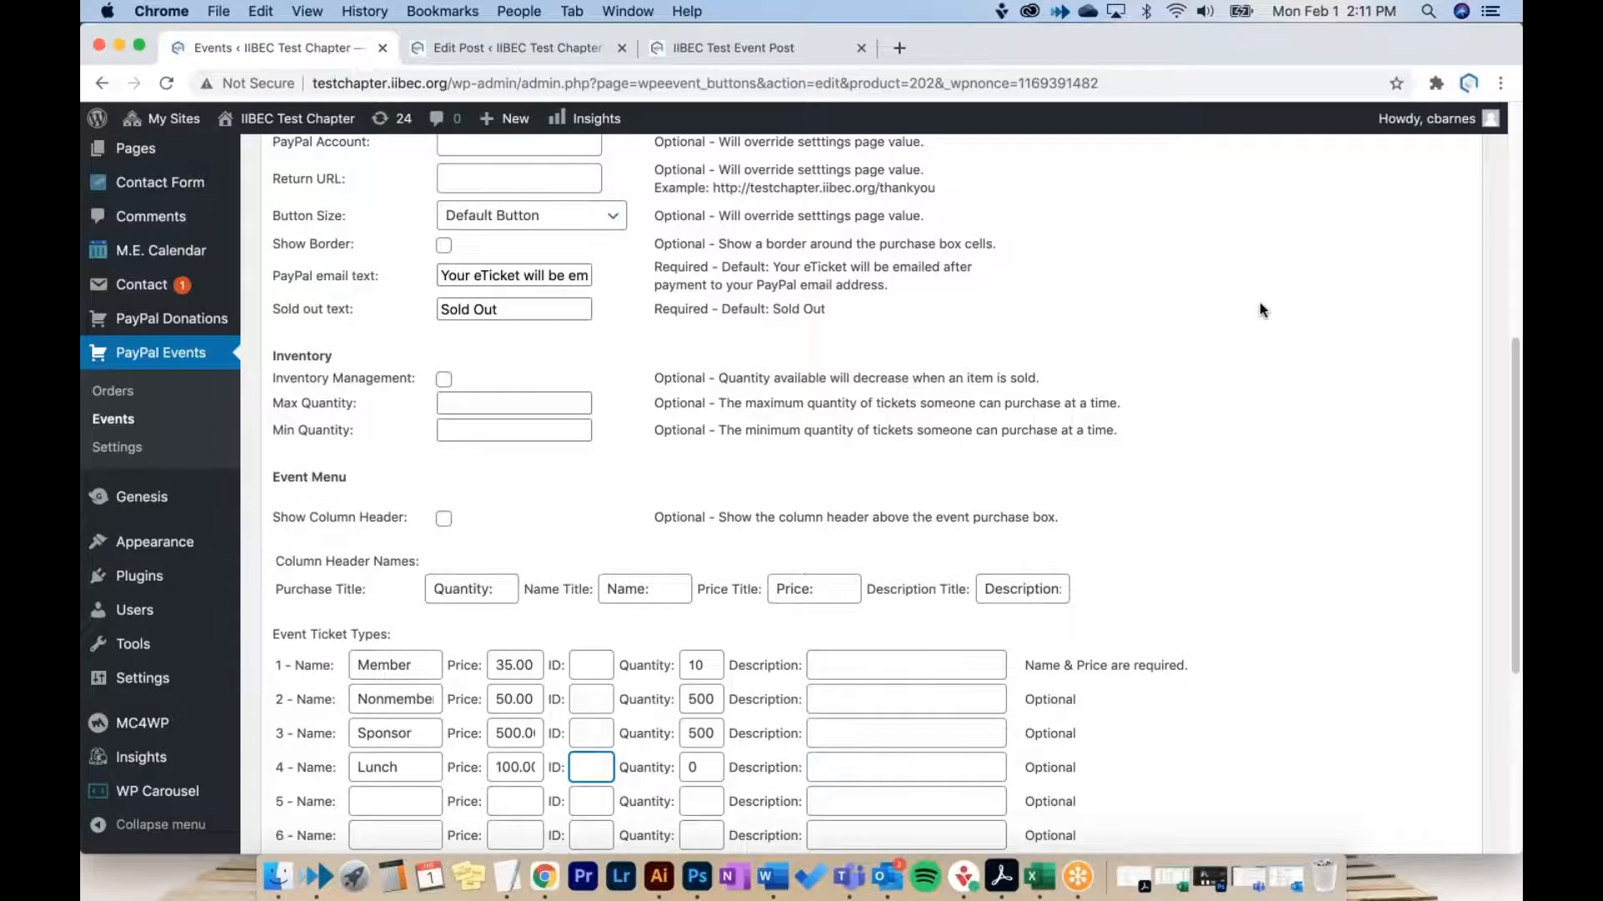
scroll(1269, 292, "up", 6)
left_click(1307, 238)
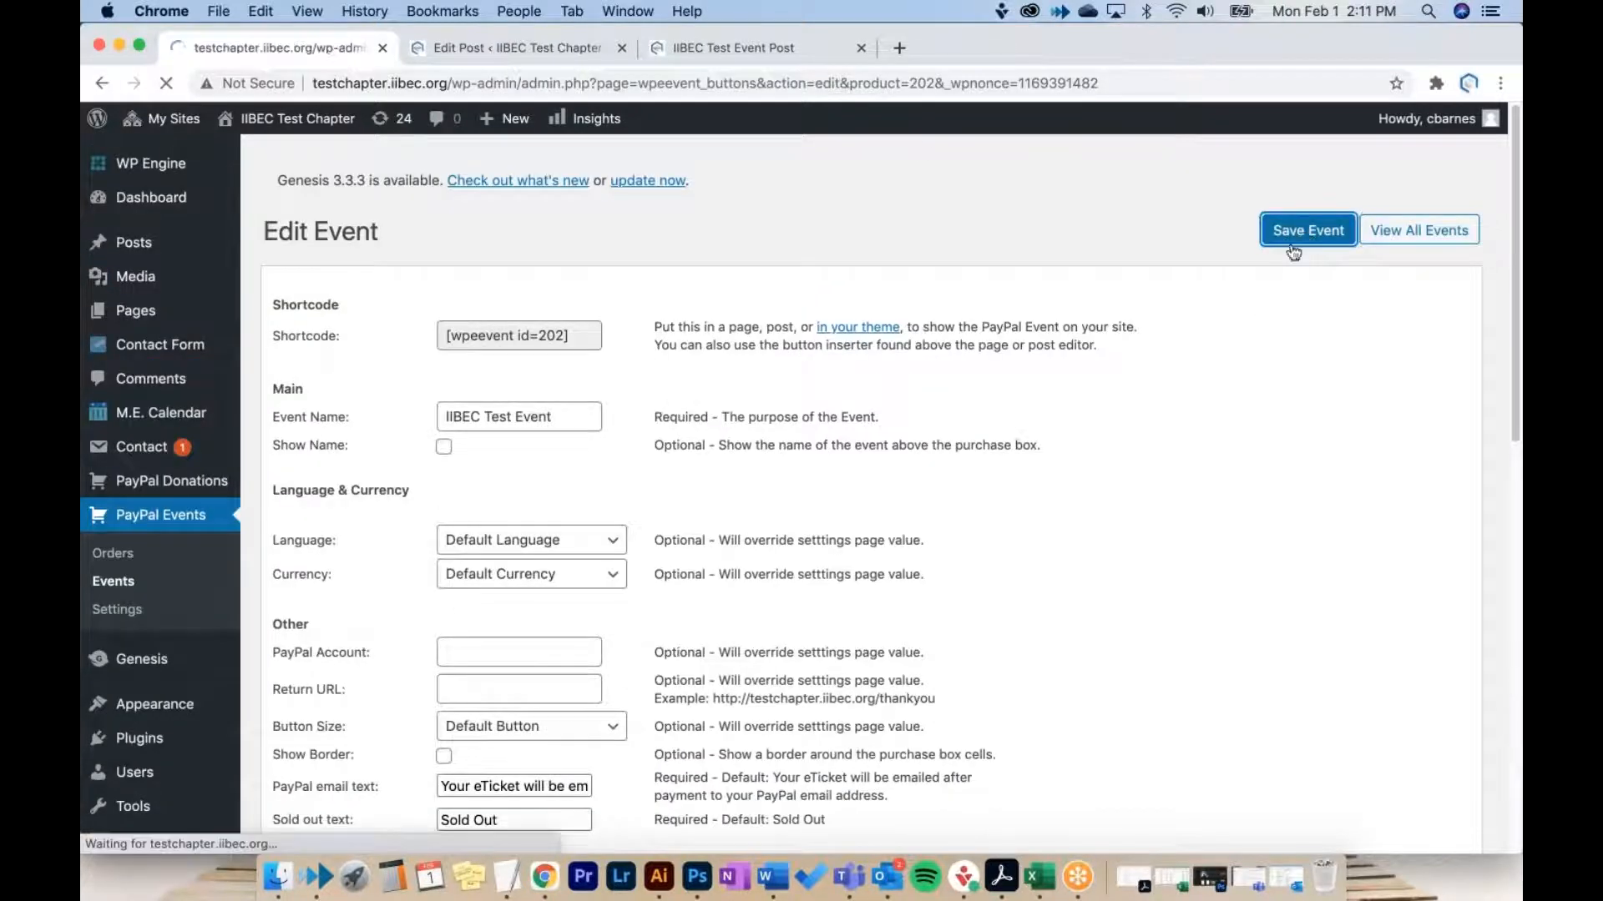
Step: Reload the post preview and examine the quantity choices offered for the Member ticket
left_click(740, 49)
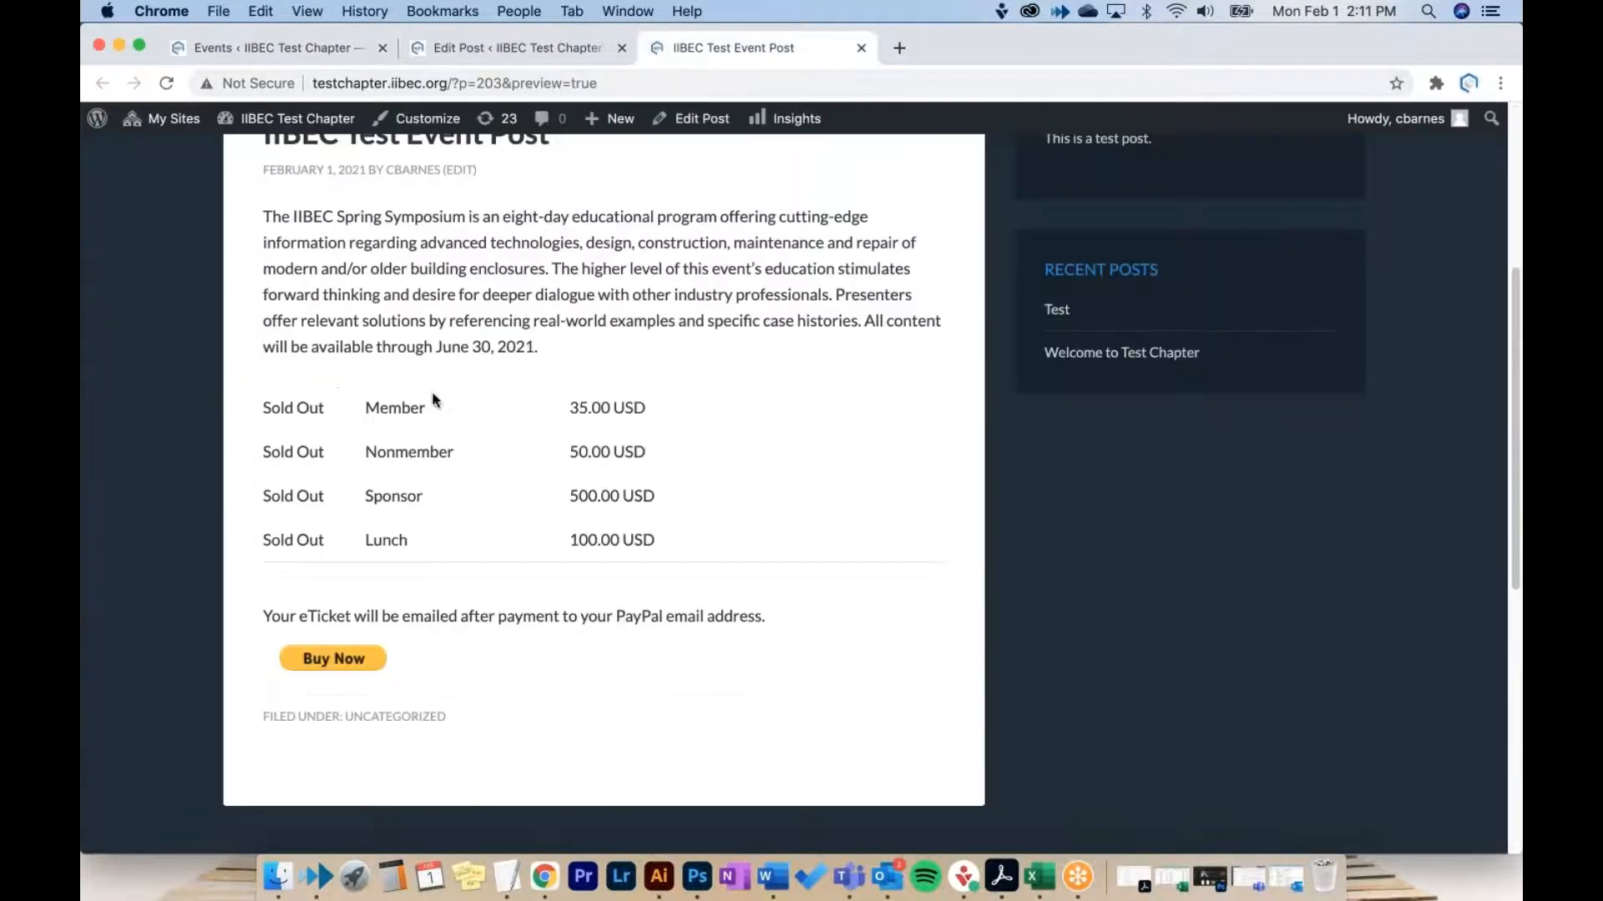
left_click(167, 83)
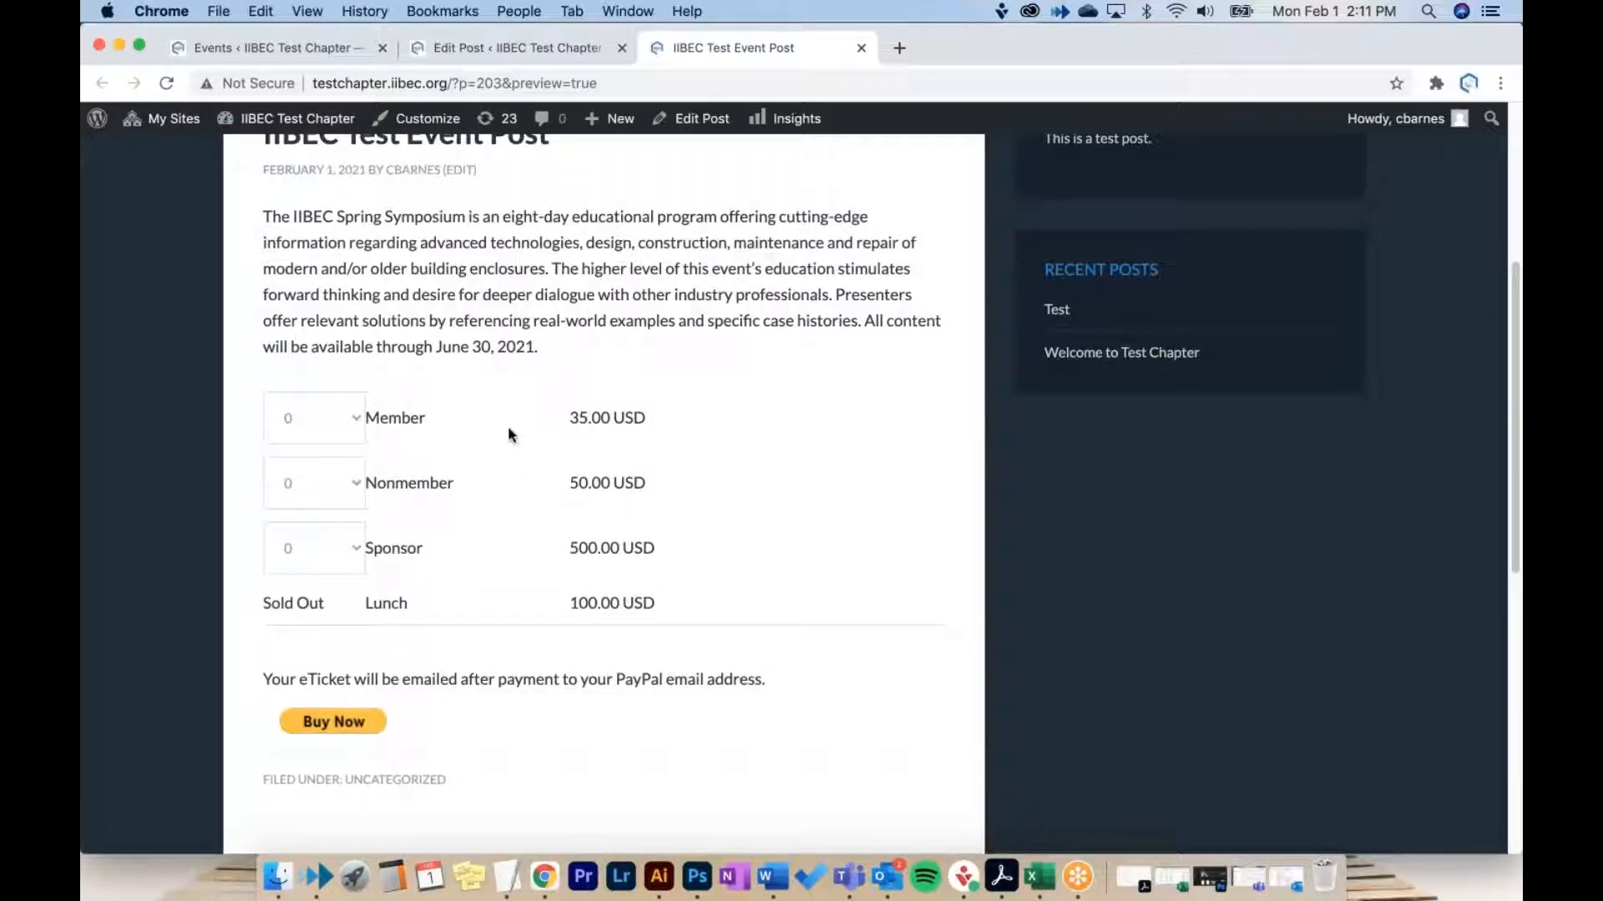
left_click(349, 414)
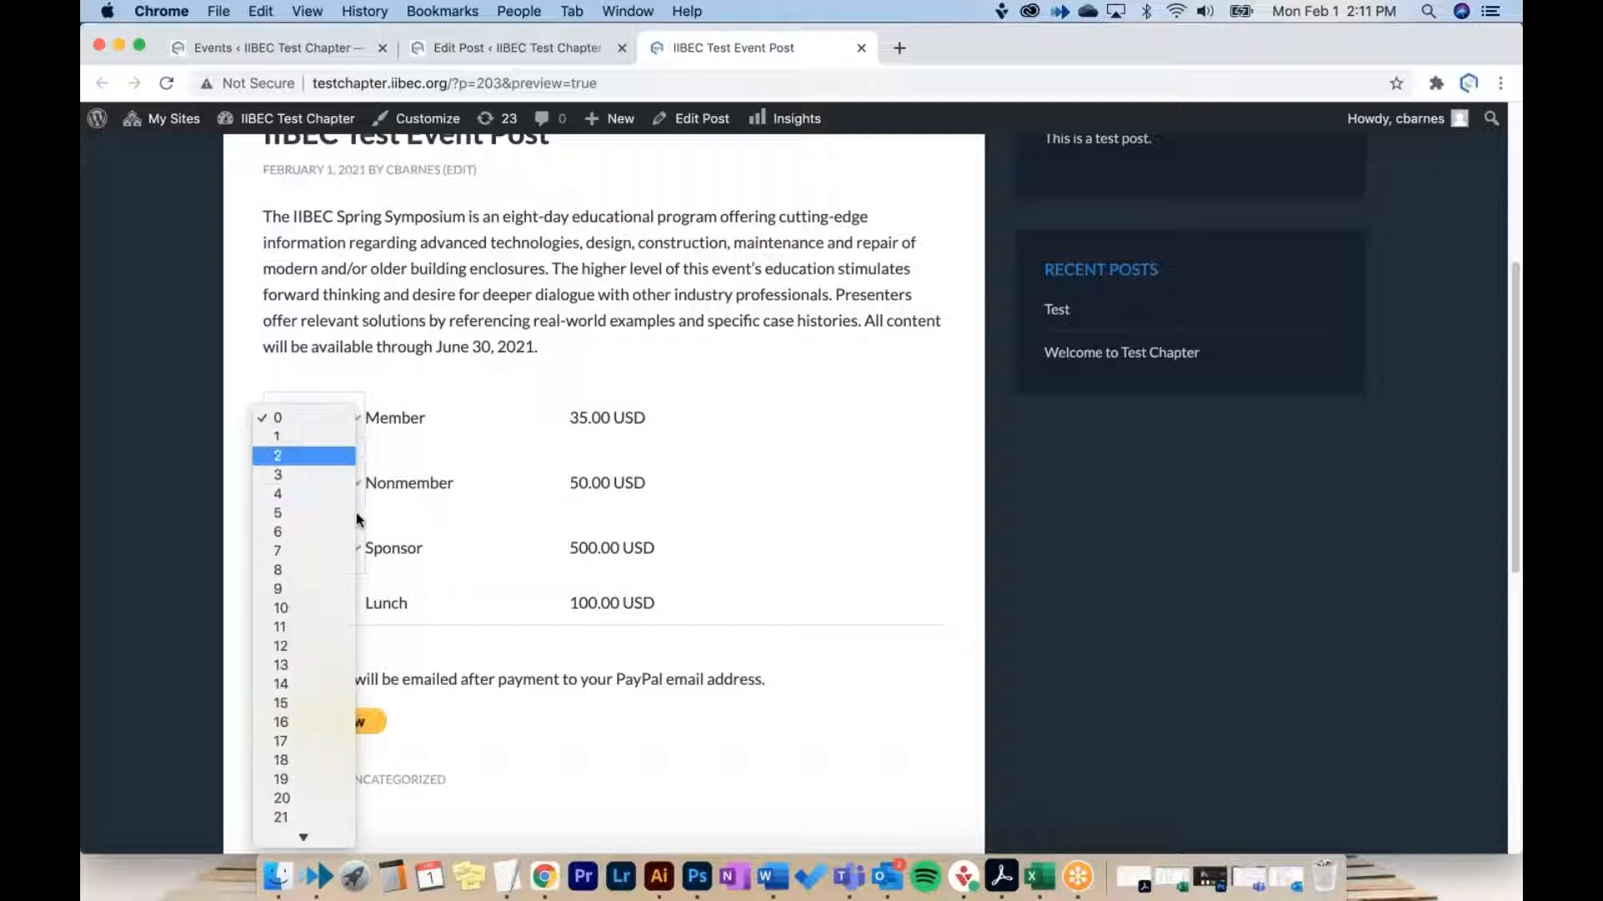
scroll(343, 532, "down", 5)
scroll(344, 536, "down", 10)
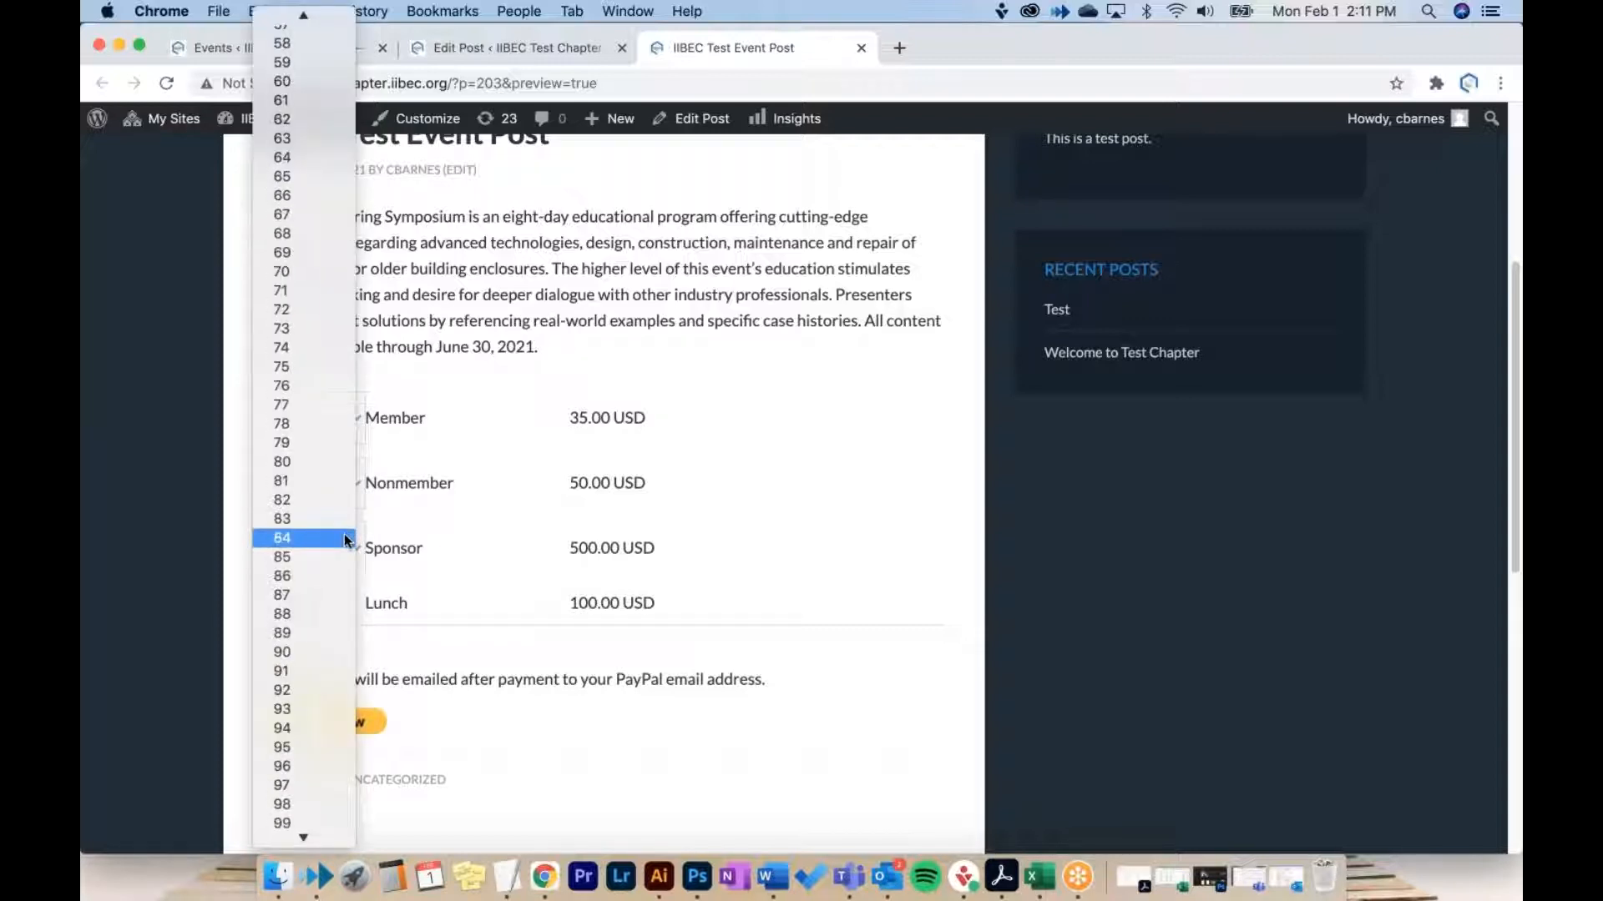
left_click(501, 454)
Step: Check the quantity choices for the Nonmember and Sponsor tickets and the availability of Lunch in the preview
left_click(315, 497)
scroll(327, 543, "down", 10)
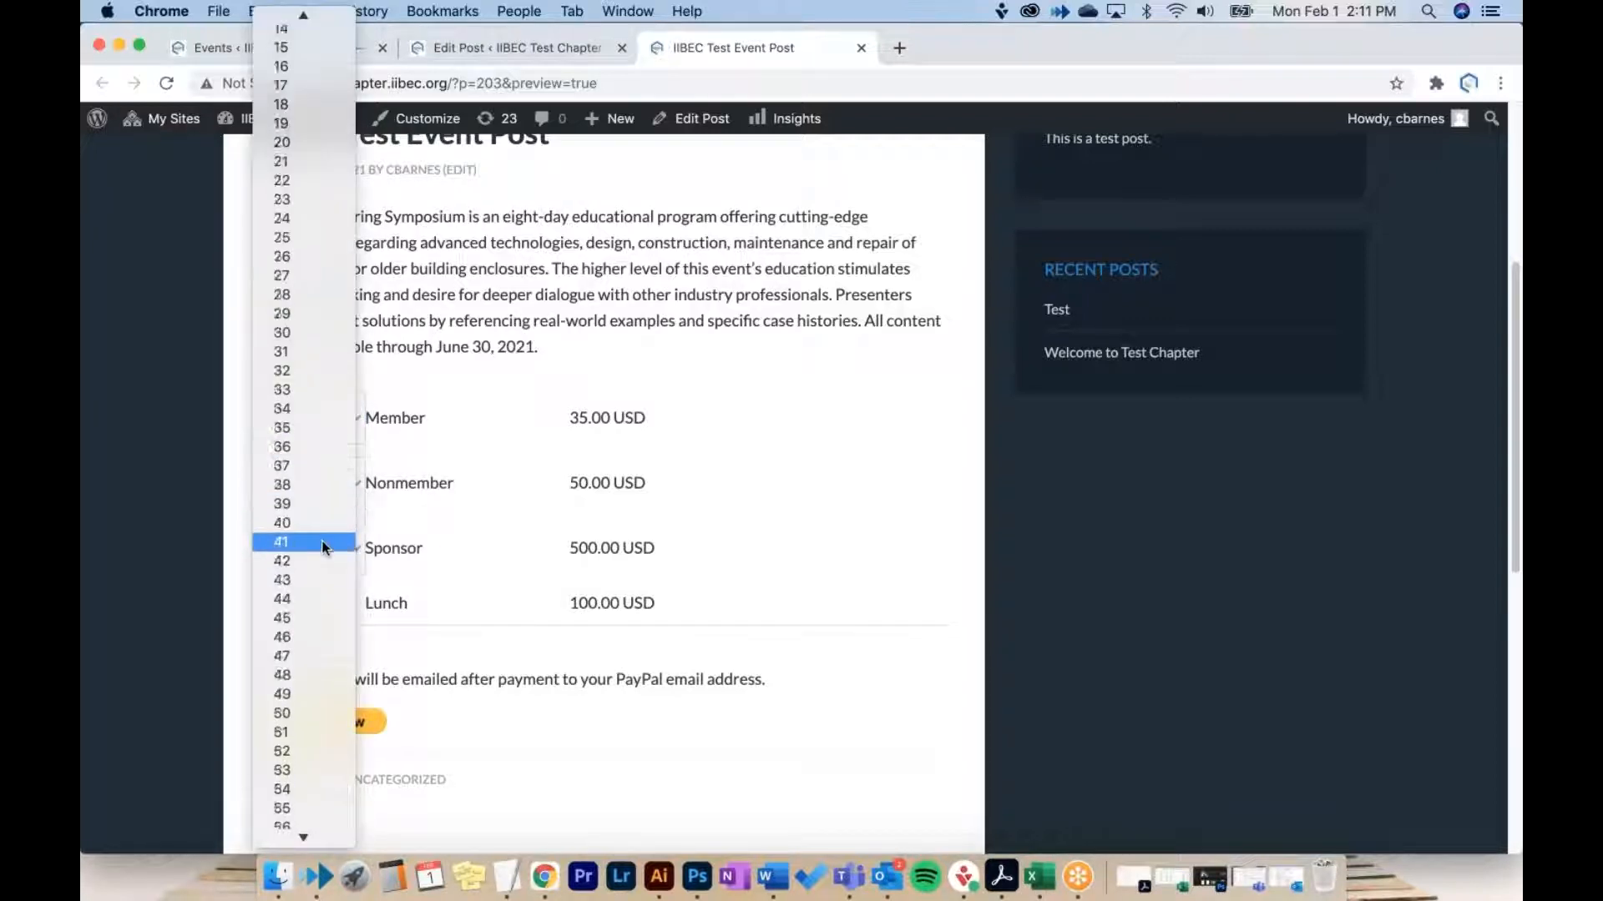
left_click(474, 533)
left_click(344, 553)
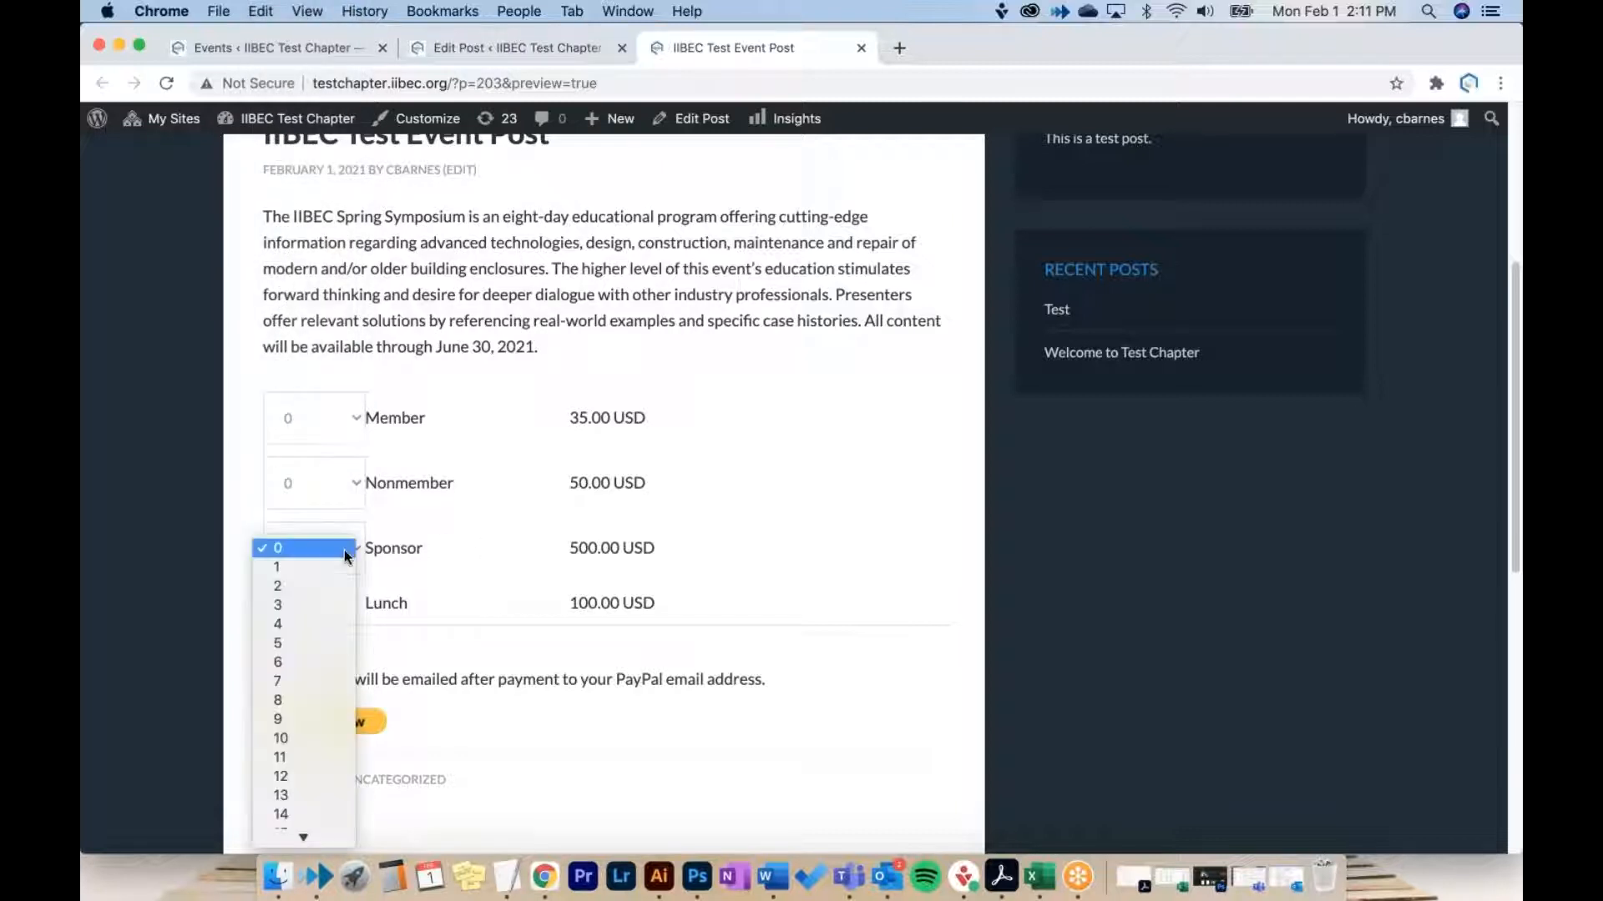
scroll(345, 593, "down", 5)
left_click(463, 554)
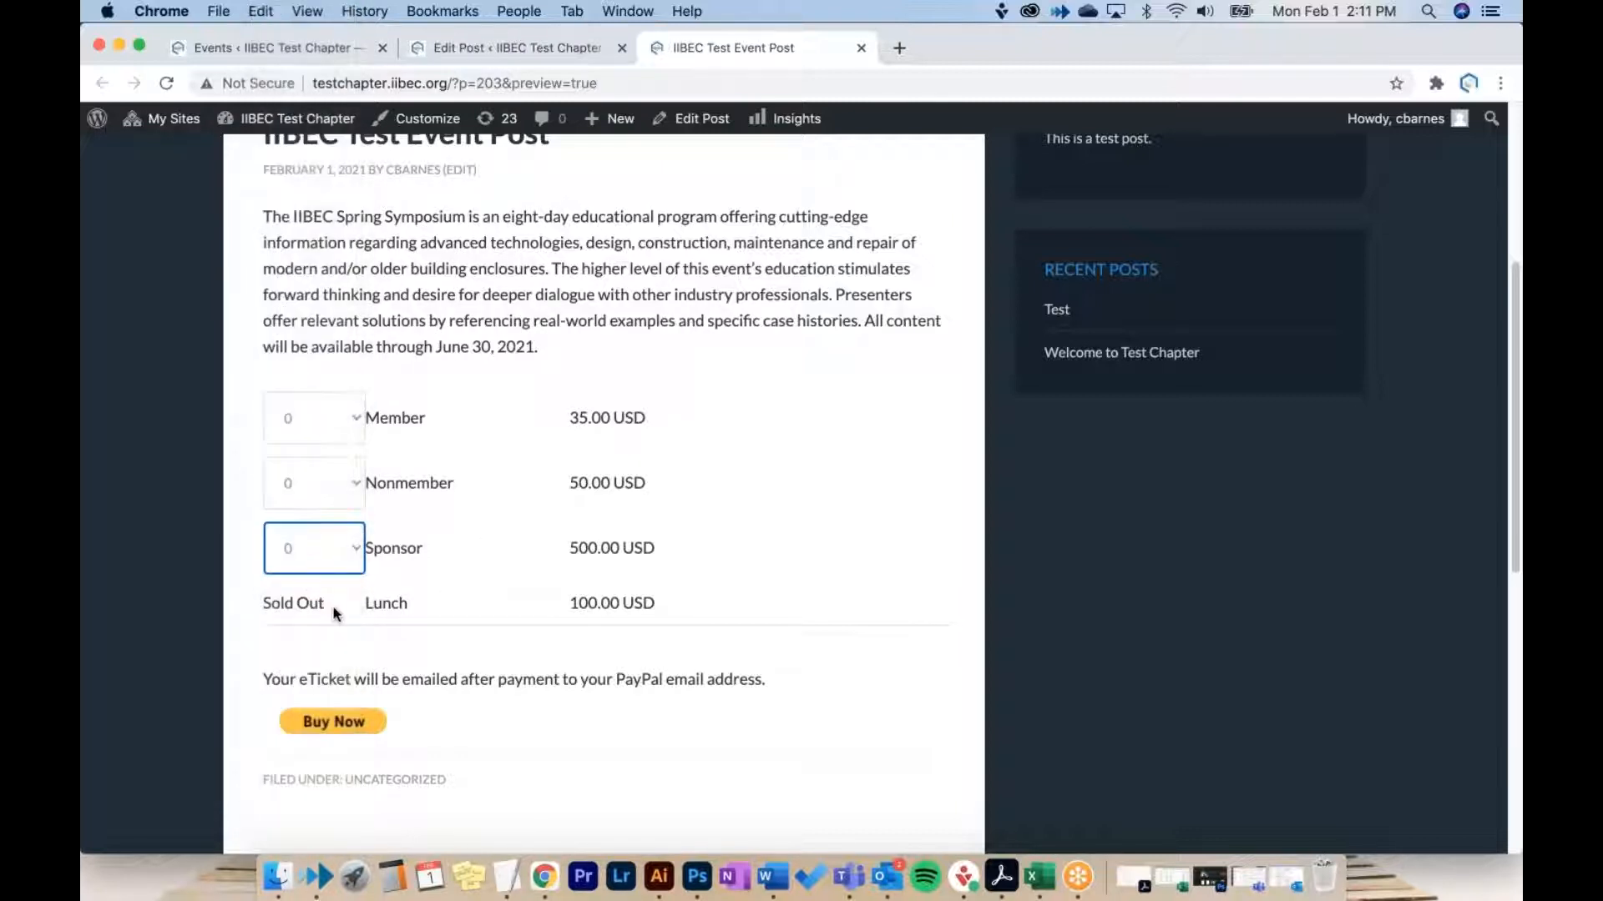
left_click_drag(324, 603, 271, 605)
left_click(271, 605)
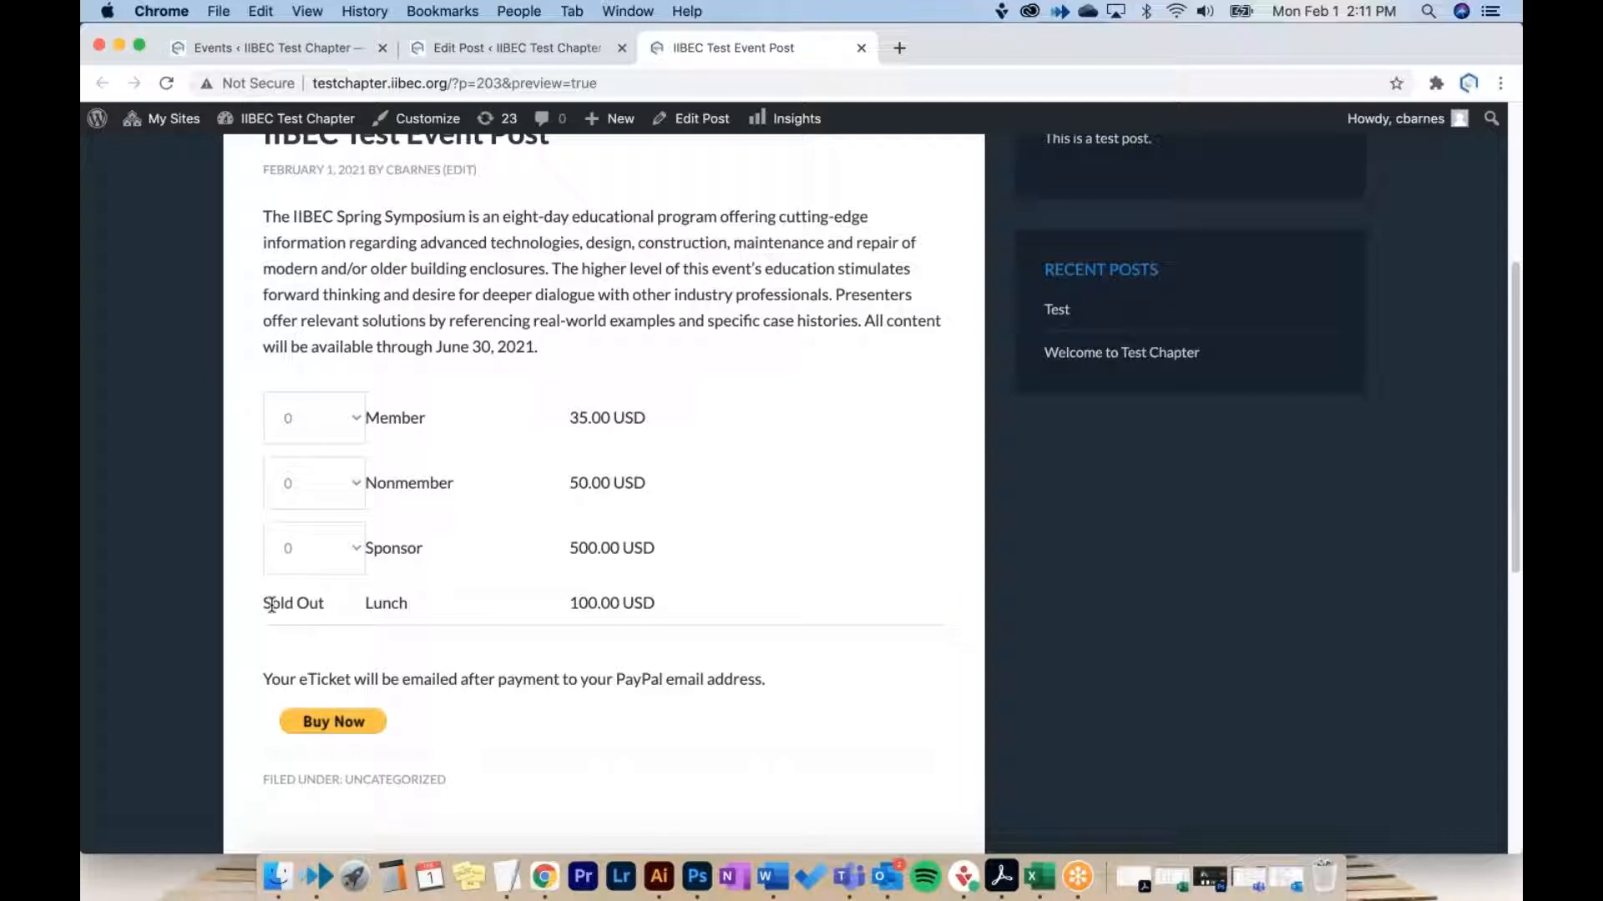
Step: Open the PayPal Events orders list and examine which details it records for each order
left_click(319, 48)
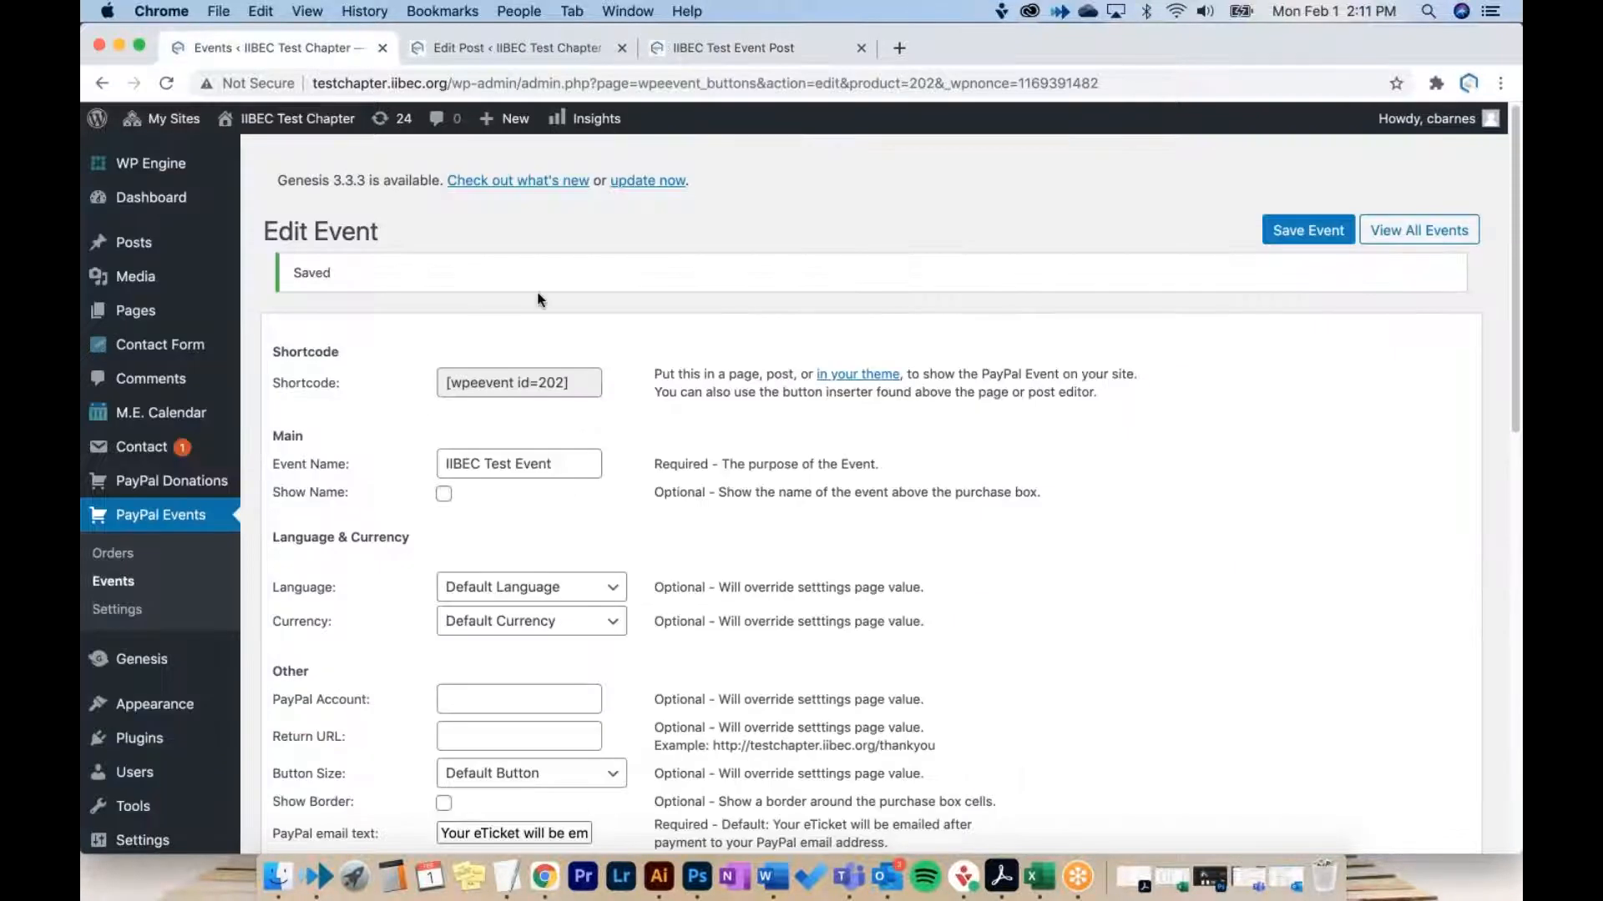
left_click(731, 52)
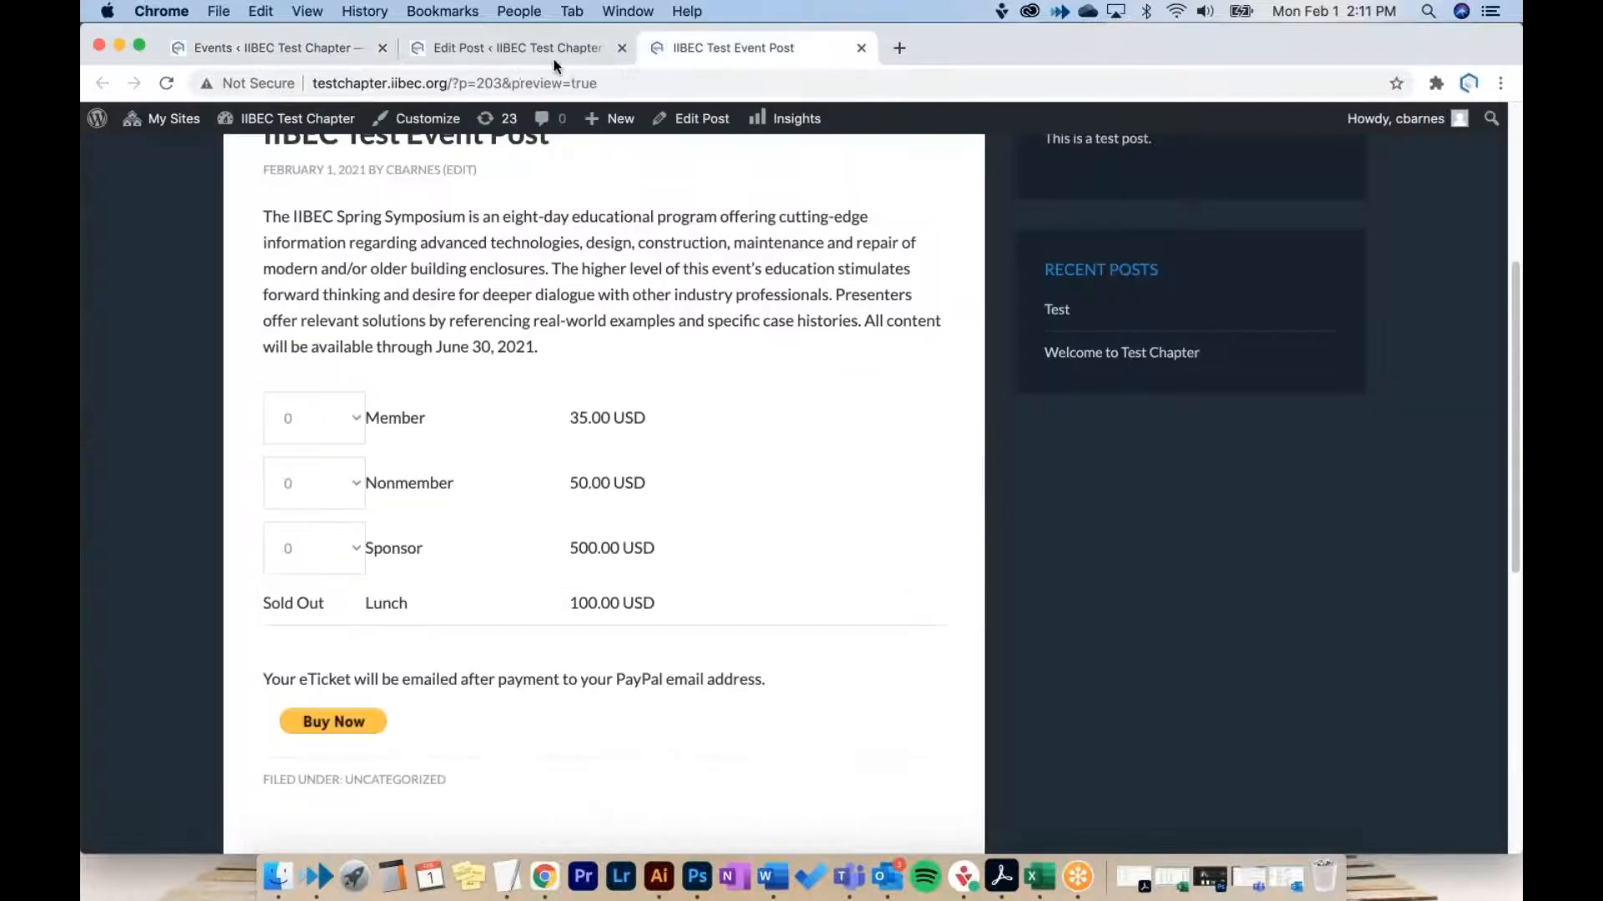
left_click(319, 48)
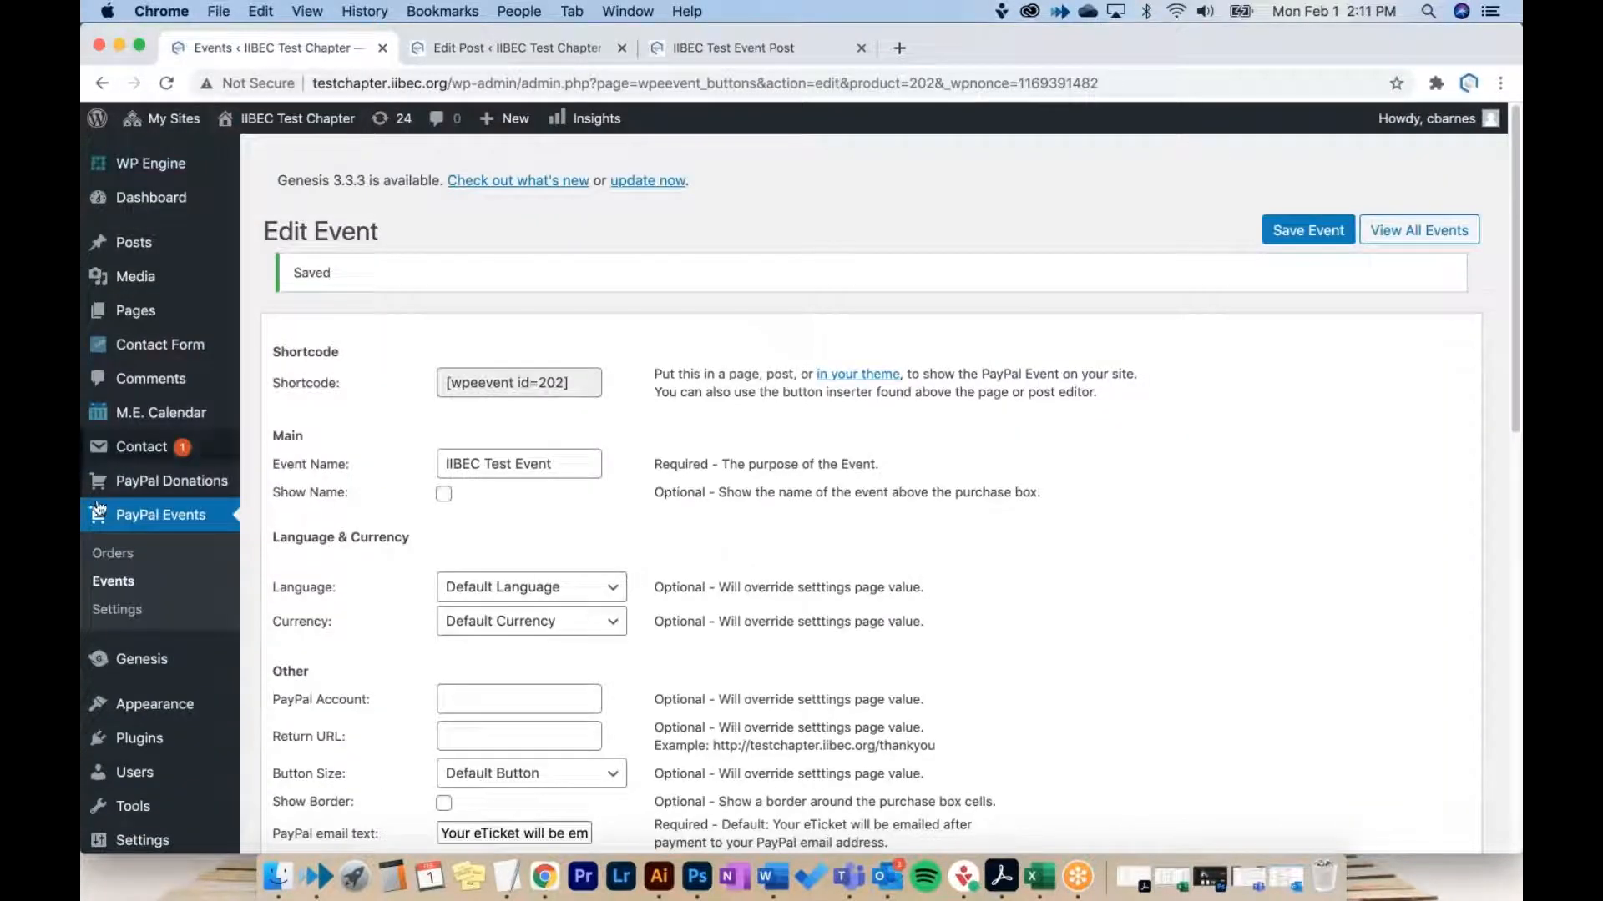
left_click(110, 556)
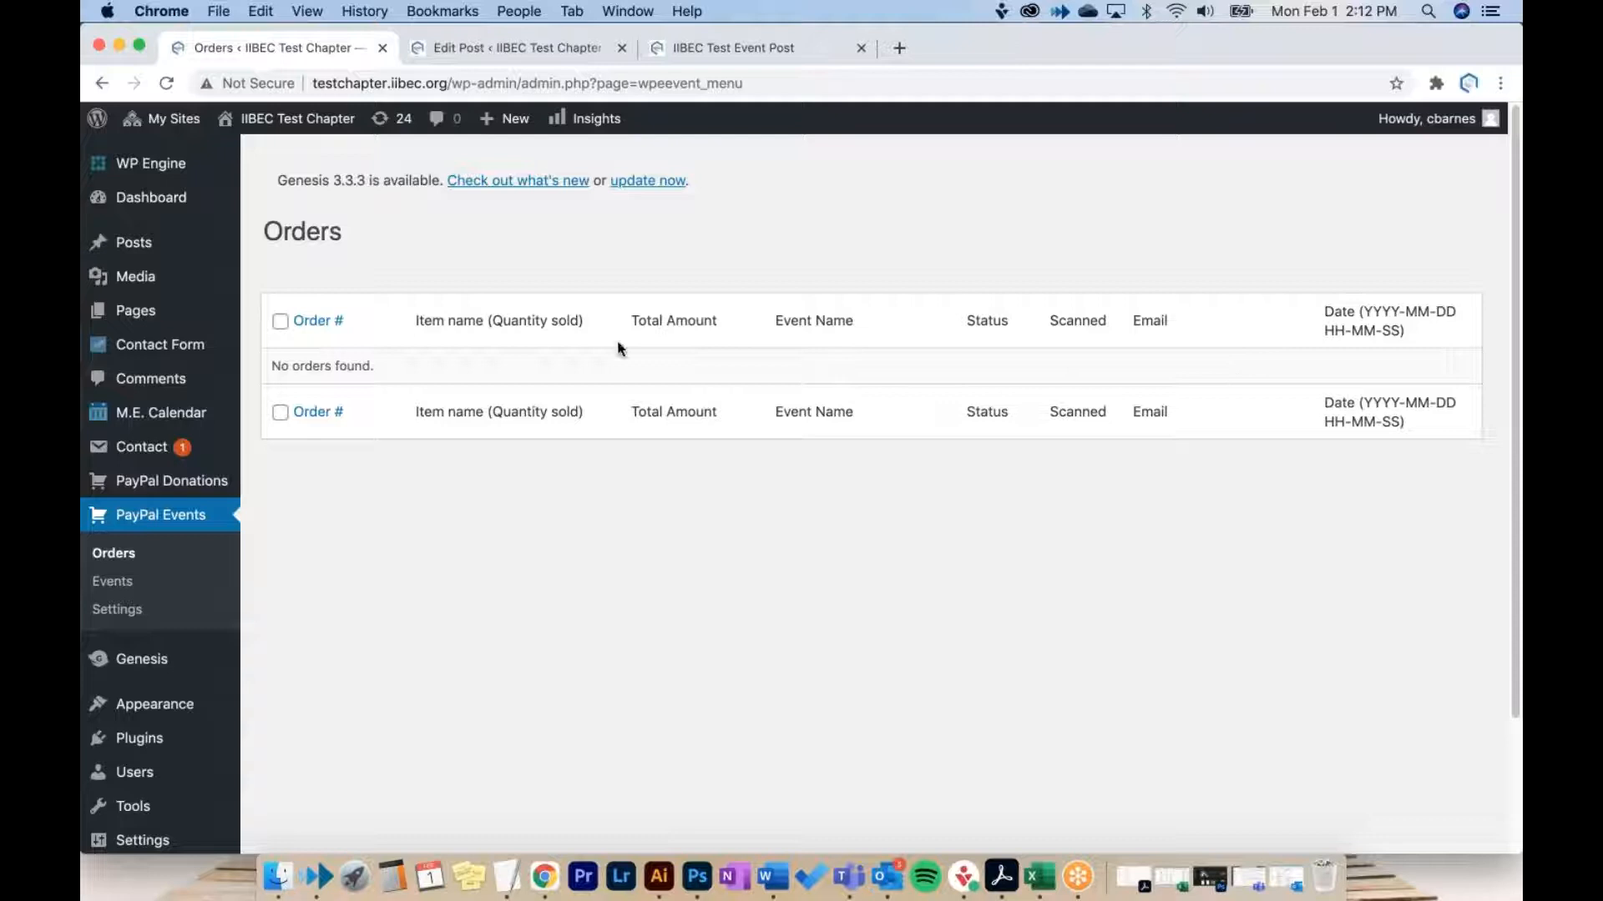
left_click_drag(82, 552, 114, 554)
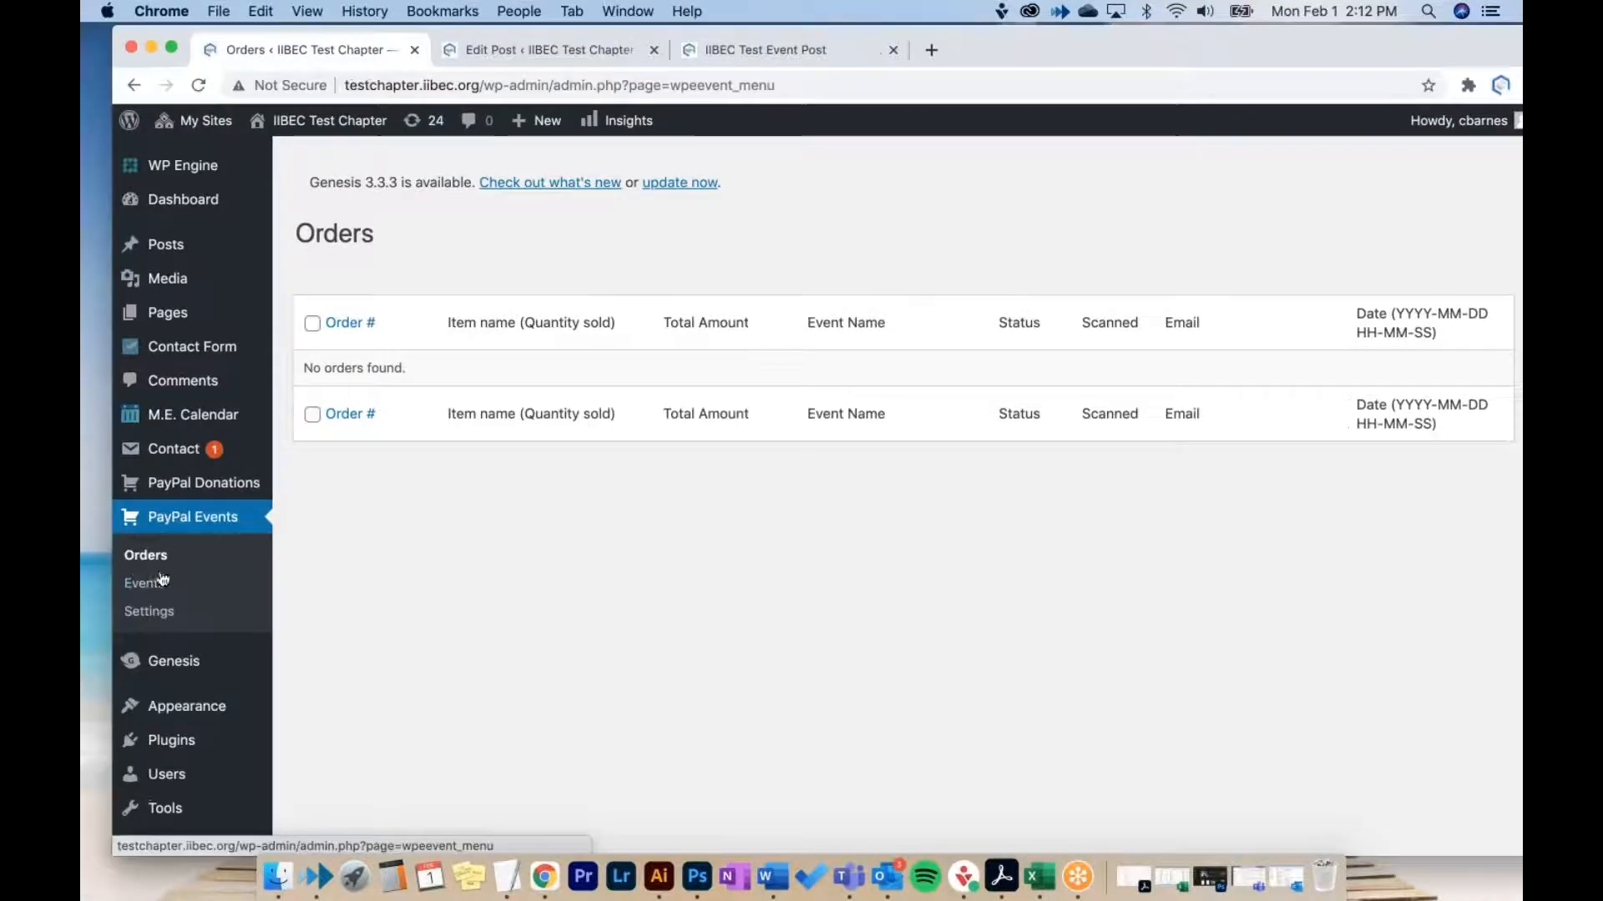
left_click_drag(1007, 38, 977, 40)
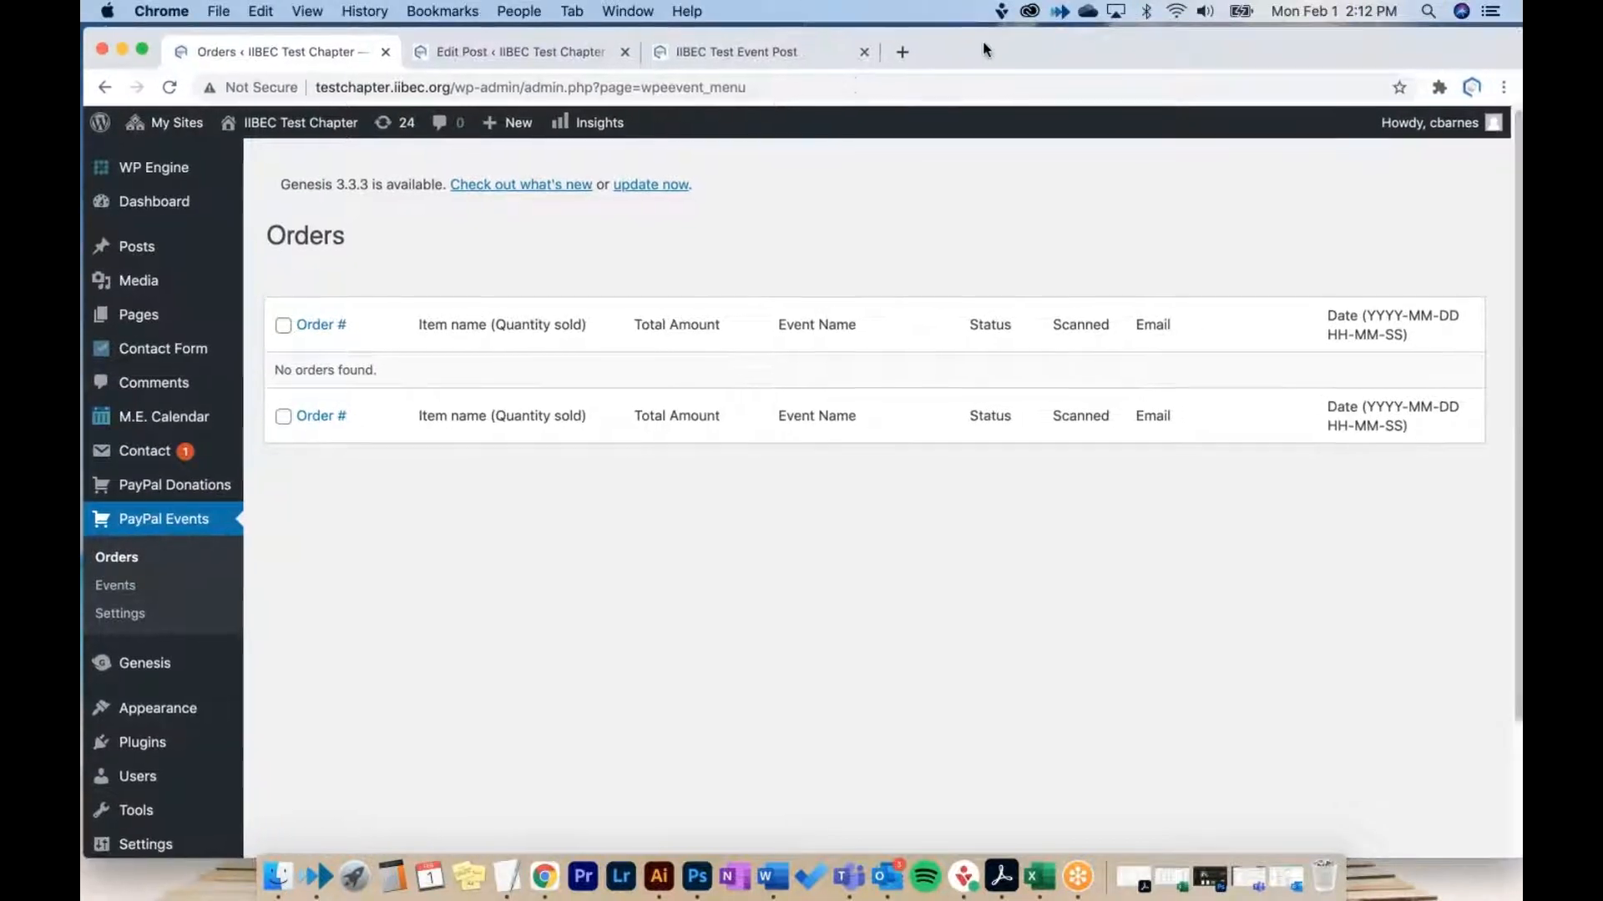
left_click(709, 54)
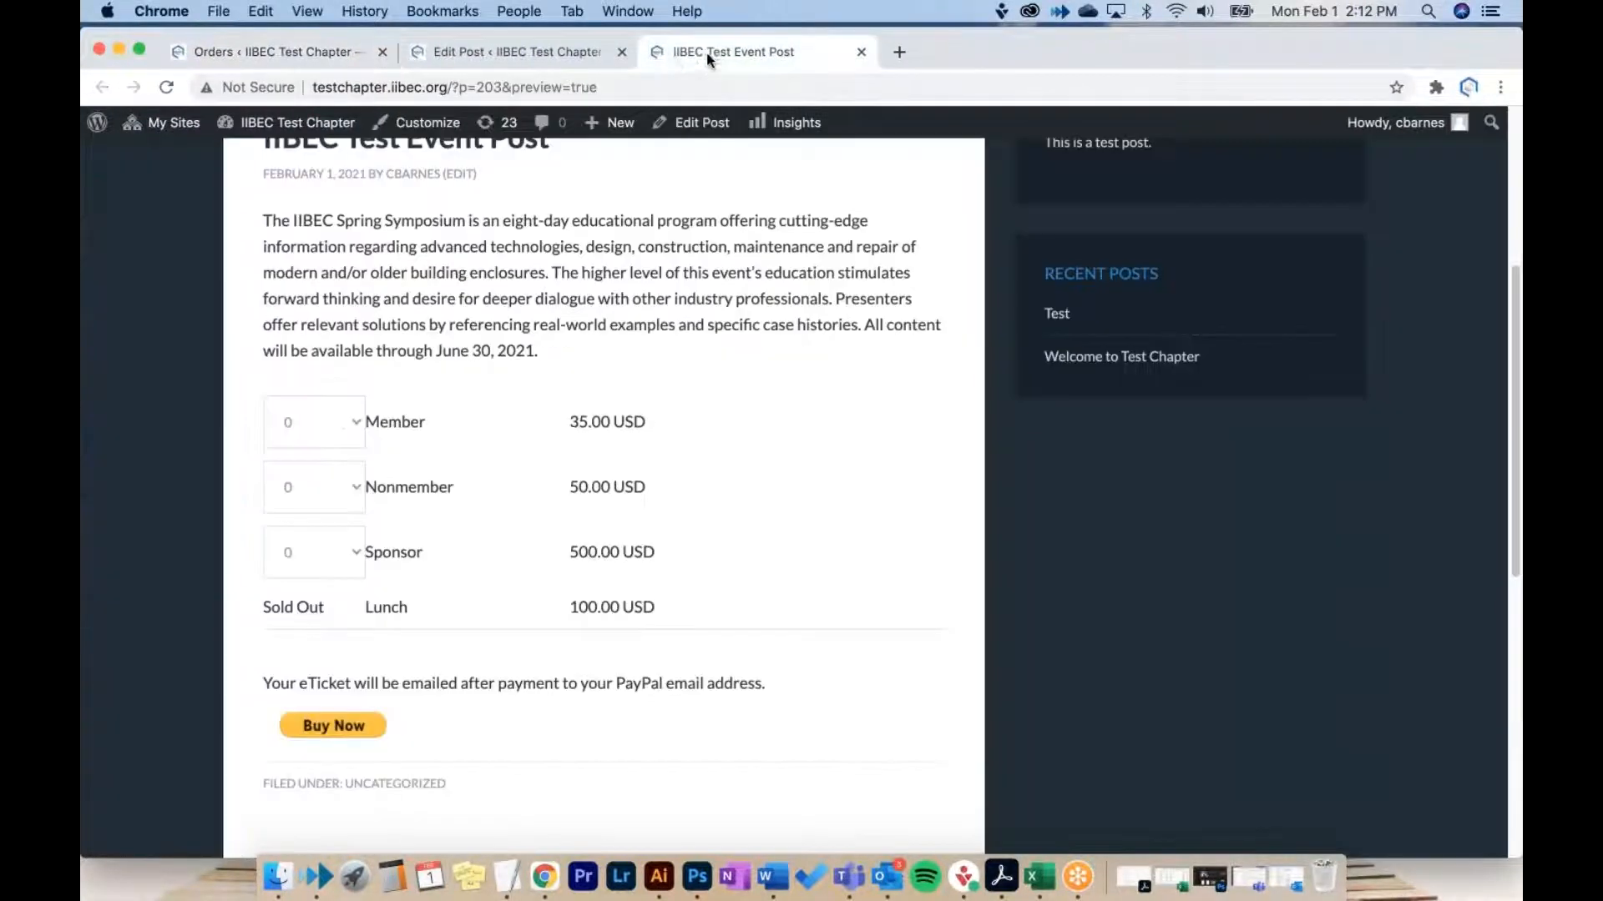
Step: Copy the post title IIBEC Test Event Post into the Document Title of the post's Theme SEO Settings
left_click(509, 58)
scroll(585, 289, "down", 4)
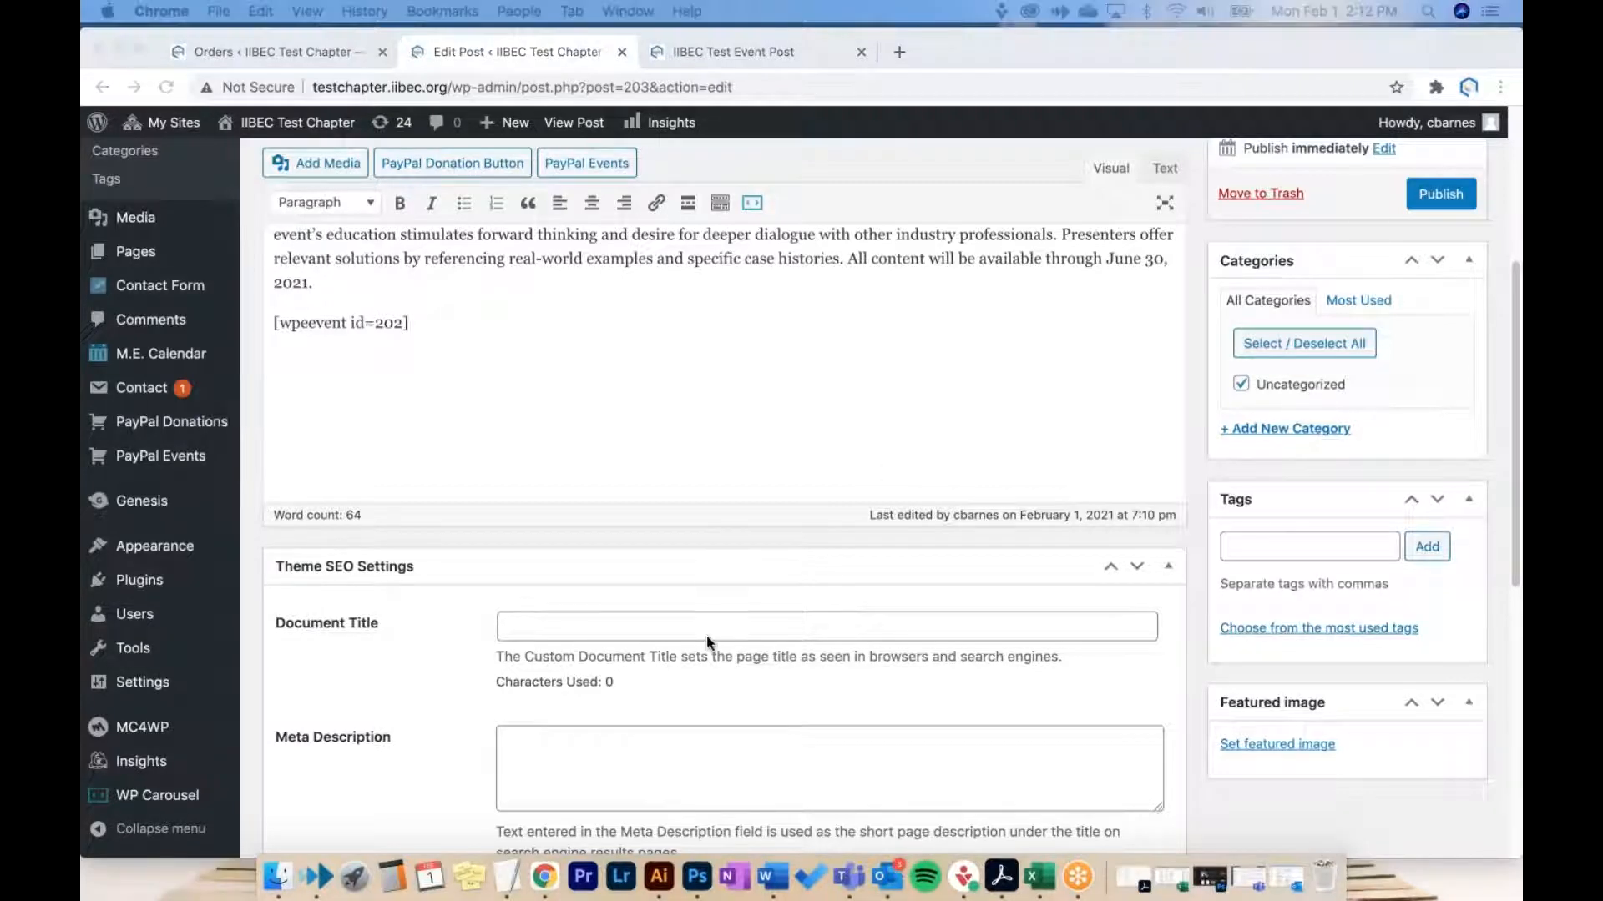
left_click(664, 619)
scroll(664, 619, "up", 3)
left_click_drag(538, 338, 263, 304)
key("super+c")
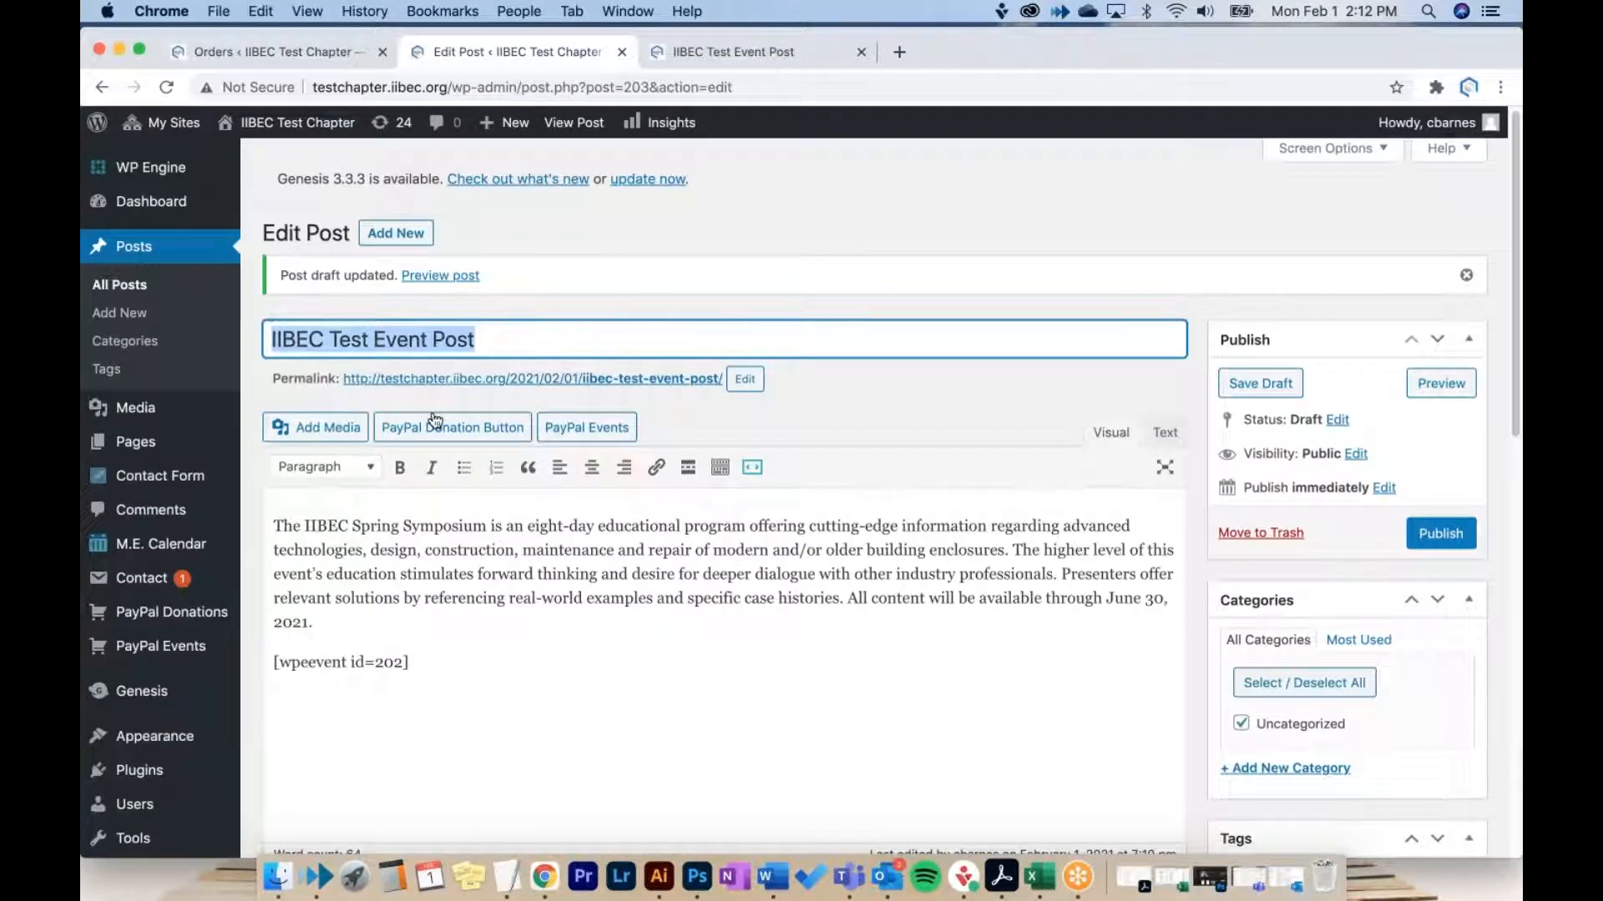
scroll(476, 518, "down", 5)
left_click(546, 662)
key("super+v")
Step: Copy the Spring Symposium description paragraph from the post body into the Meta Description
scroll(622, 662, "down", 3)
left_click(606, 544)
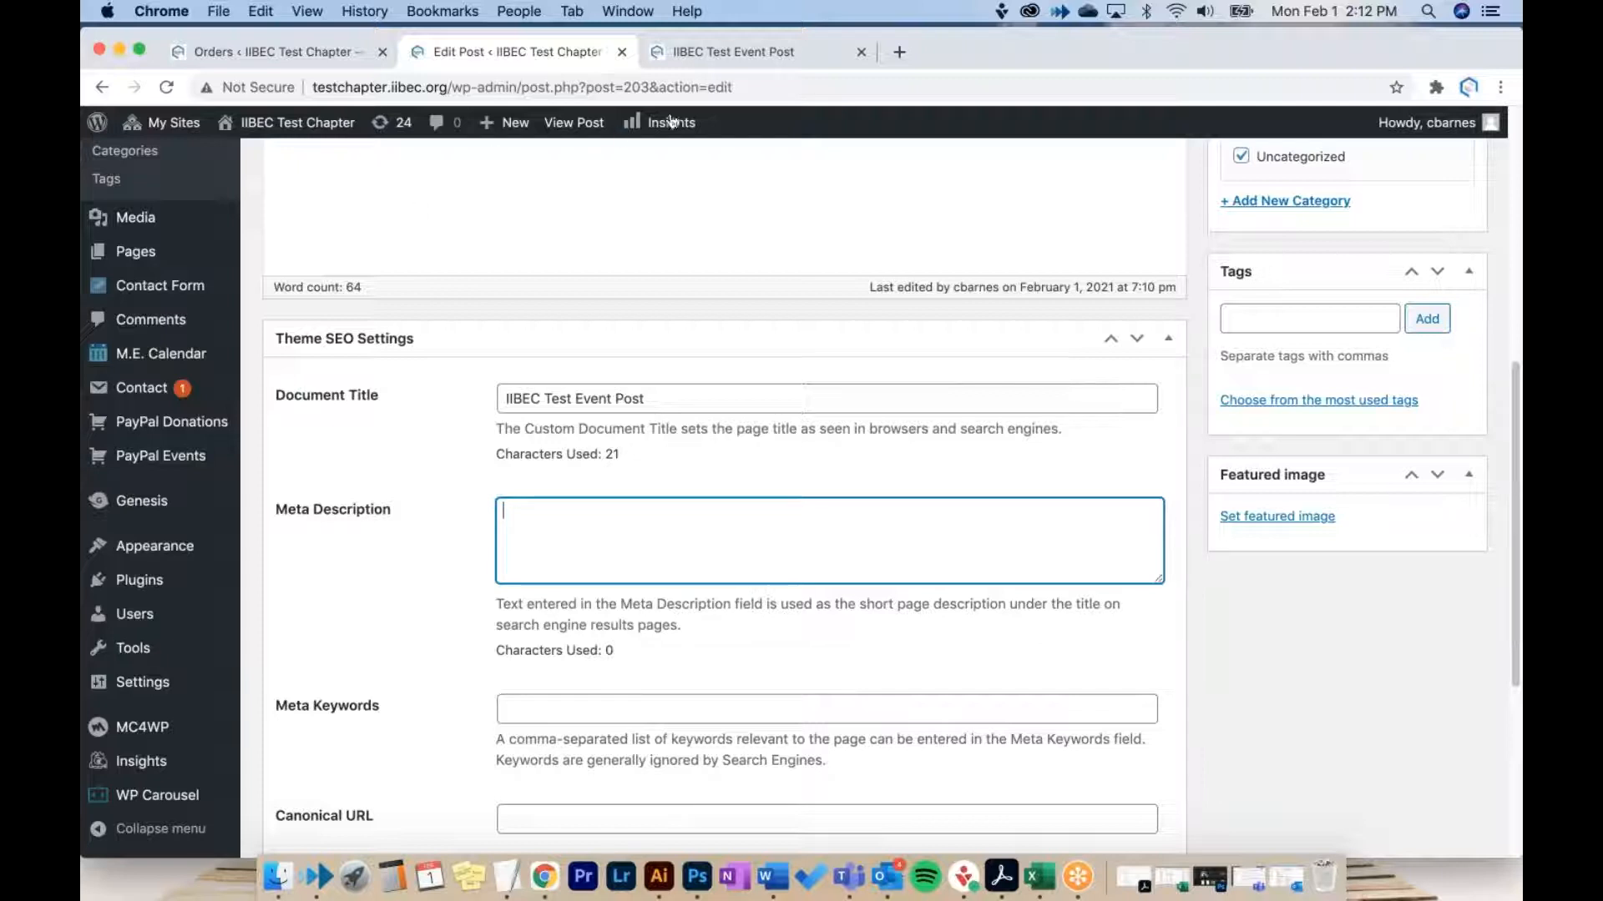
scroll(680, 286, "up", 4)
scroll(418, 643, "up", 3)
left_click_drag(333, 619, 253, 521)
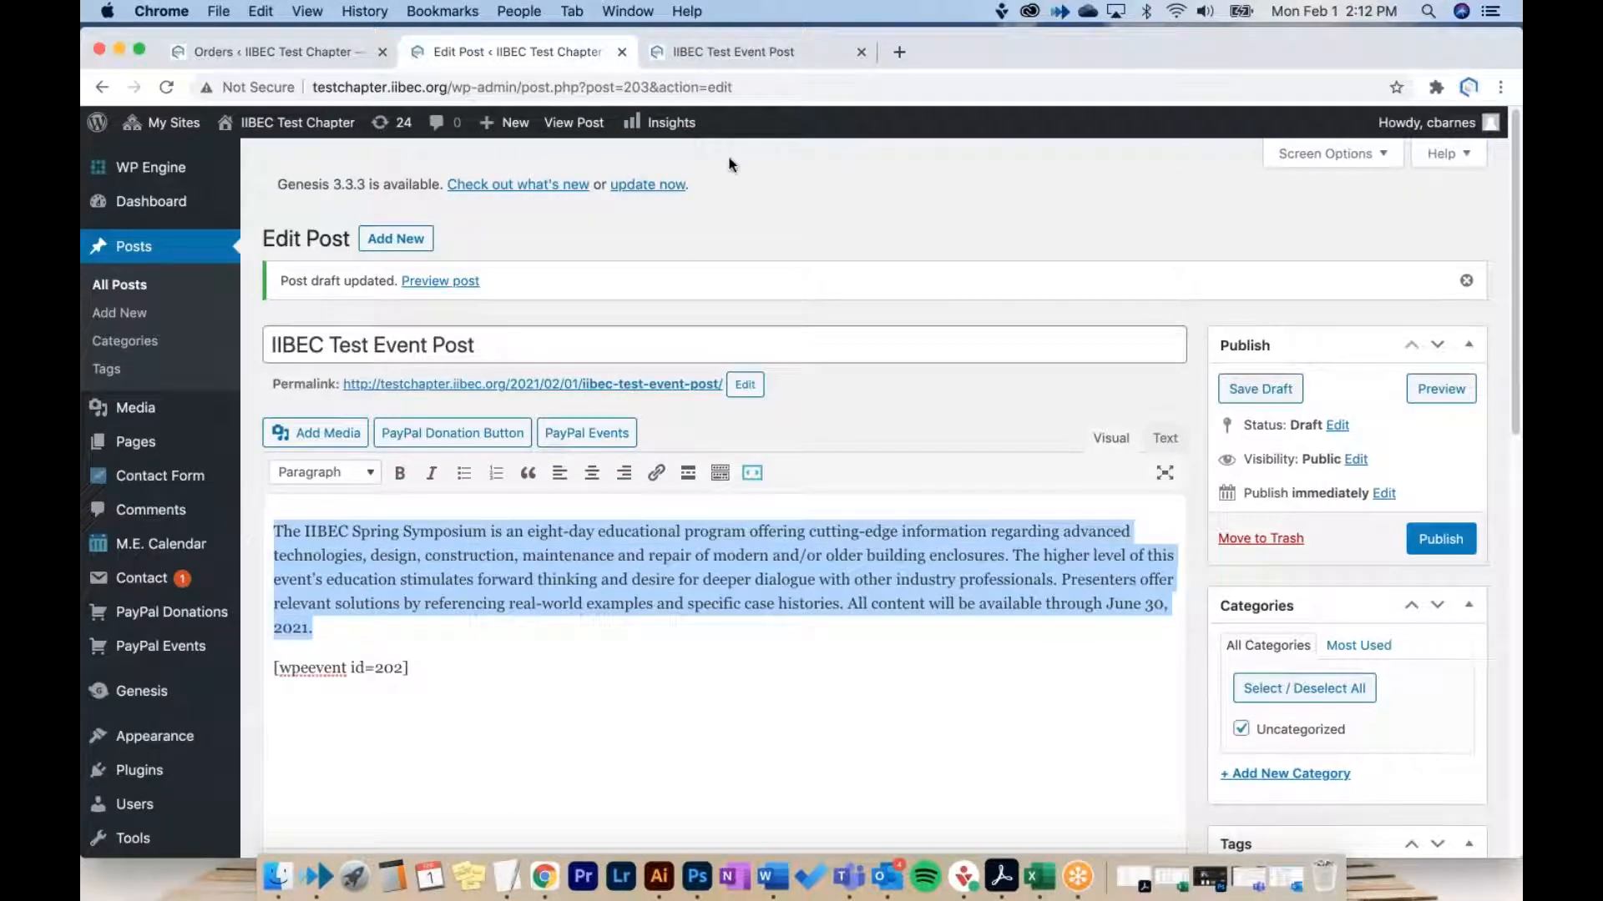
scroll(672, 327, "down", 6)
left_click(622, 439)
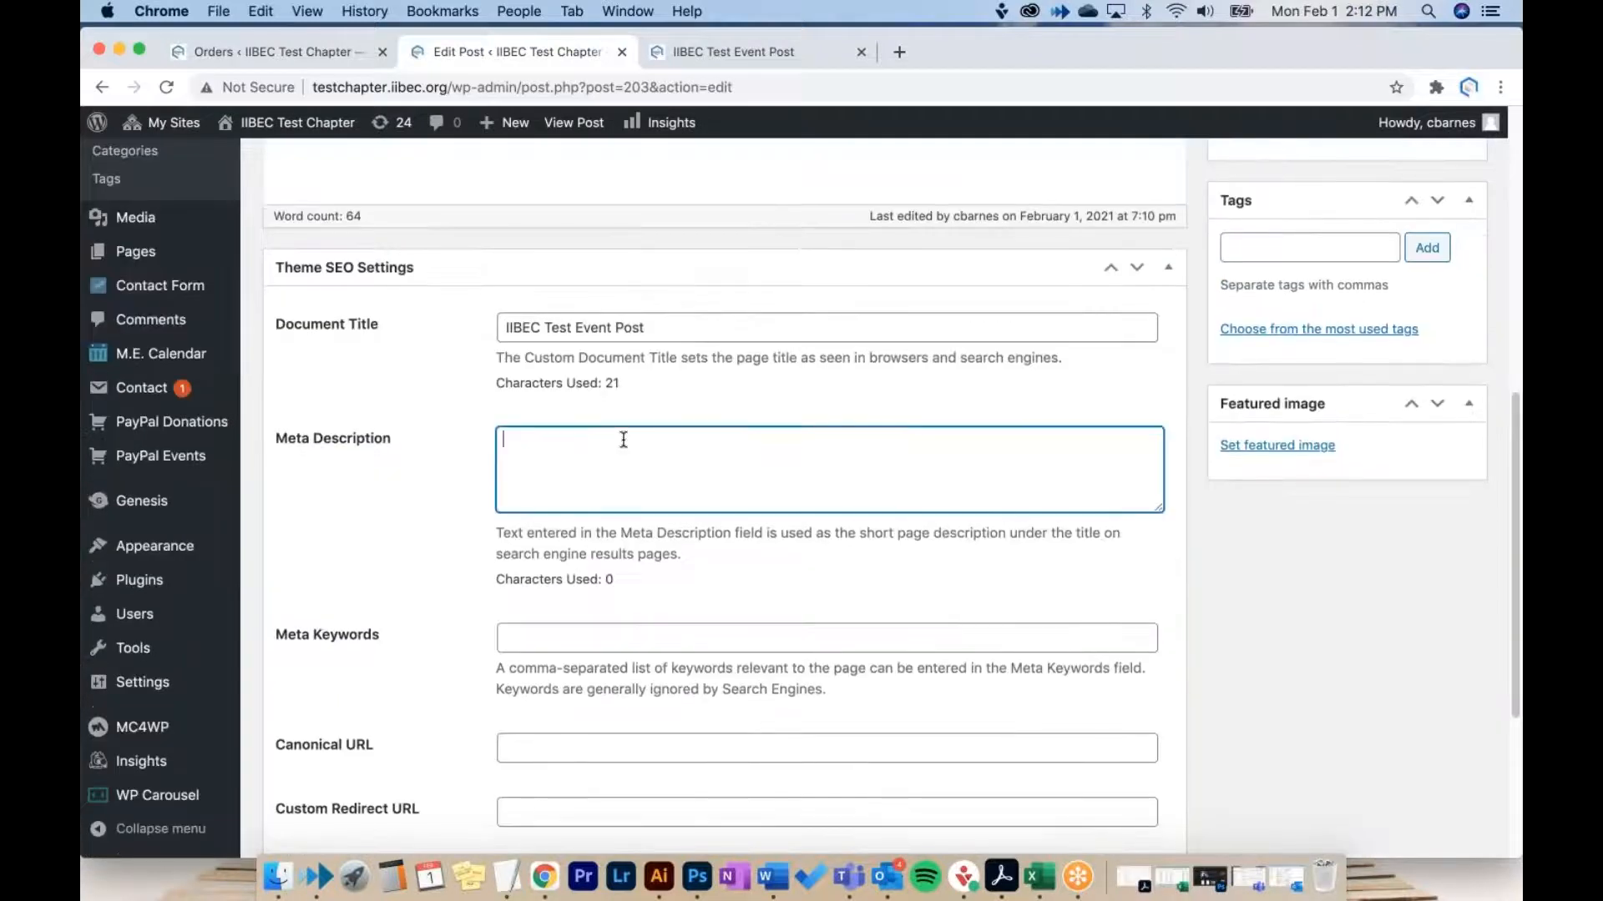
key("super+v")
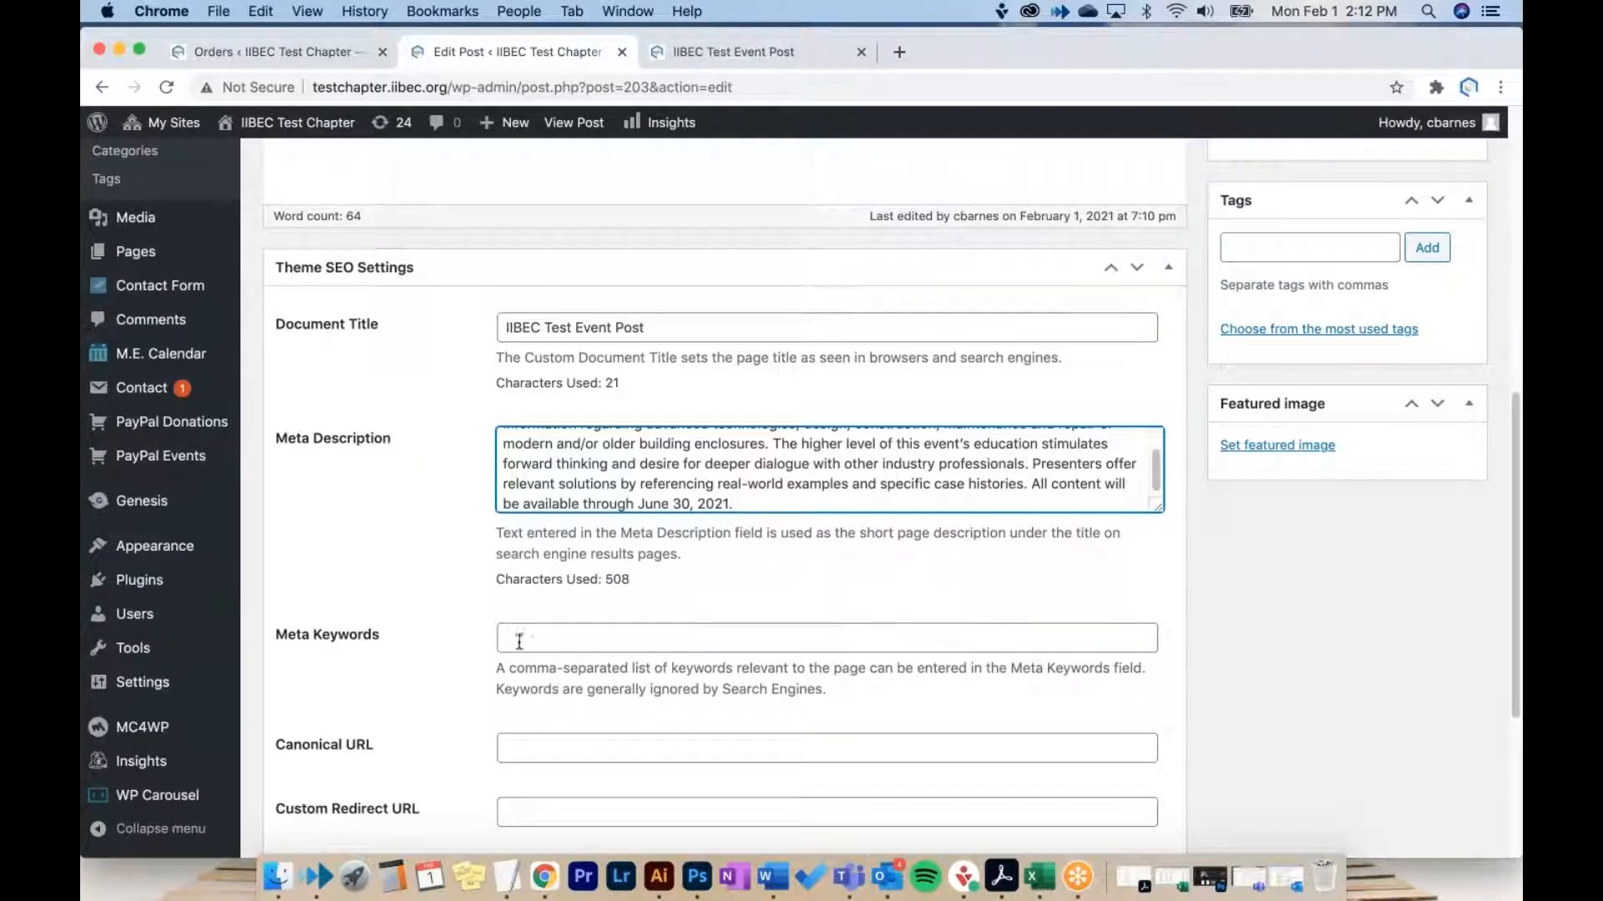
Step: Set the Meta Keywords to "meeting, iibec, chapter event, event"
left_click(675, 643)
left_click(788, 584)
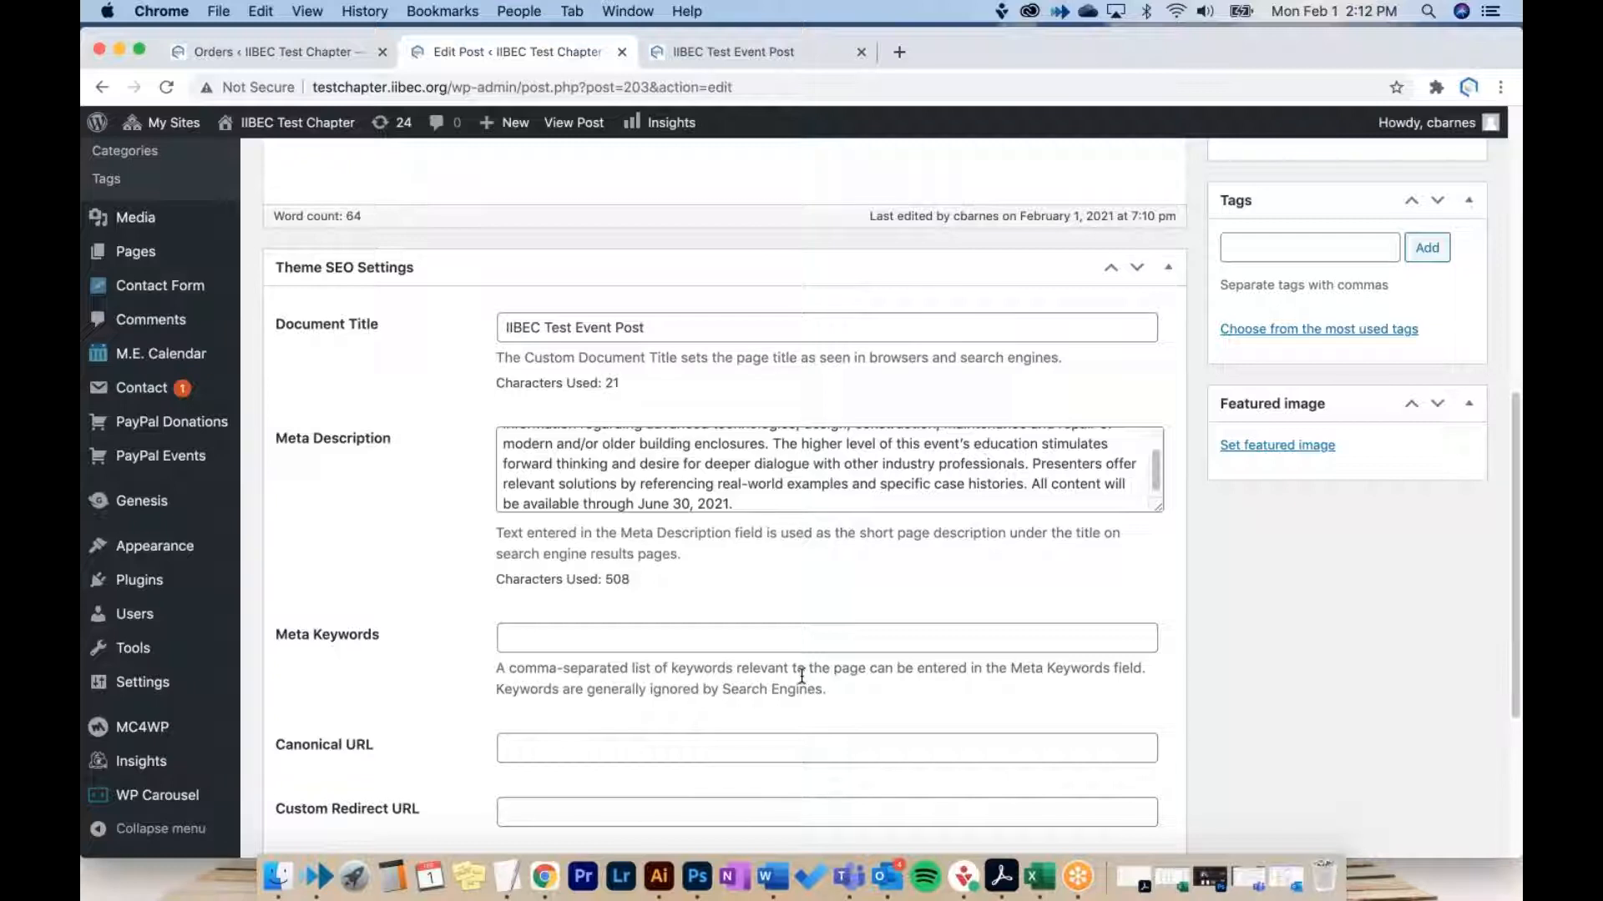
left_click(785, 640)
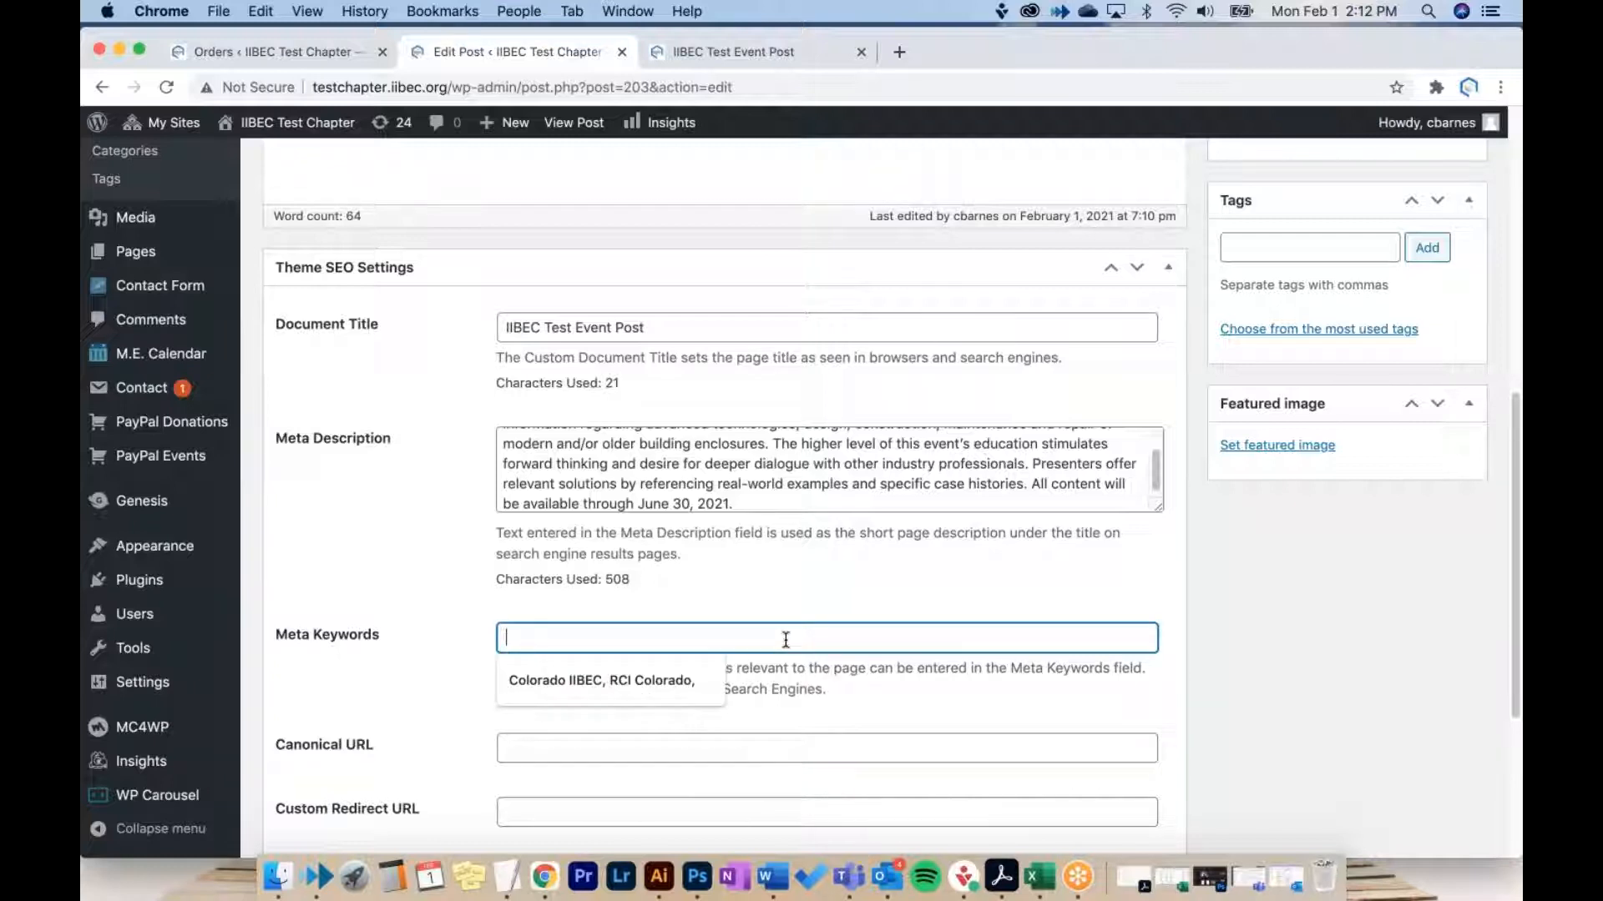
type("meeting, iibec,")
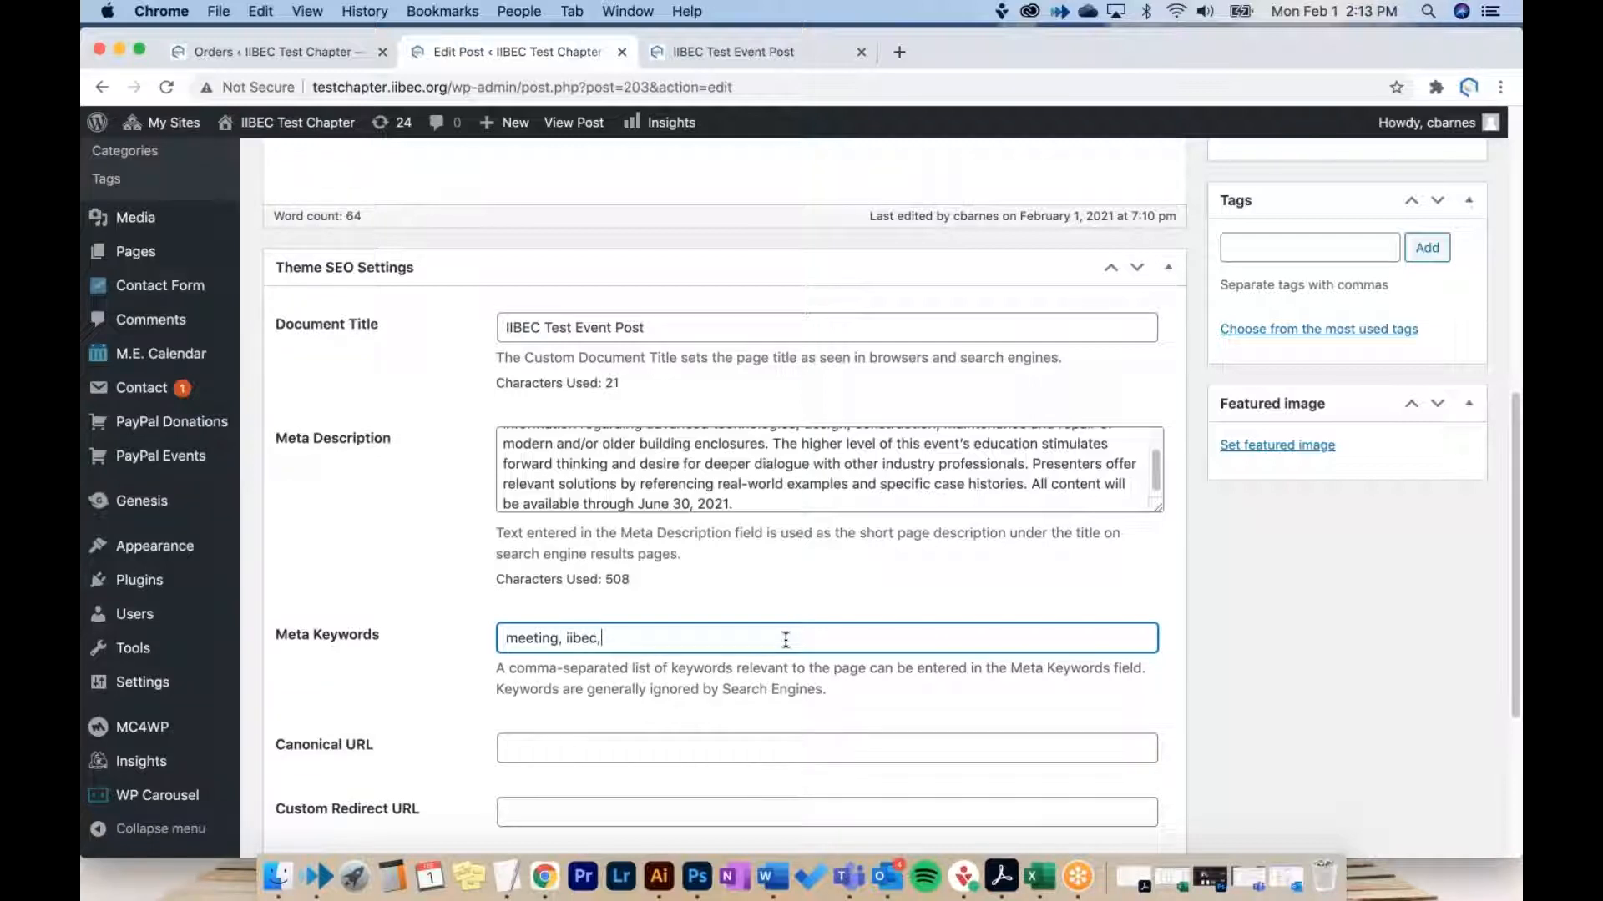
type("chapter event, event")
Step: Examine the post's Canonical URL, Custom Redirect URL and Robots Meta Settings
scroll(871, 591, "down", 5)
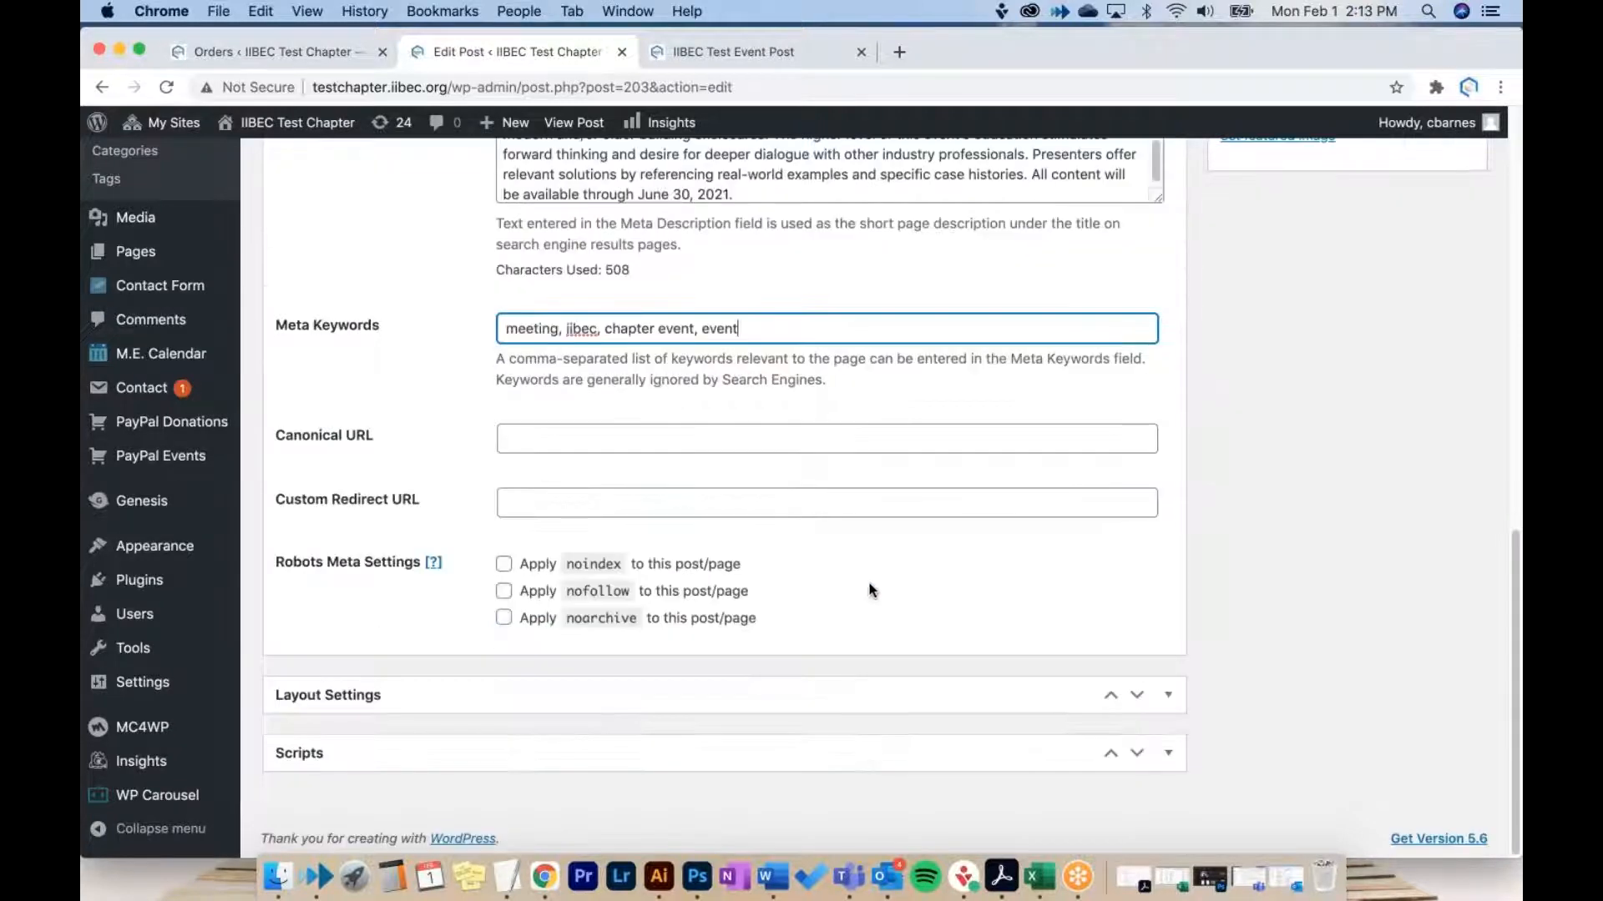
scroll(848, 562, "up", 2)
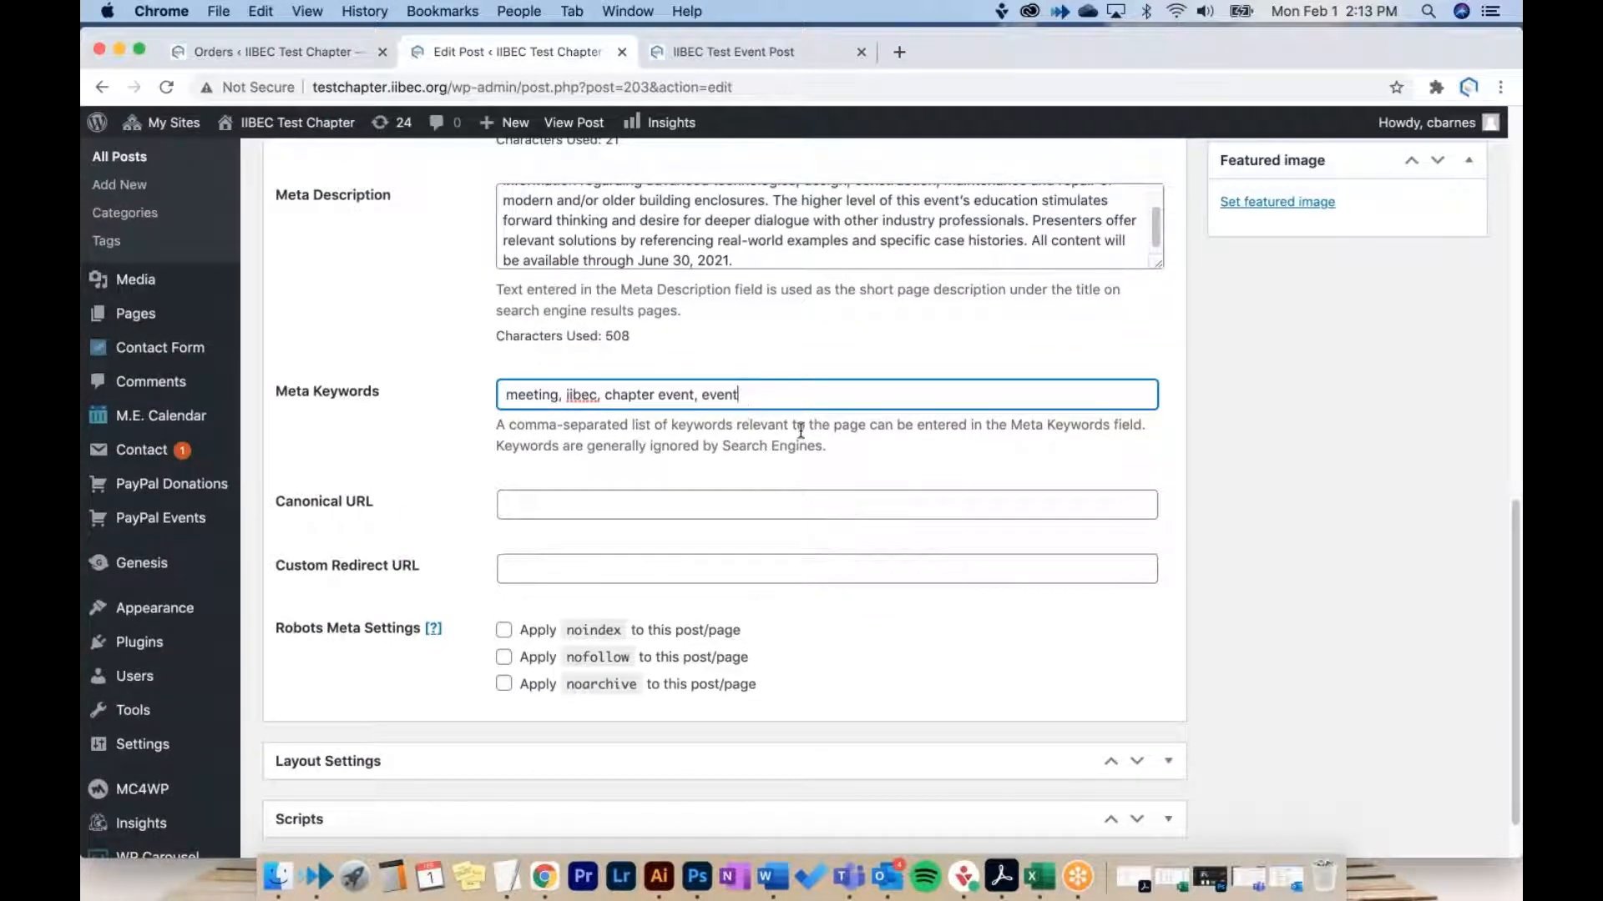
double_click(361, 501)
left_click(429, 500)
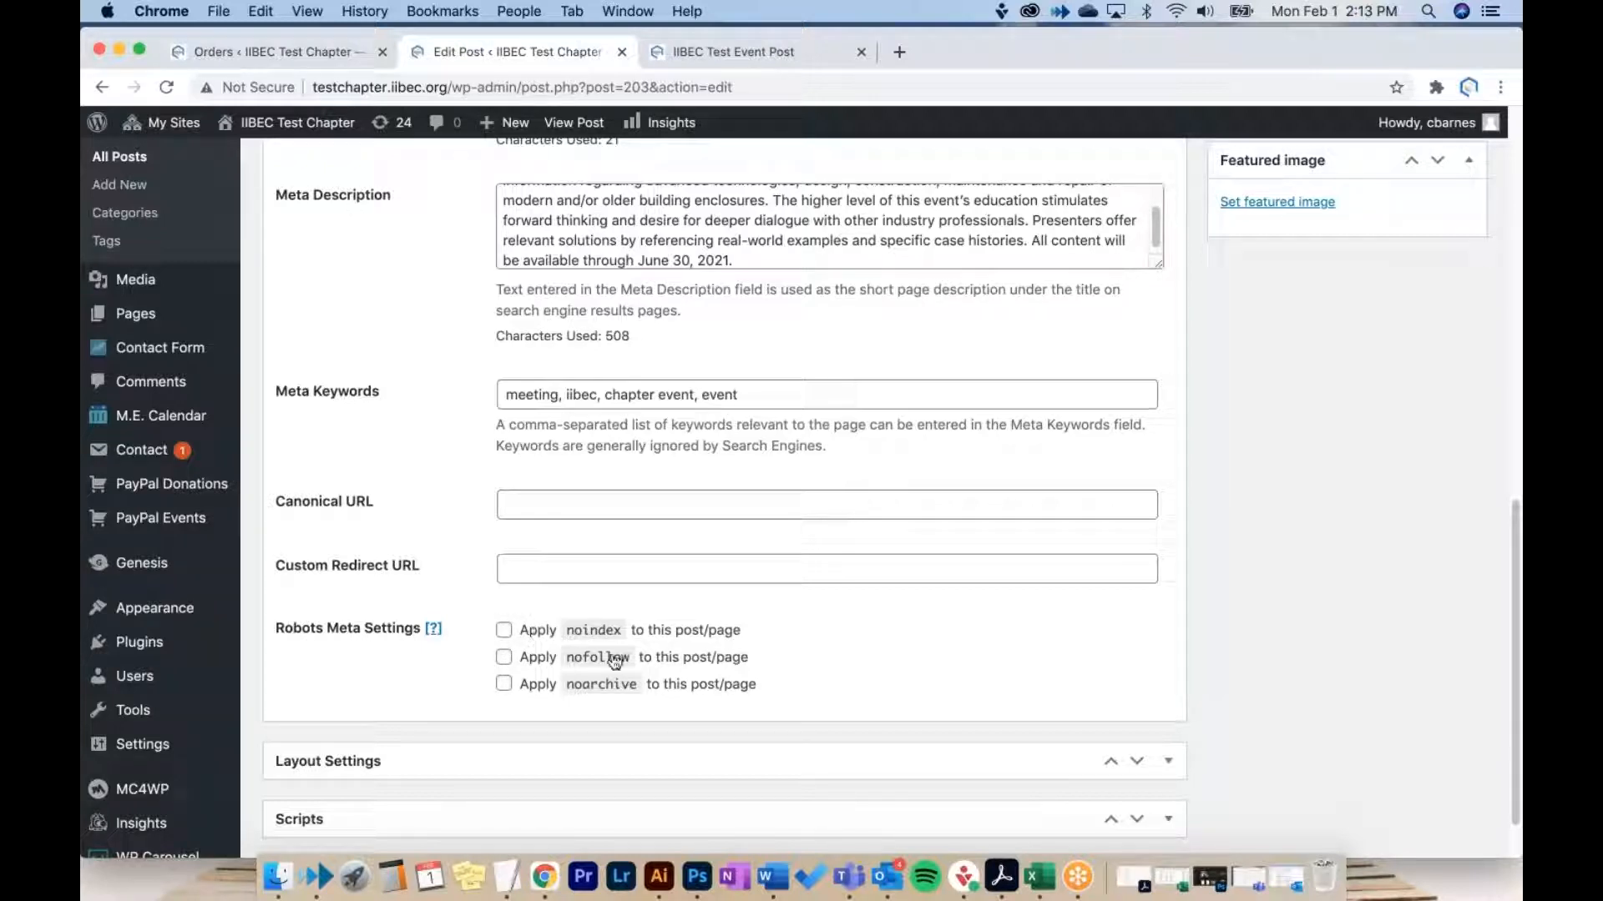
Step: Save the IIBEC Test Event Post as a draft with its completed SEO settings
scroll(924, 514, "up", 8)
scroll(924, 514, "up", 3)
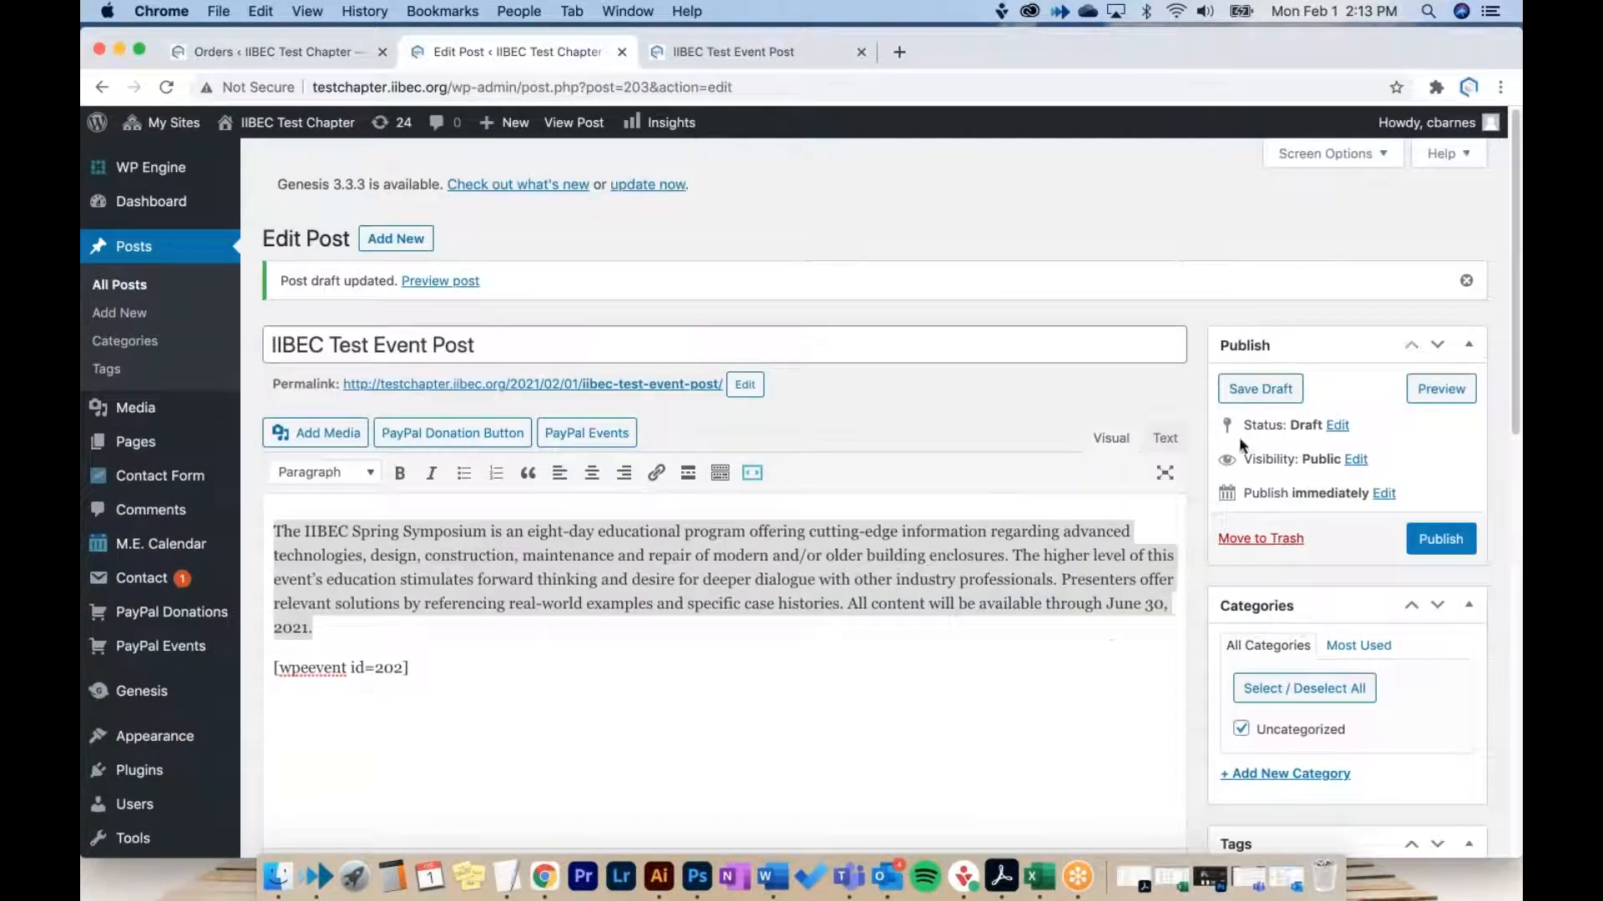
left_click(1263, 390)
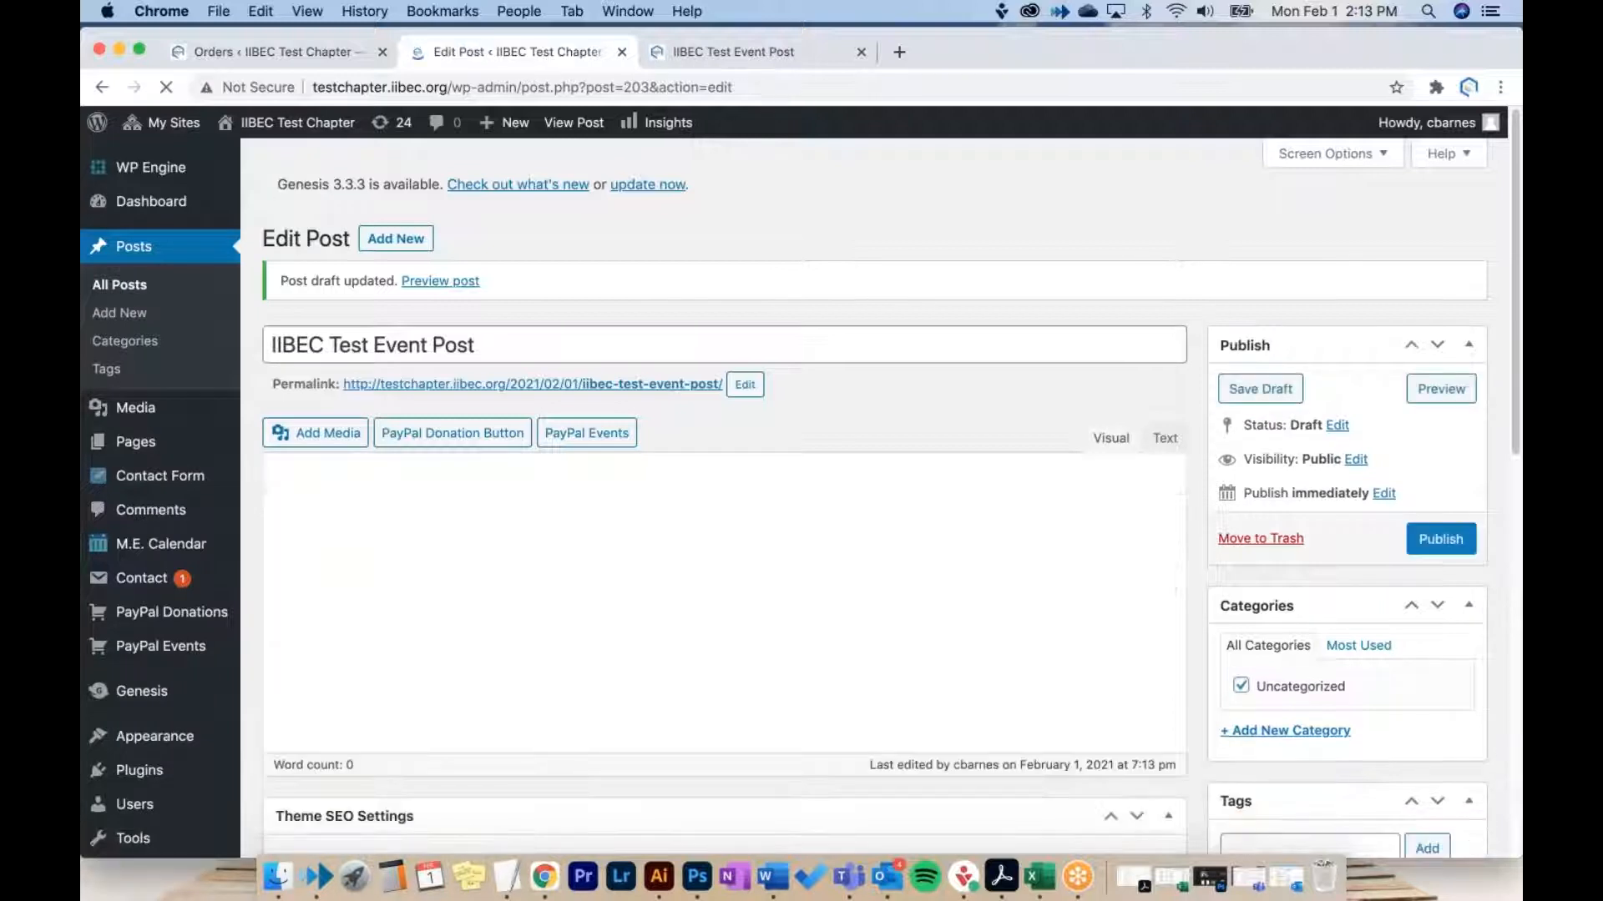
Step: Reload the preview of the IIBEC Test Event Post and review its description and ticket options
left_click(751, 47)
left_click(165, 90)
scroll(185, 255, "down", 4)
scroll(186, 254, "up", 3)
scroll(188, 253, "up", 3)
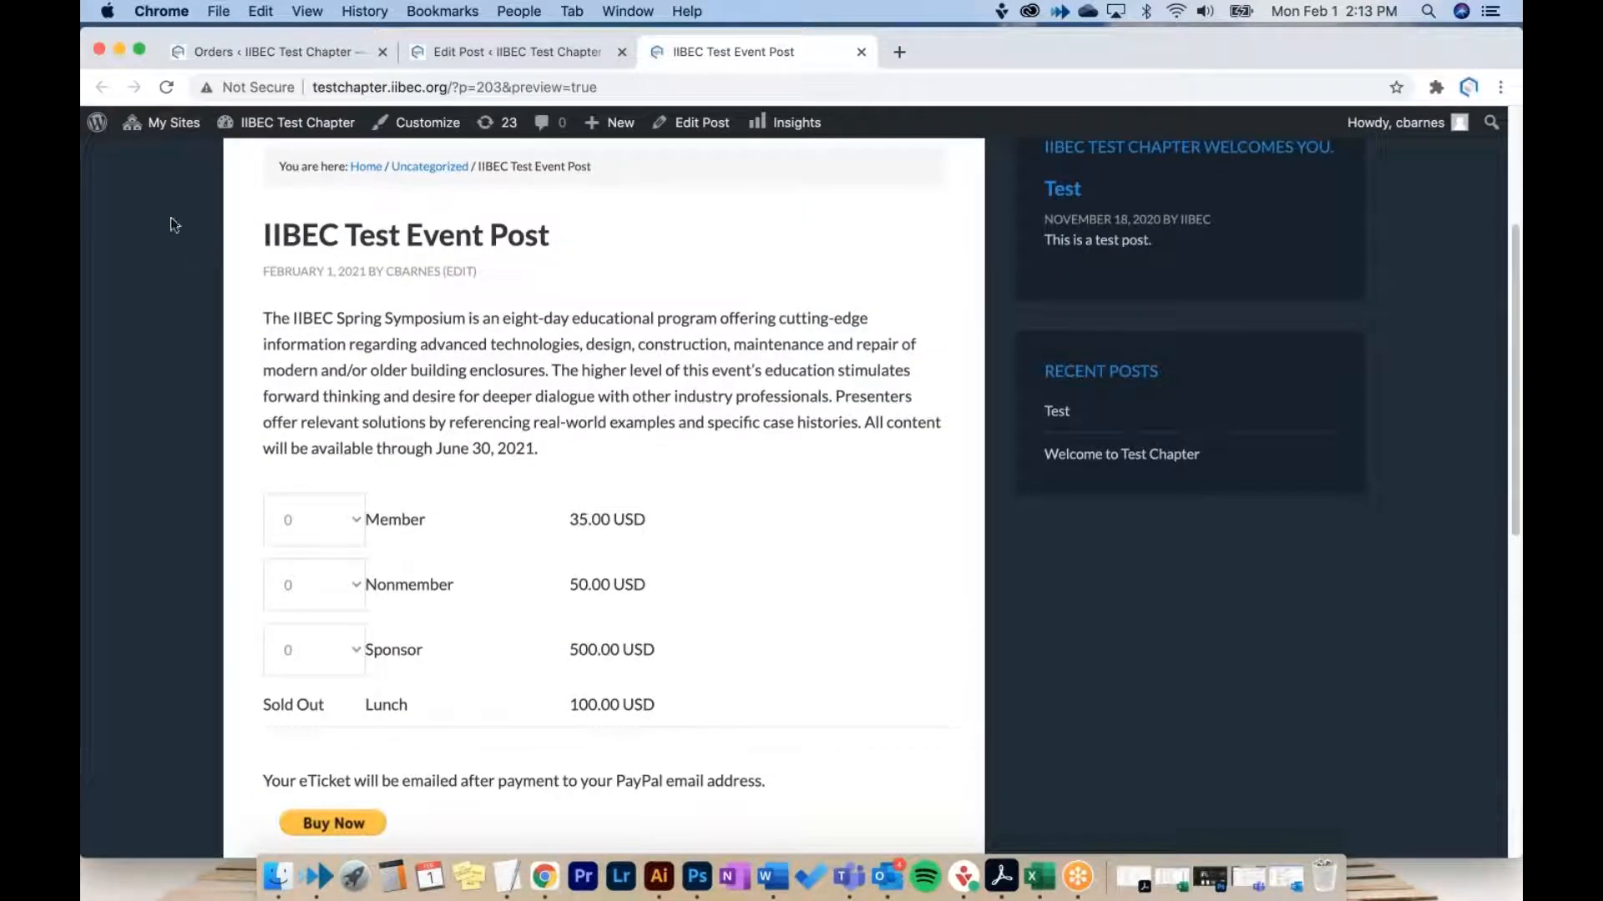
Step: Return to the post editor and start a new event in M.E. Calendar
left_click(468, 52)
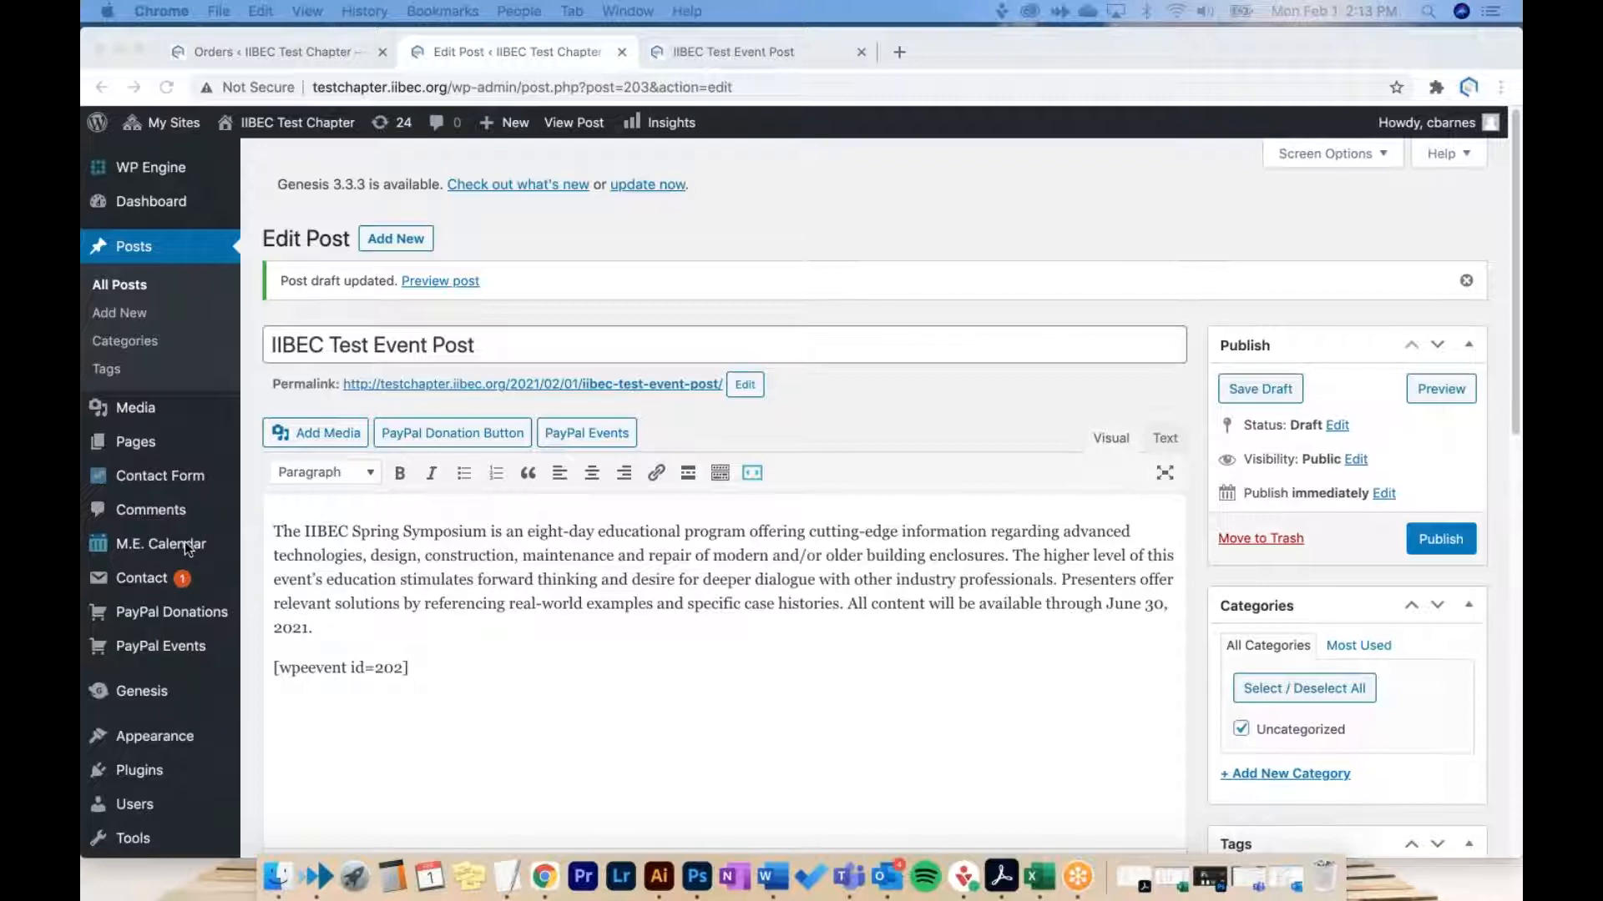
mouse_move(174, 552)
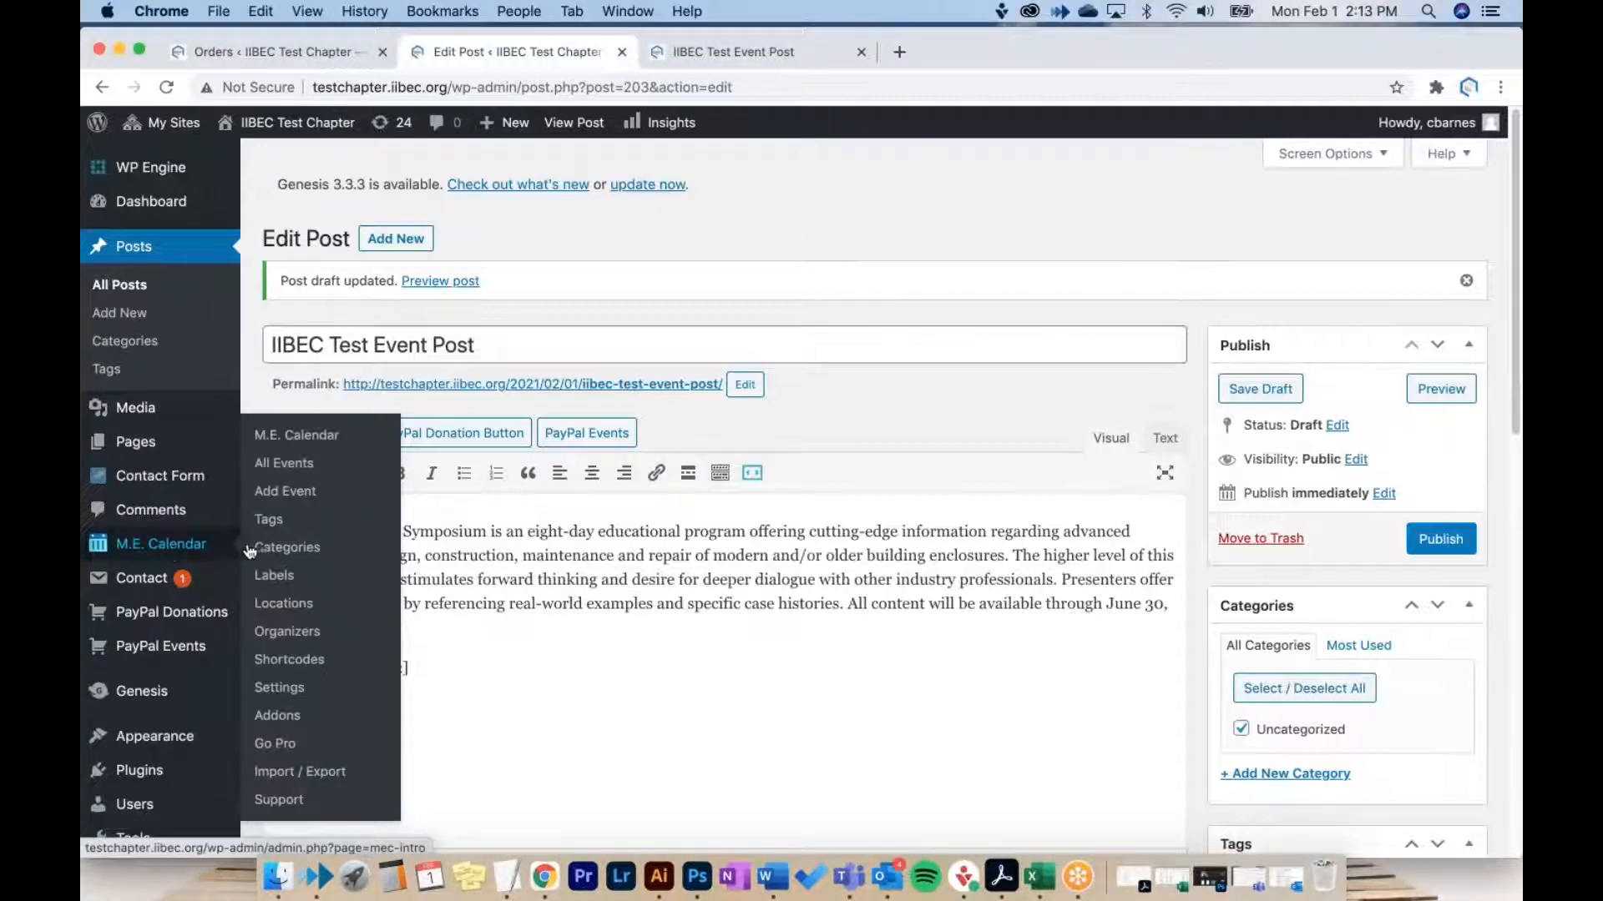
left_click(275, 495)
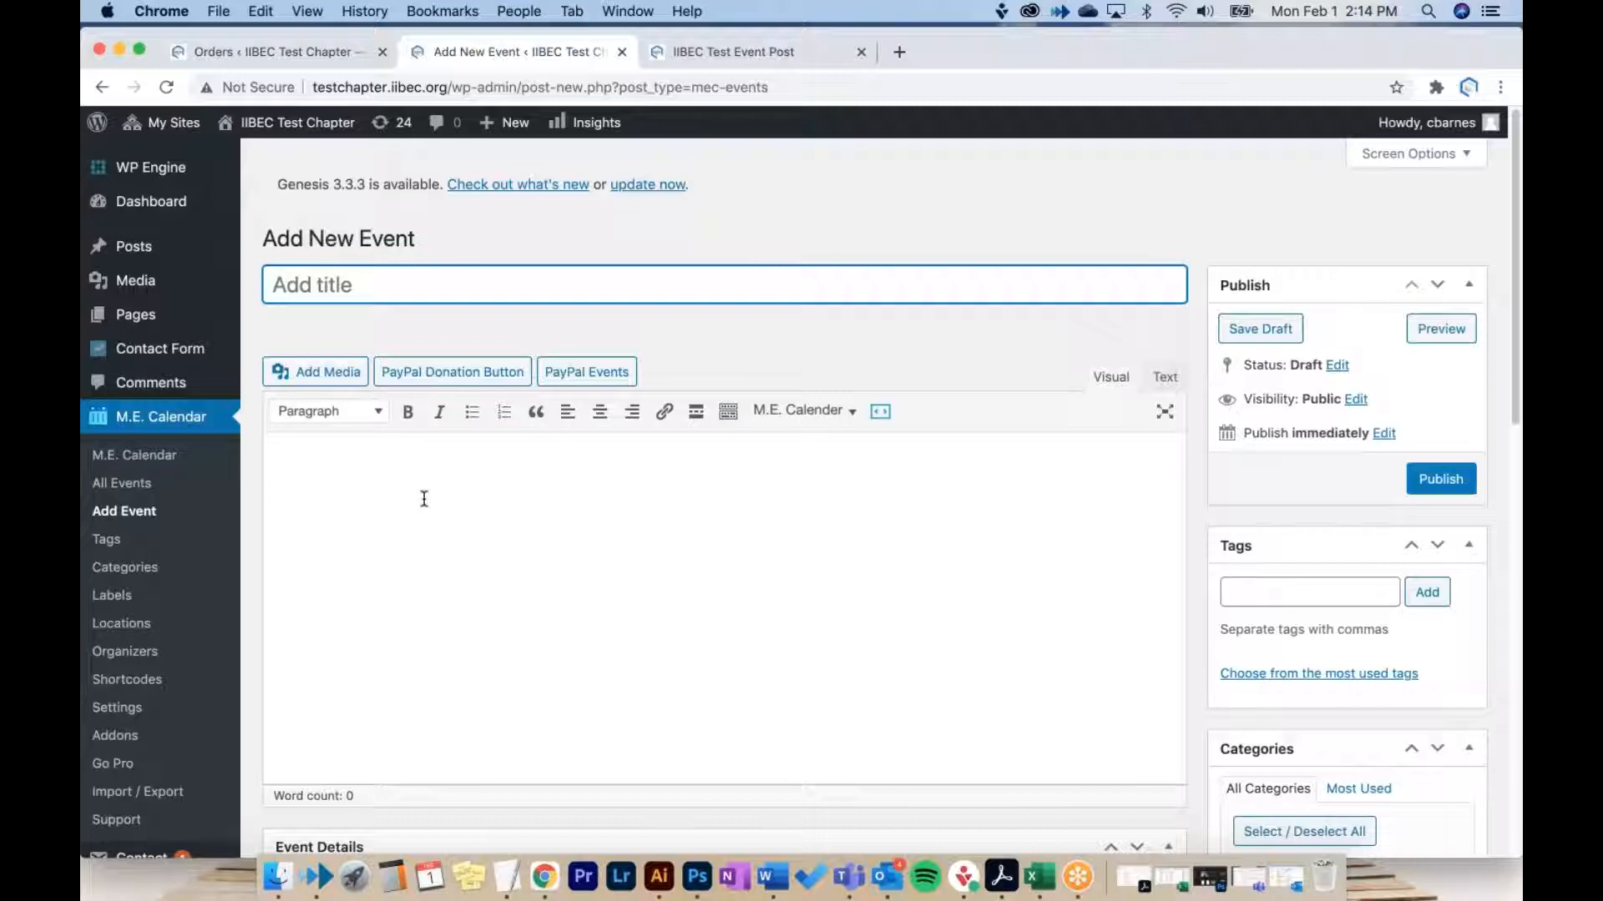
Step: Copy "IIBEC Test Event" from the previewed post's heading and paste it as the new calendar event's title
left_click(743, 63)
left_click(544, 48)
left_click(718, 52)
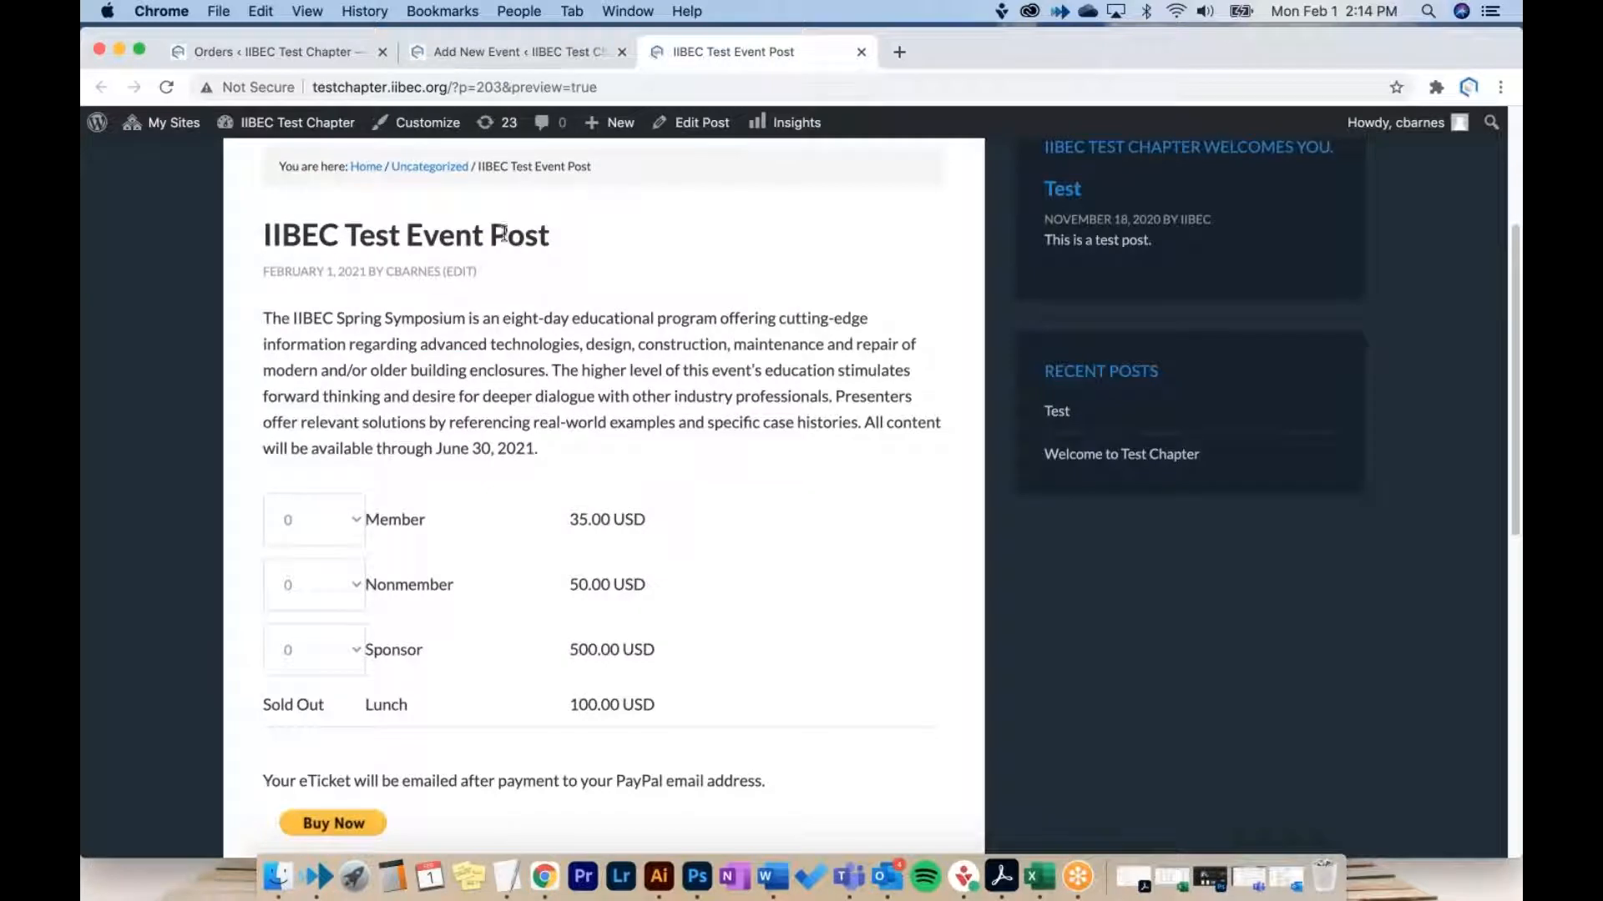
left_click_drag(484, 235, 288, 225)
key("super+c")
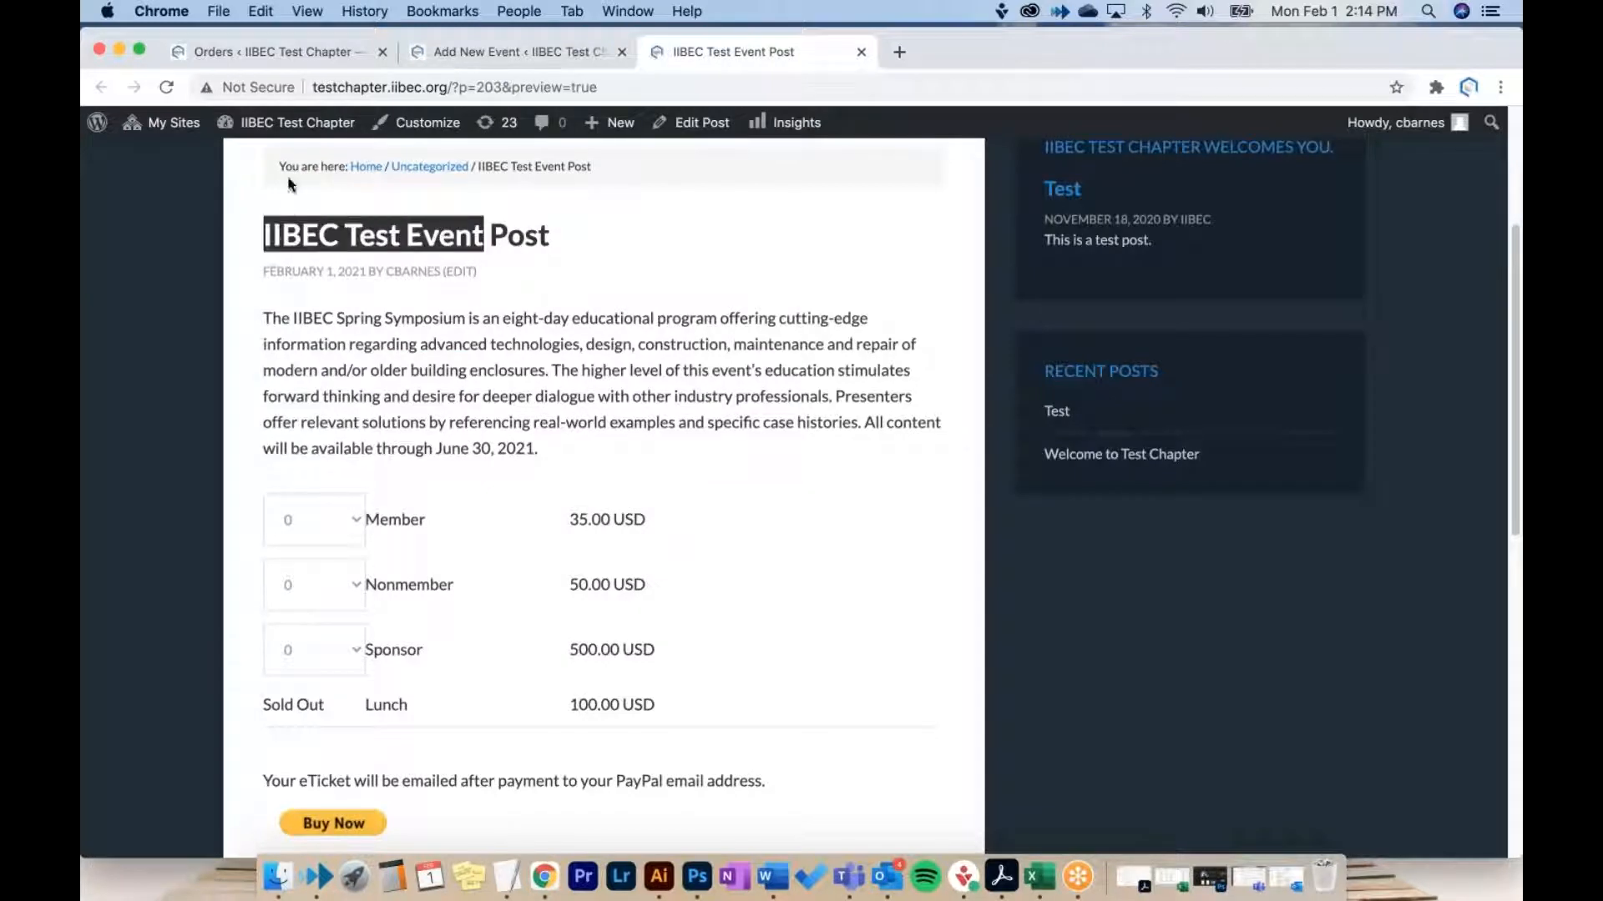
left_click(439, 62)
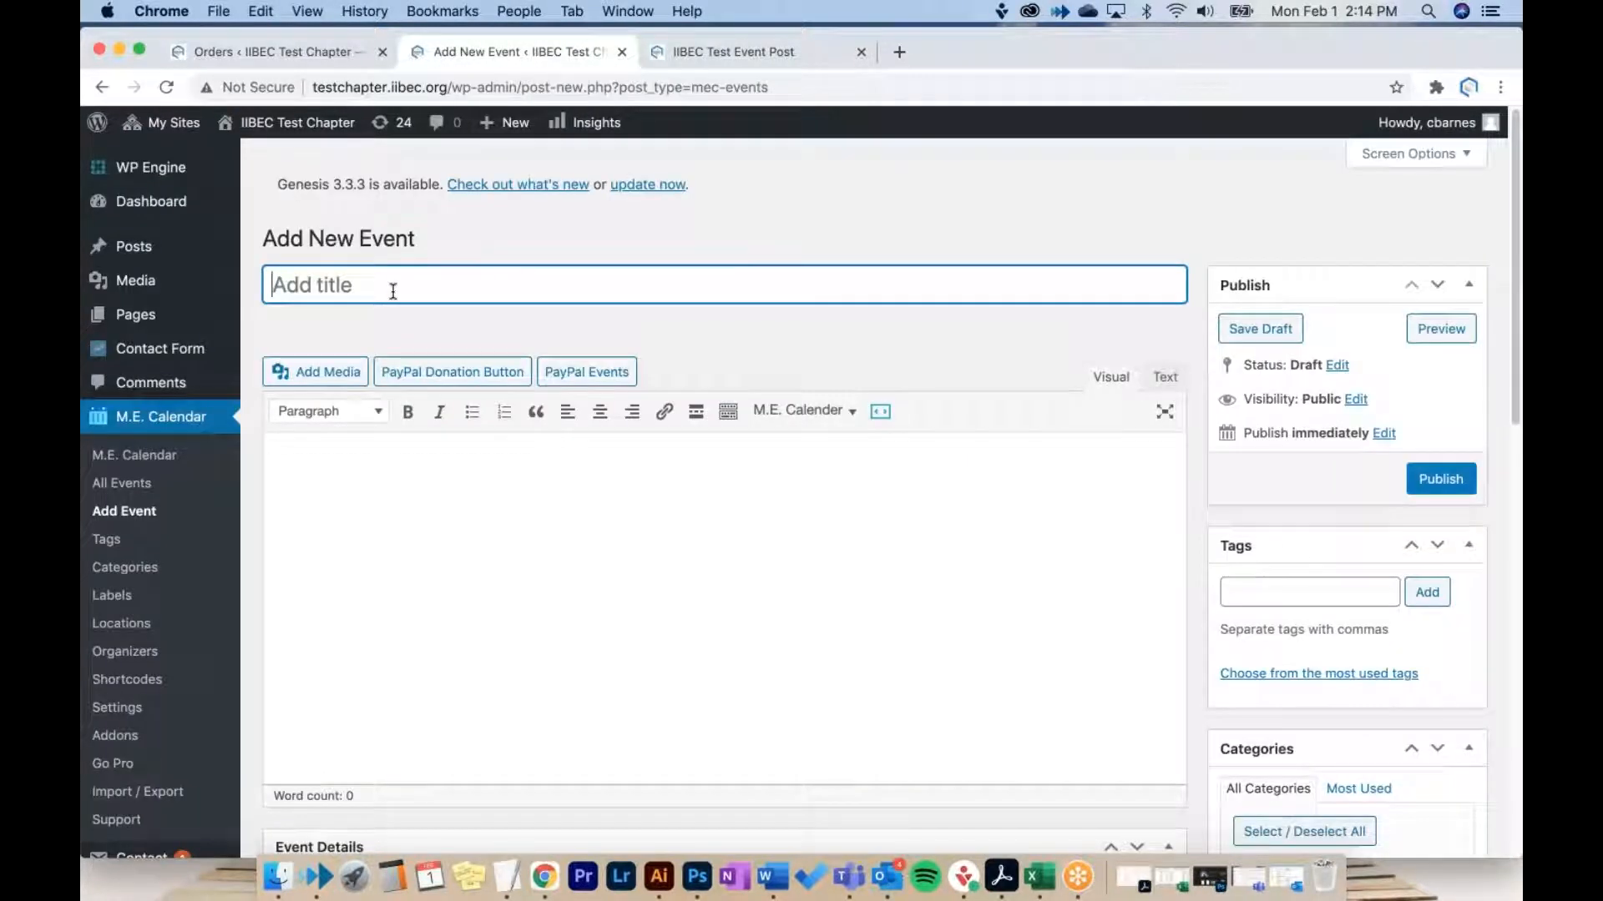
key("super+v")
Step: Paste the IIBEC Spring Symposium description paragraph into the calendar event's body
left_click(419, 461)
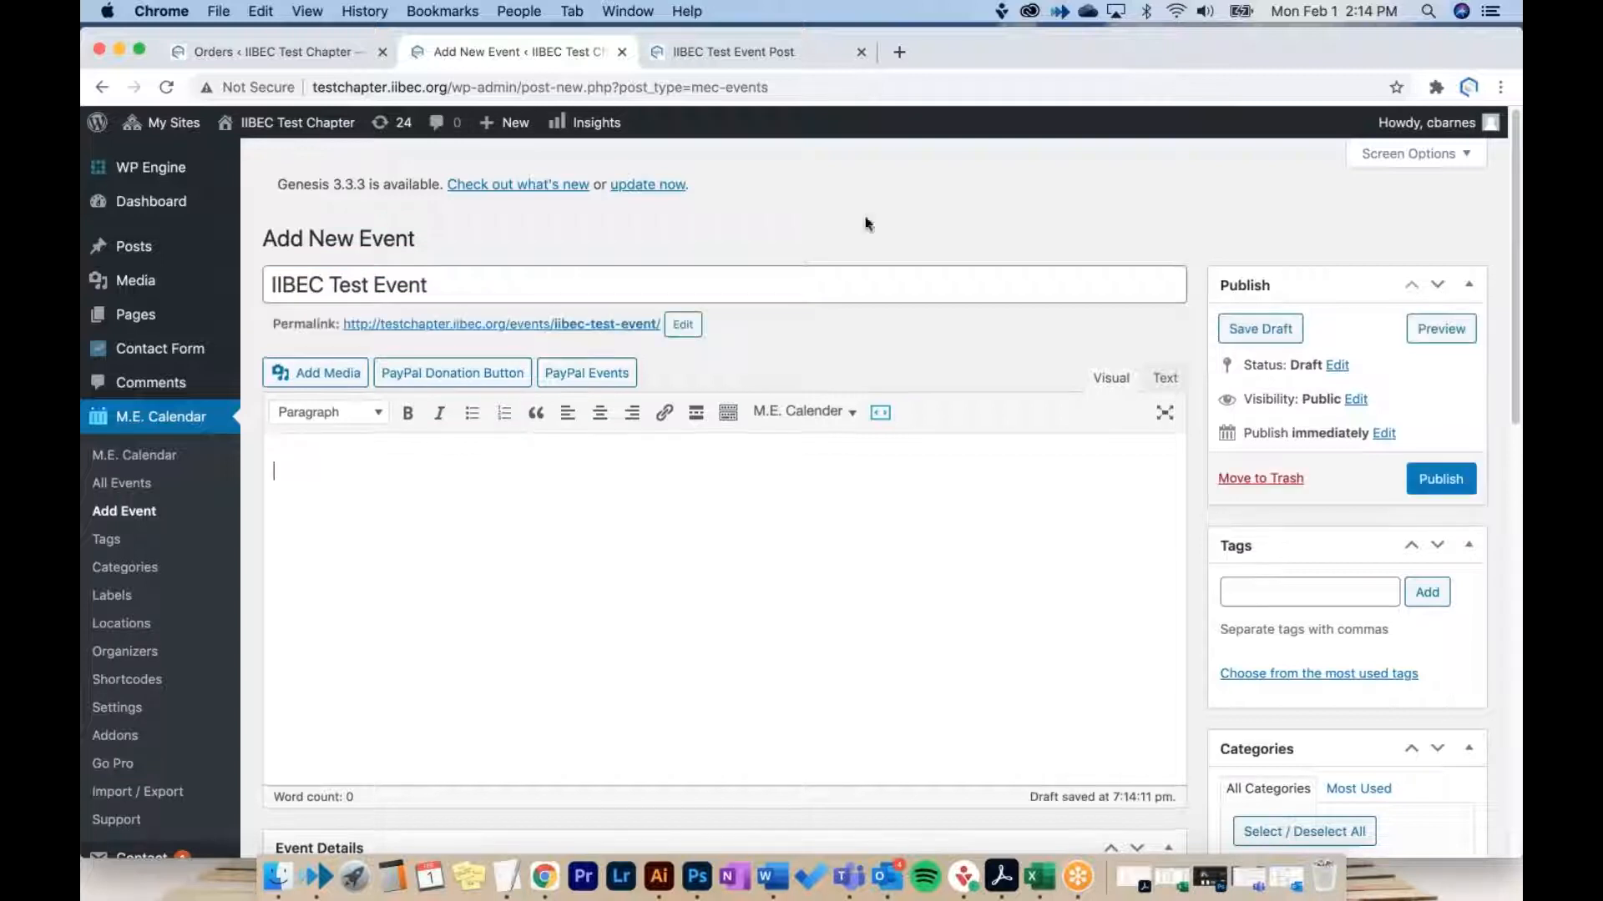
left_click(585, 568)
type("The IIBEC Spring Symposium is an eight-day educational program offering cutting-edge information regarding advanced technologies, design, construction, maintenance and repair of modern and/or older building enclosures. The higher level of this event’s education stimulates forward thinking and desire for deeper dialogue with other industry professionals. Presenters offer relevant solutions by referencing real-world examples and specific case histories. All content will be available through June 30, 2021.")
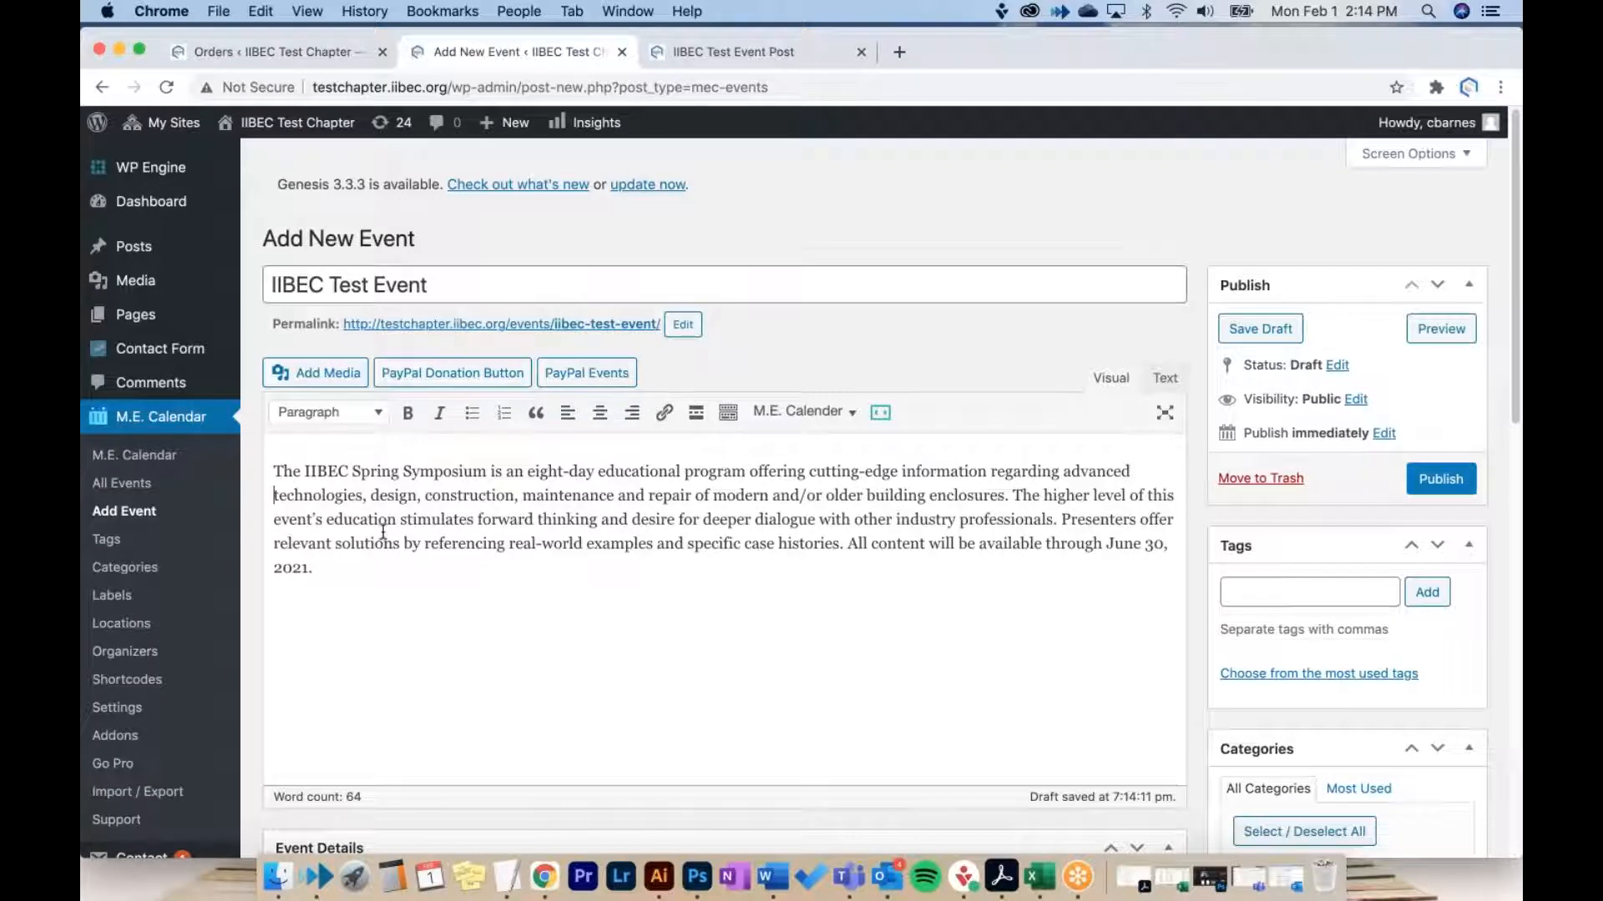
Step: Insert the city skyline image il_fullxfull.1399100495_ne04-scaled.jpg from the Media Library into the event description
left_click(343, 386)
left_click(405, 396)
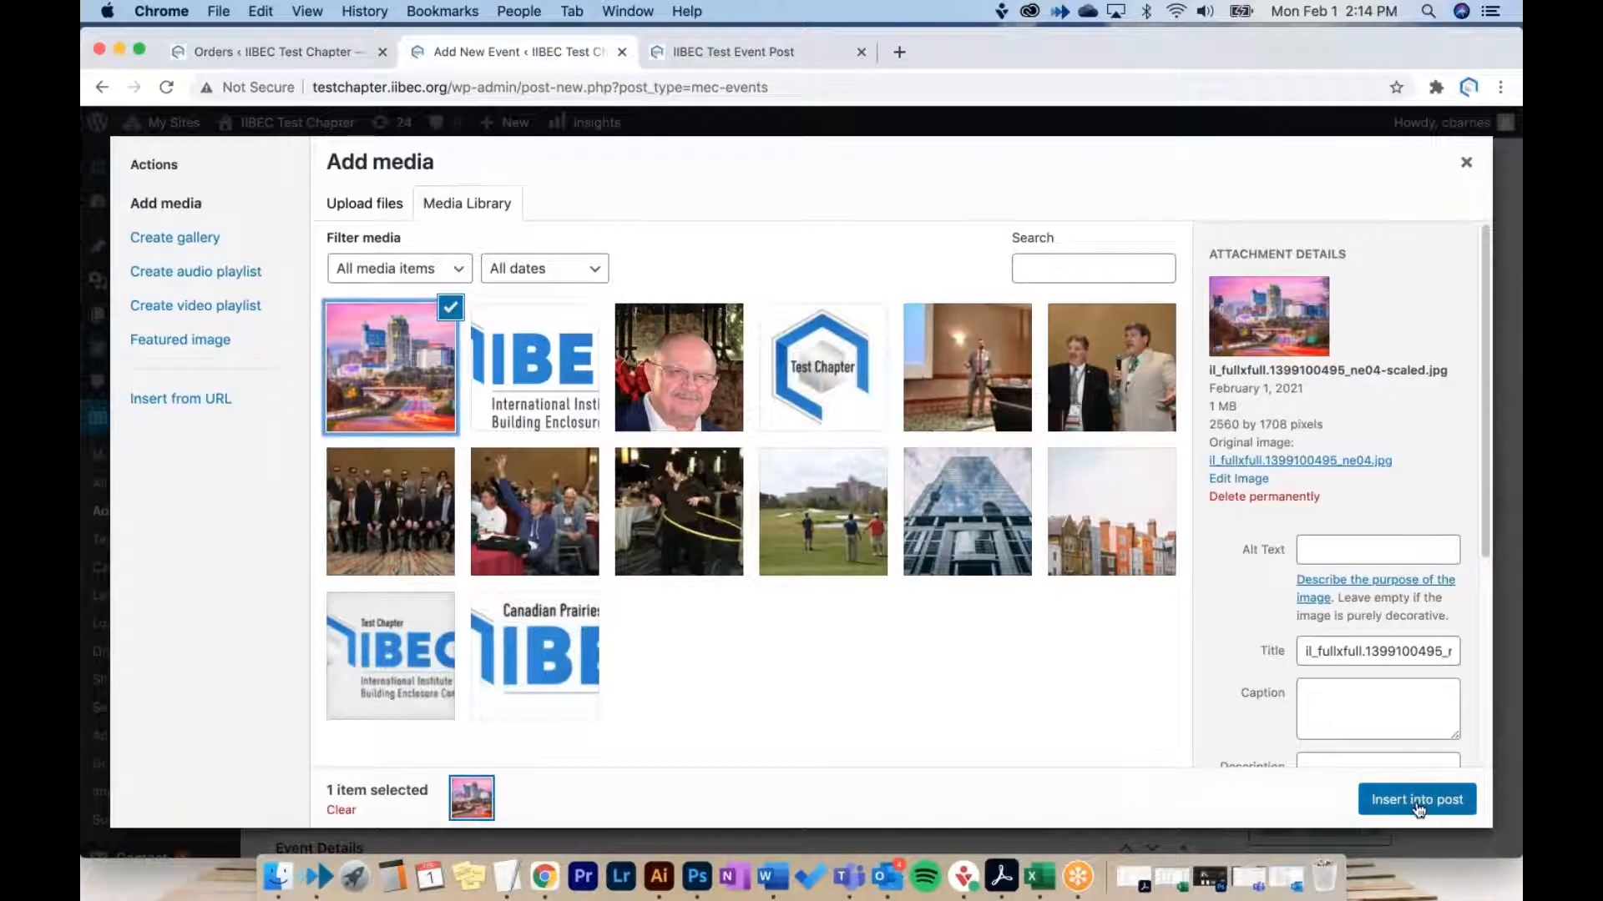
left_click(1417, 803)
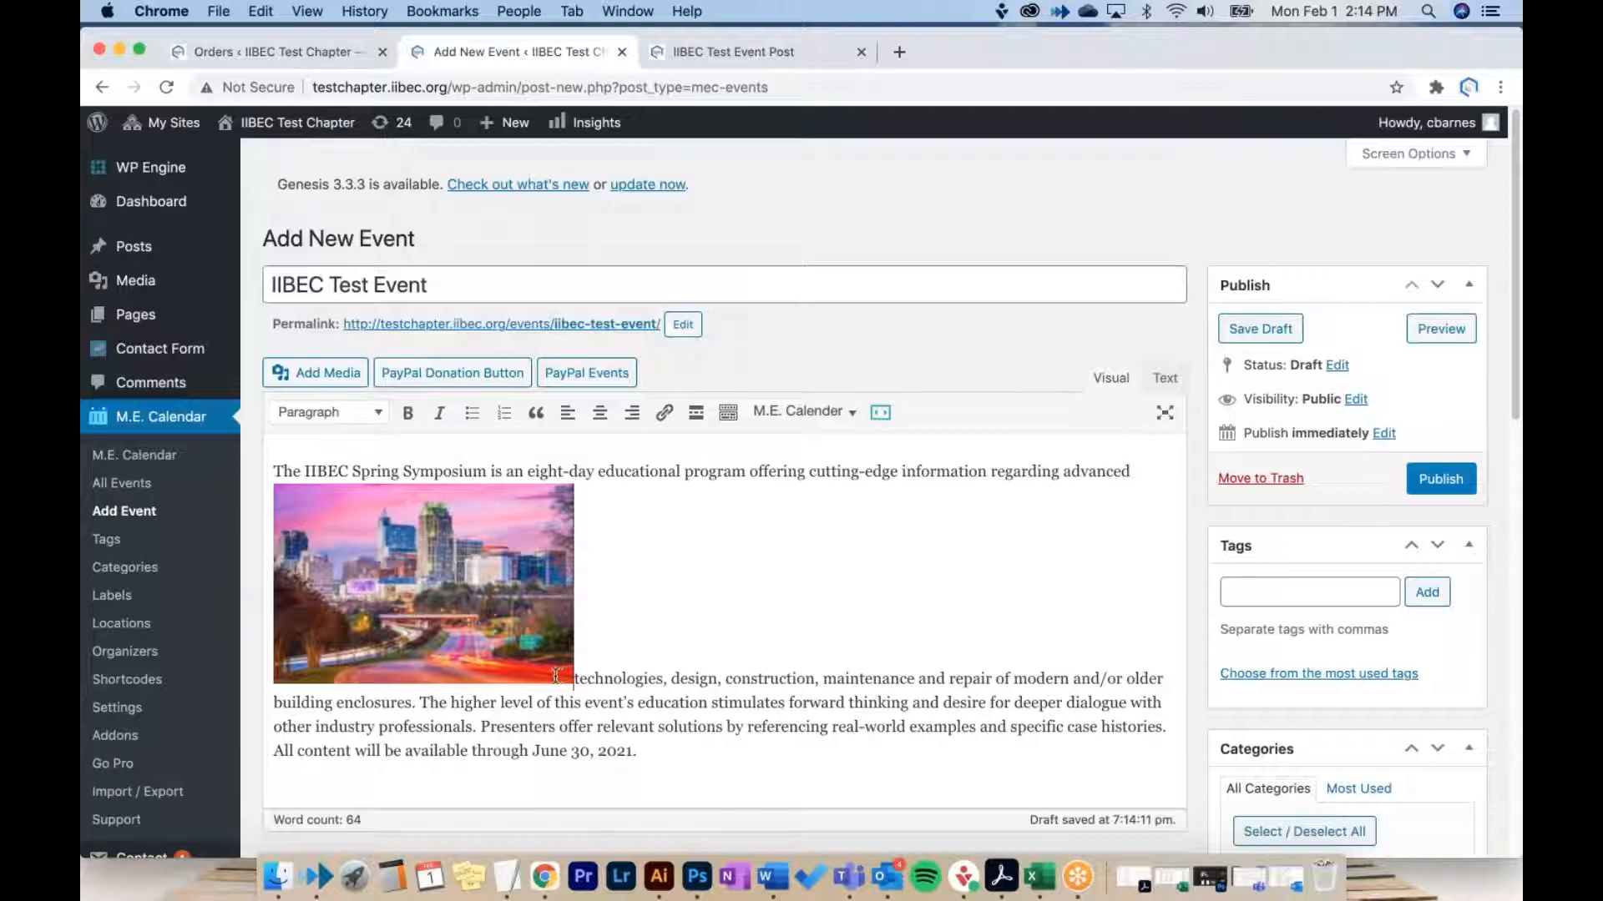
Step: Try left and right alignment on the skyline image and settle on left so the description wraps beside it
left_click(394, 587)
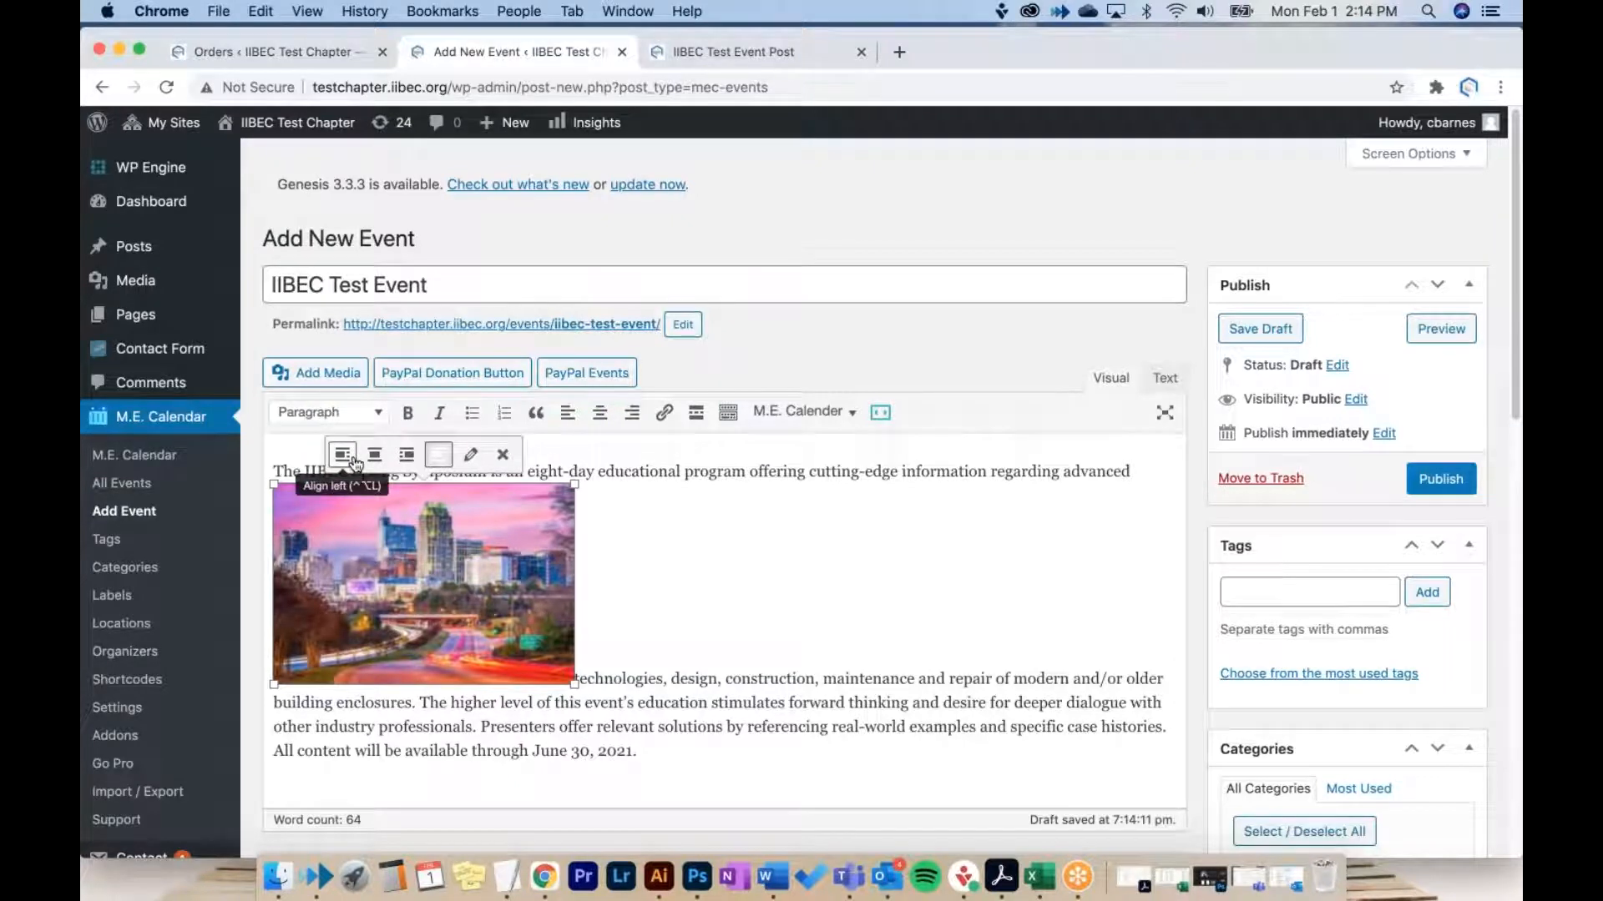
left_click(355, 462)
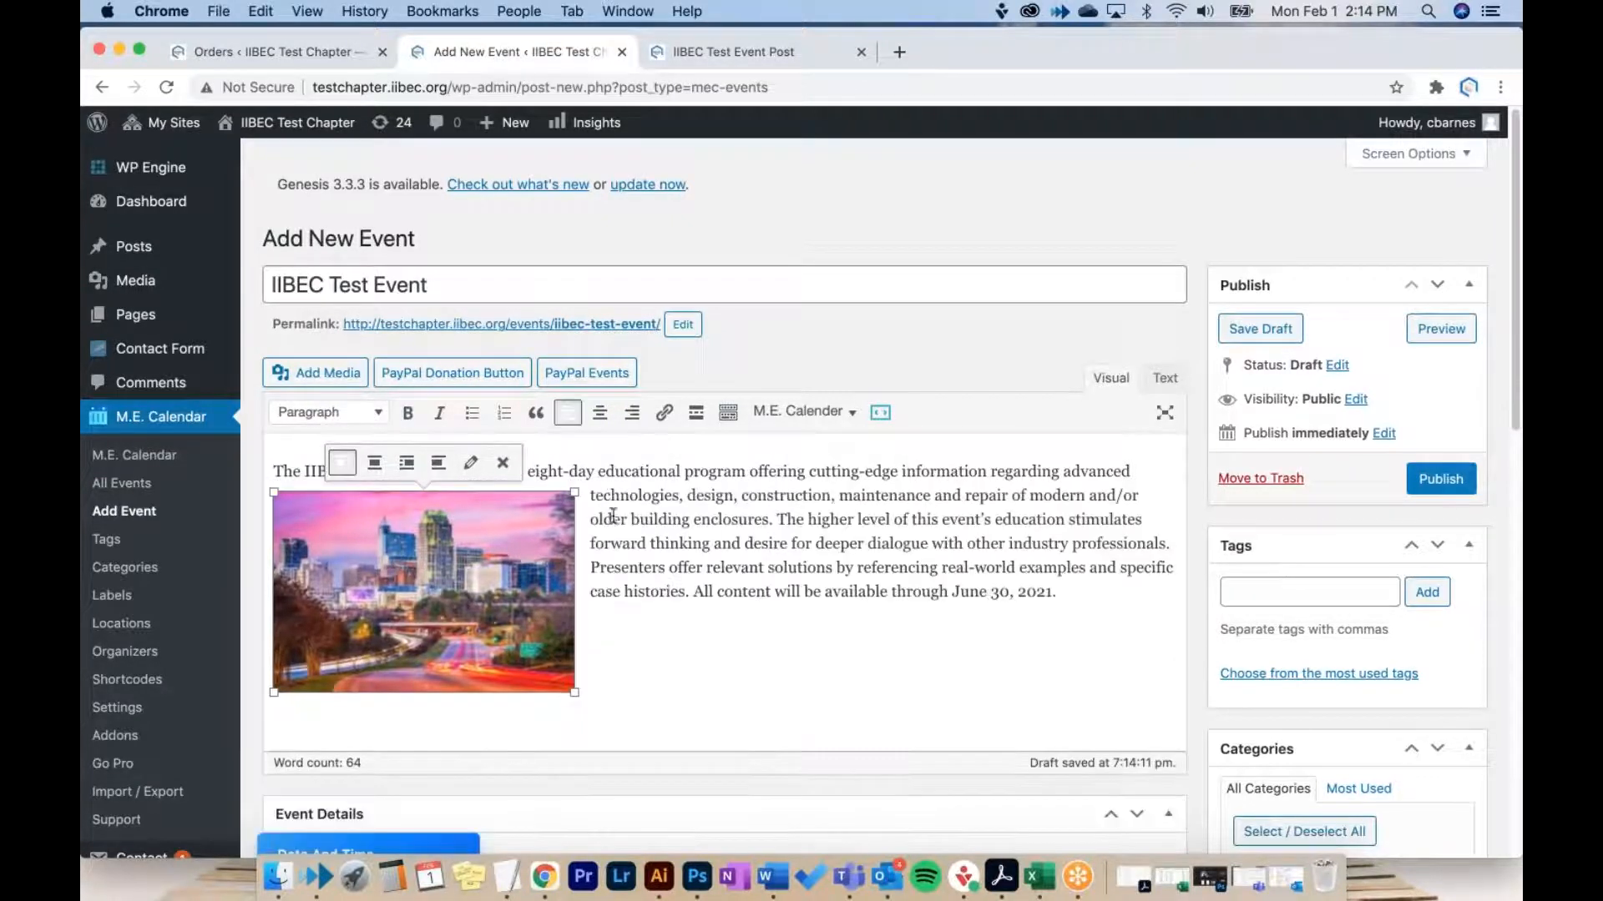
left_click(408, 464)
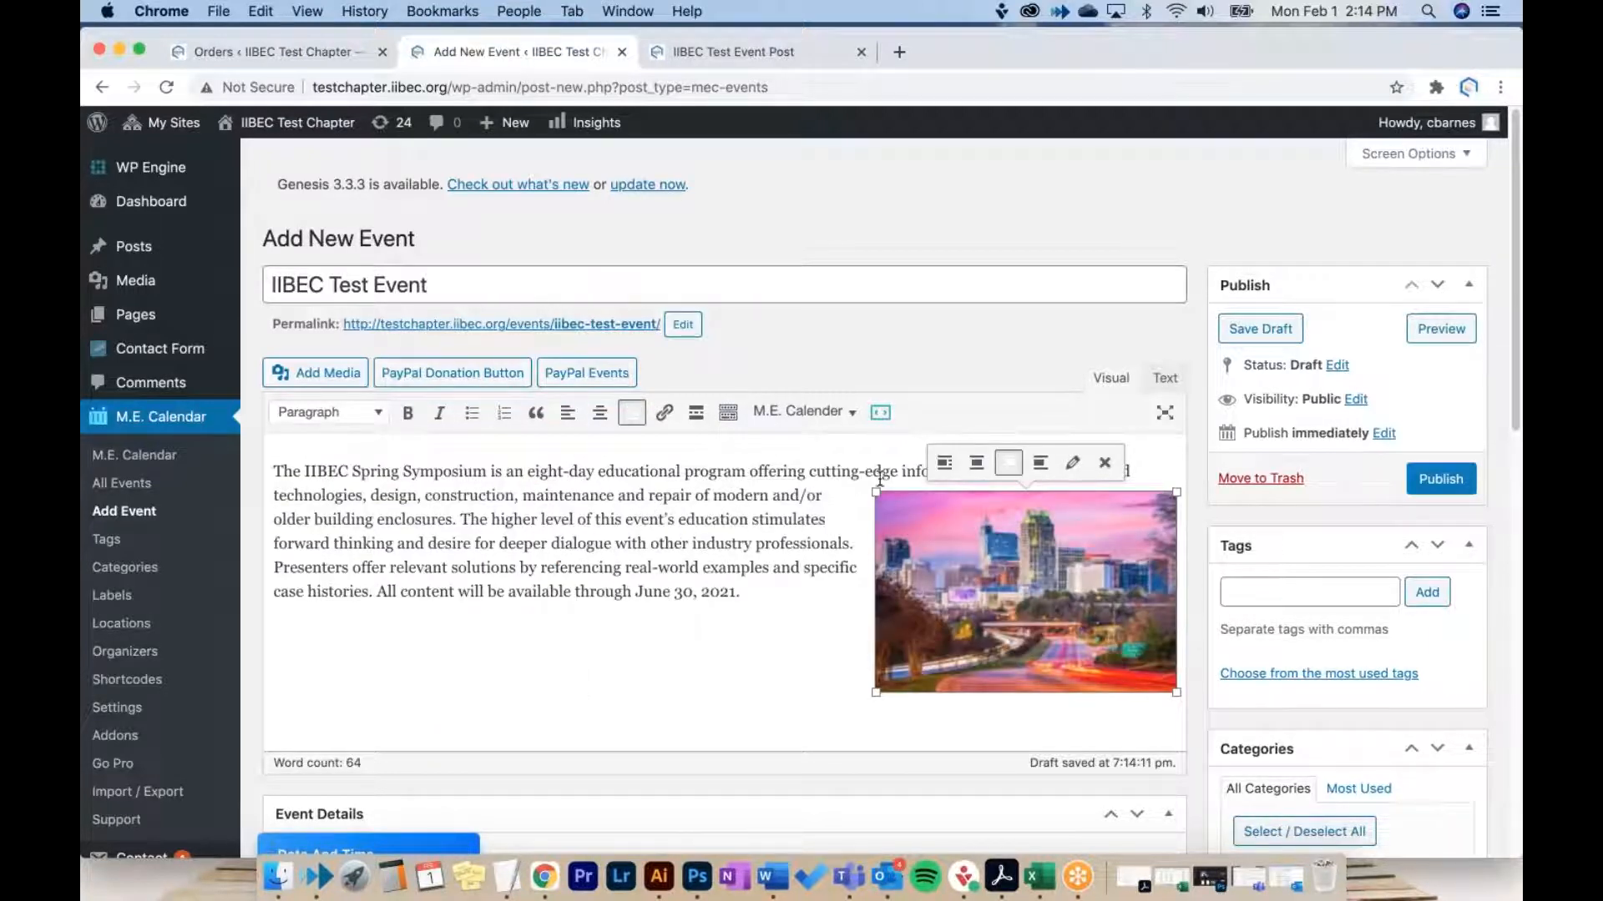
left_click(944, 462)
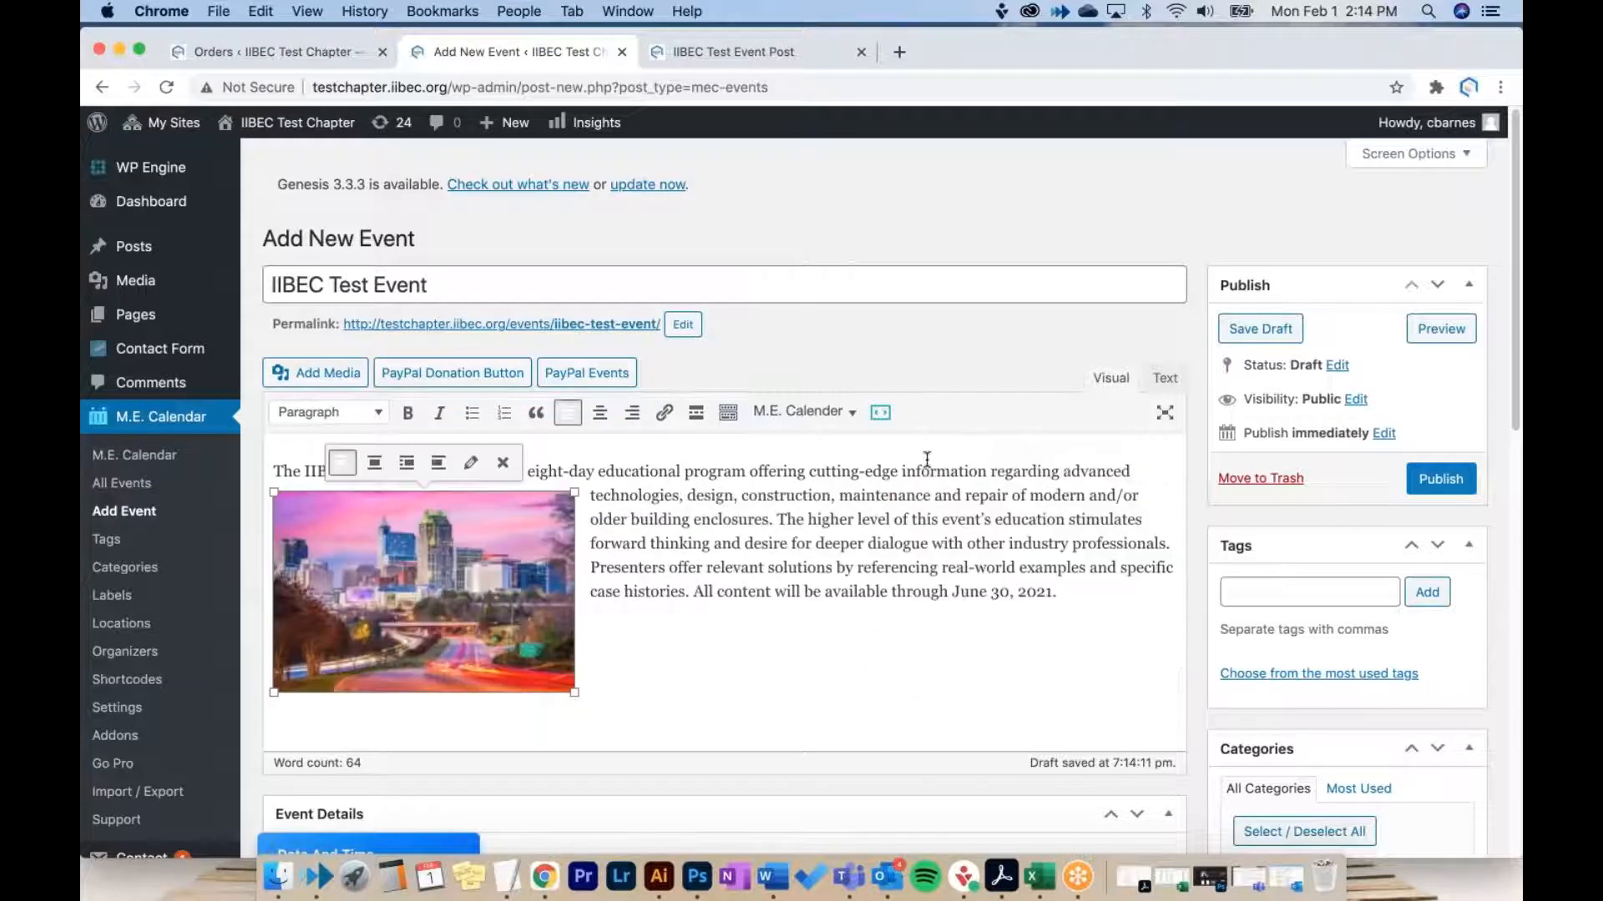
Step: Examine the skyline image's details, including its size, Link To choices and advanced options, and close them without updating
left_click(472, 465)
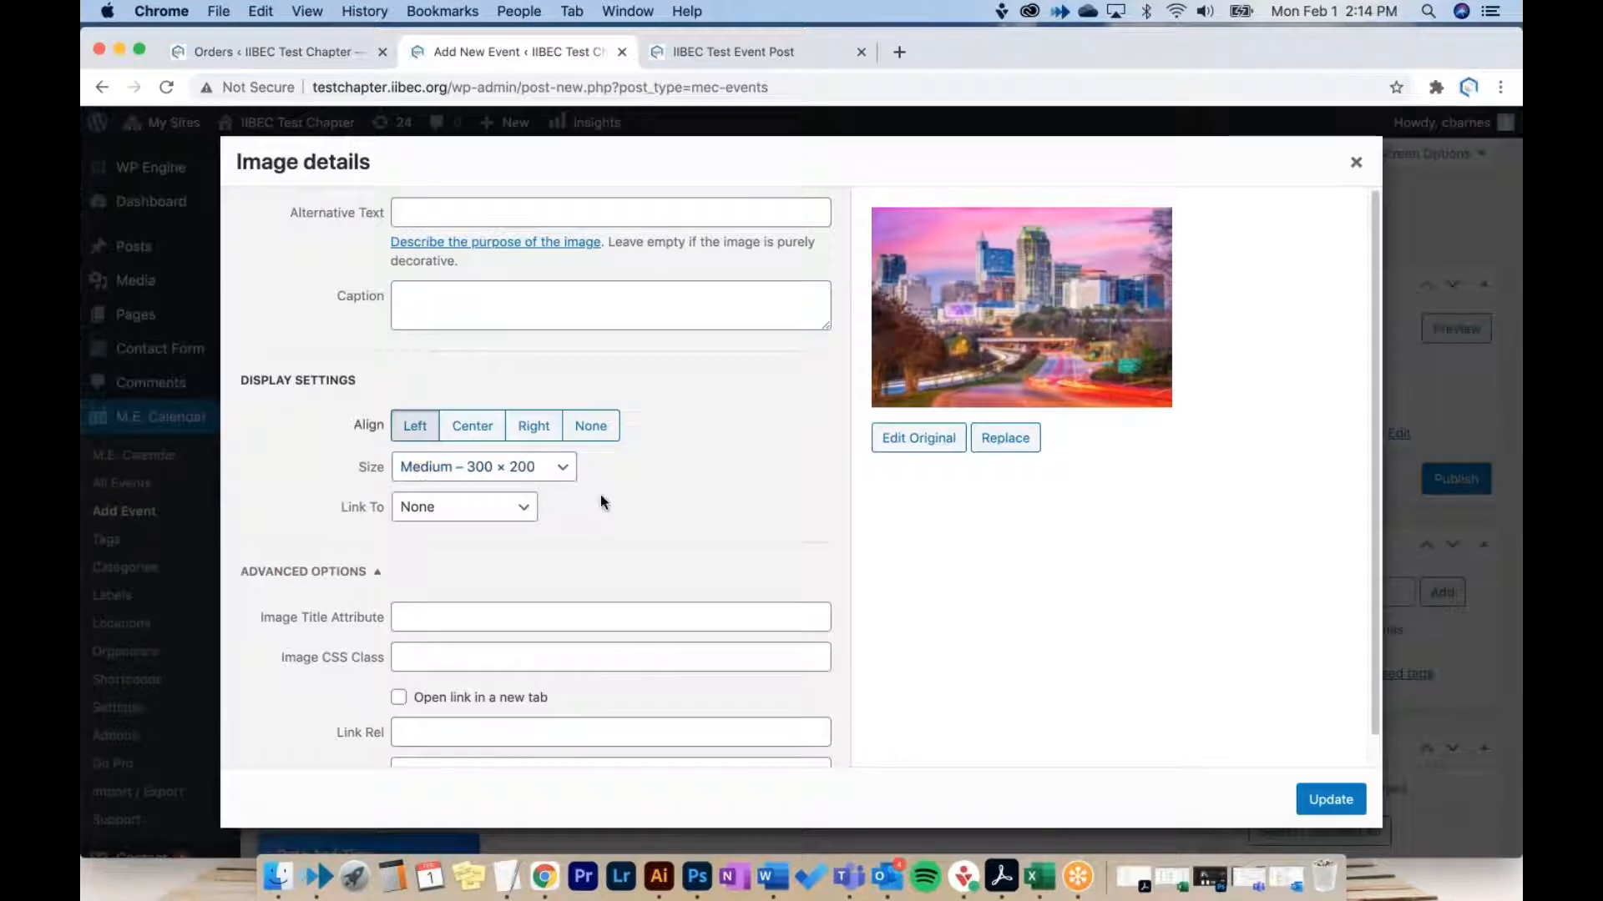
left_click(459, 731)
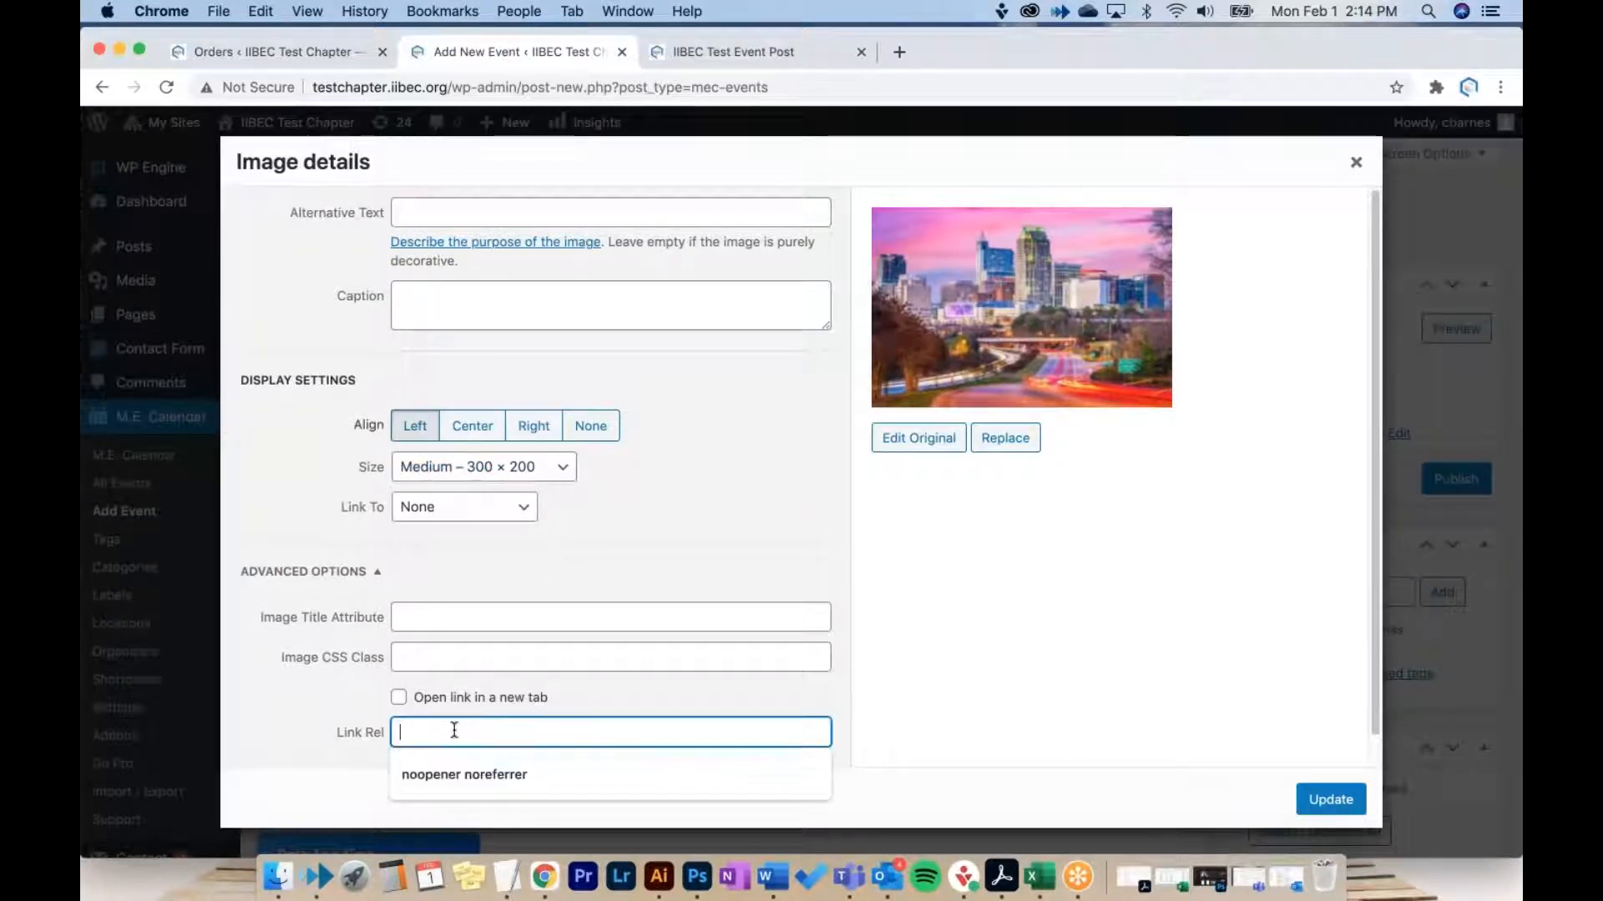
left_click(547, 567)
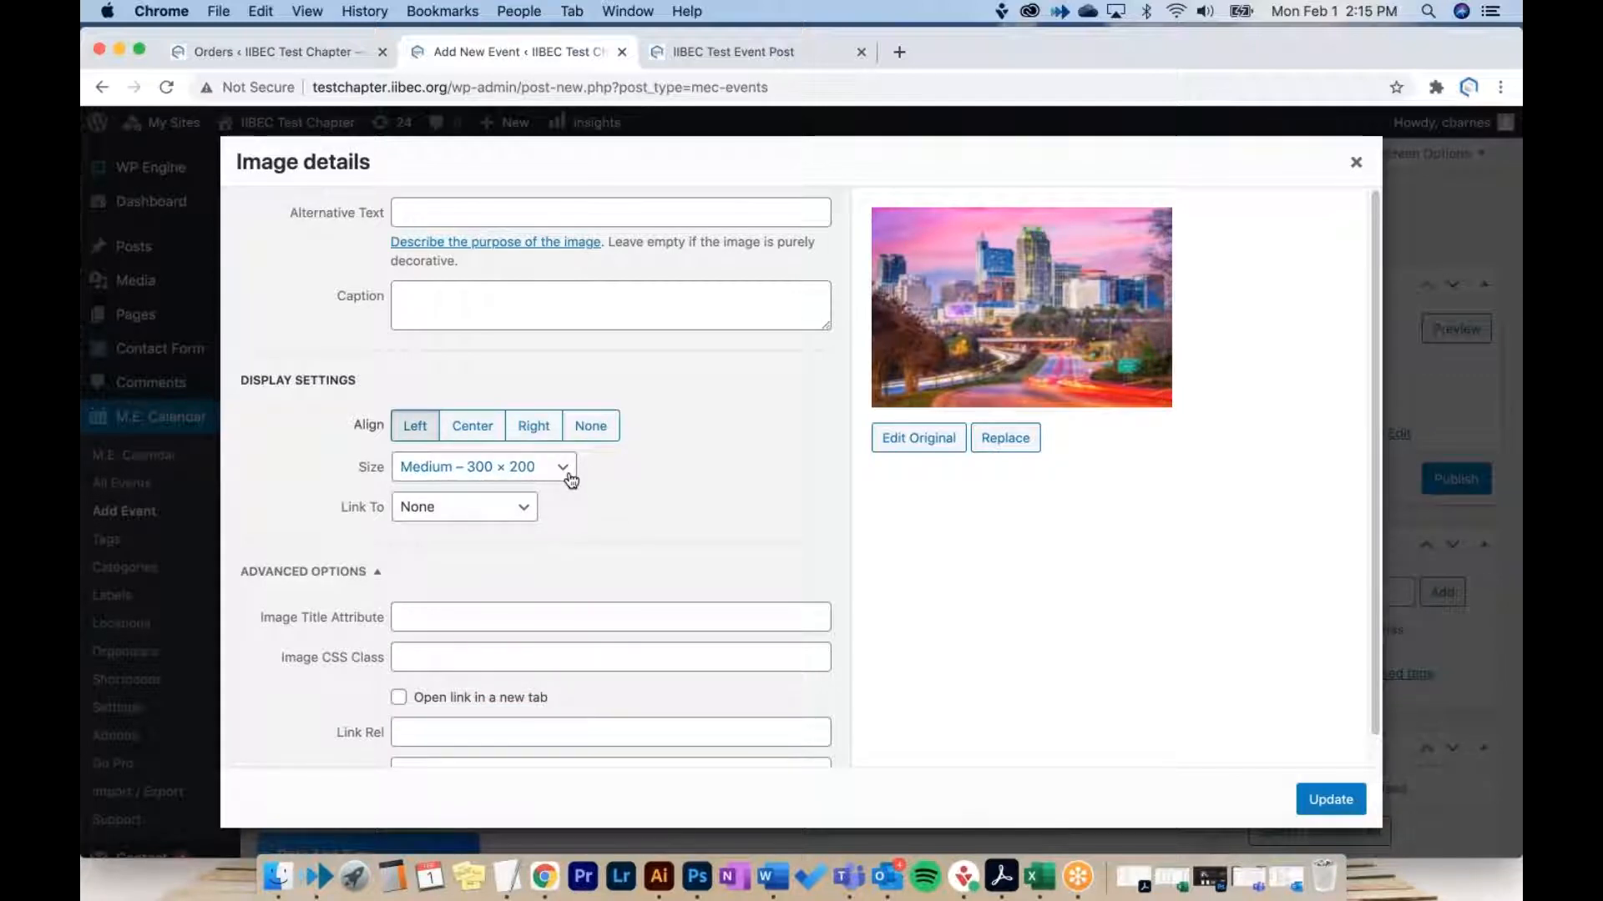
left_click(525, 508)
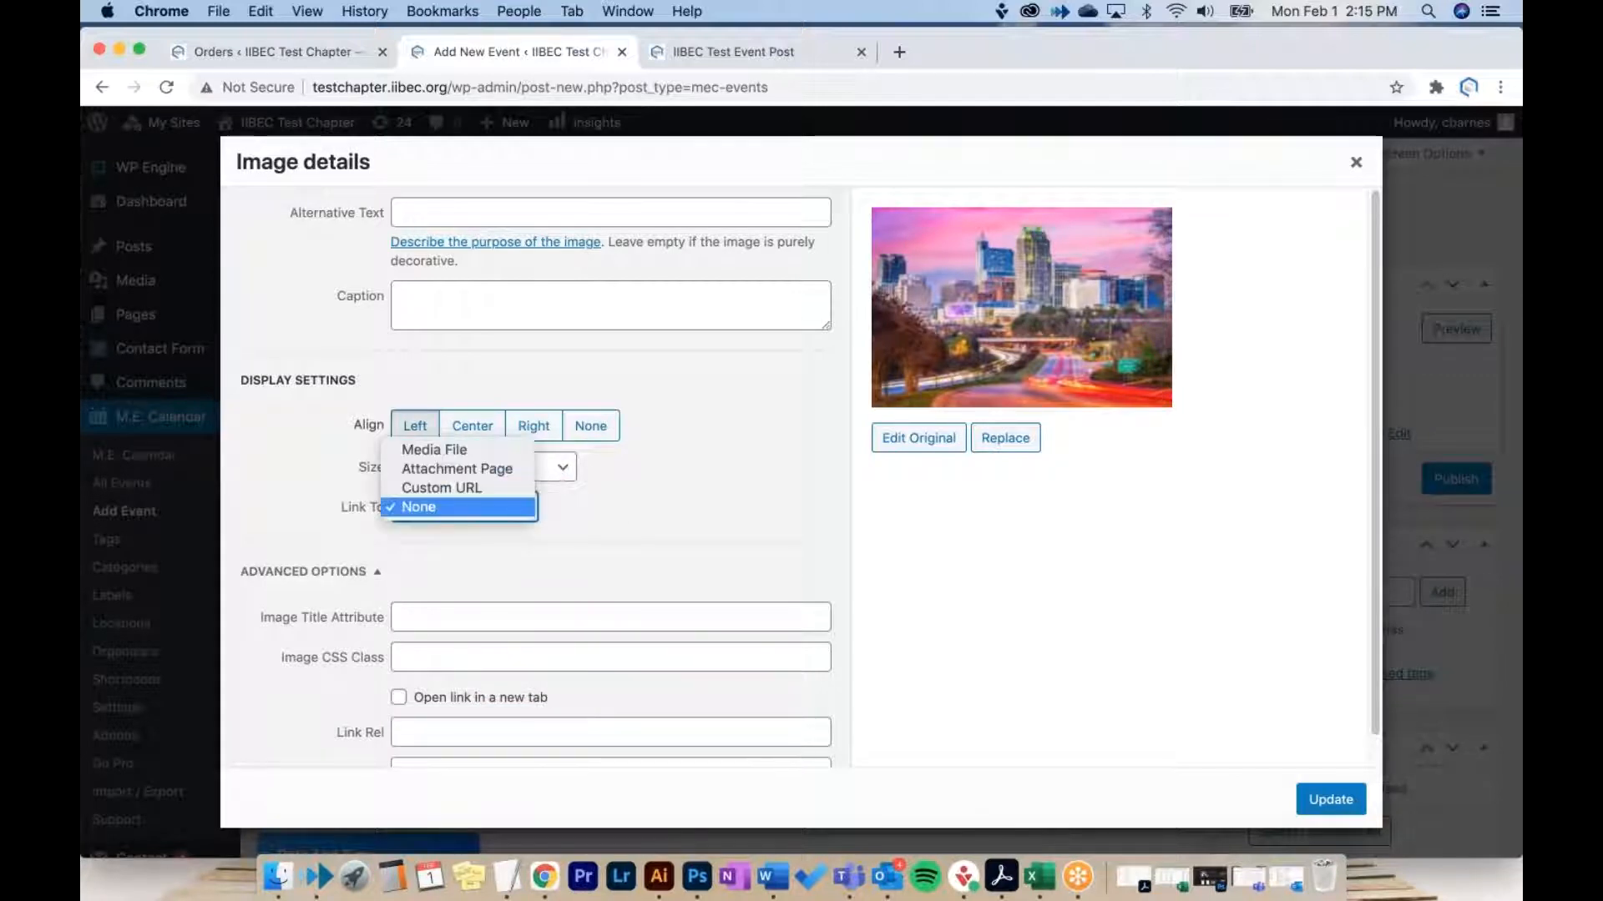
left_click(591, 546)
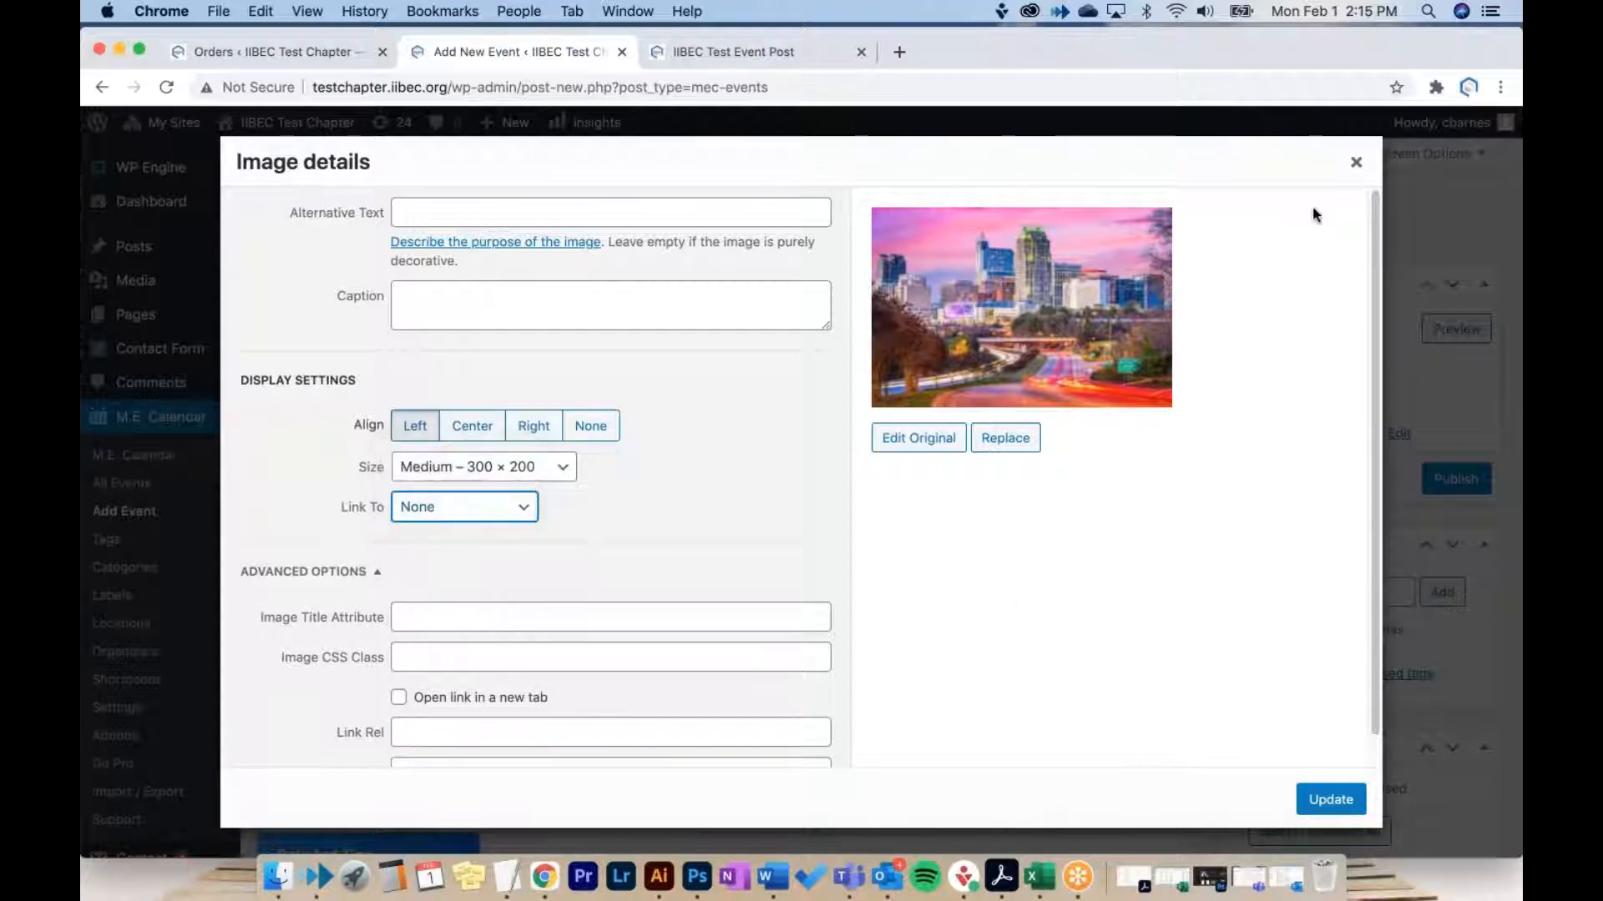
left_click(1355, 164)
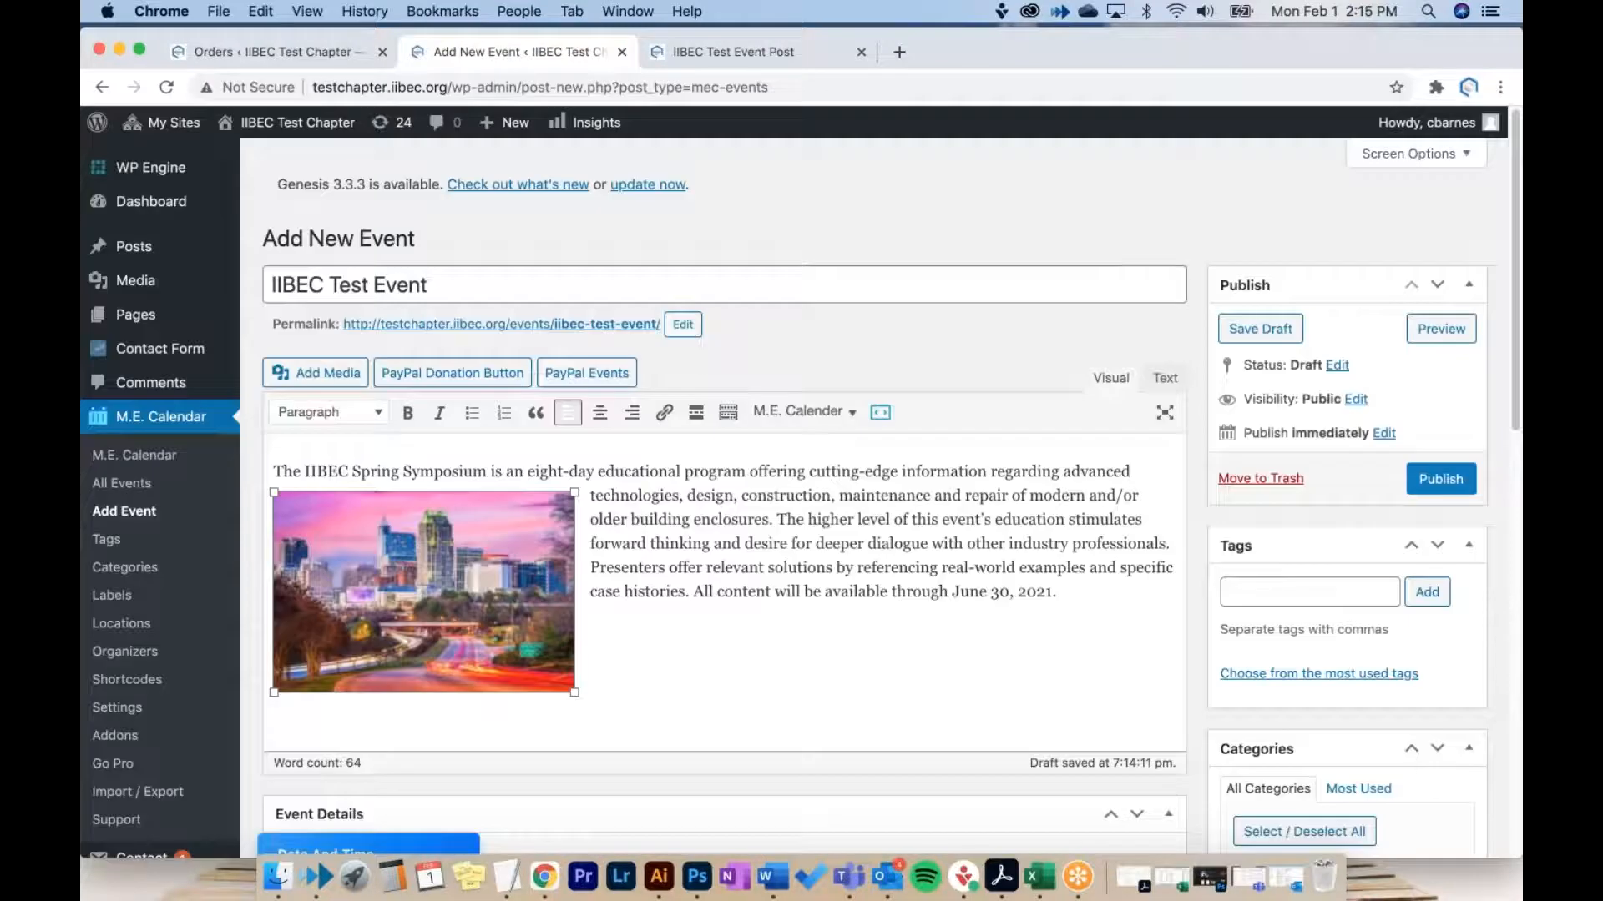
Step: Set the event's Start Date to 2021-02-14 and its End Date to 2021-02-15 in the Event Details
scroll(897, 499, "down", 1)
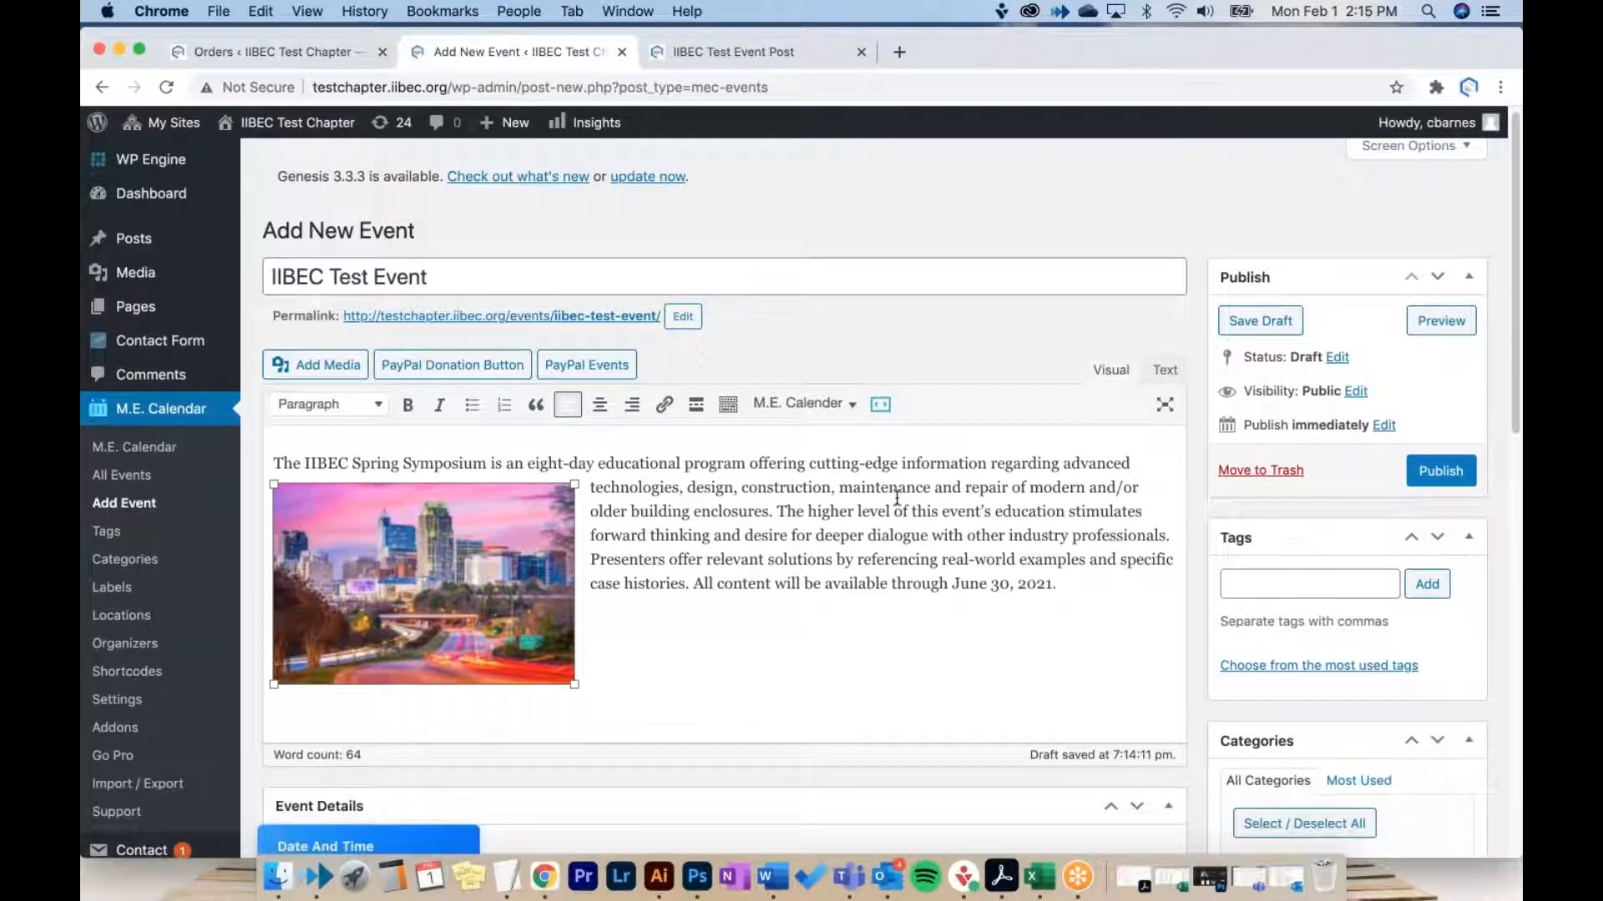
scroll(898, 499, "down", 5)
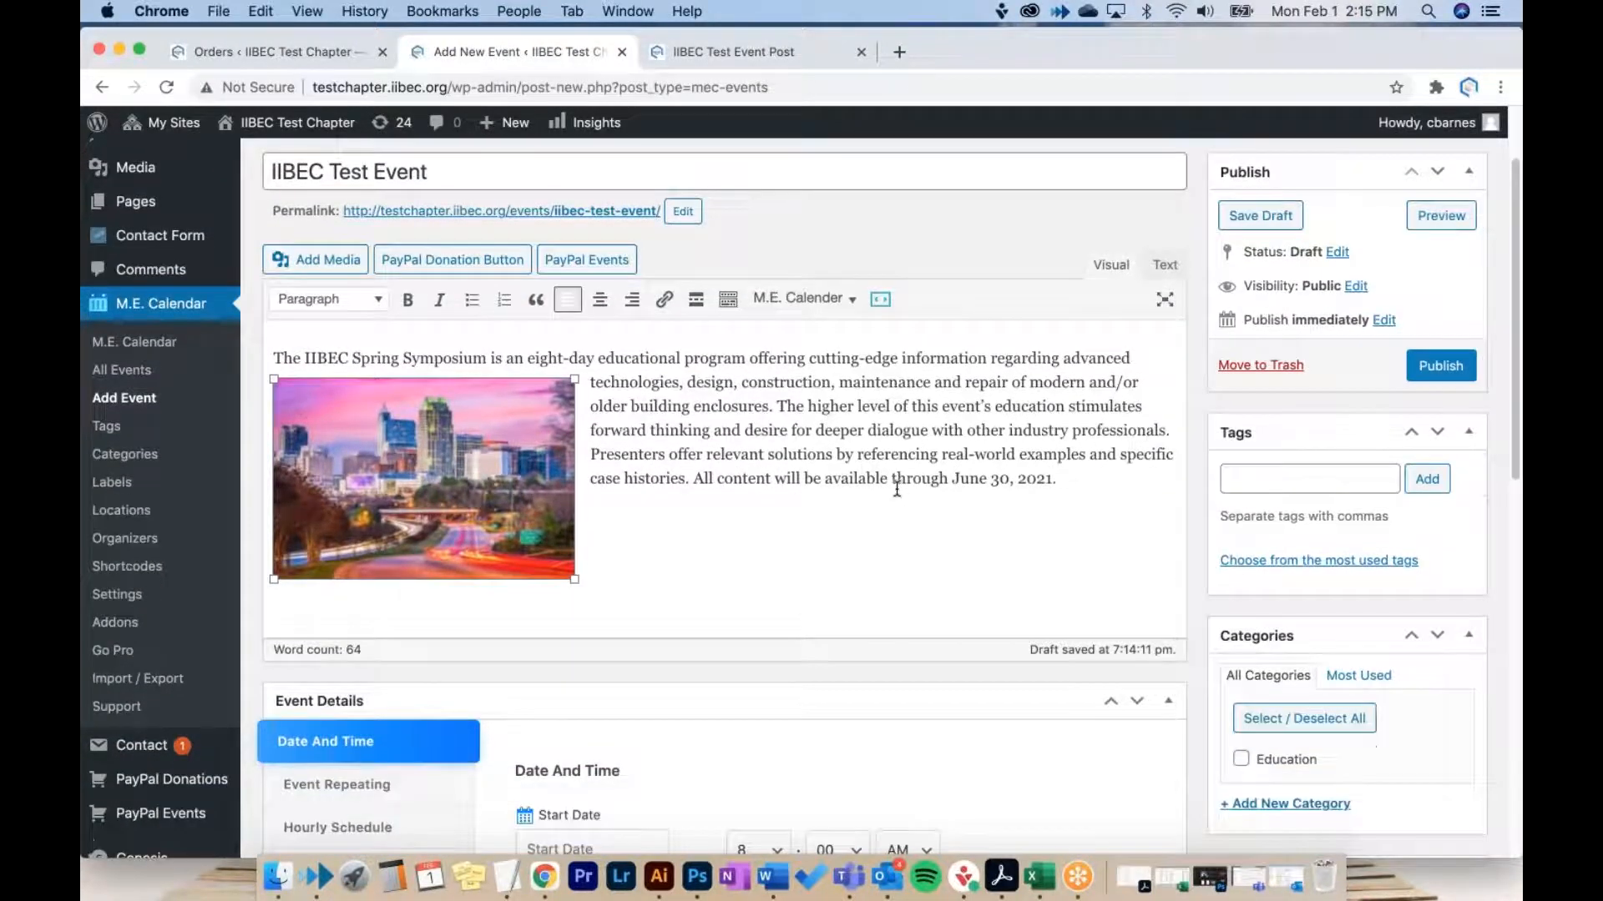
scroll(897, 488, "down", 1)
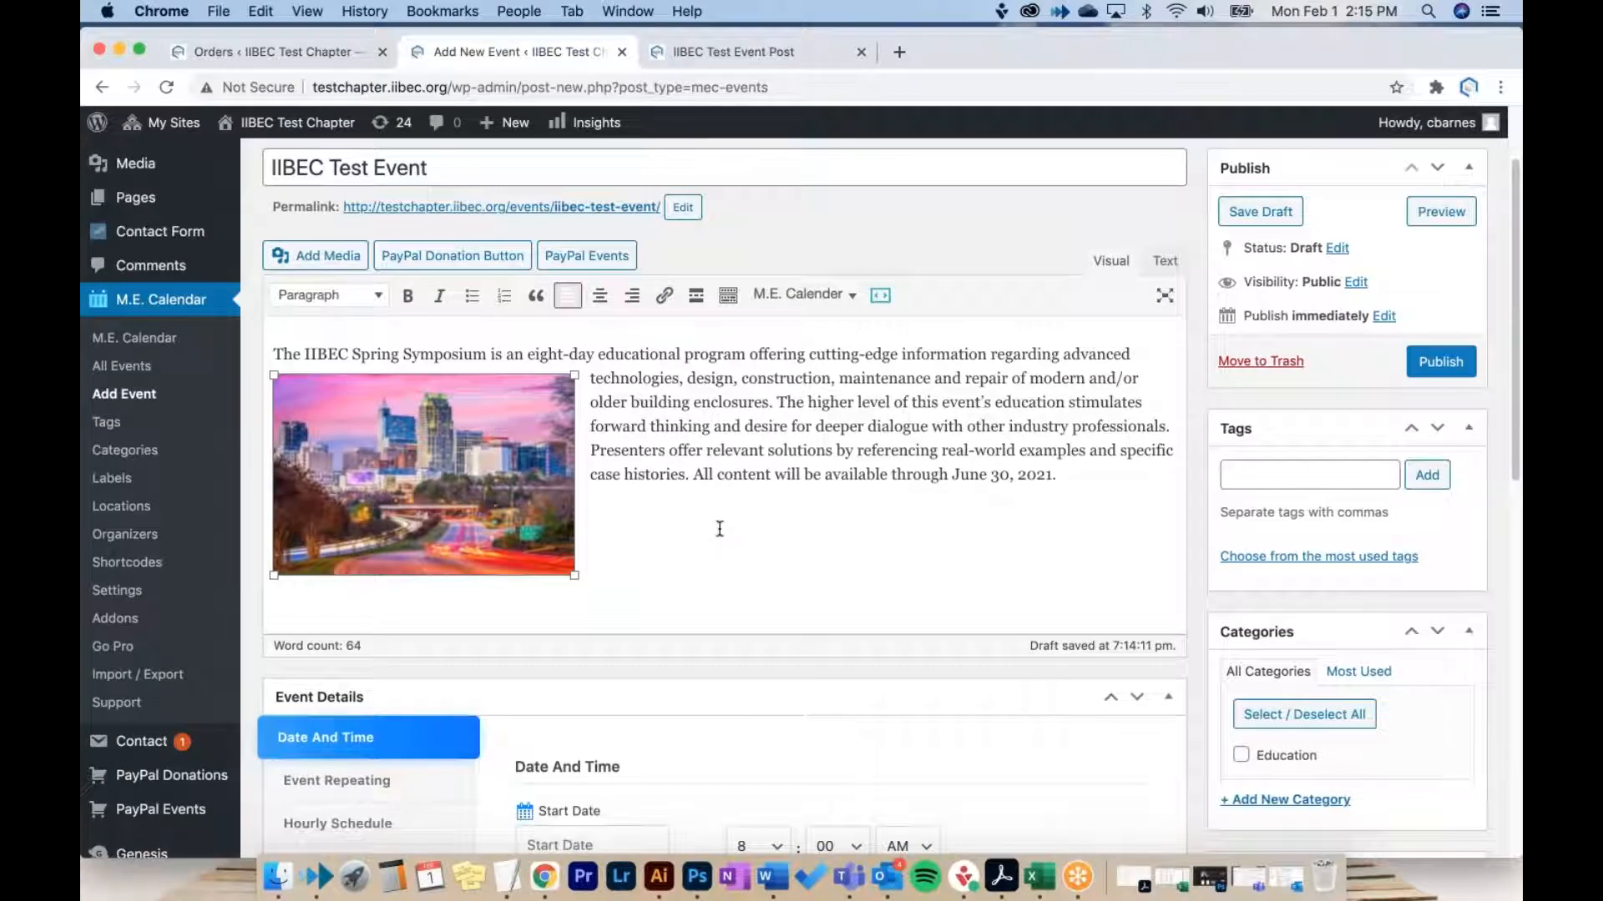
scroll(719, 529, "down", 6)
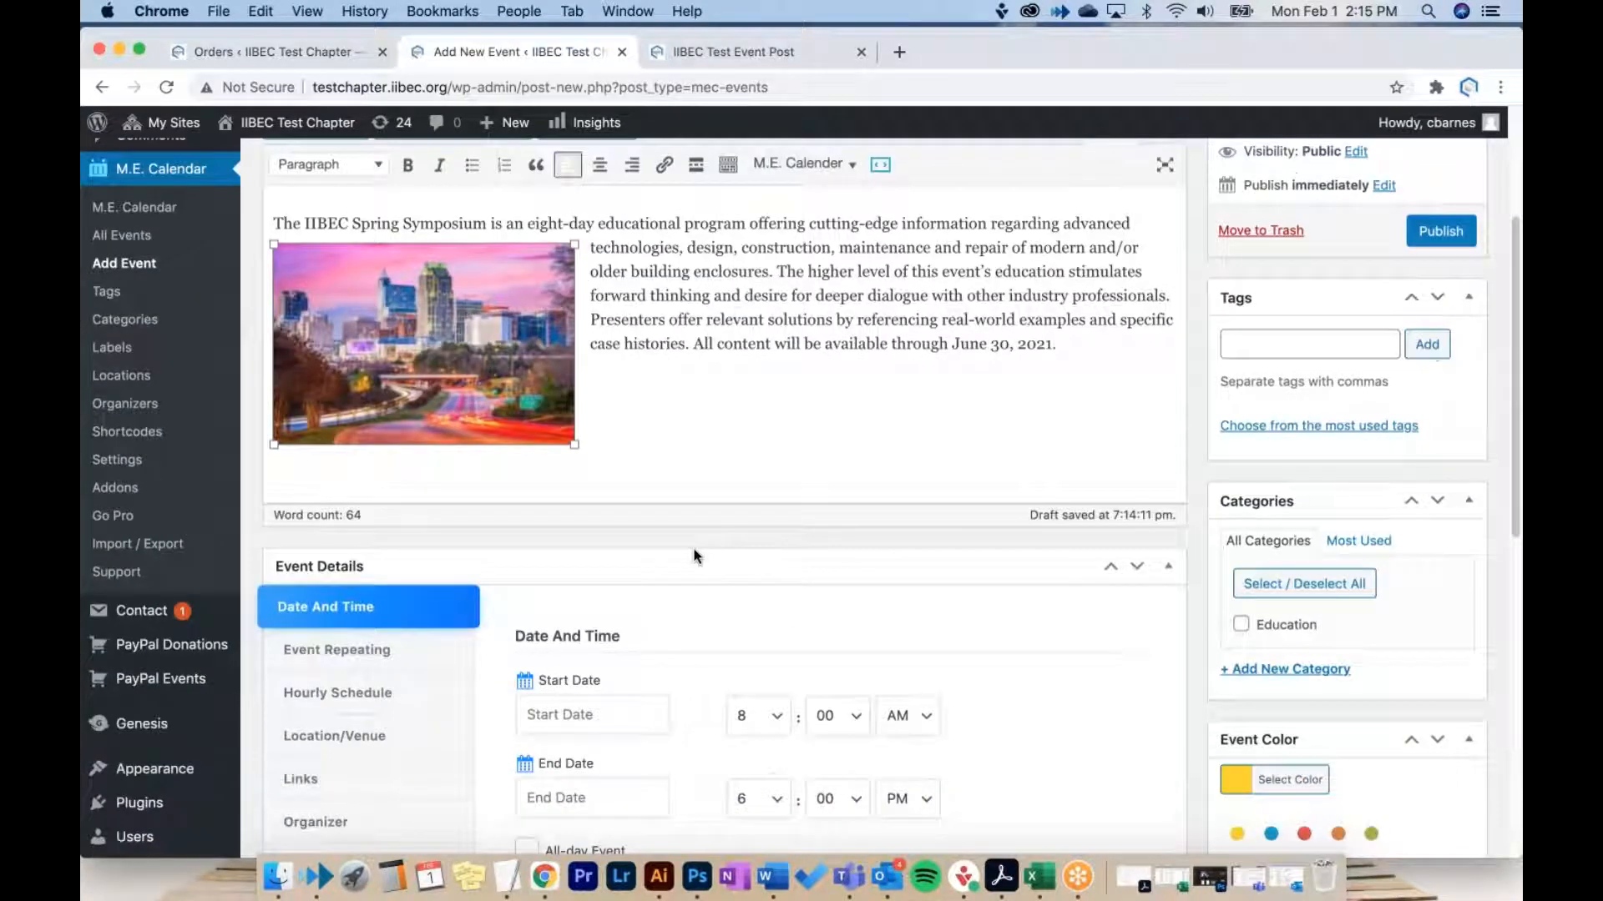
scroll(631, 643, "down", 1)
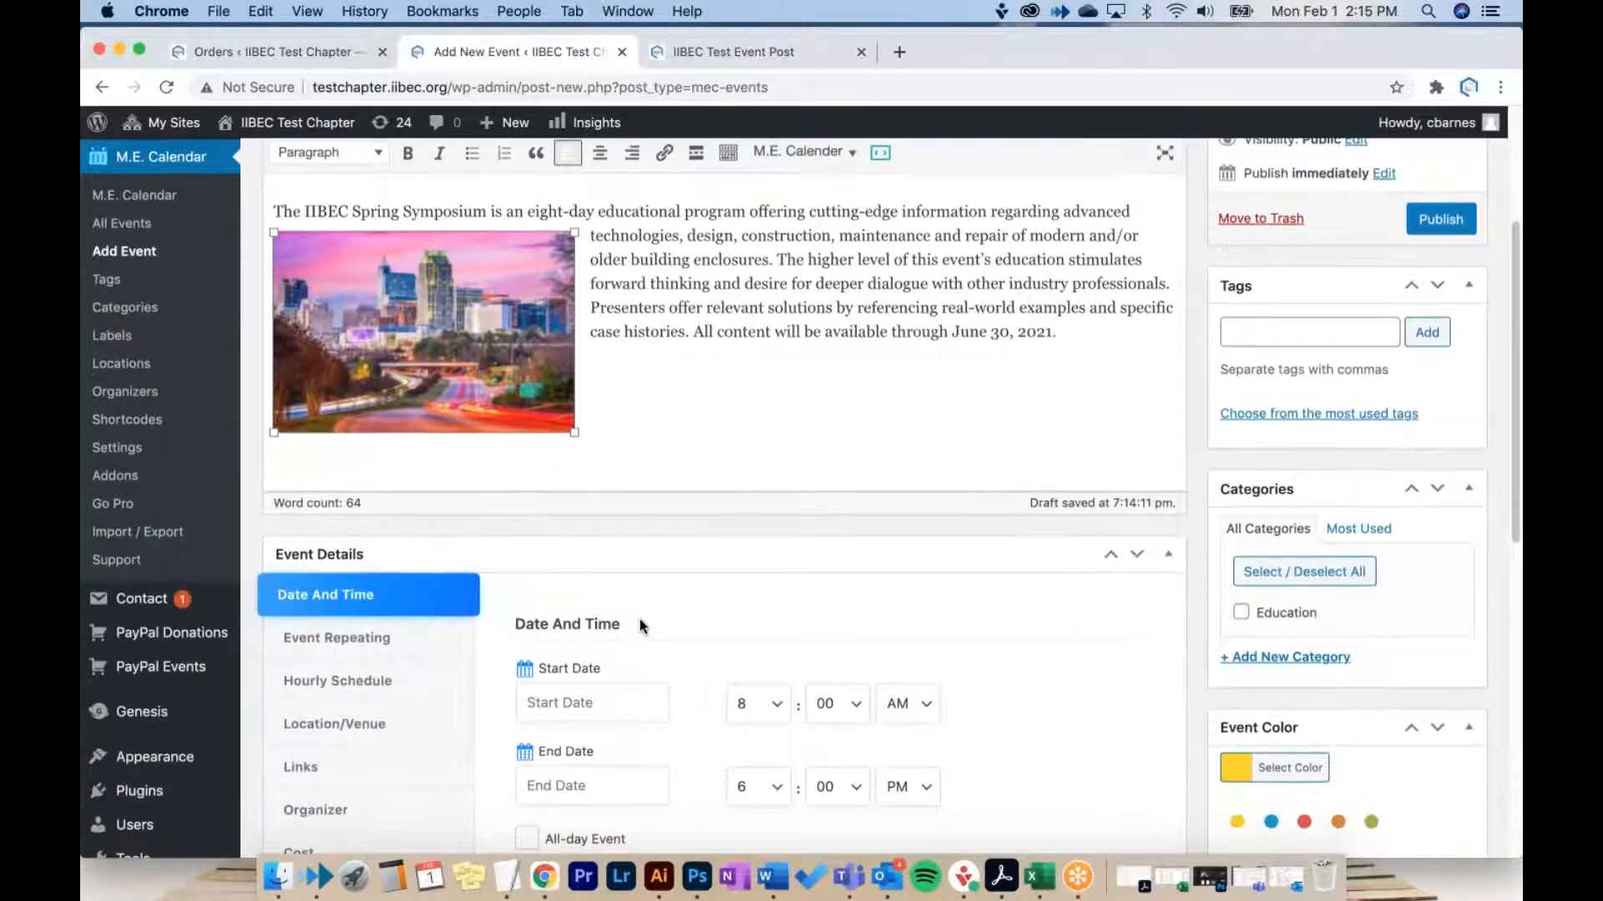
scroll(727, 559, "down", 2)
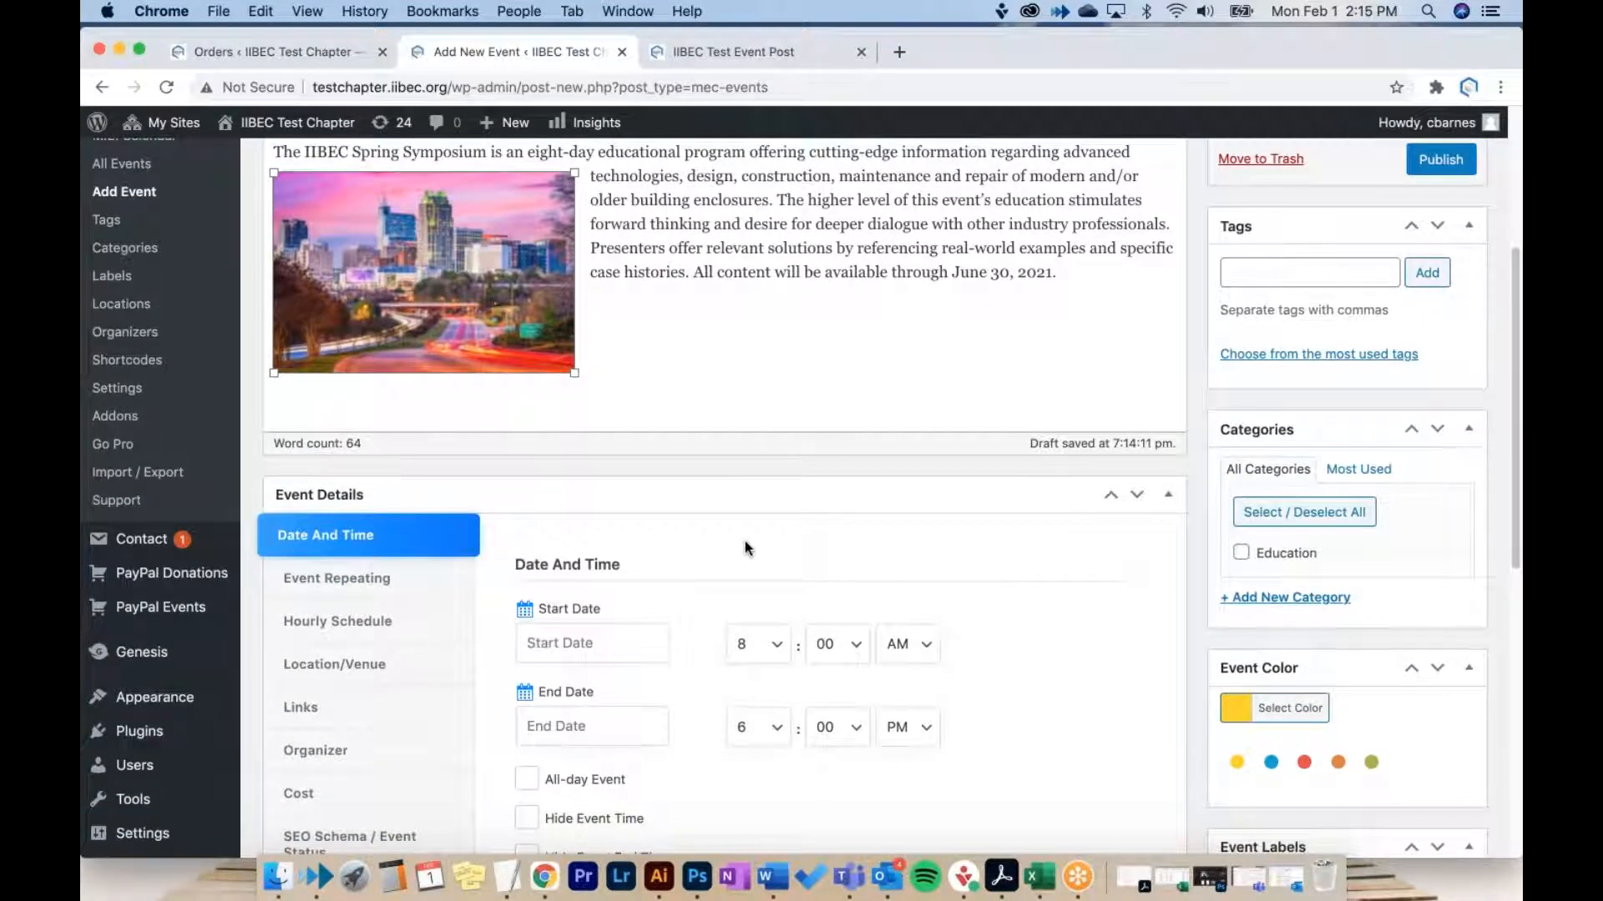
left_click(609, 641)
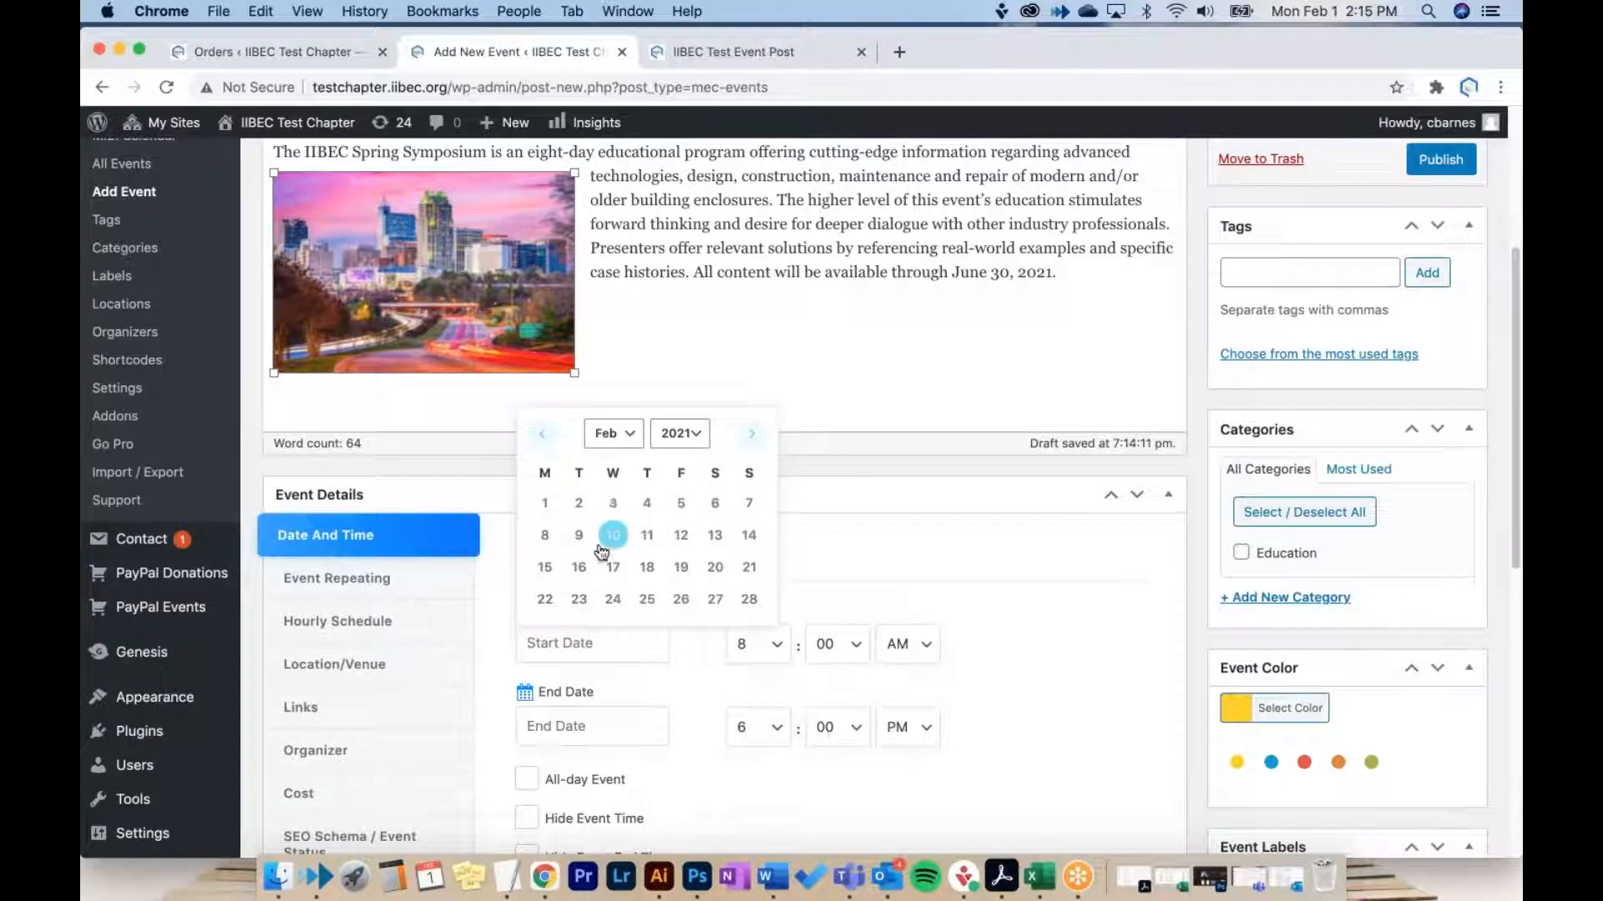
left_click(749, 535)
left_click(783, 651)
left_click(860, 606)
left_click(633, 718)
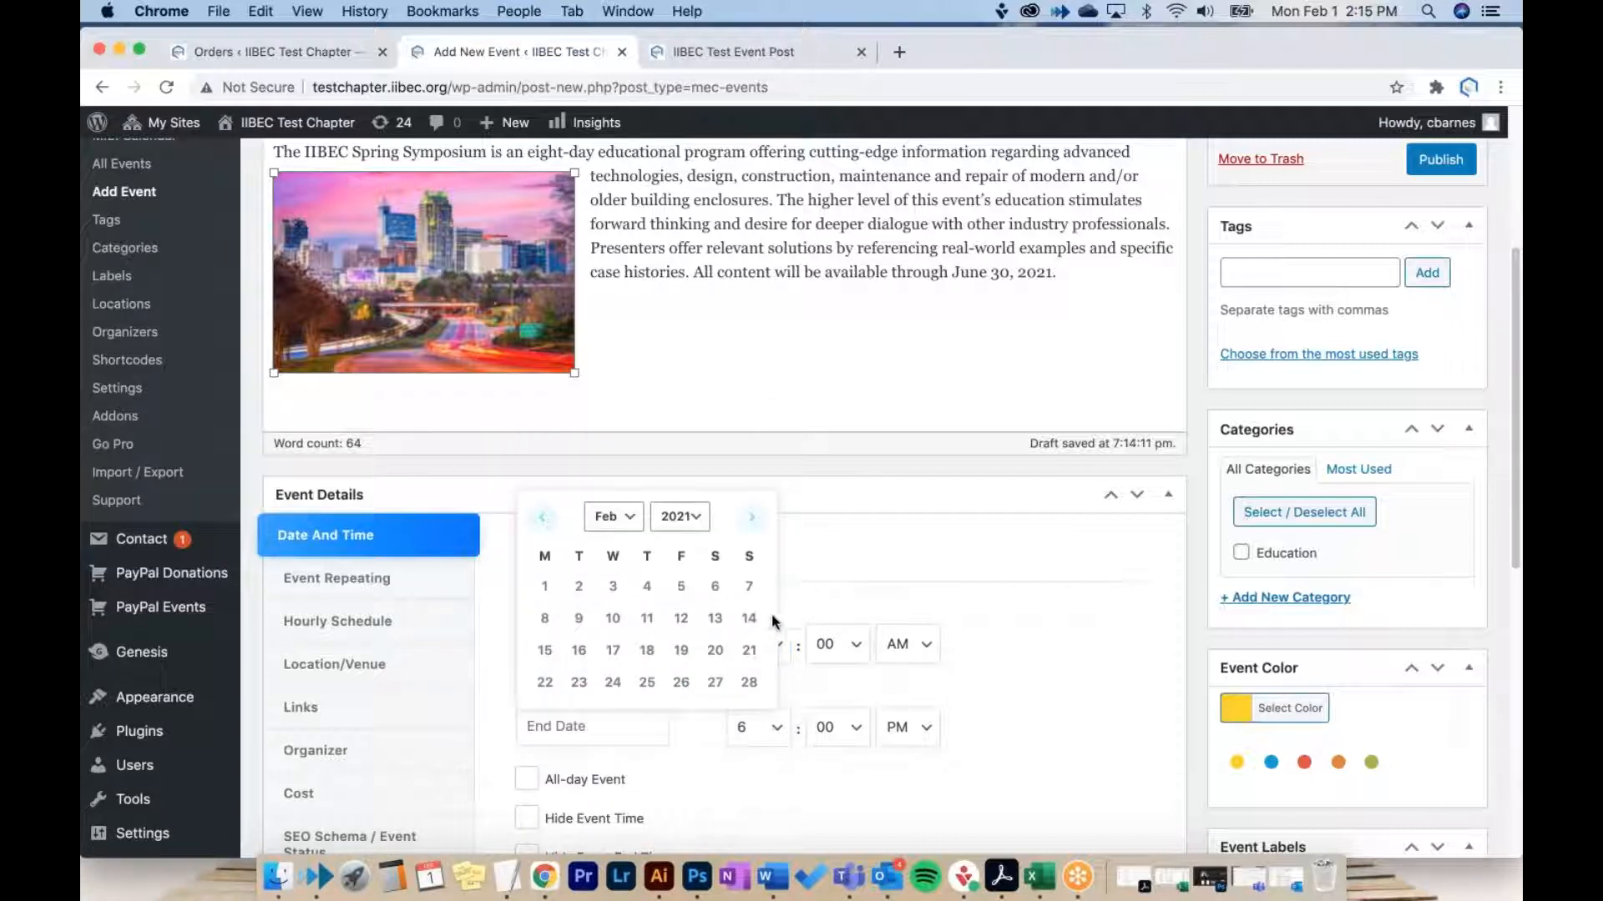
left_click(544, 651)
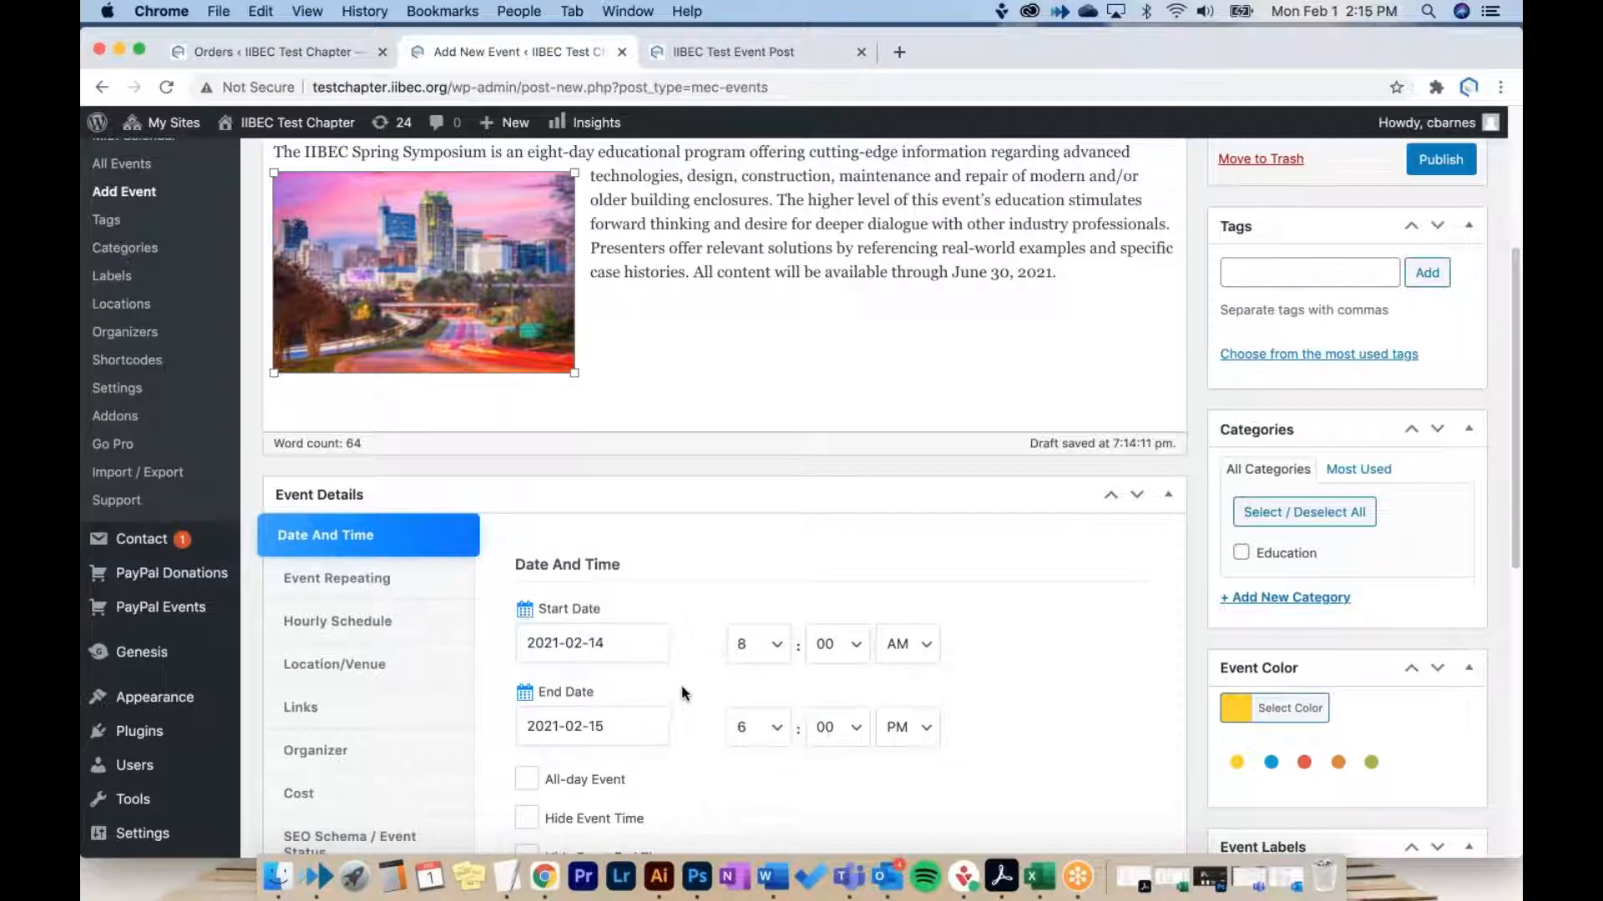
Step: Enable Event Repeating (Recurring events) for the calendar event
scroll(685, 680, "down", 1)
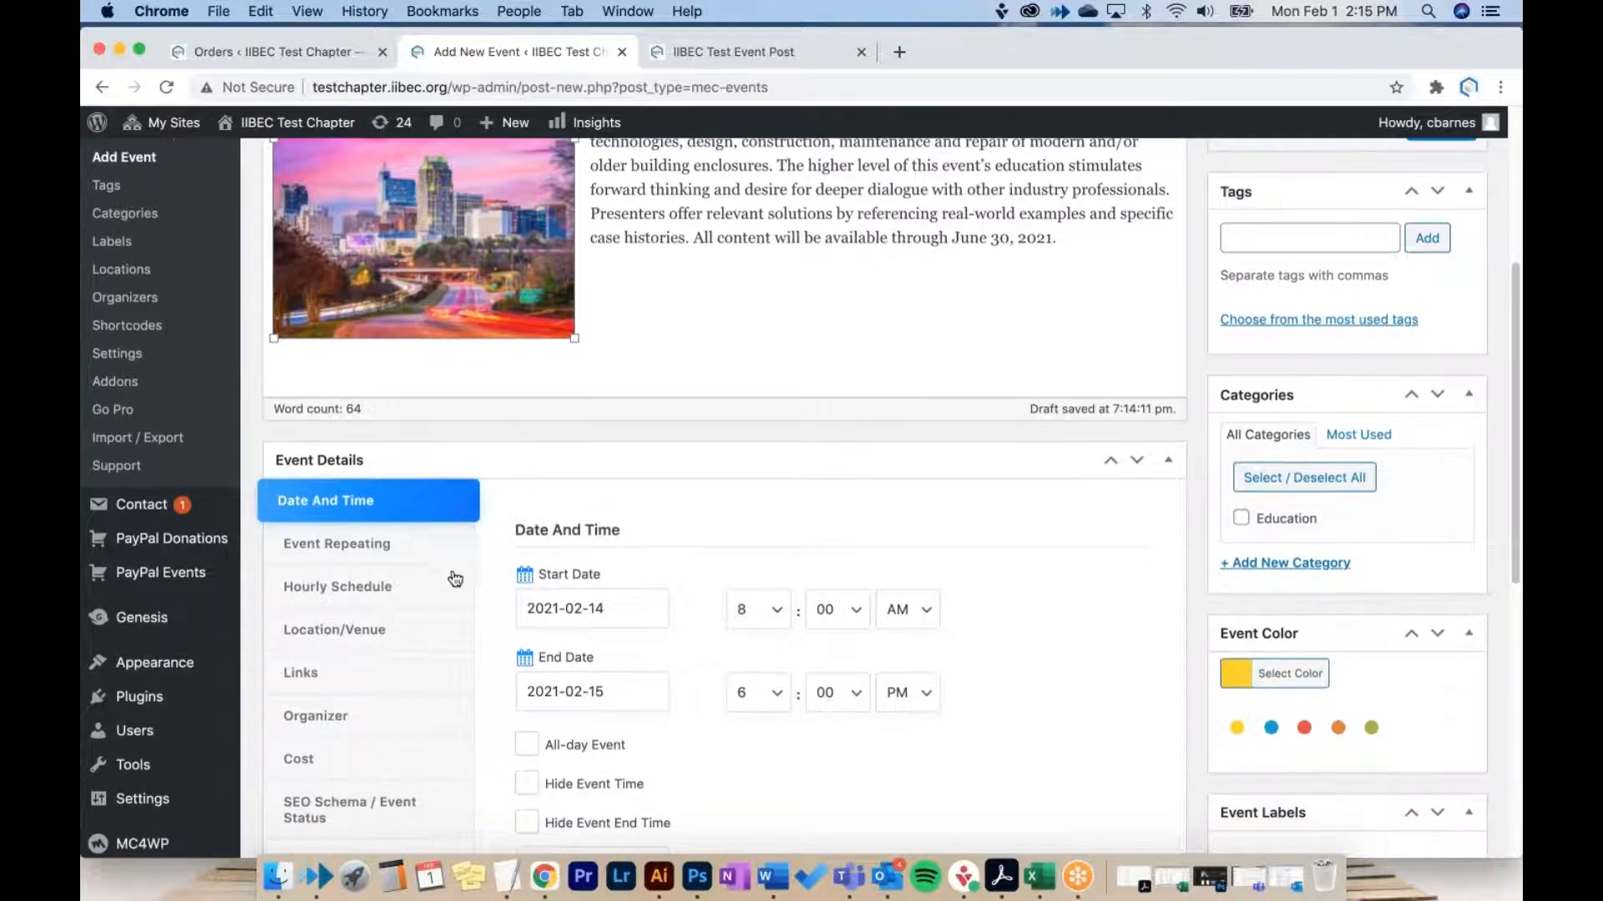
left_click(406, 555)
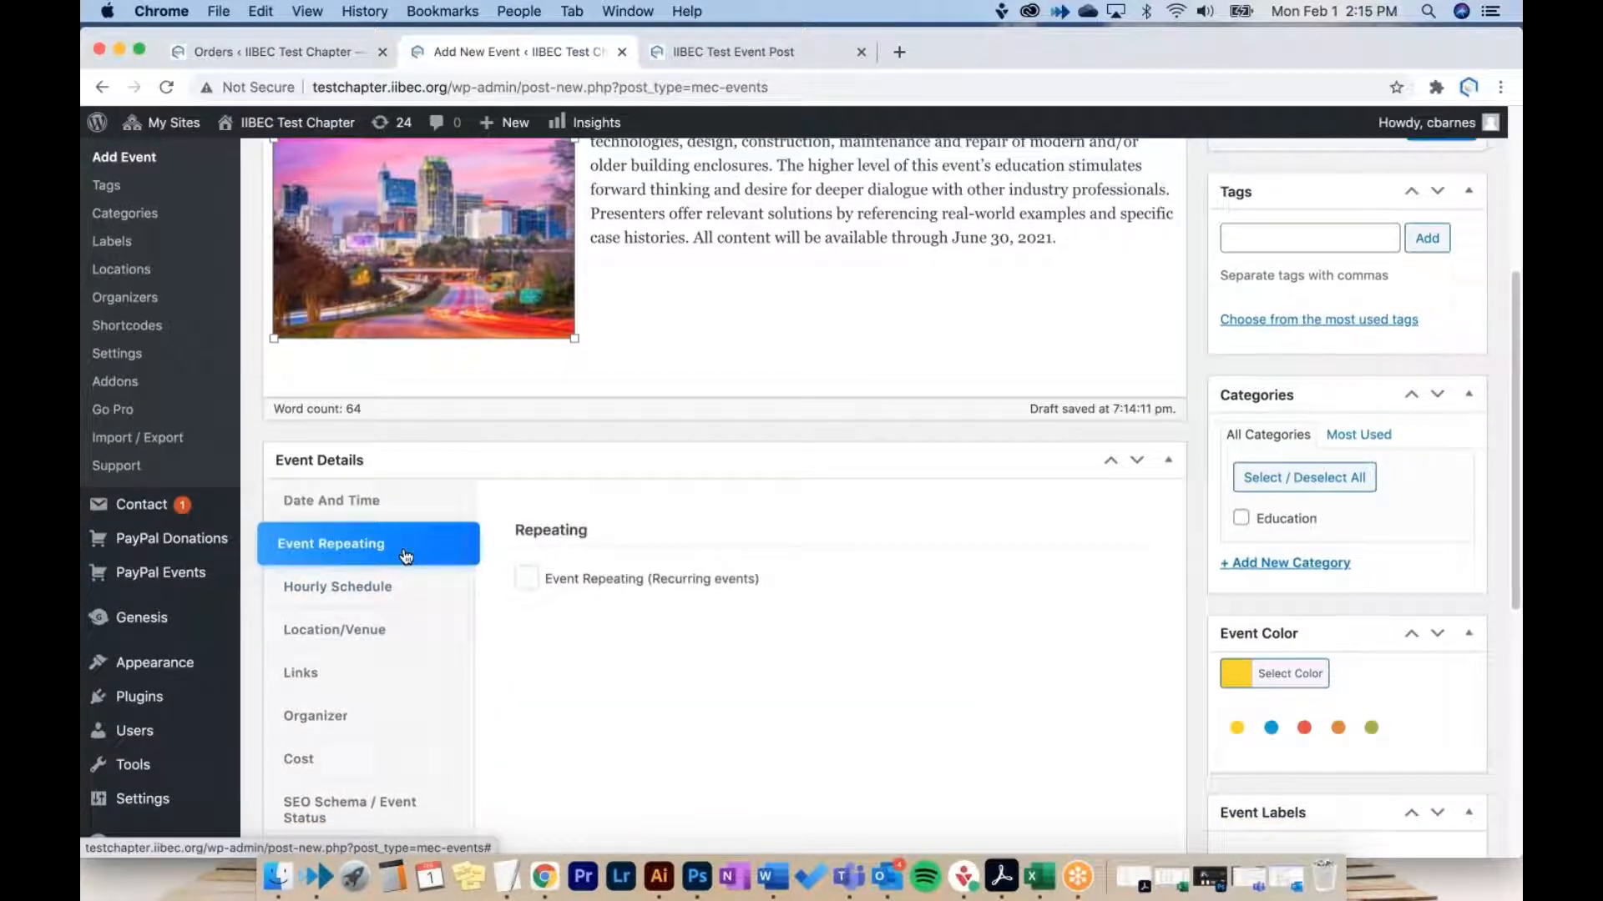
left_click(525, 584)
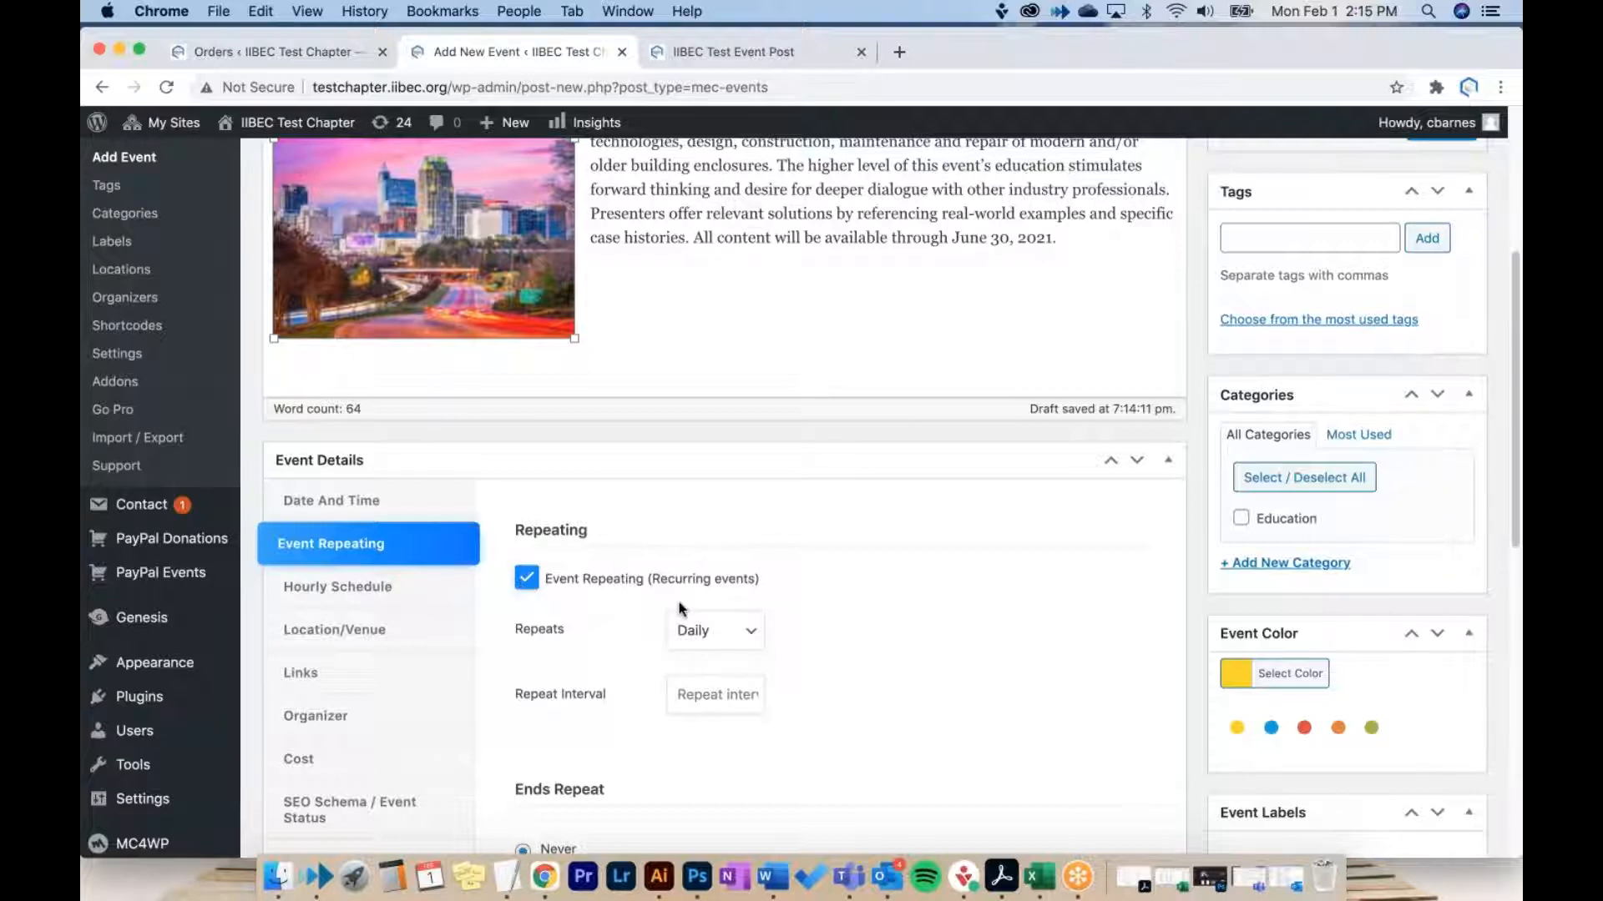
Step: Turn off Event Repeating (Recurring events) for the calendar event
scroll(527, 587, "down", 1)
left_click(535, 586)
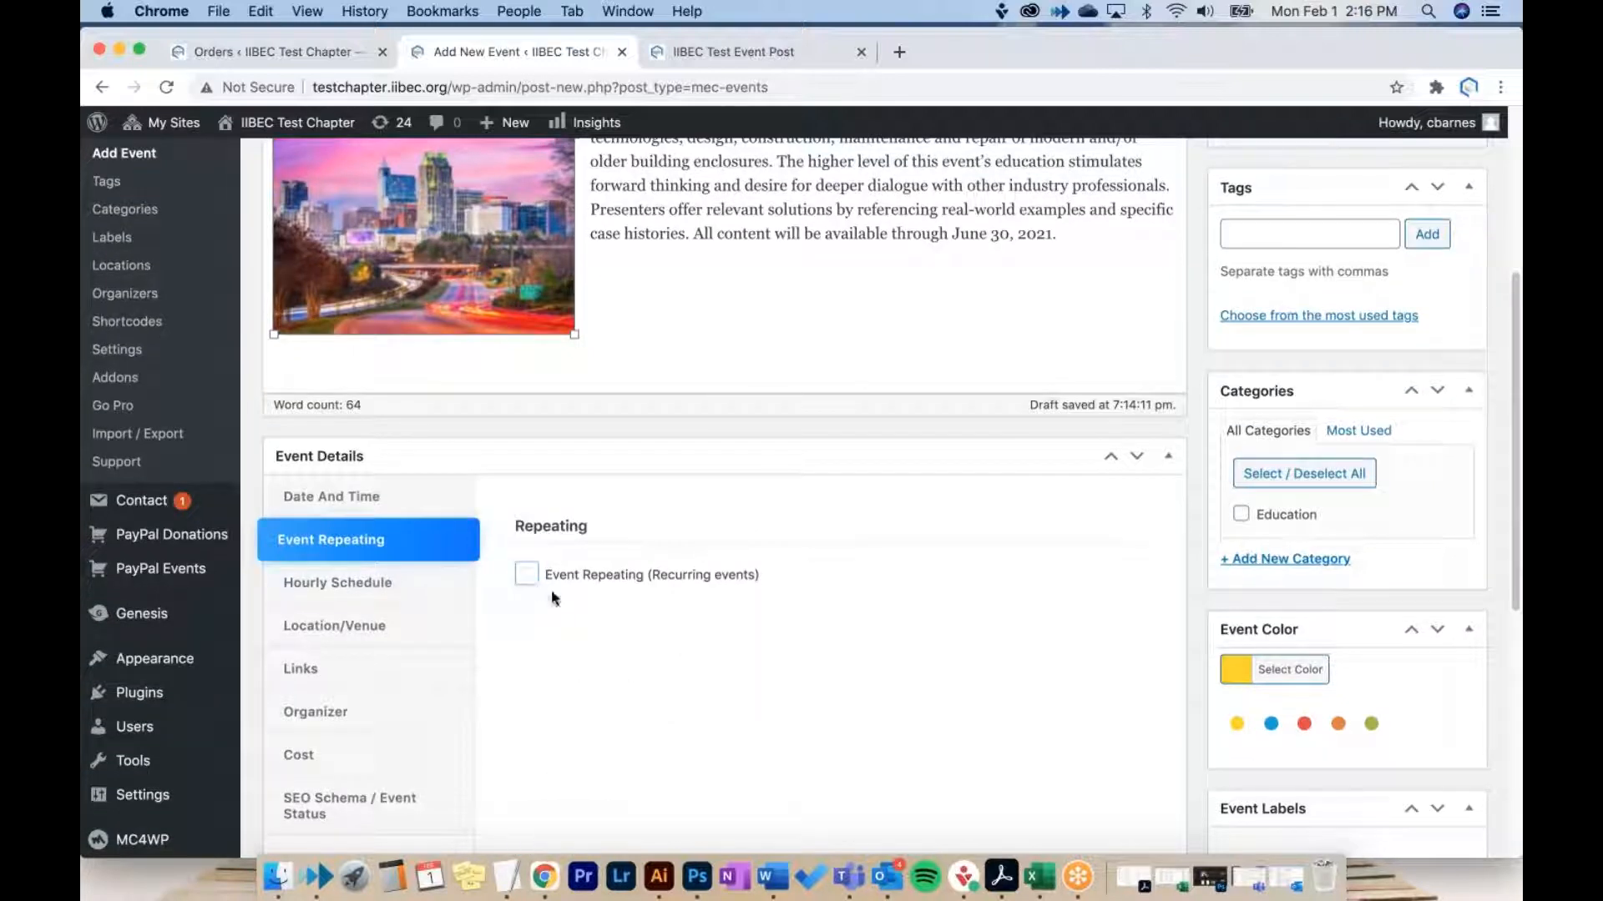
Step: Examine the Hourly Schedule, Location/Venue, Links, Organizer and Cost options in the Event Details without entering anything
left_click(391, 584)
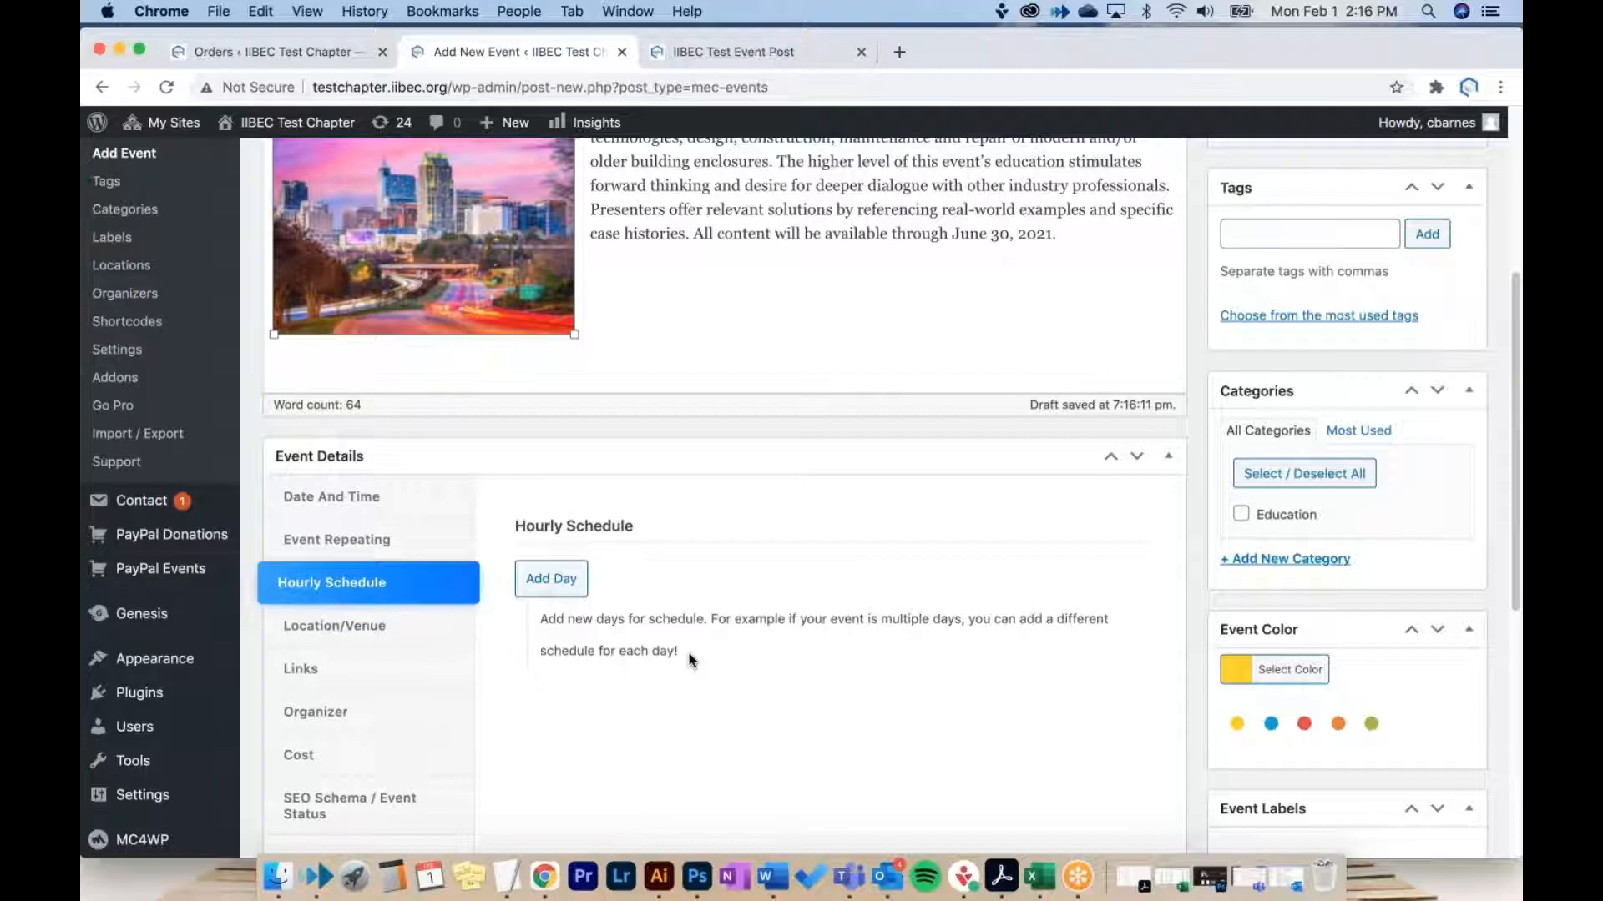
left_click(387, 639)
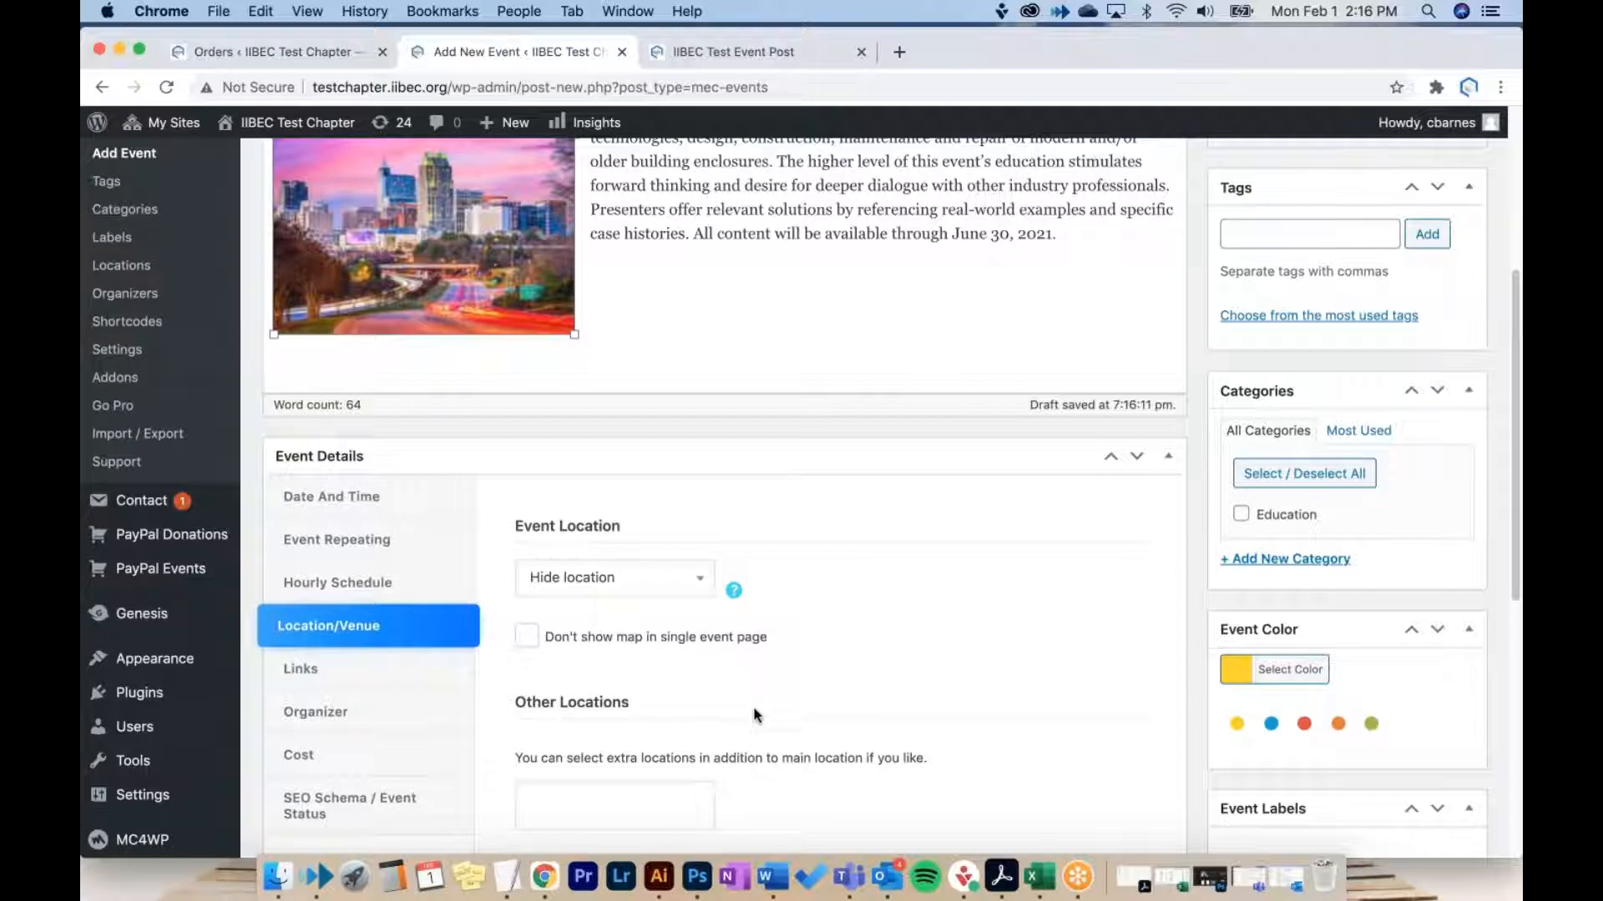
left_click(399, 671)
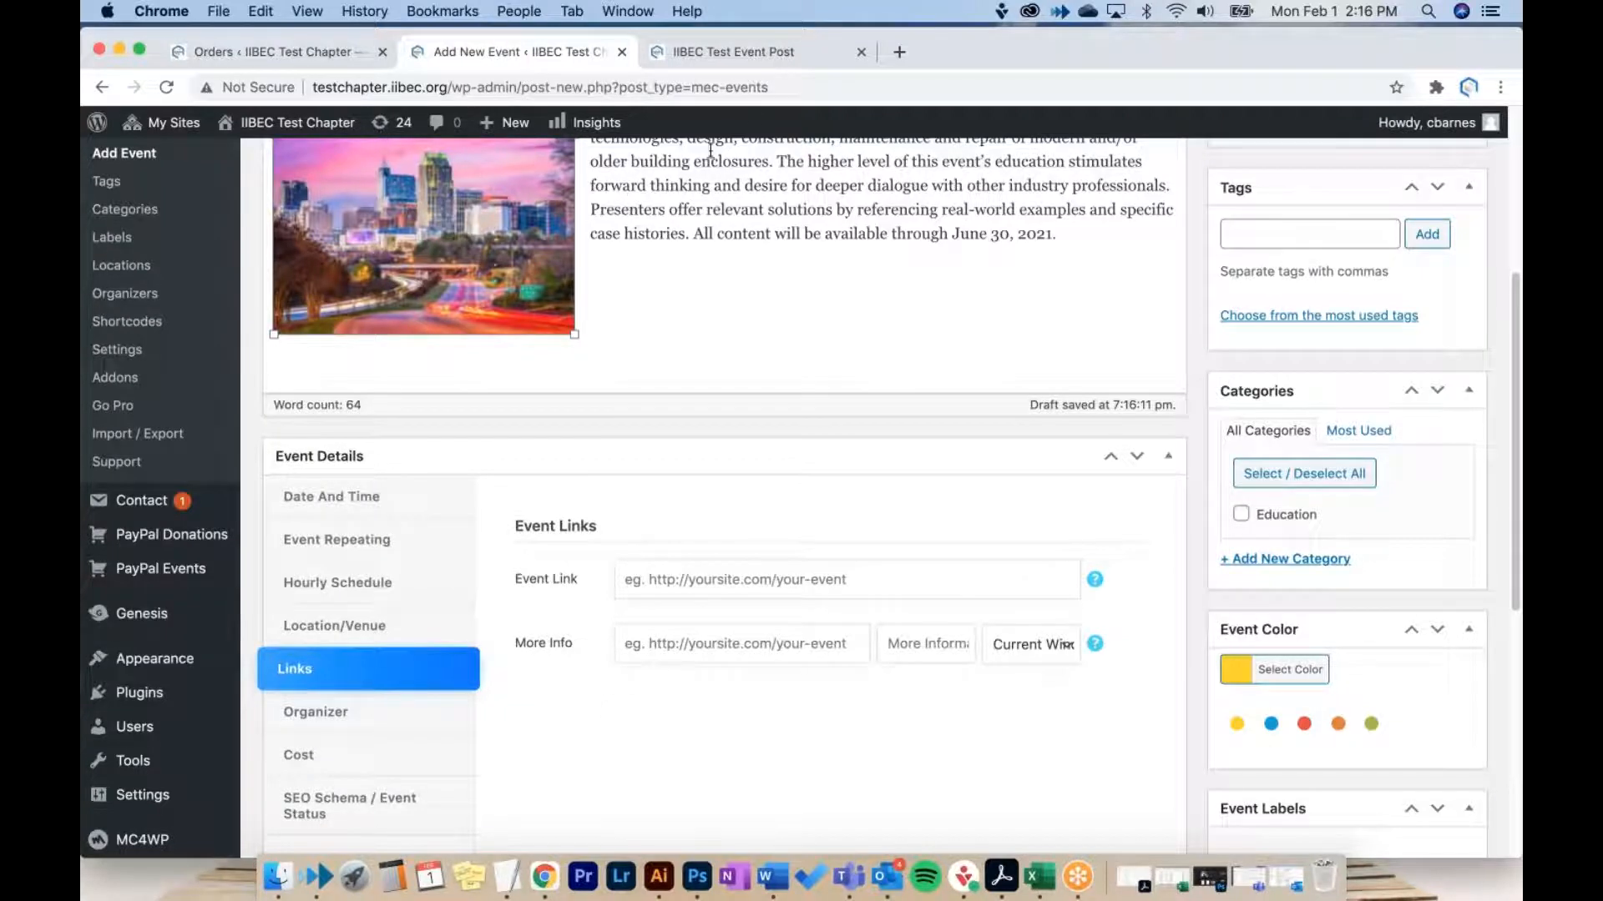
left_click(761, 57)
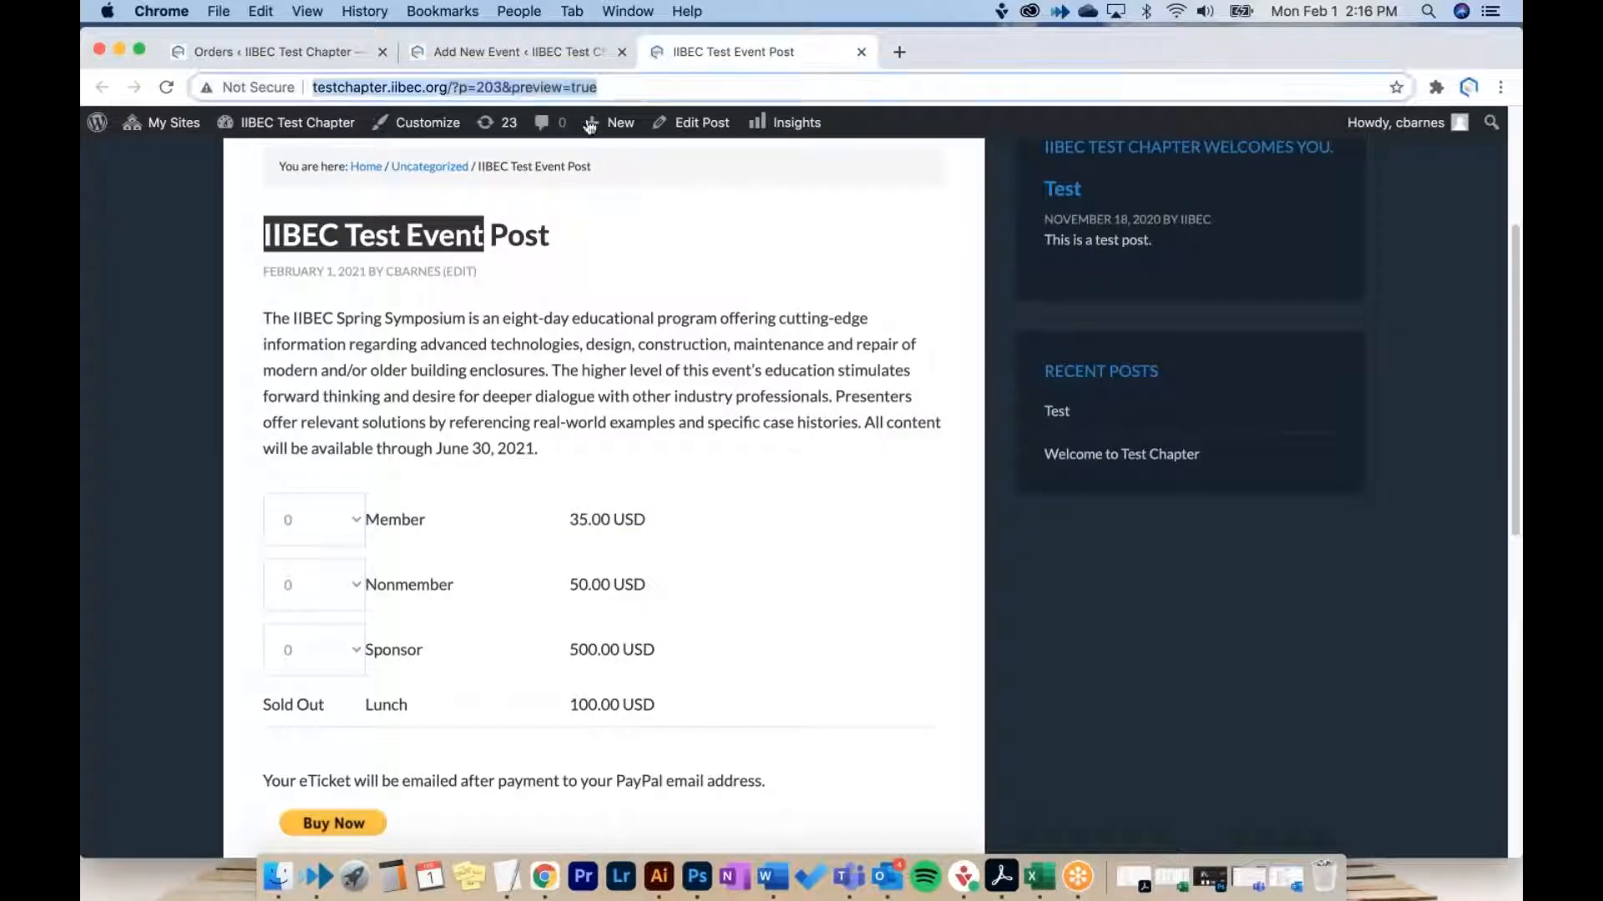
left_click(525, 55)
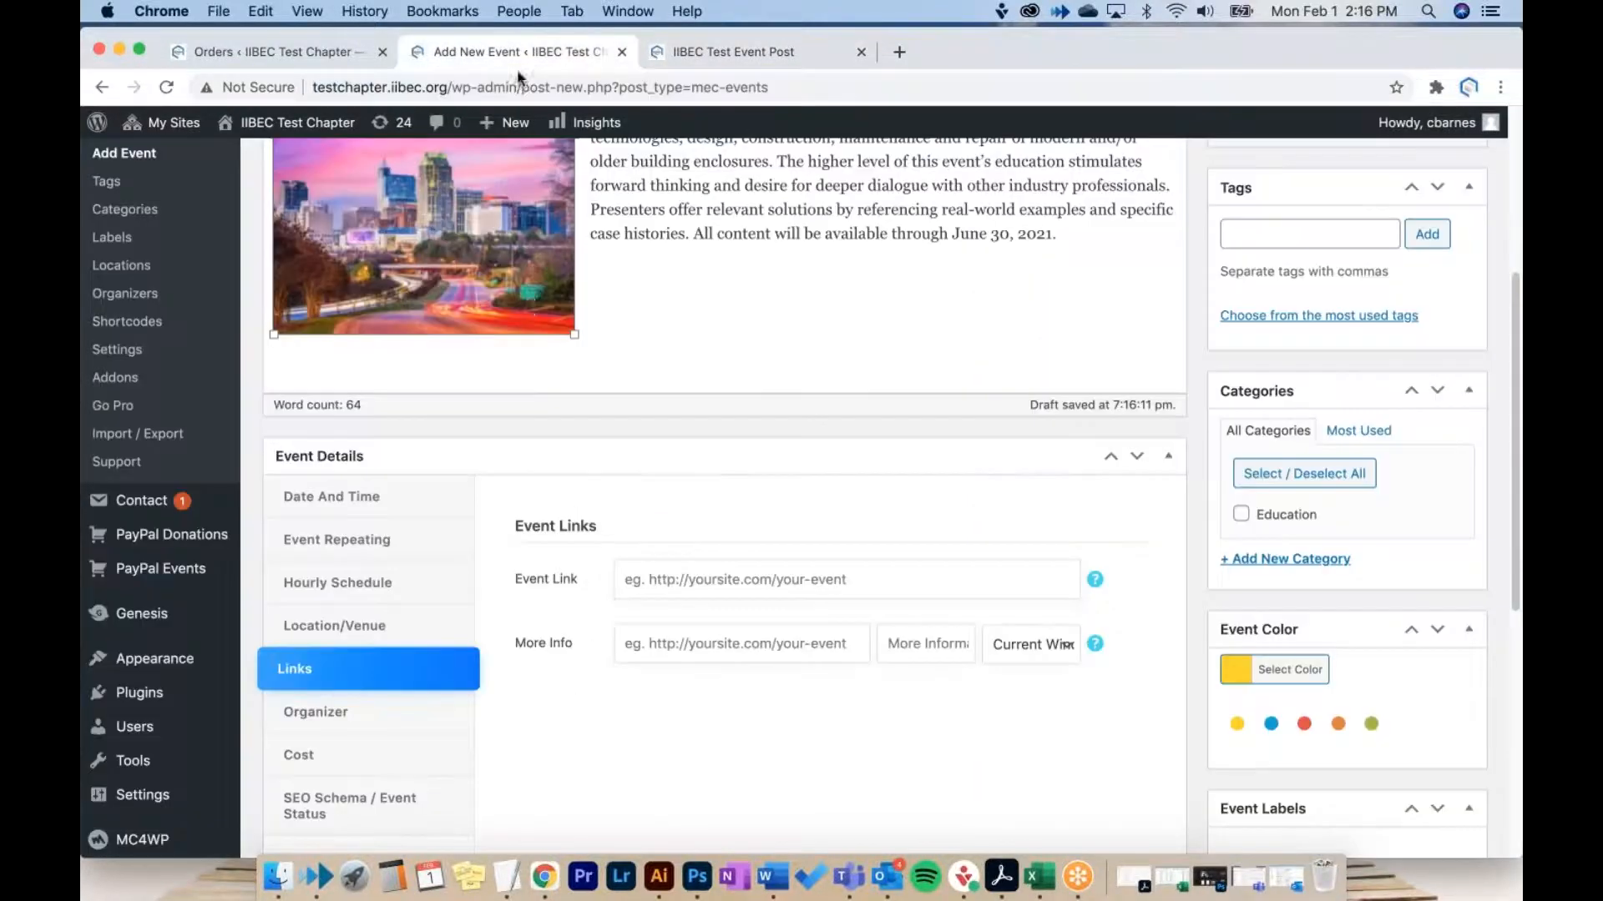
left_click(390, 735)
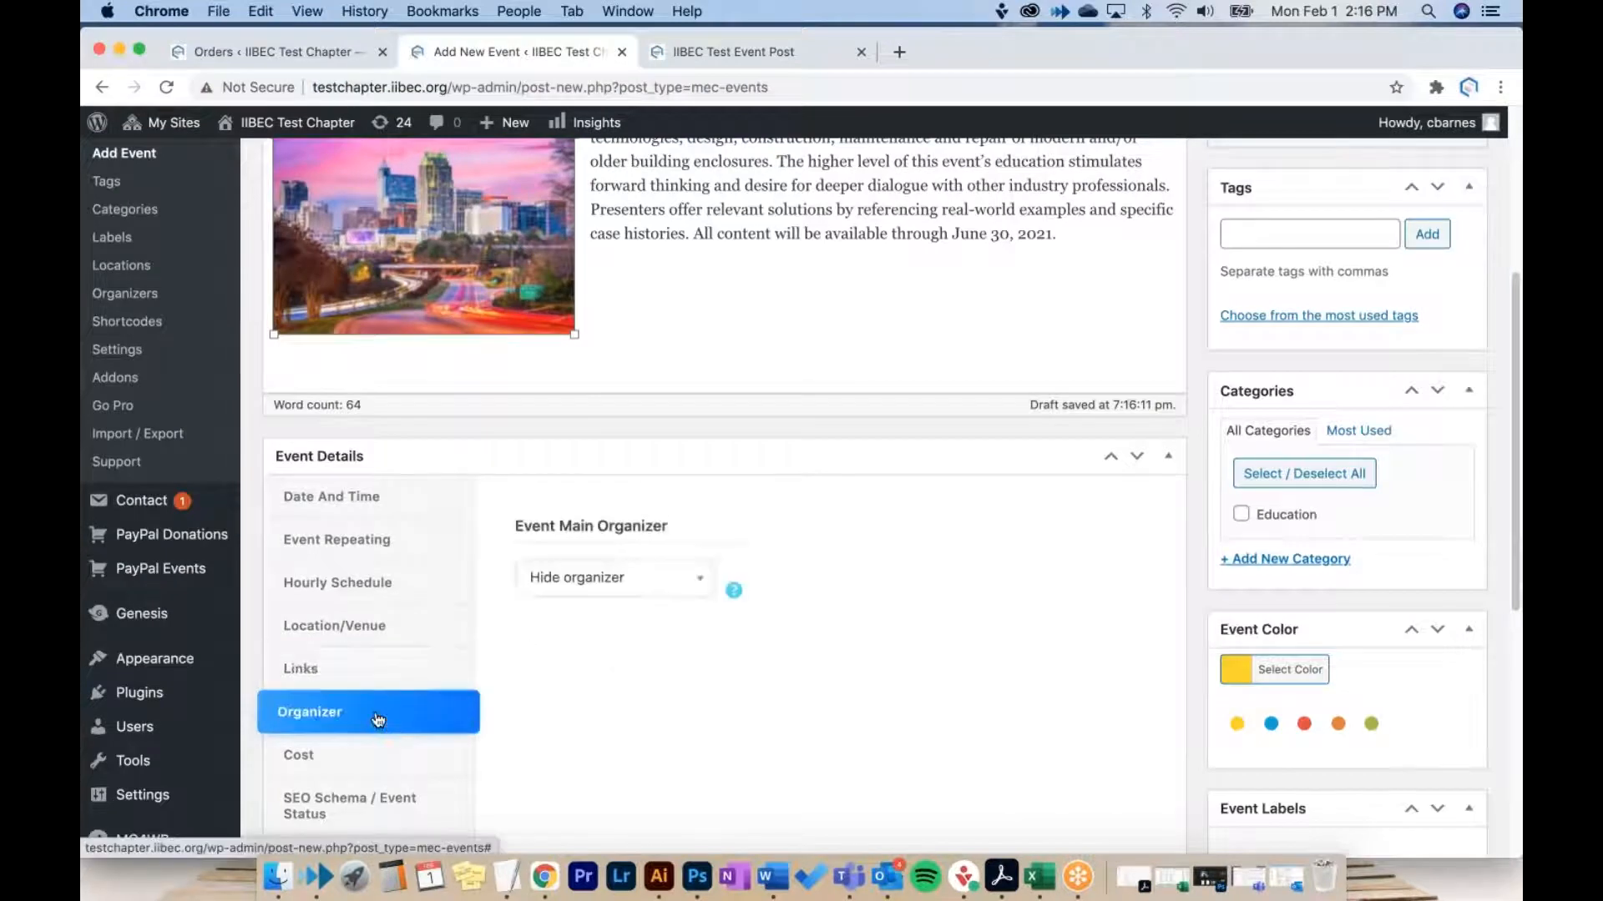
left_click(353, 769)
left_click(618, 570)
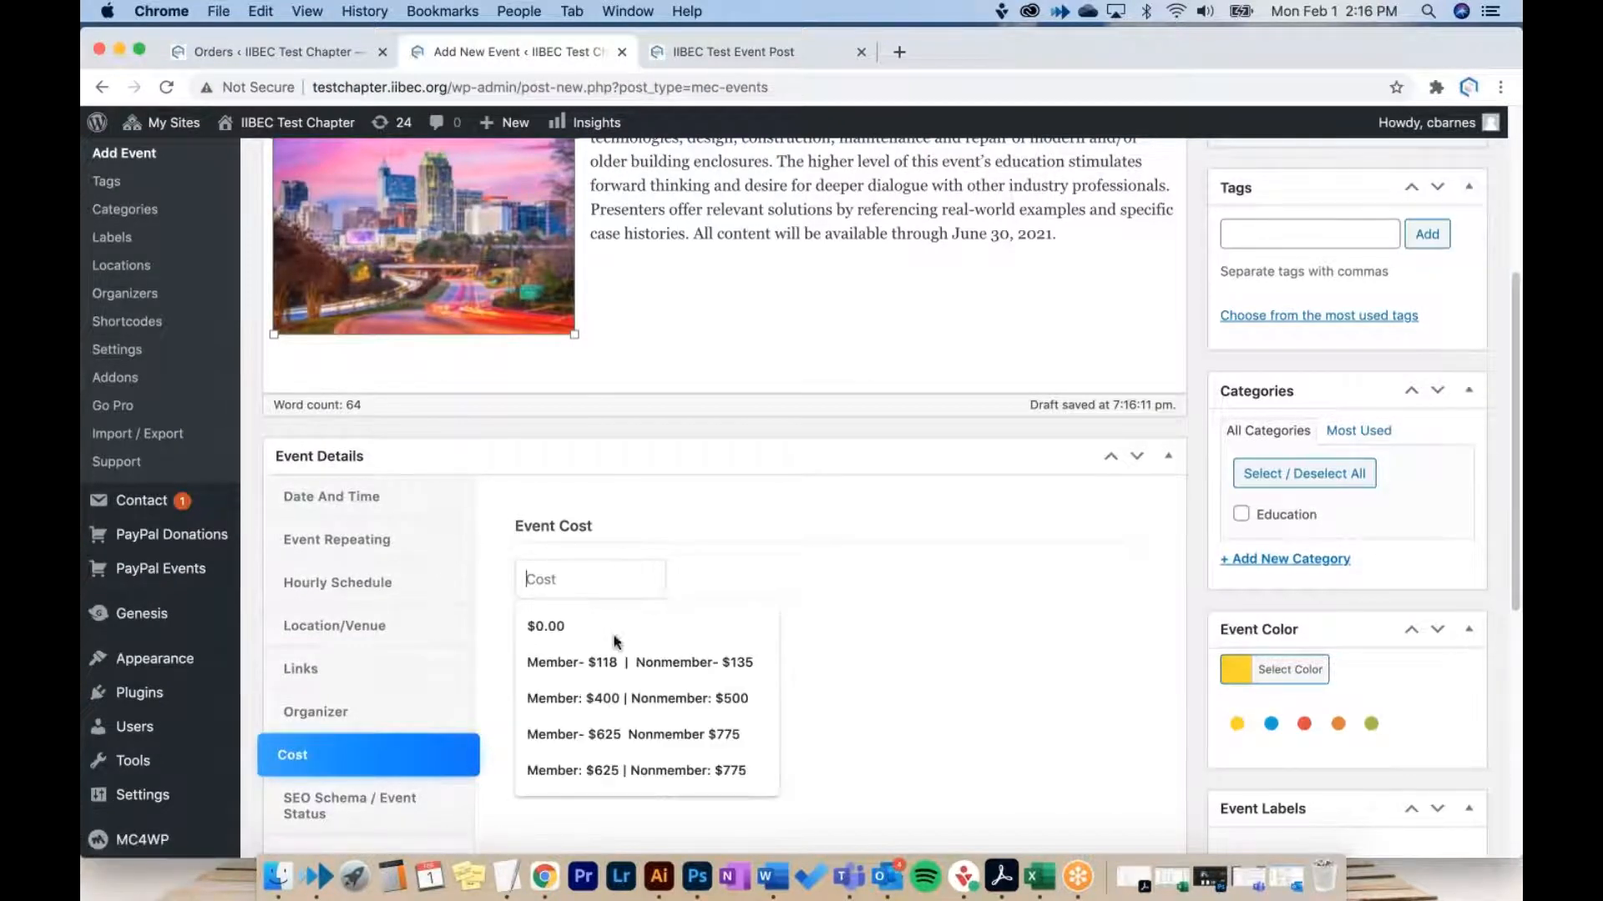
left_click(769, 583)
scroll(644, 533, "down", 3)
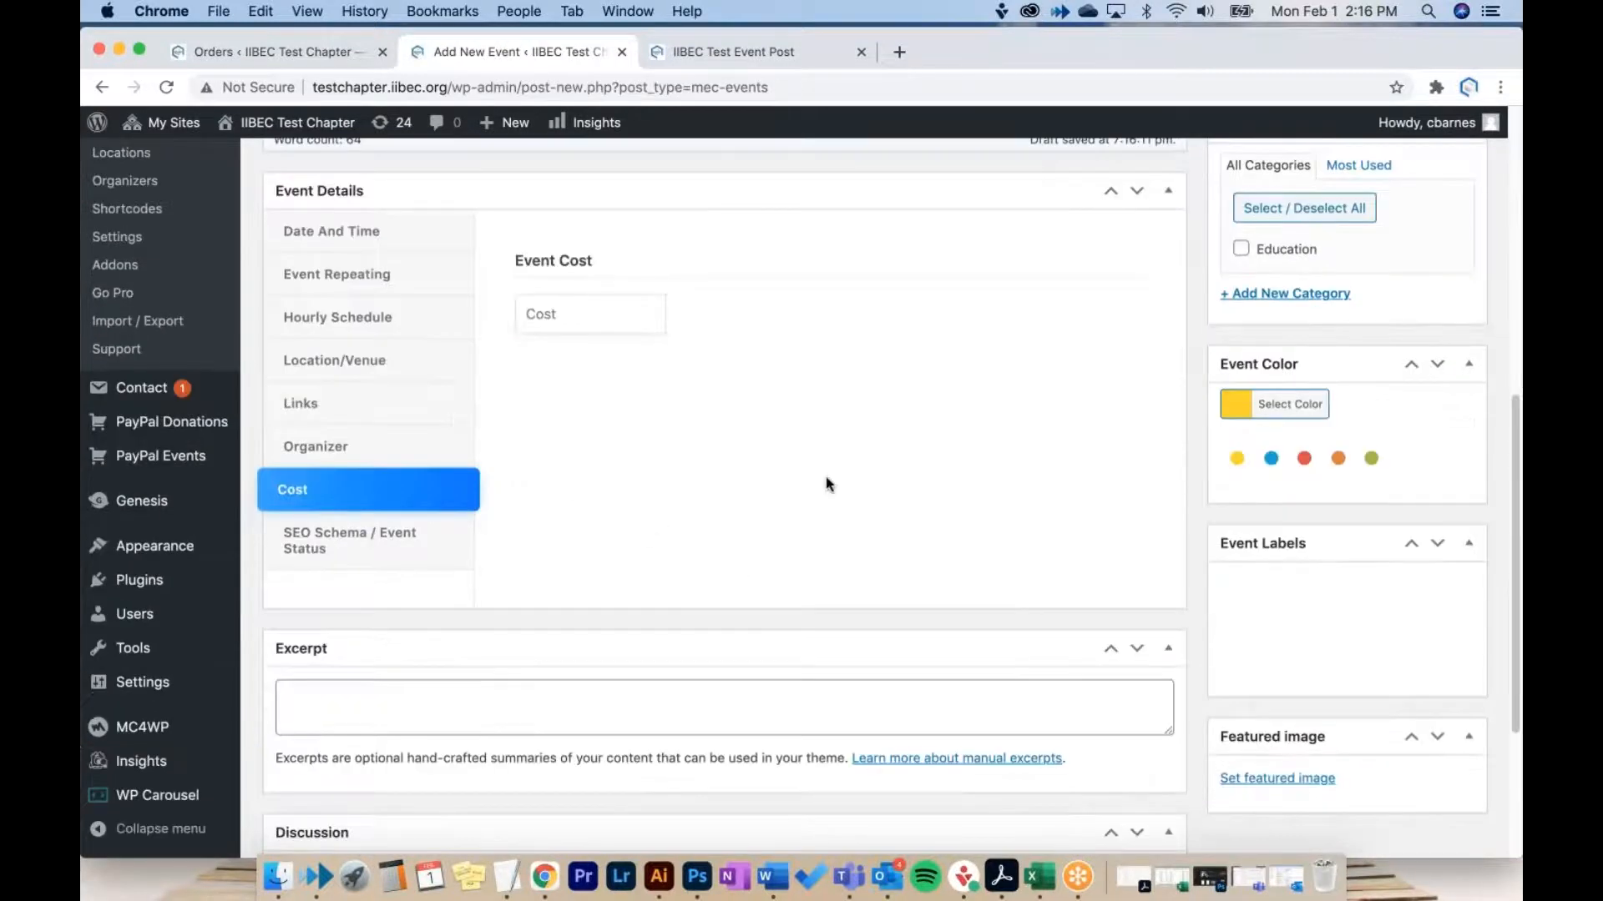
Step: Save the calendar event as a draft and publish it
scroll(826, 478, "up", 7)
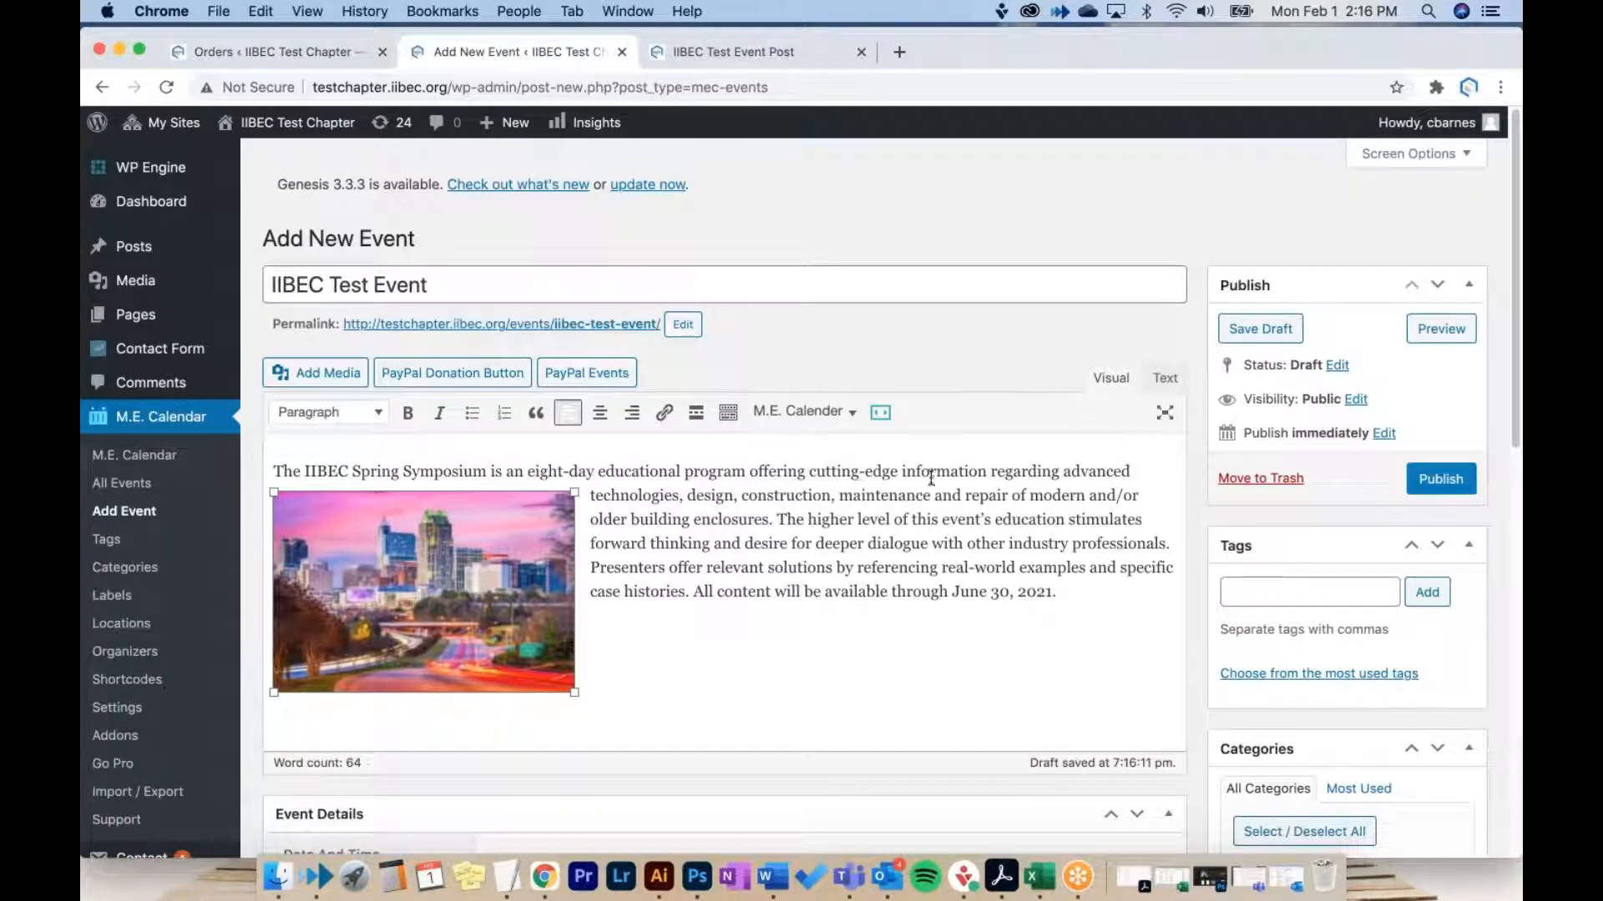
left_click(1262, 329)
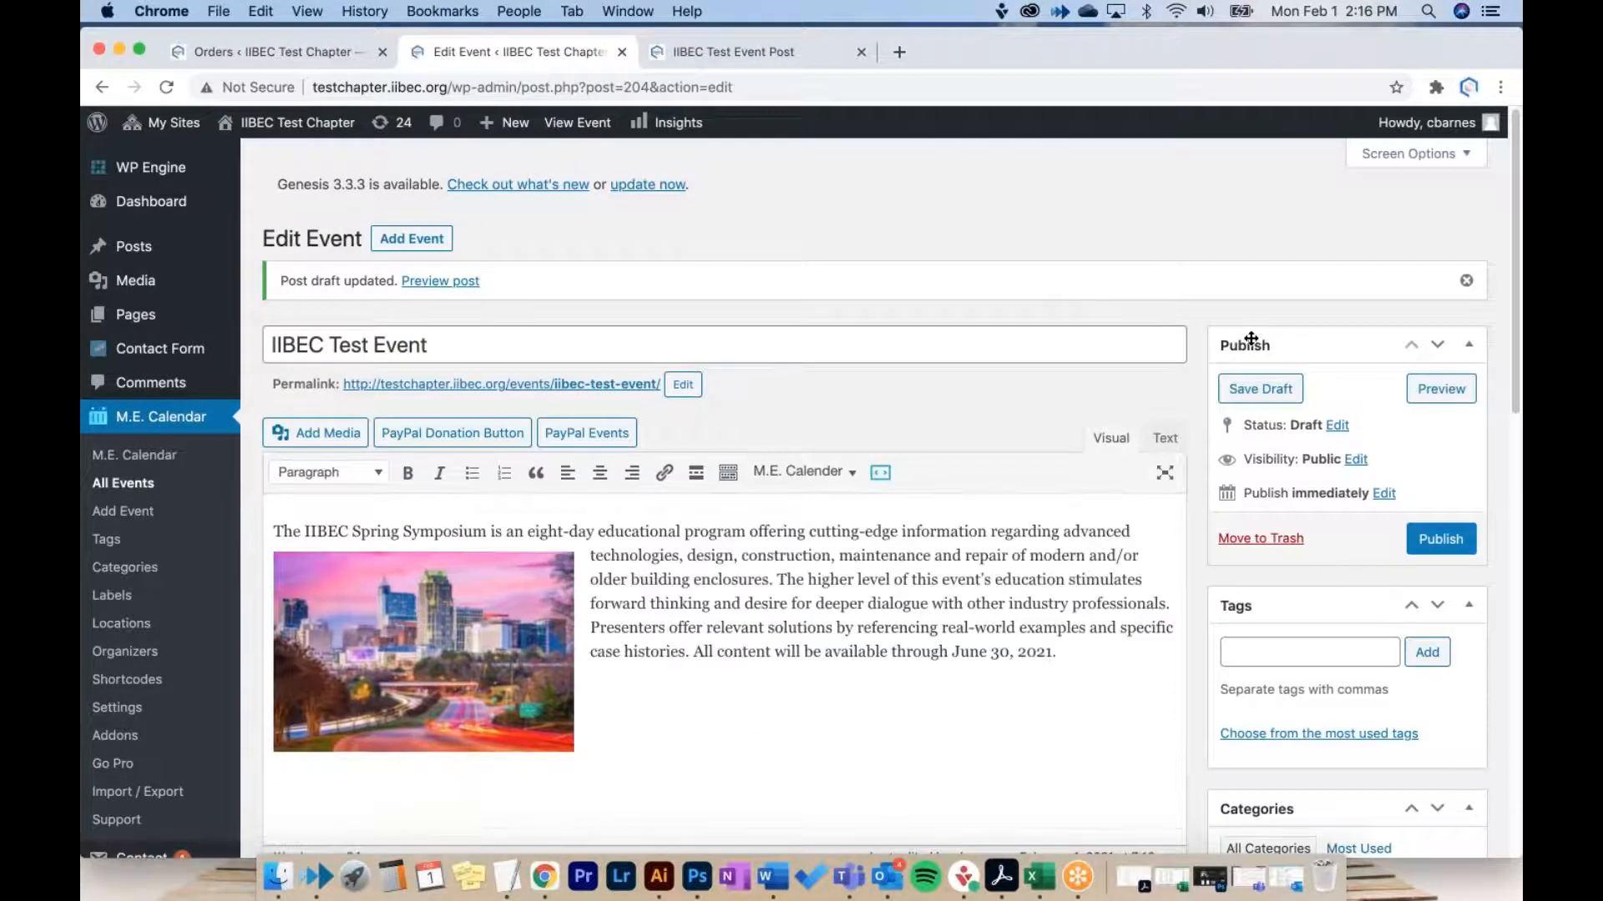
scroll(1256, 327, "down", 6)
scroll(1260, 315, "up", 2)
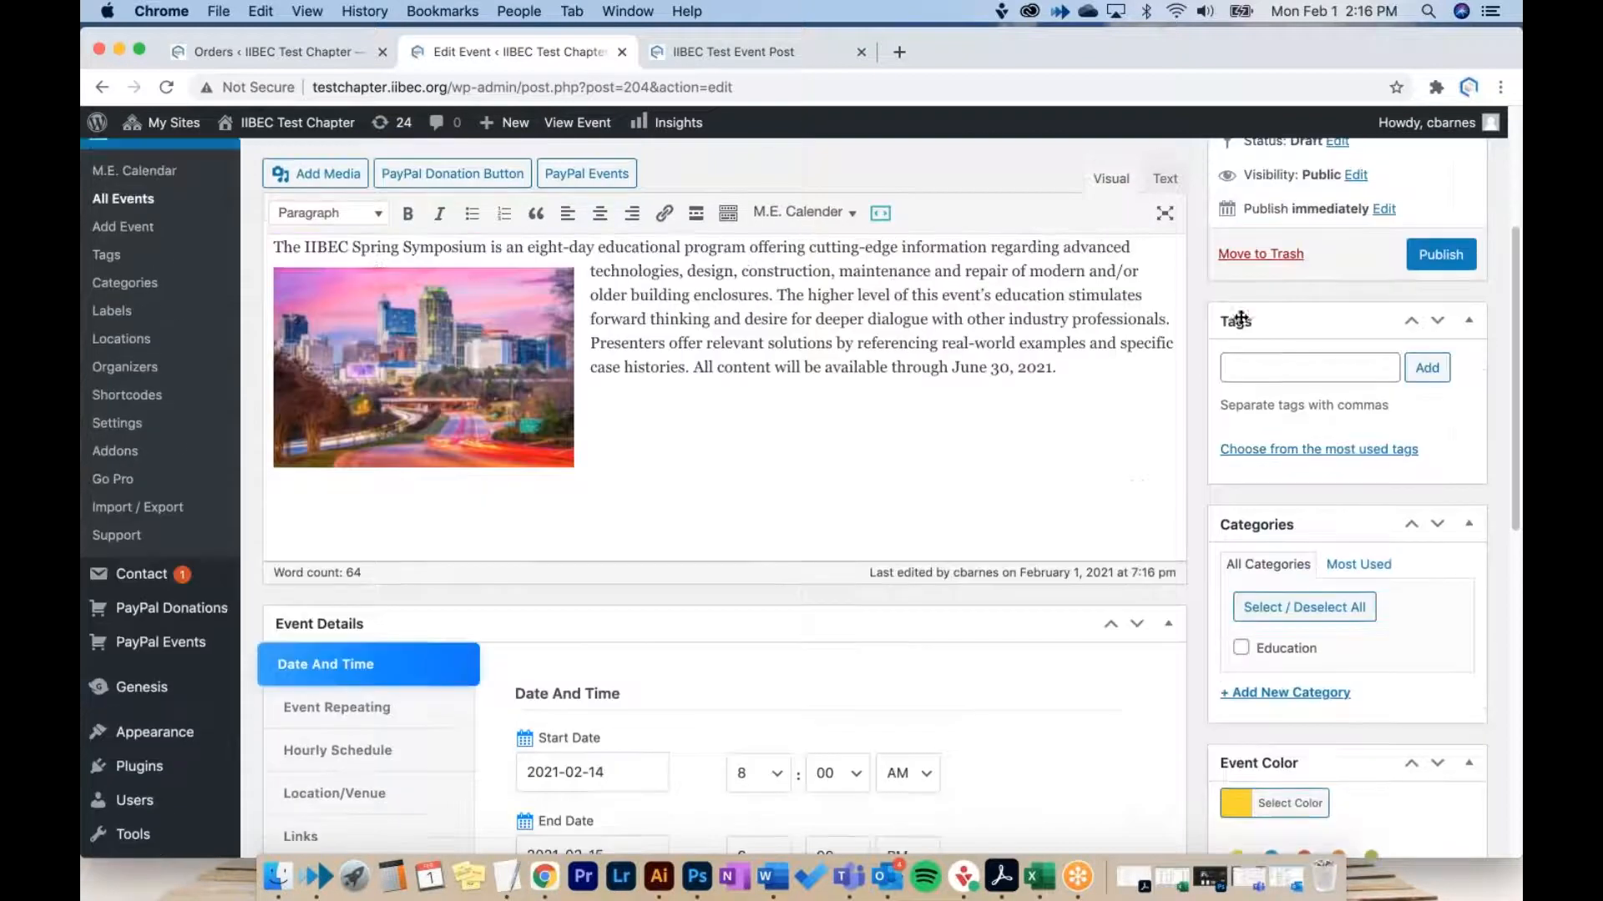
left_click(1435, 265)
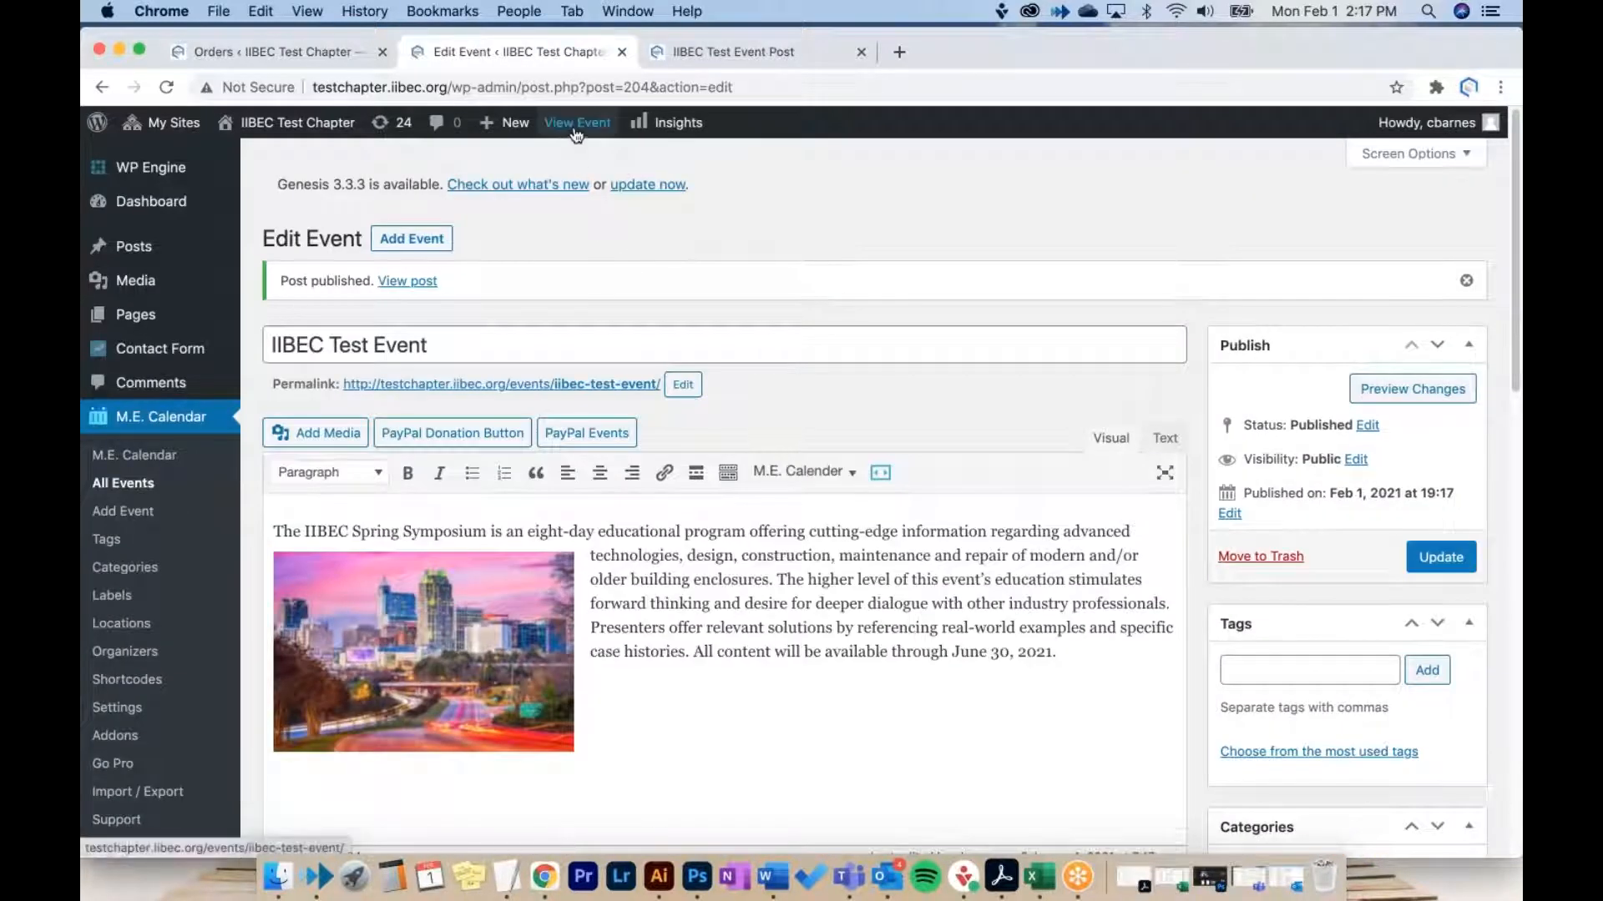
Step: Open the published event in a separate browser tab and review its description, image, date, time and countdown
right_click(585, 132)
left_click(634, 137)
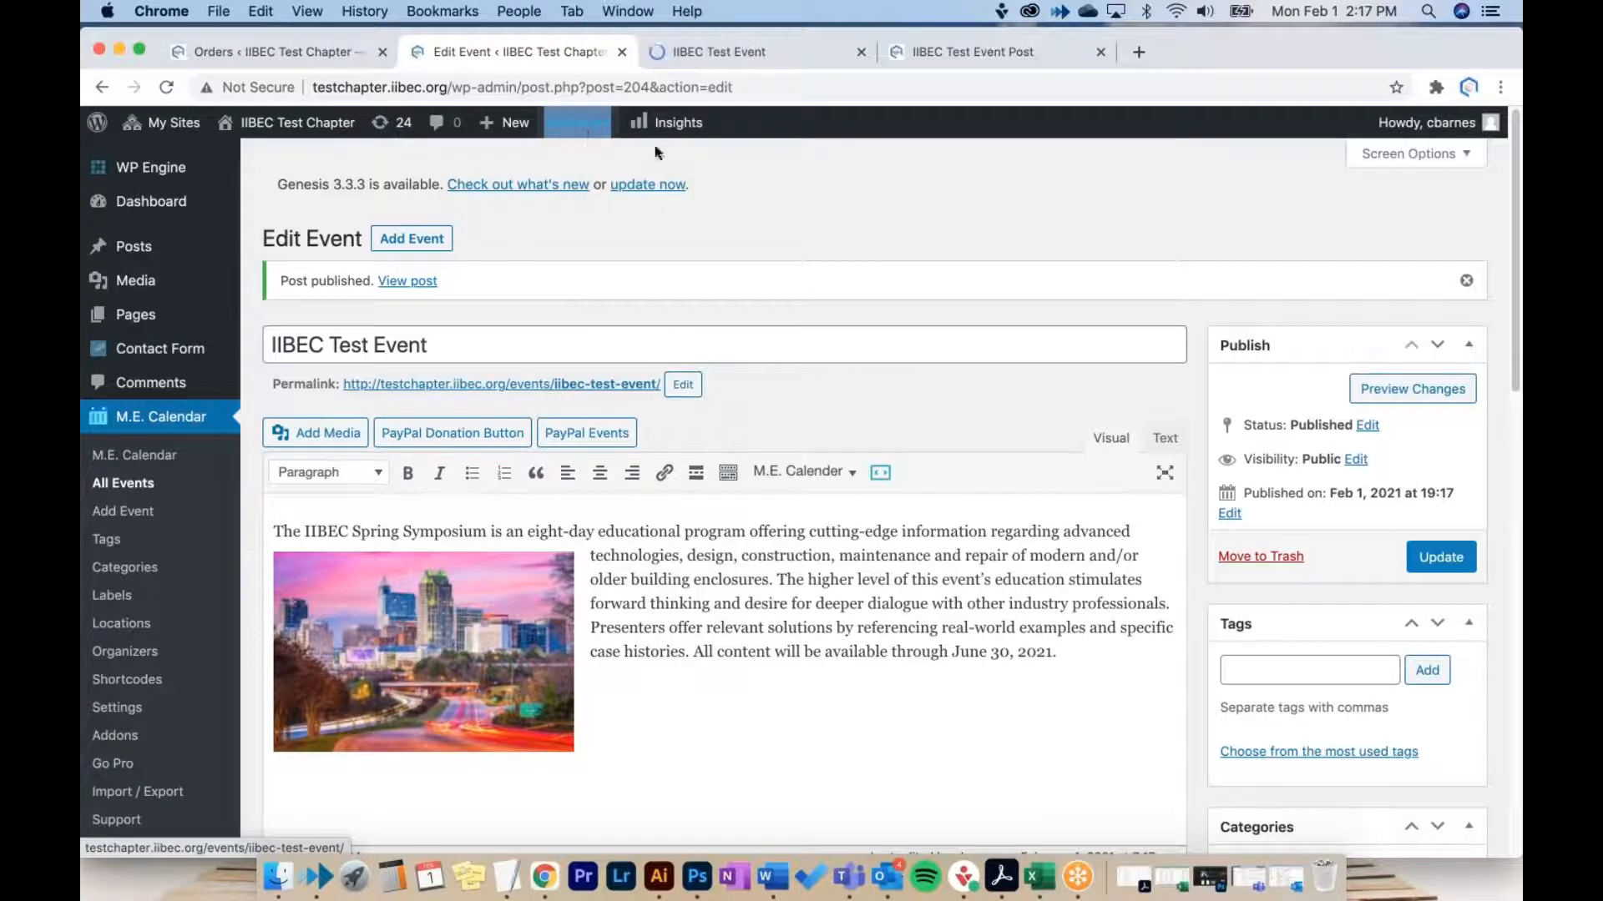
left_click(794, 53)
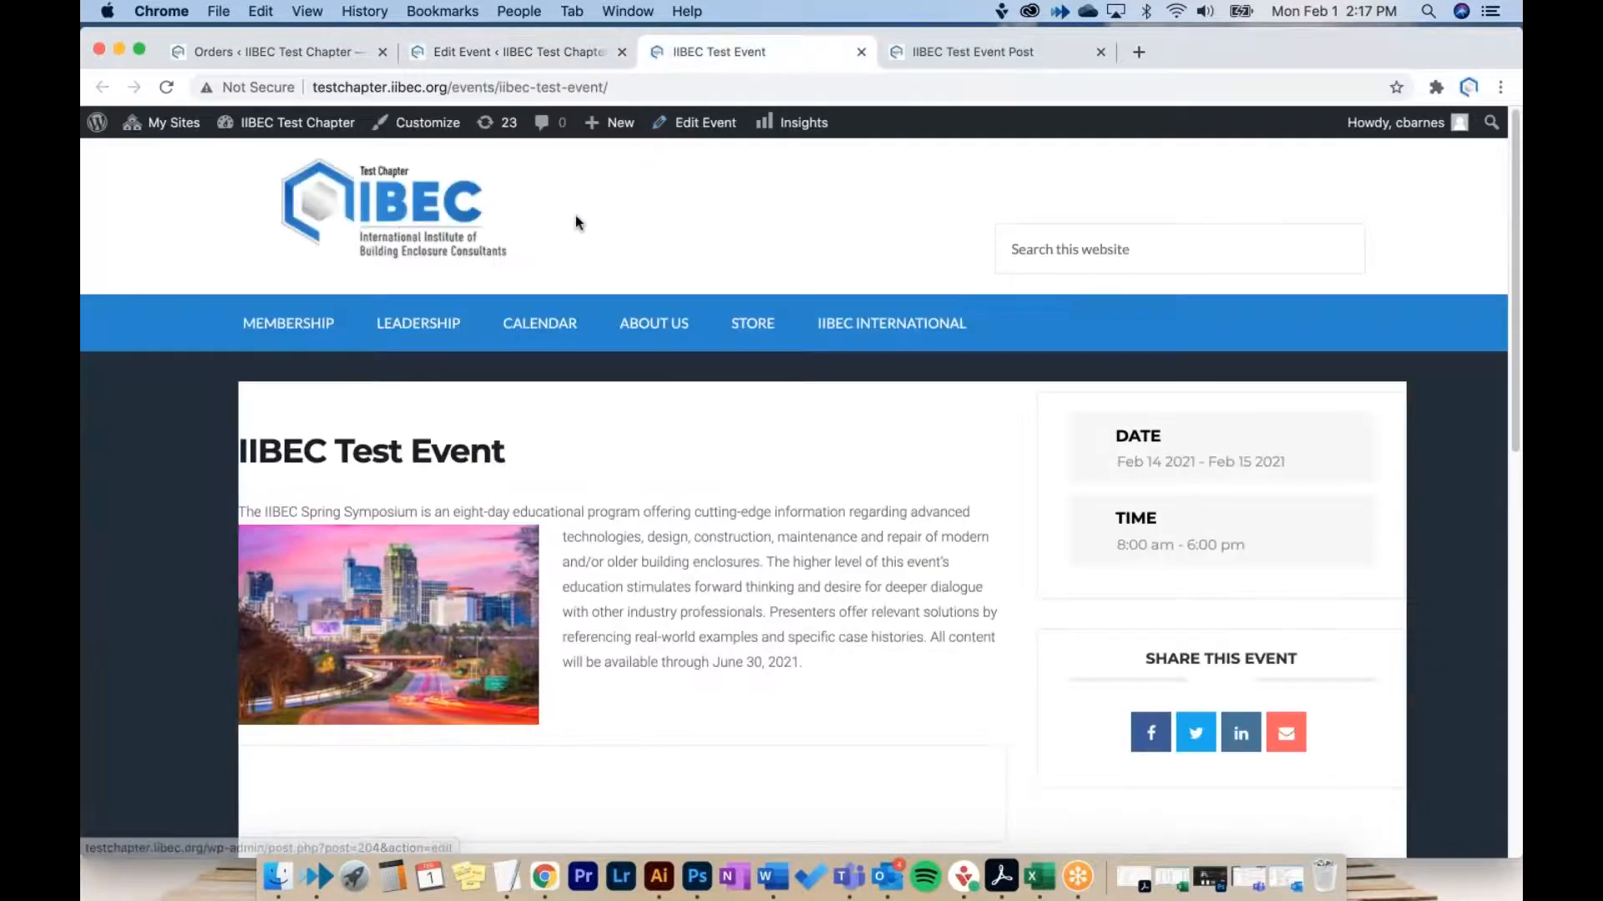
scroll(564, 232, "down", 2)
scroll(564, 232, "down", 3)
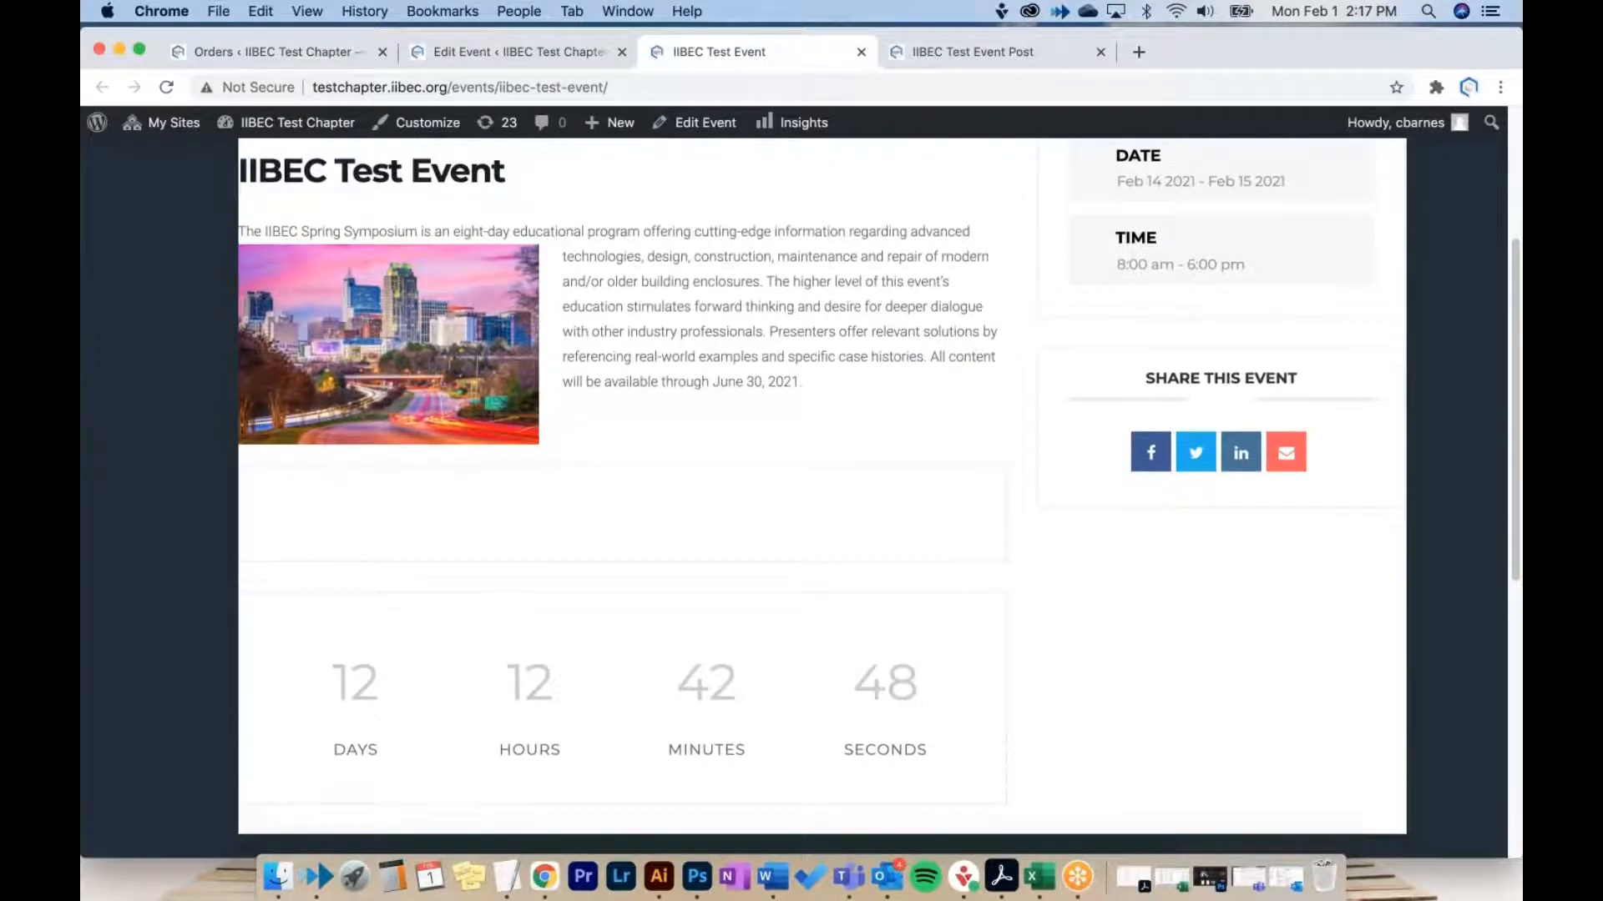
scroll(564, 317, "up", 4)
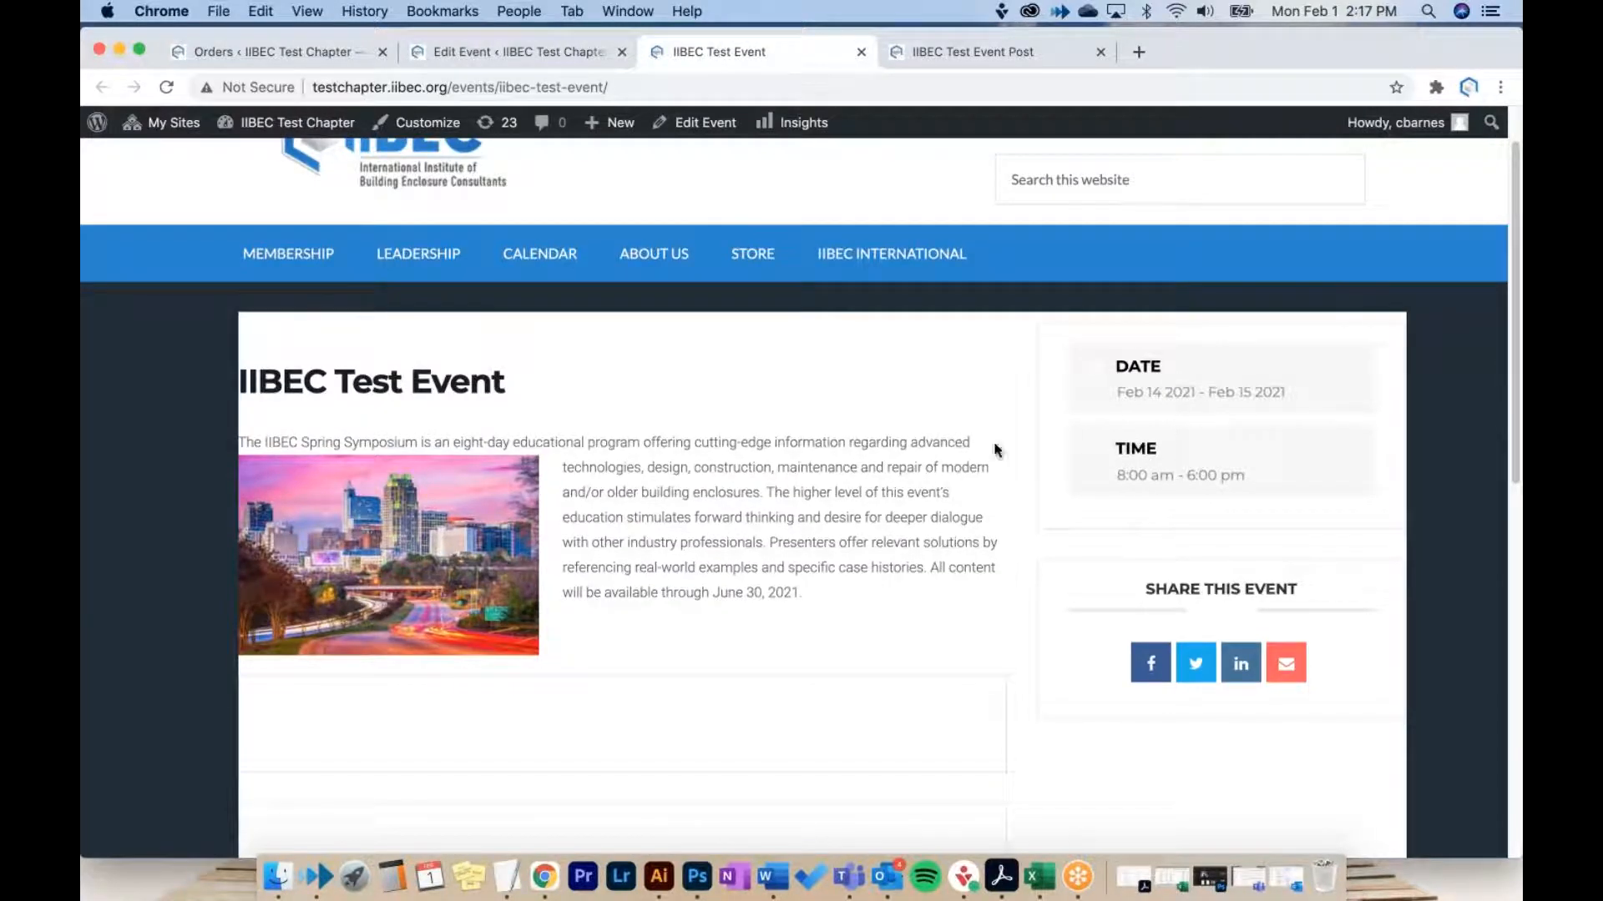
scroll(651, 534, "down", 3)
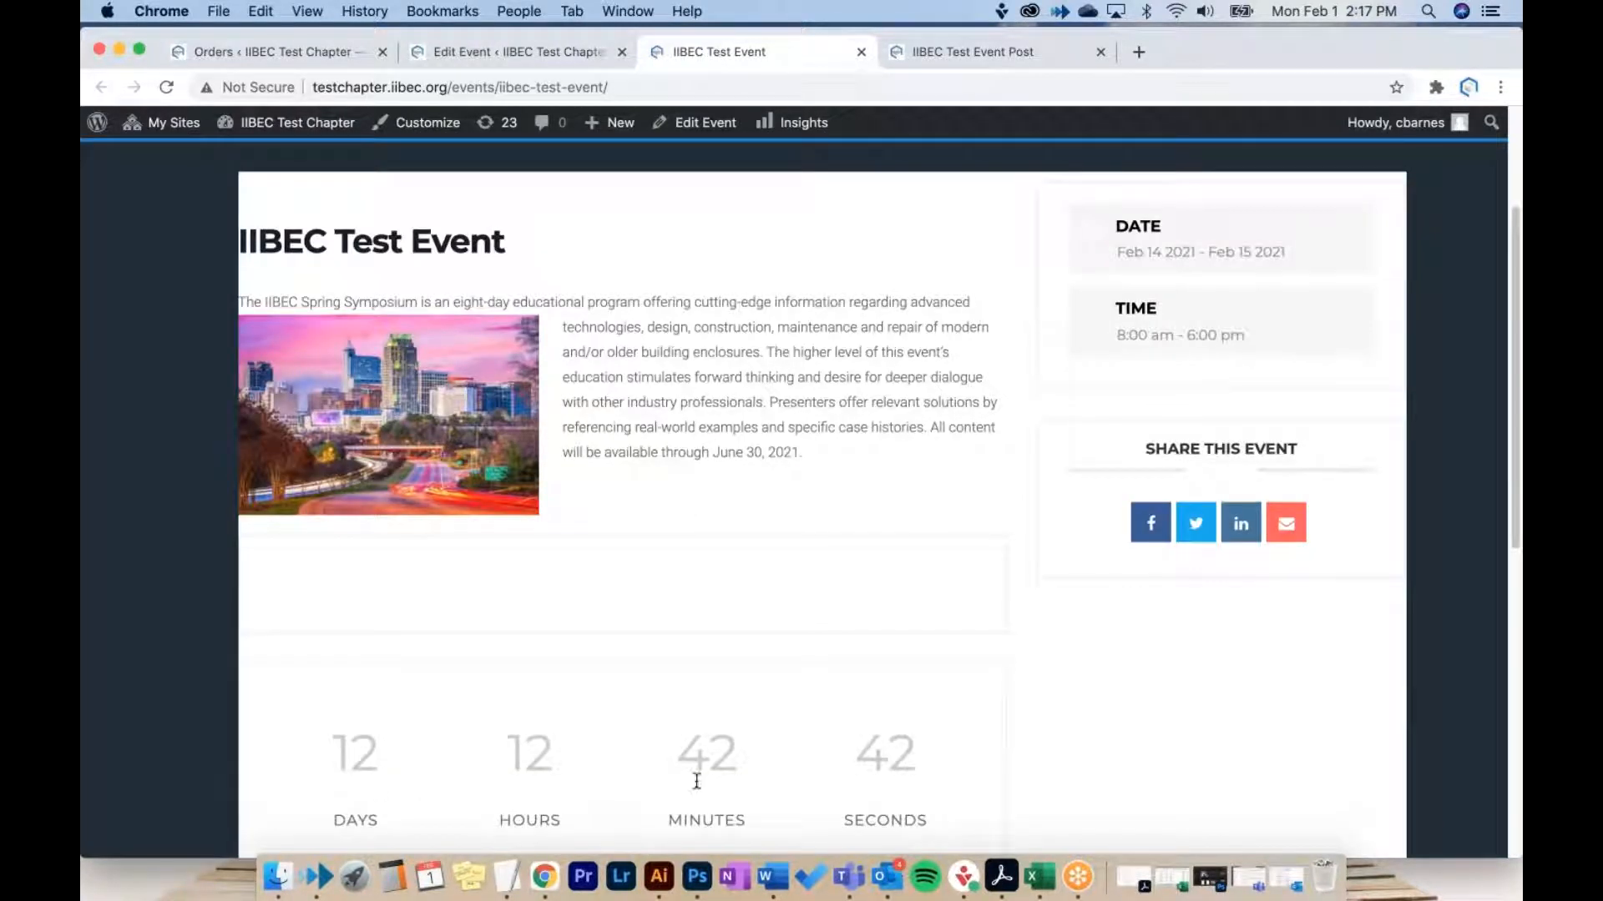
scroll(696, 683, "up", 3)
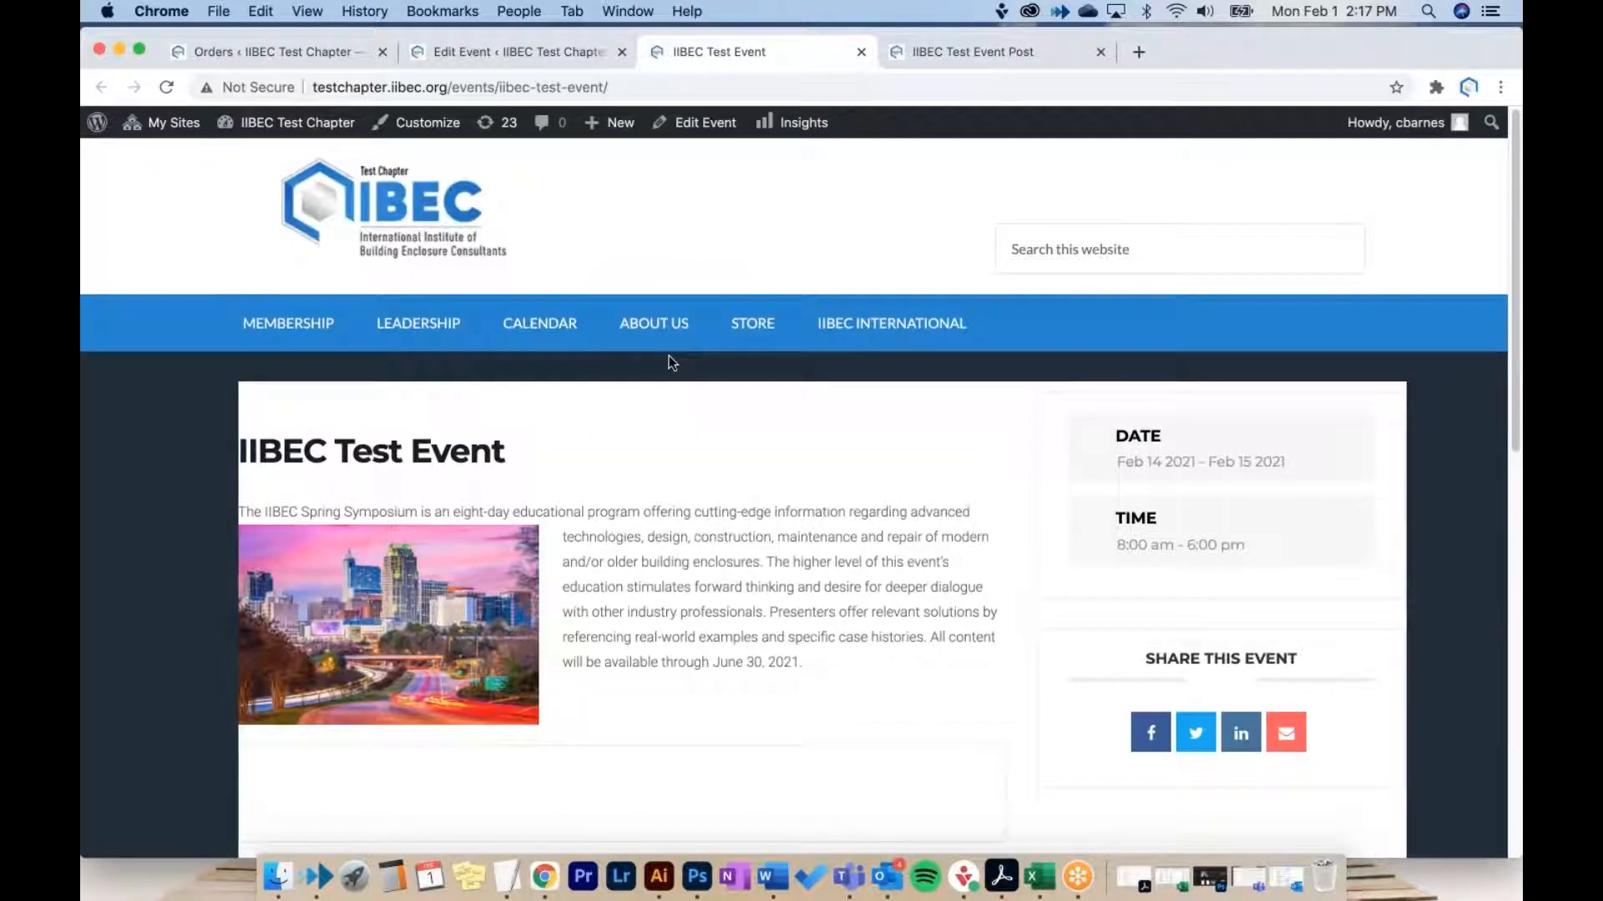
Step: Look up IIBEC Test Event on the site's Calendar page and open its event page from there
left_click(519, 334)
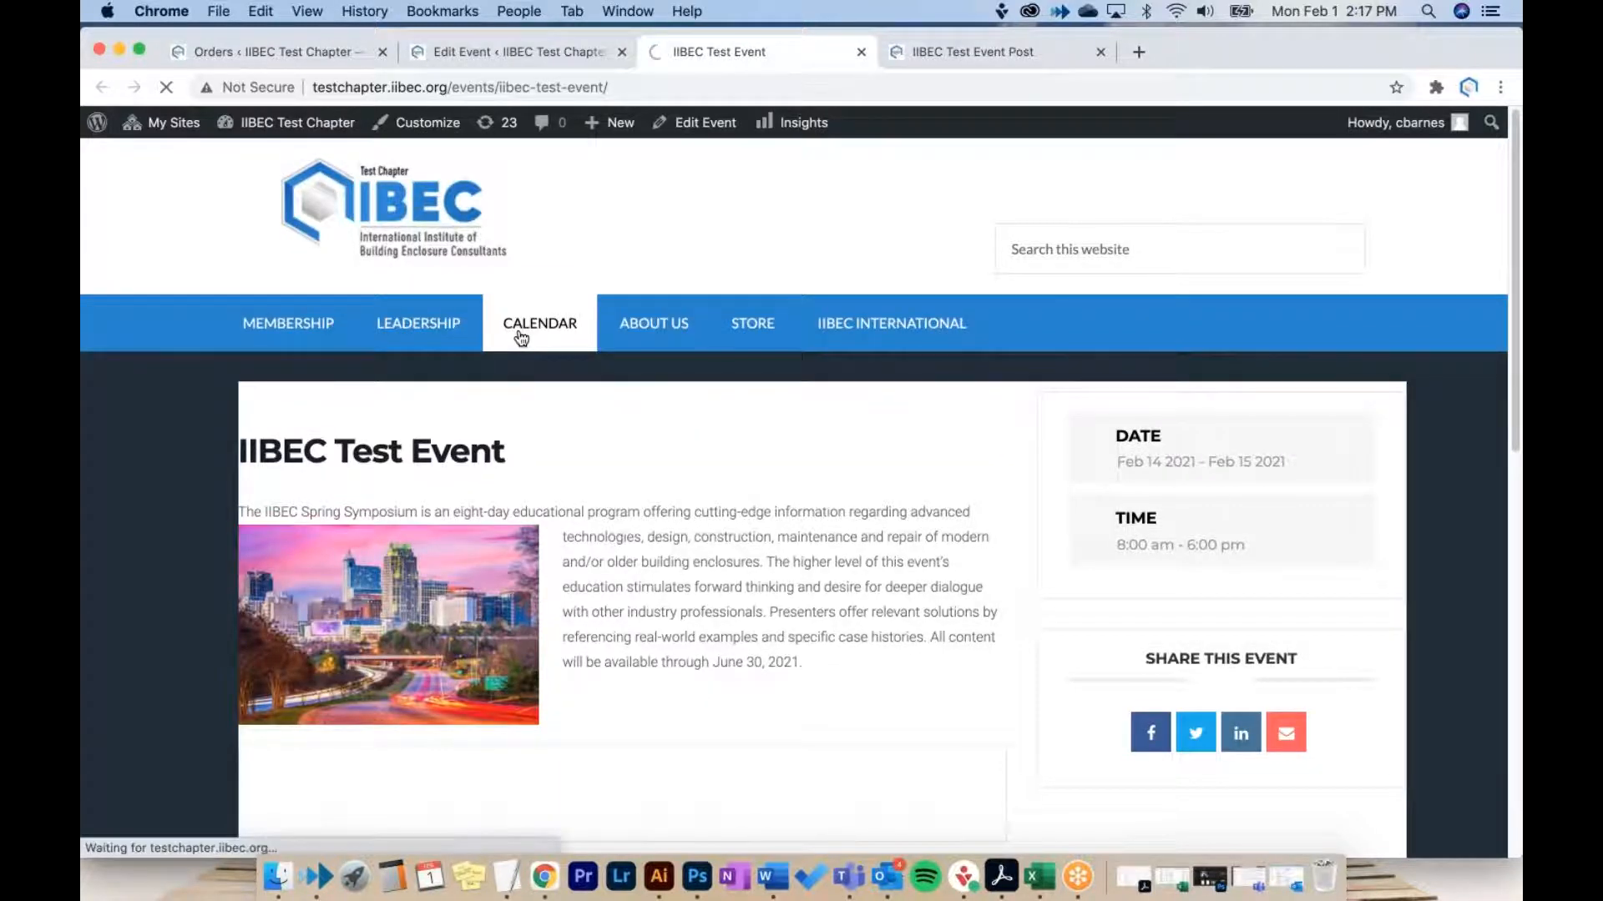
scroll(507, 401, "down", 4)
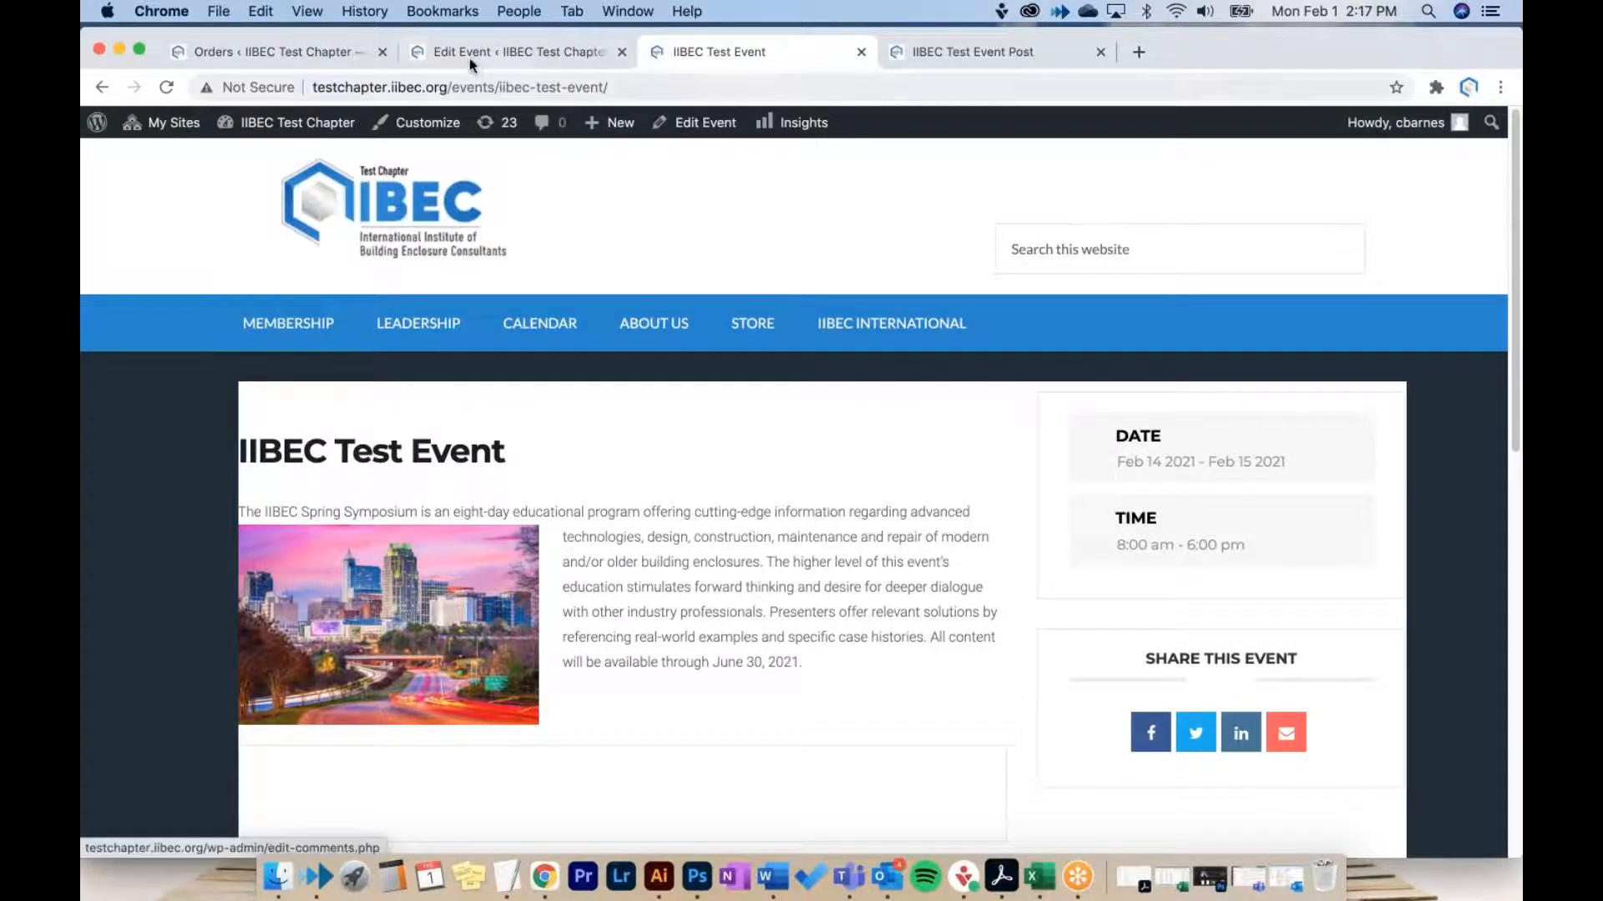
Step: Return to editing the calendar event and examine the Event Link and More Info fields, leaving them empty
left_click(415, 57)
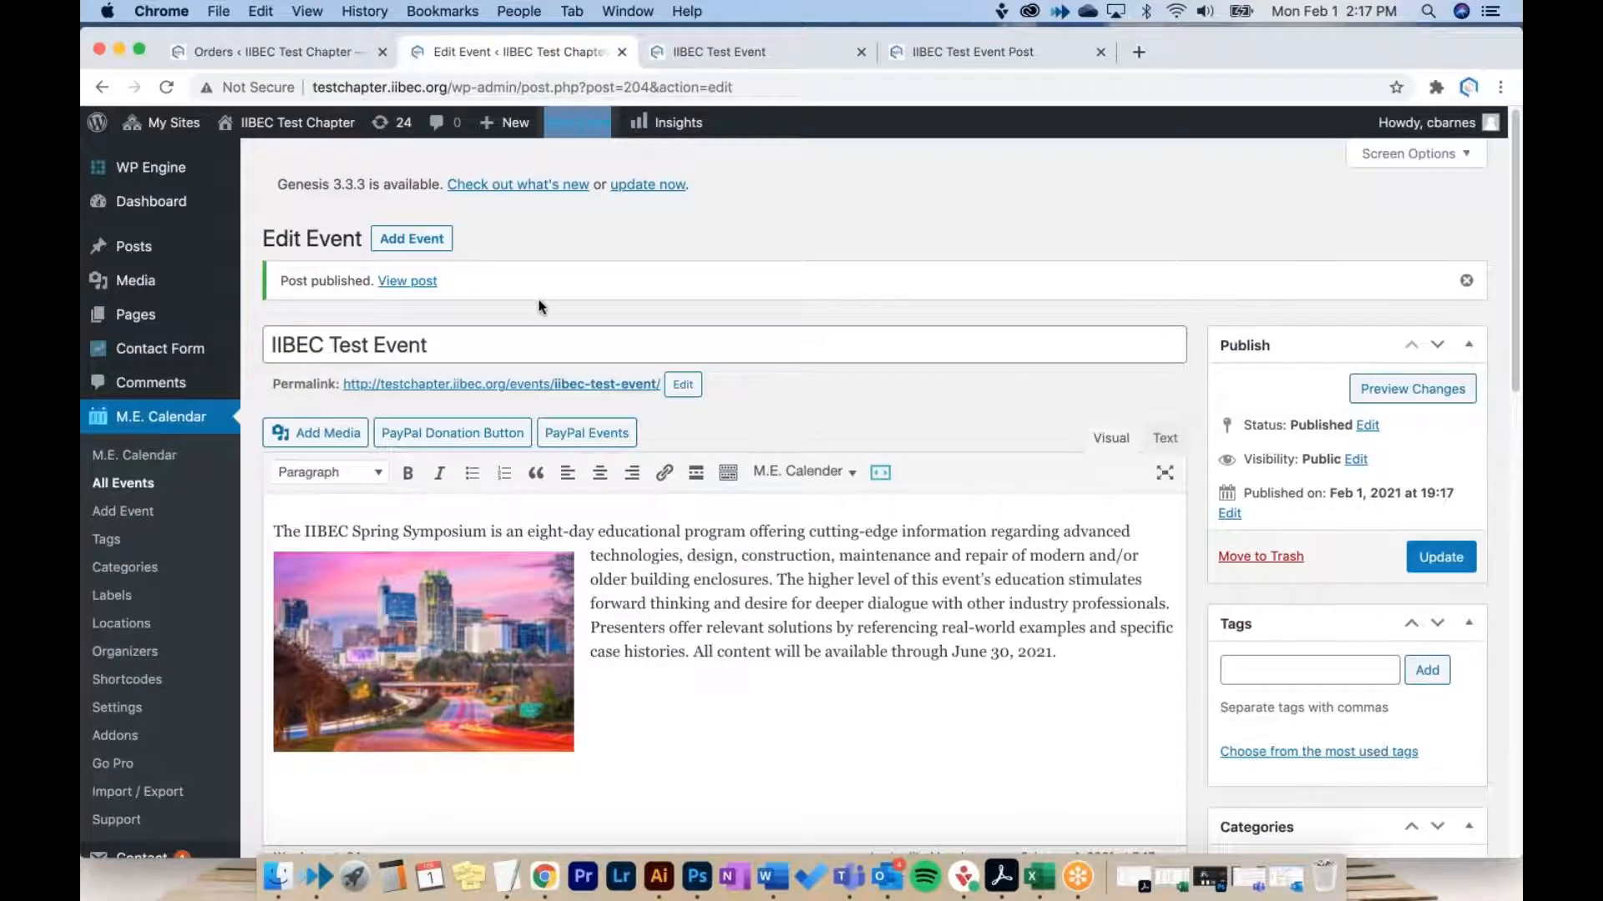
scroll(545, 295, "down", 5)
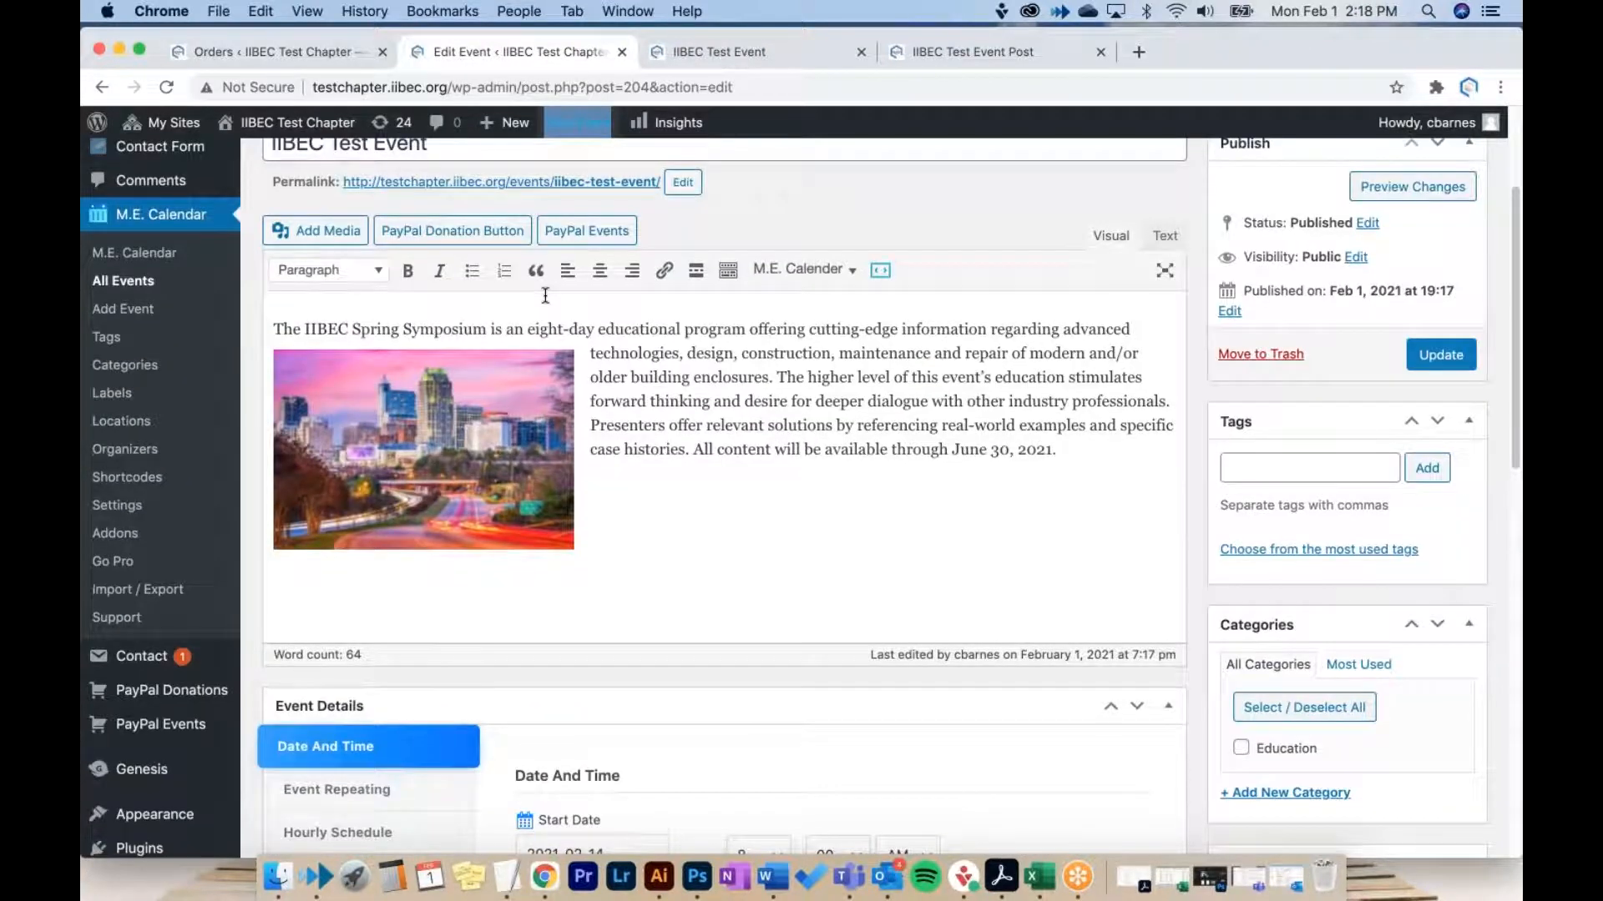
scroll(545, 296, "down", 5)
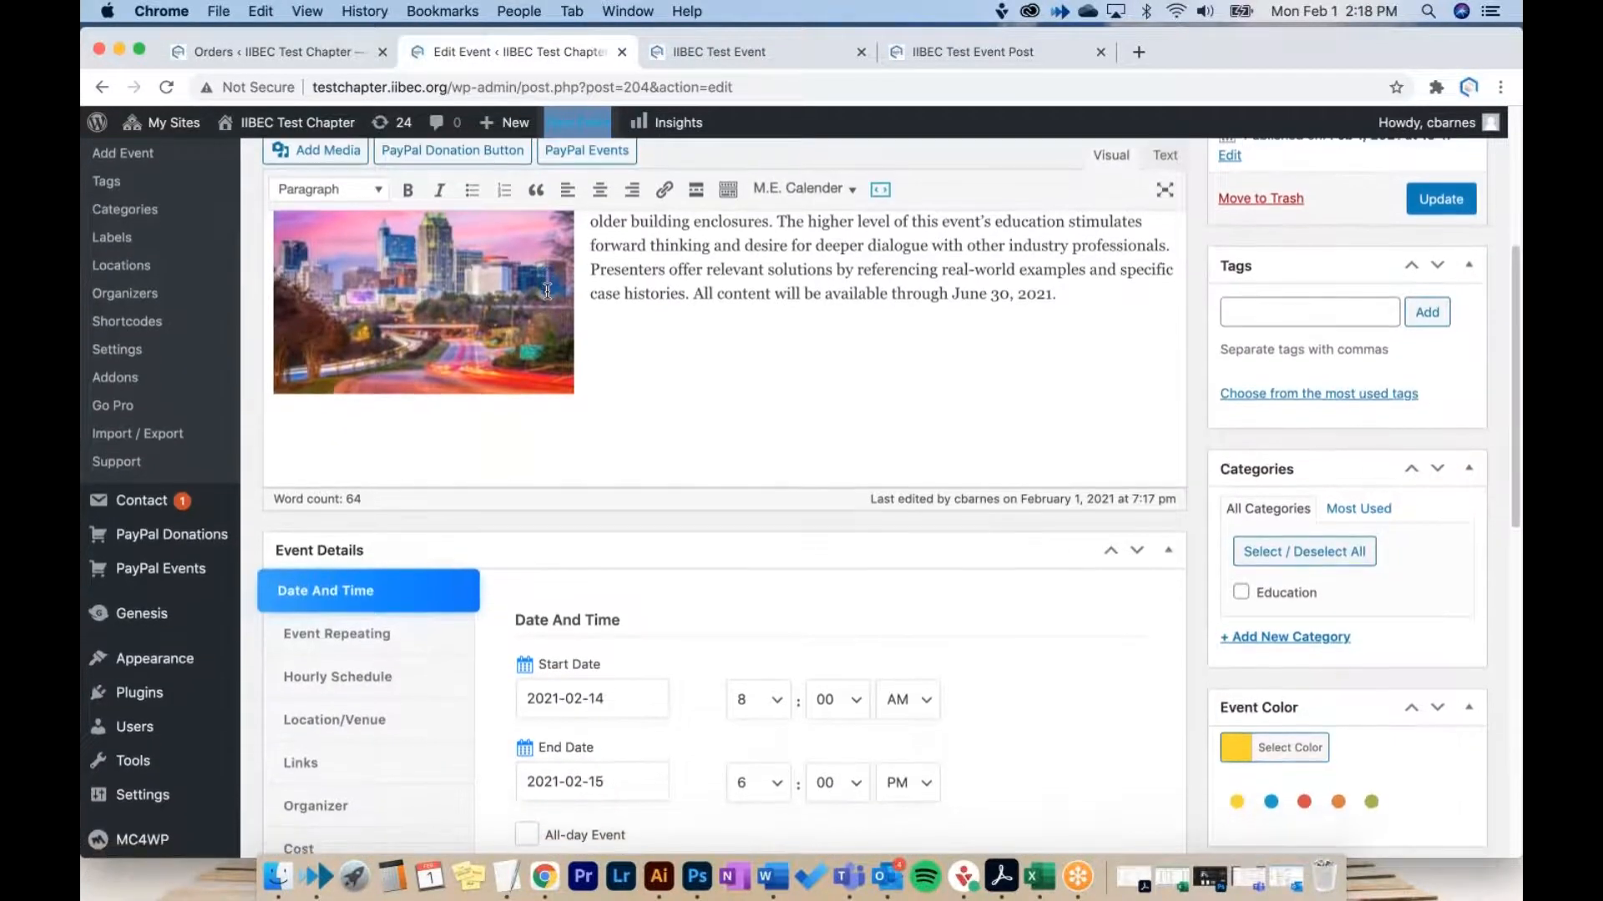
scroll(546, 291, "down", 2)
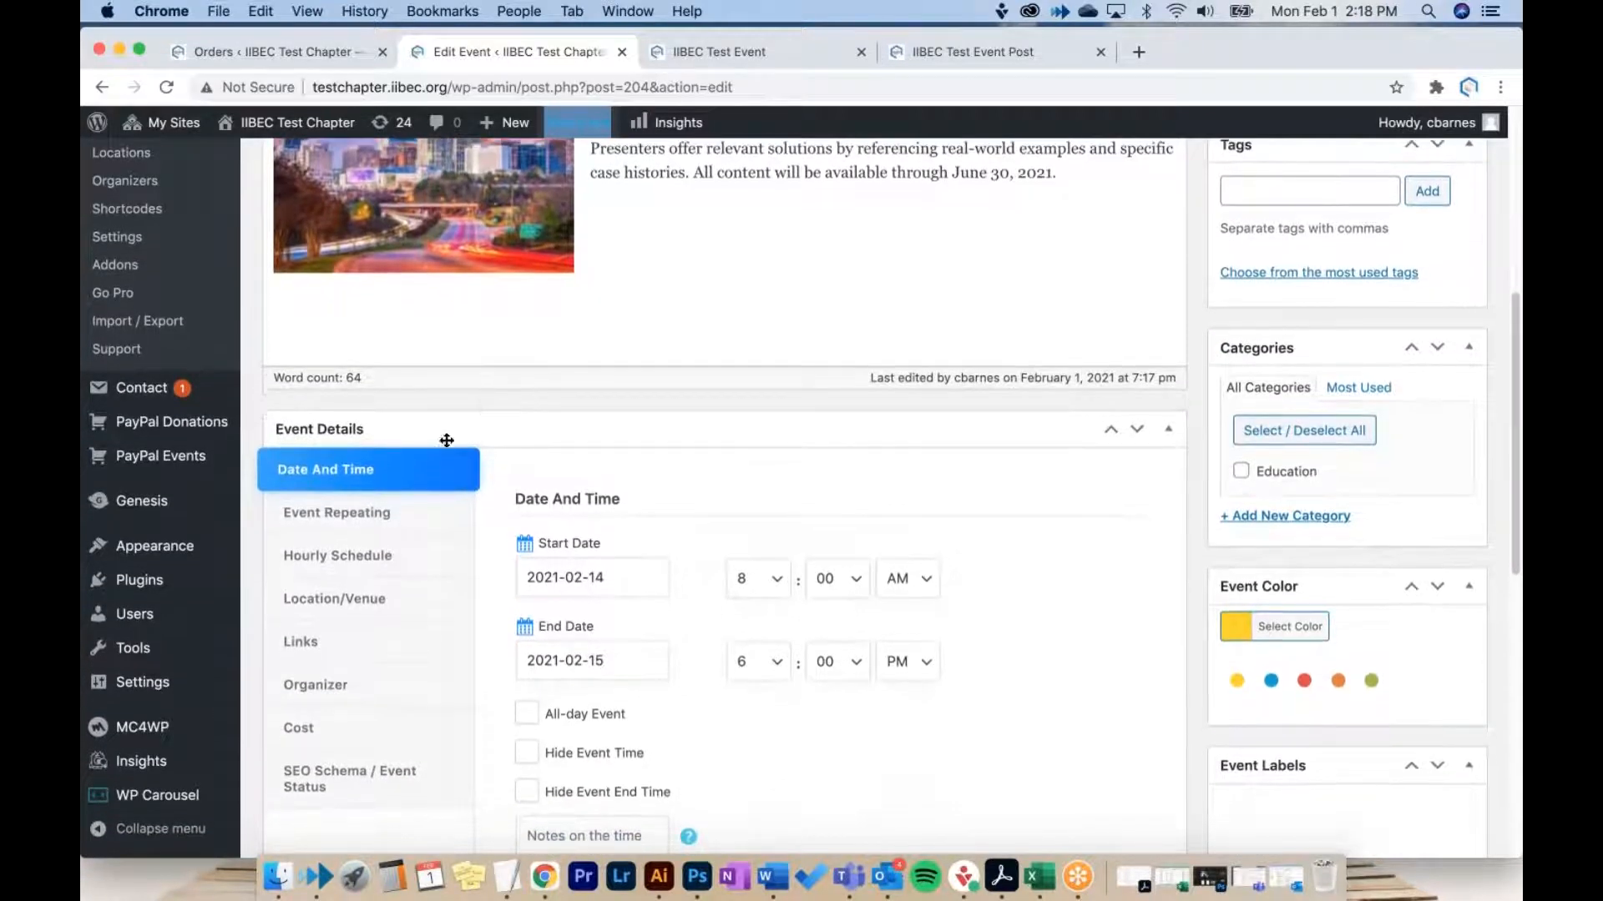
left_click(427, 649)
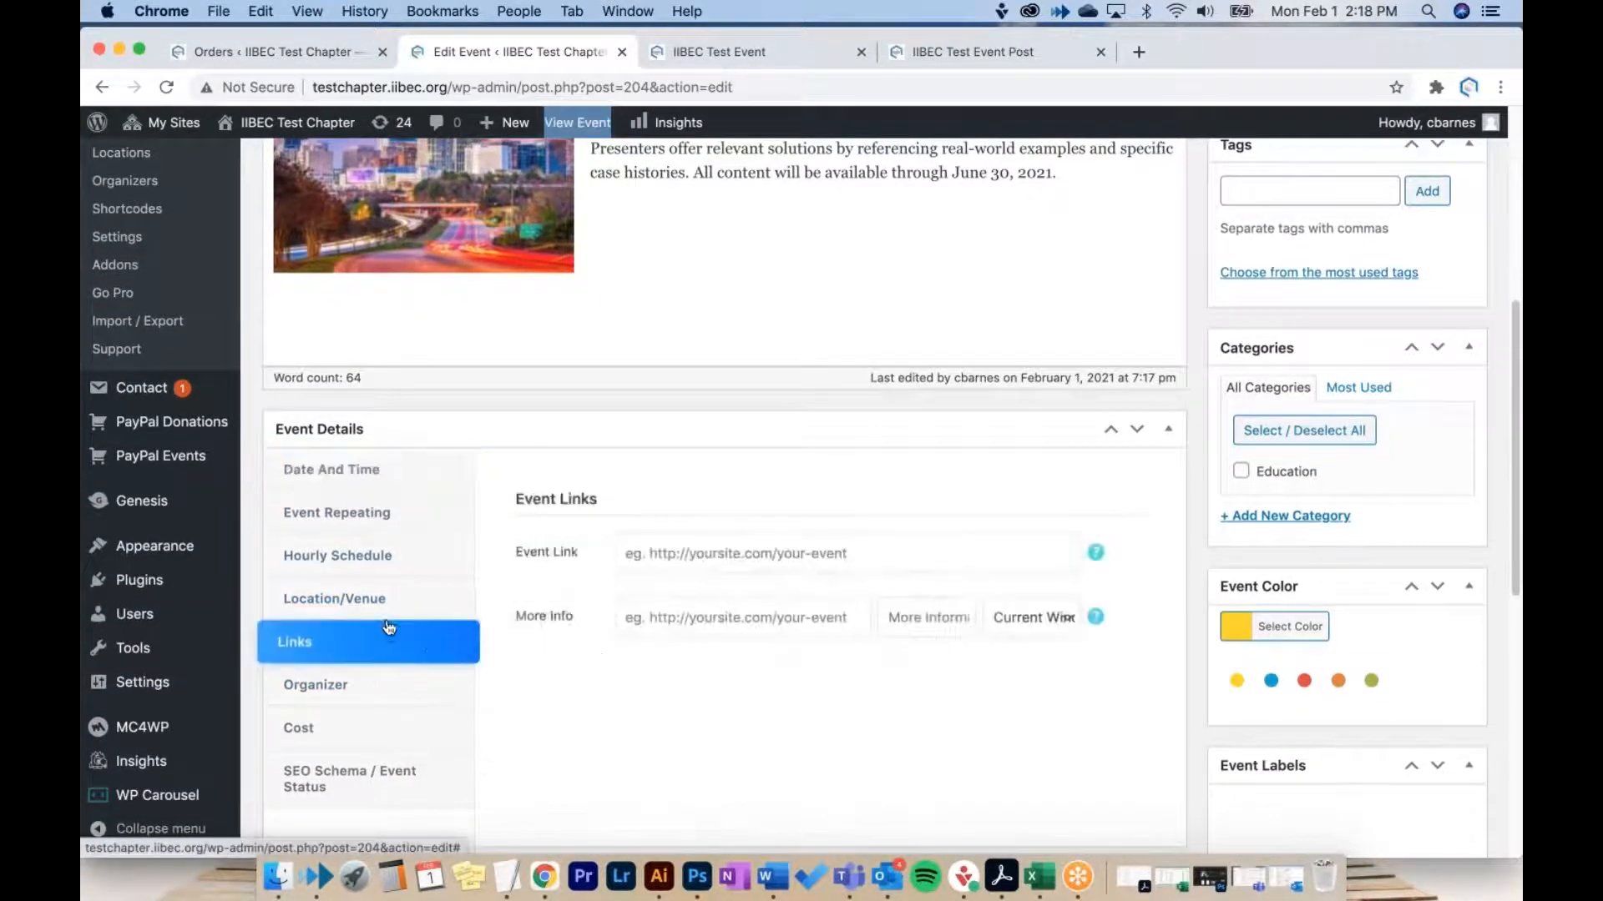
left_click(680, 553)
left_click(770, 498)
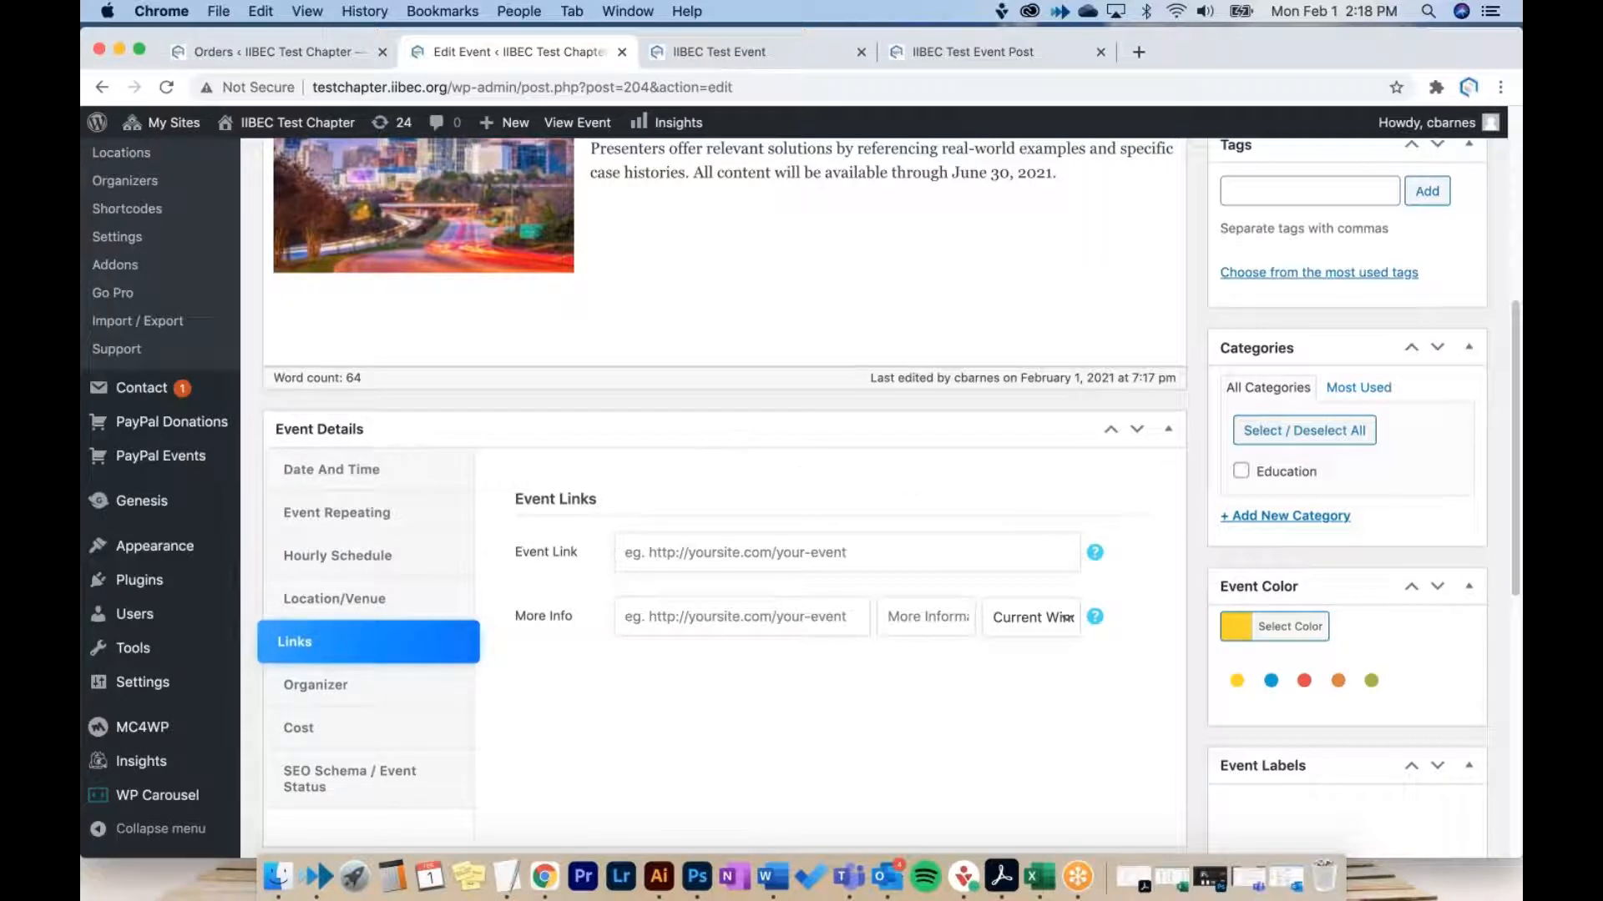
Step: Compare the published event page with the preview of the IIBEC Test Event Post
scroll(793, 288, "up", 1)
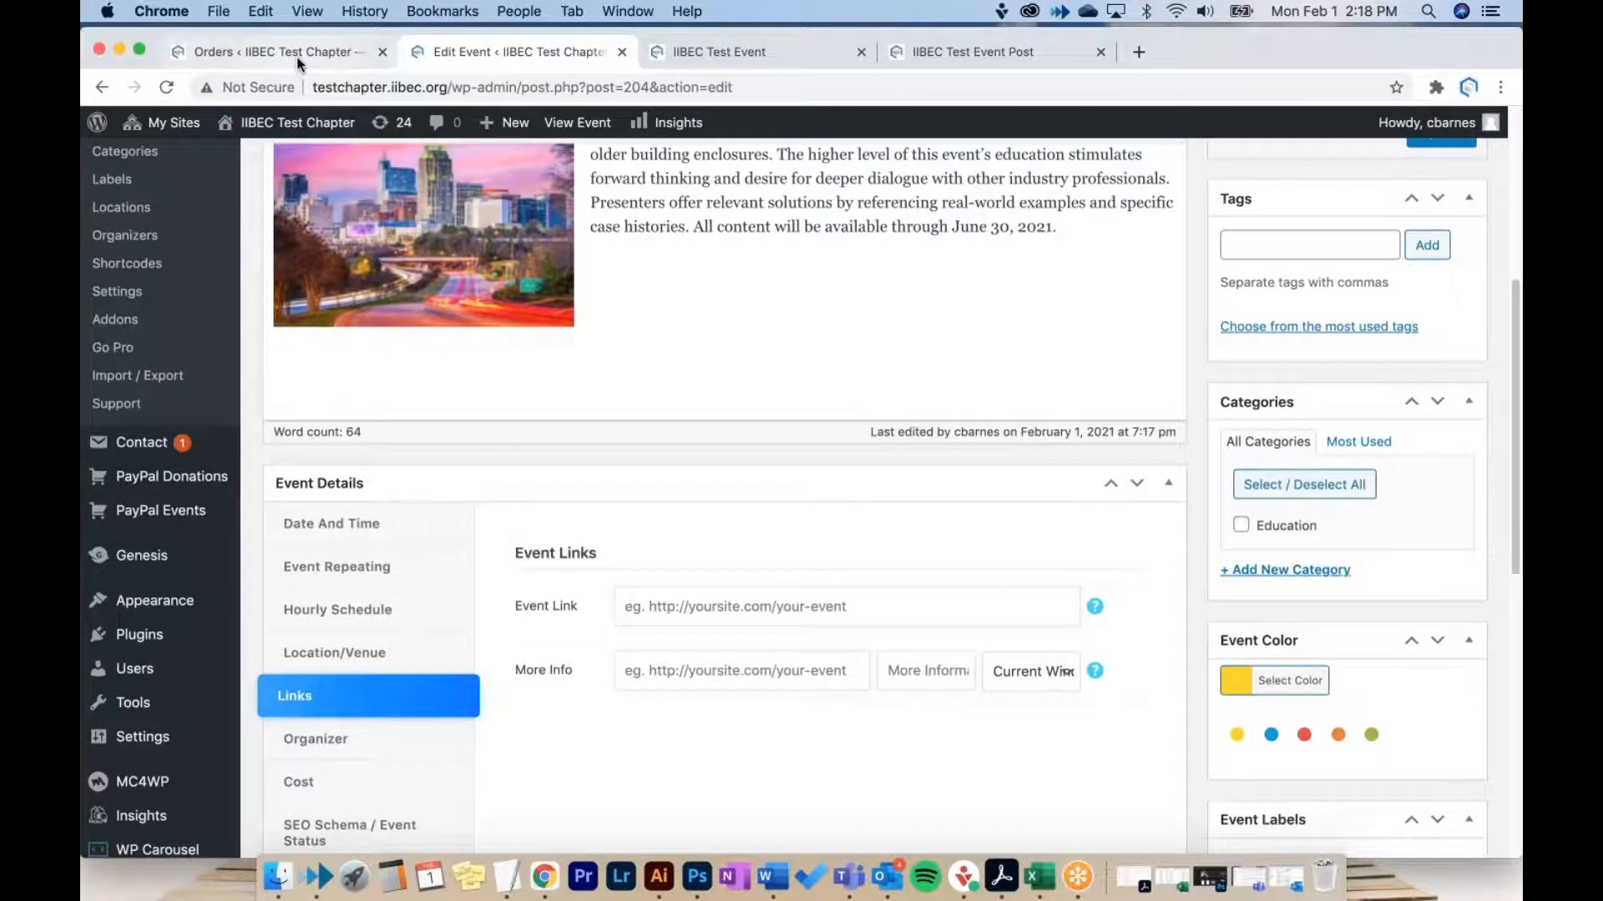
left_click(284, 52)
left_click(704, 54)
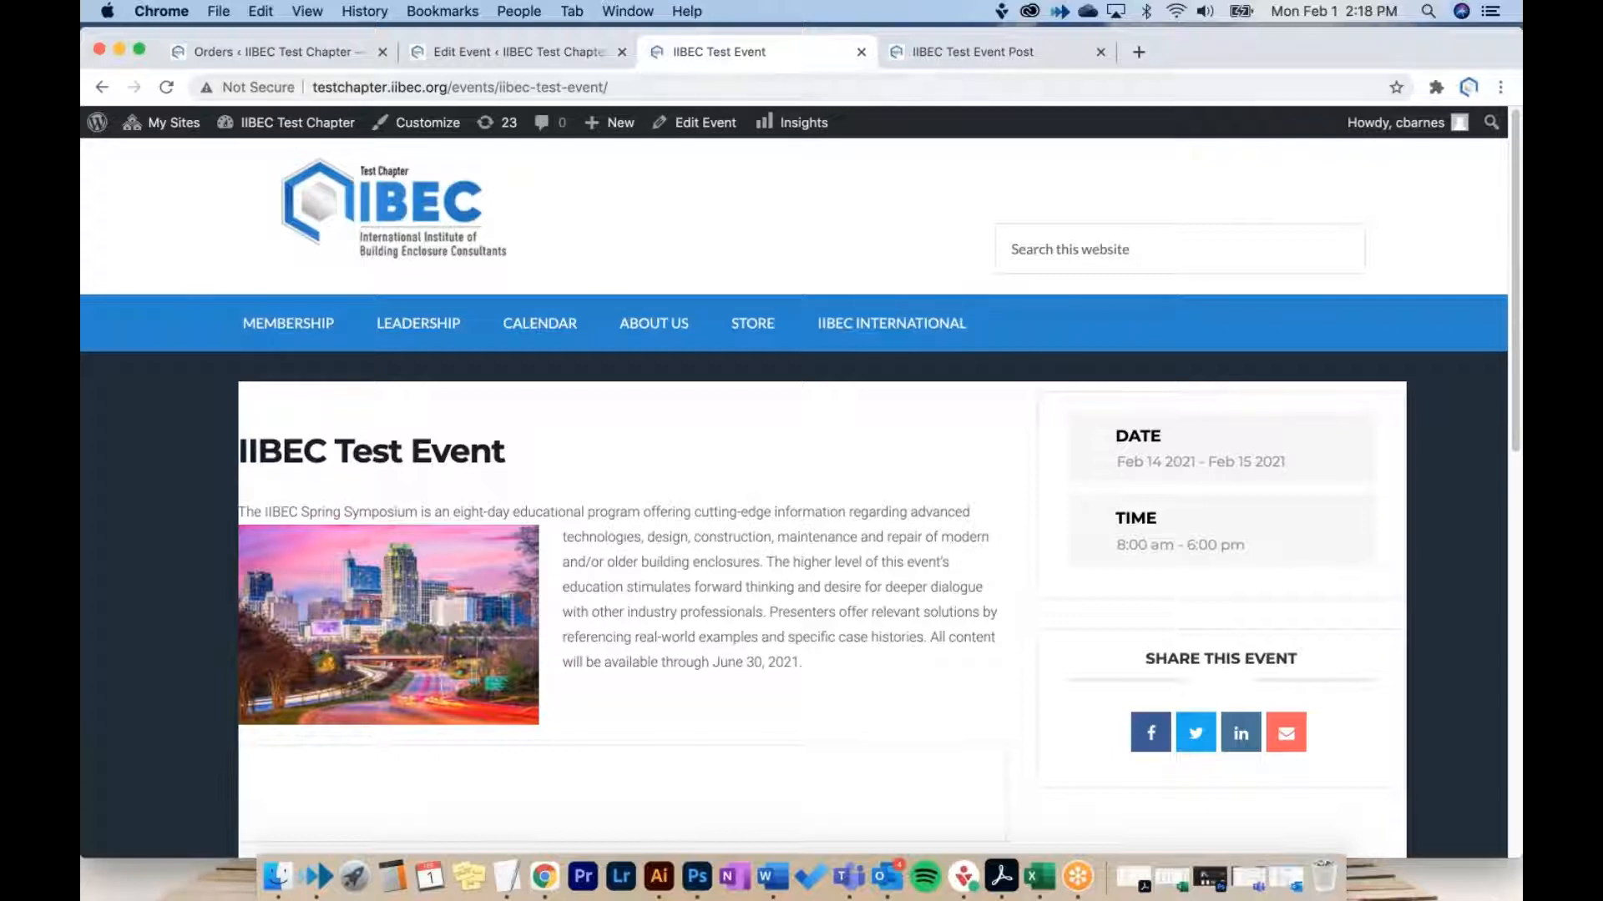
left_click(968, 60)
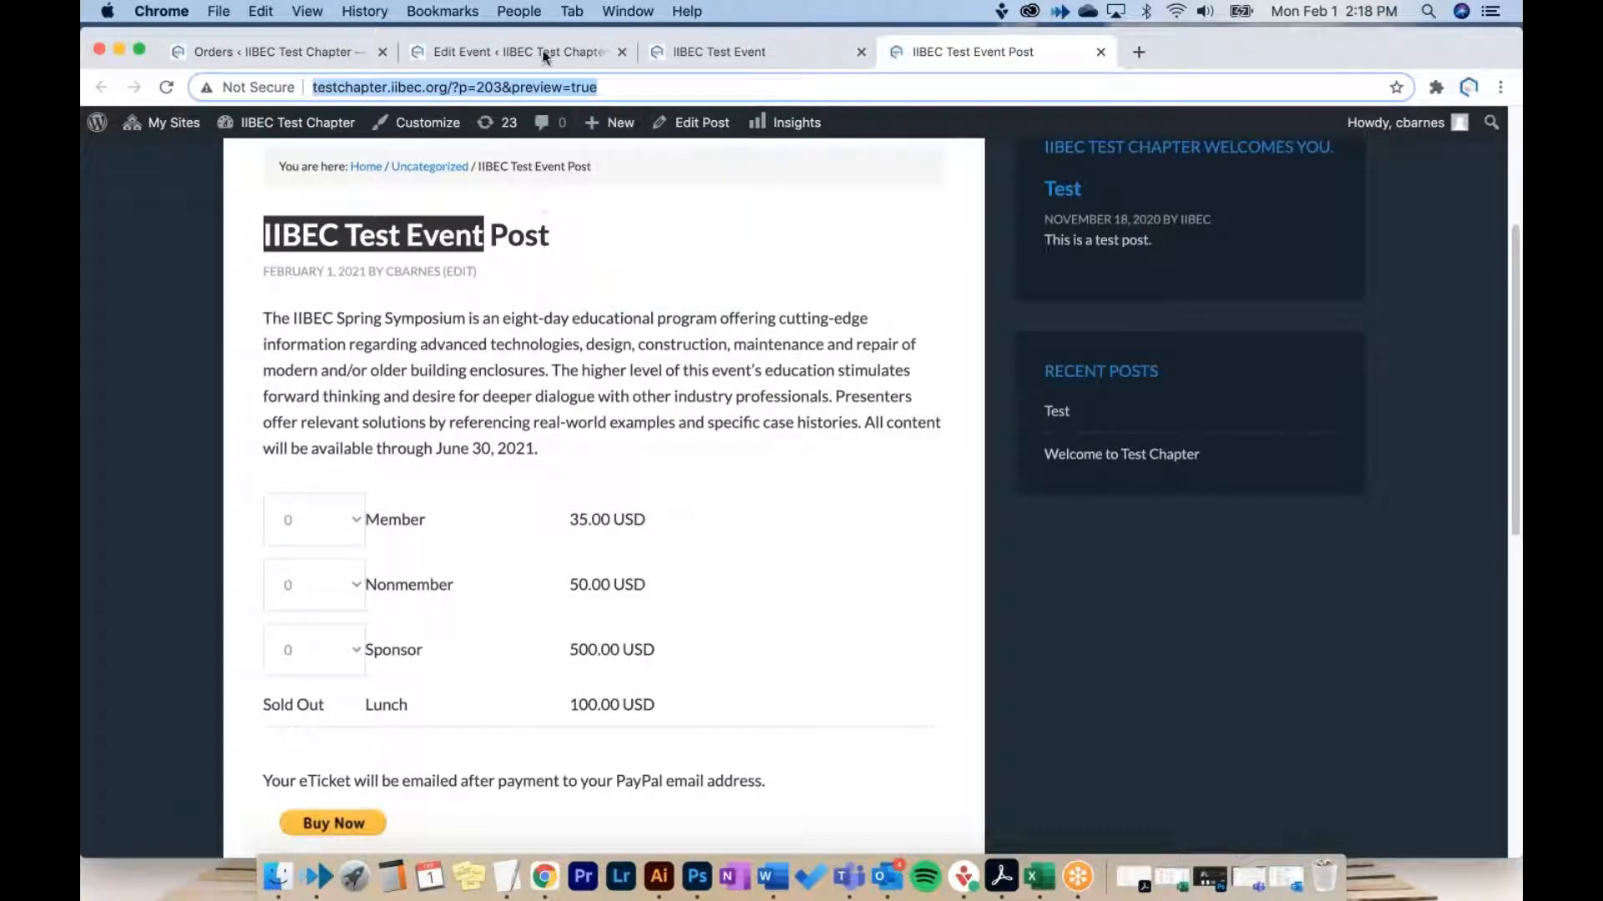
scroll(609, 188, "up", 3)
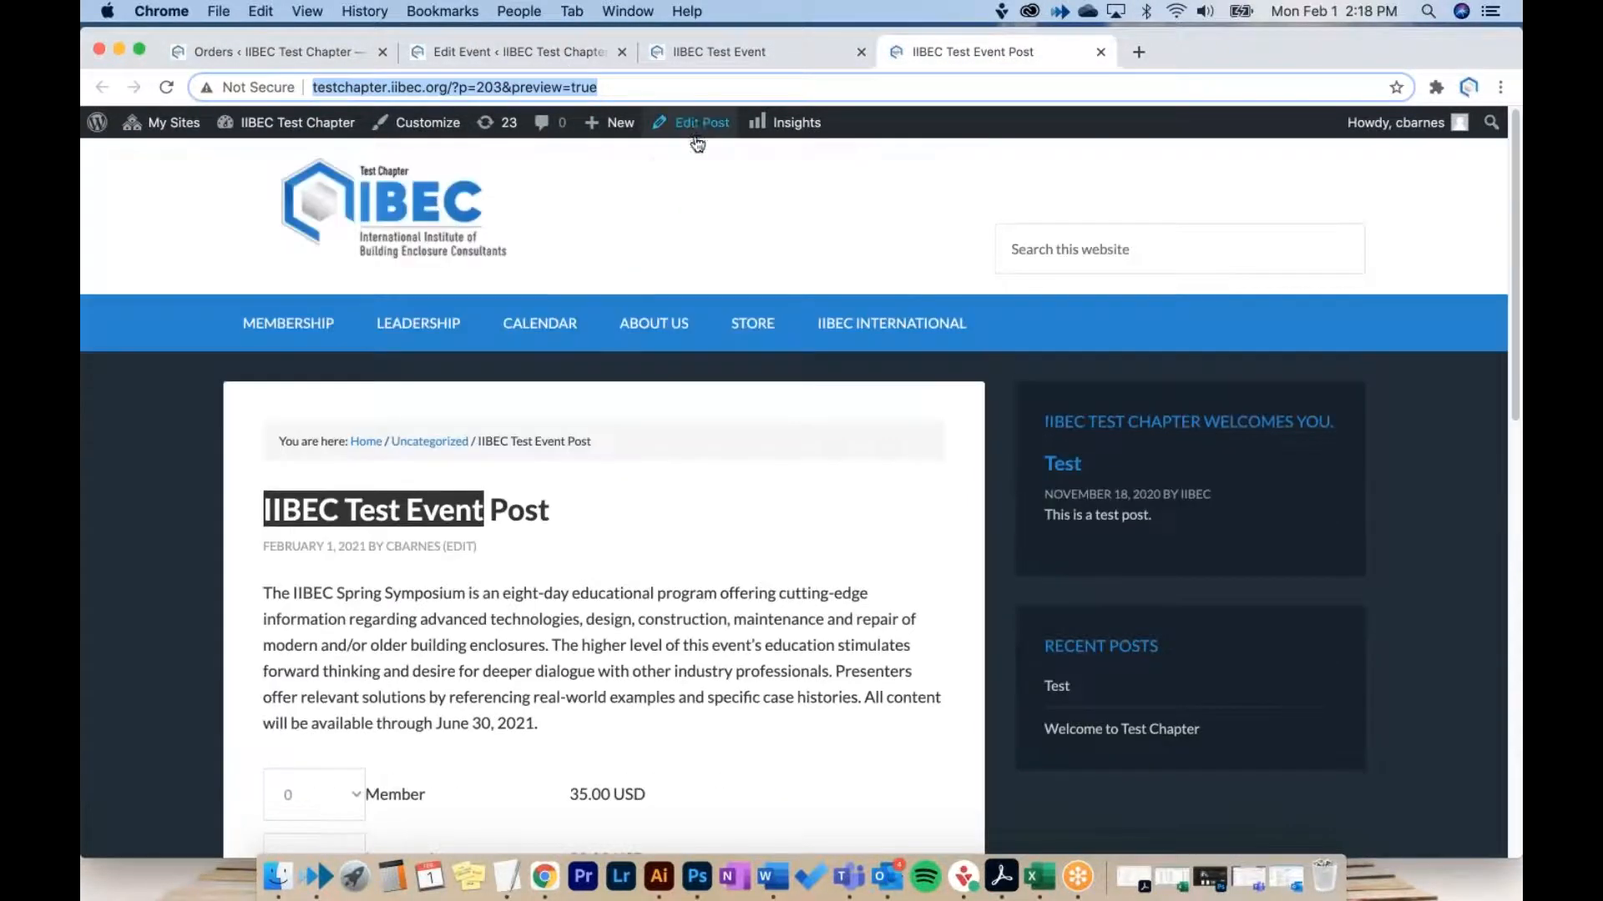
Step: Open the IIBEC Test Event Post for editing and set the IIBEC logo from the media library as its featured image
left_click(698, 123)
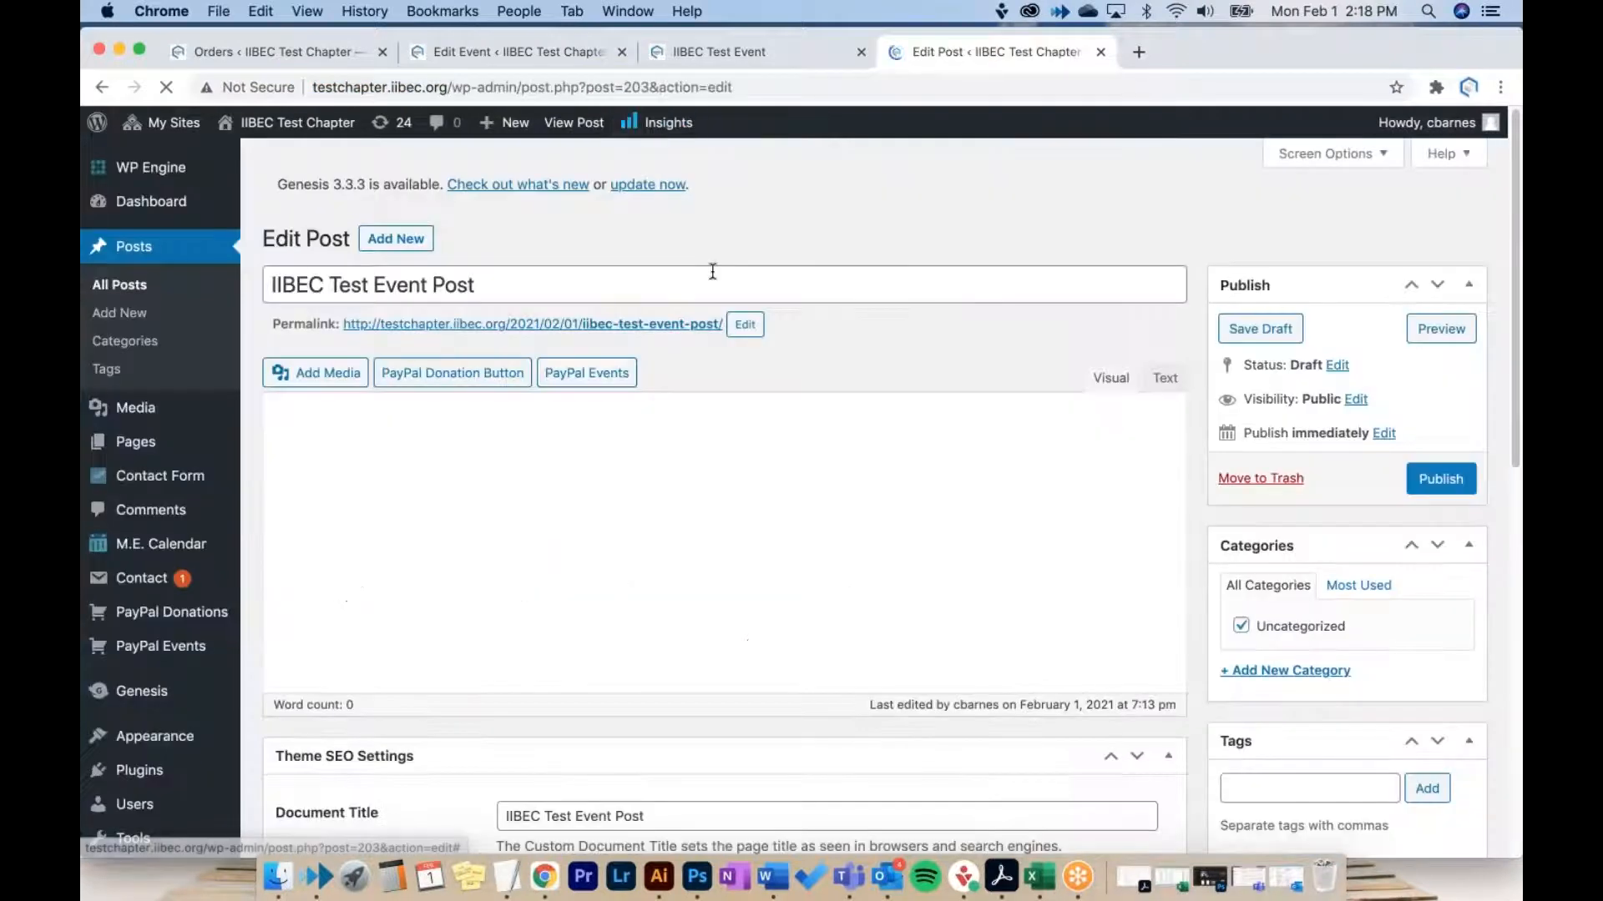
scroll(1266, 403, "down", 2)
scroll(1265, 403, "down", 3)
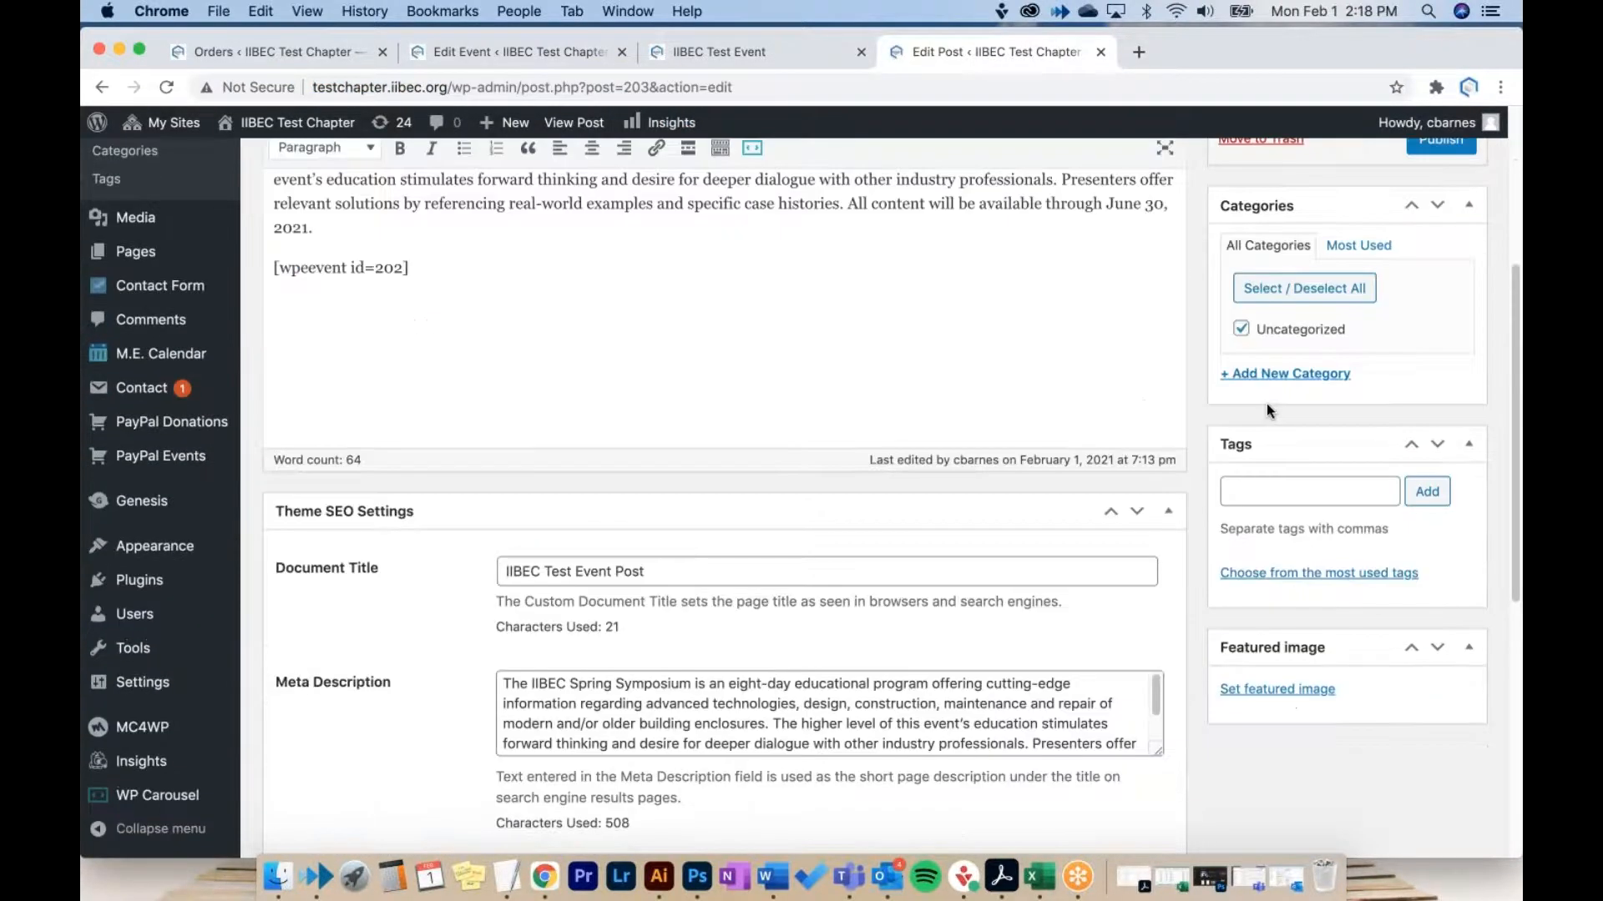
left_click(1291, 695)
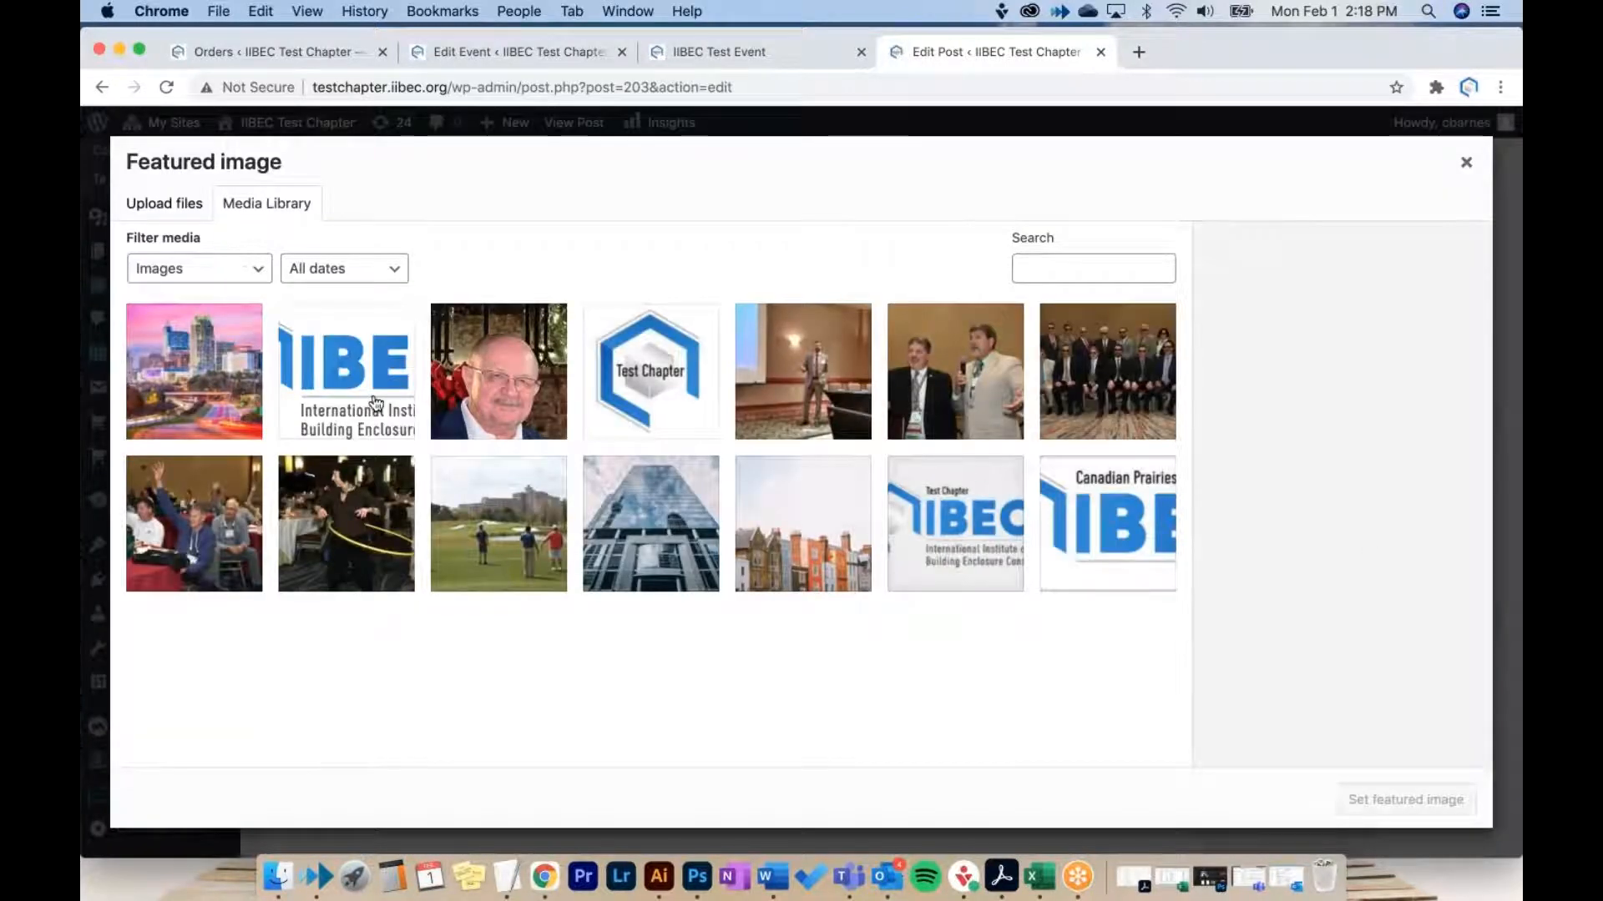
left_click(375, 404)
left_click(1454, 803)
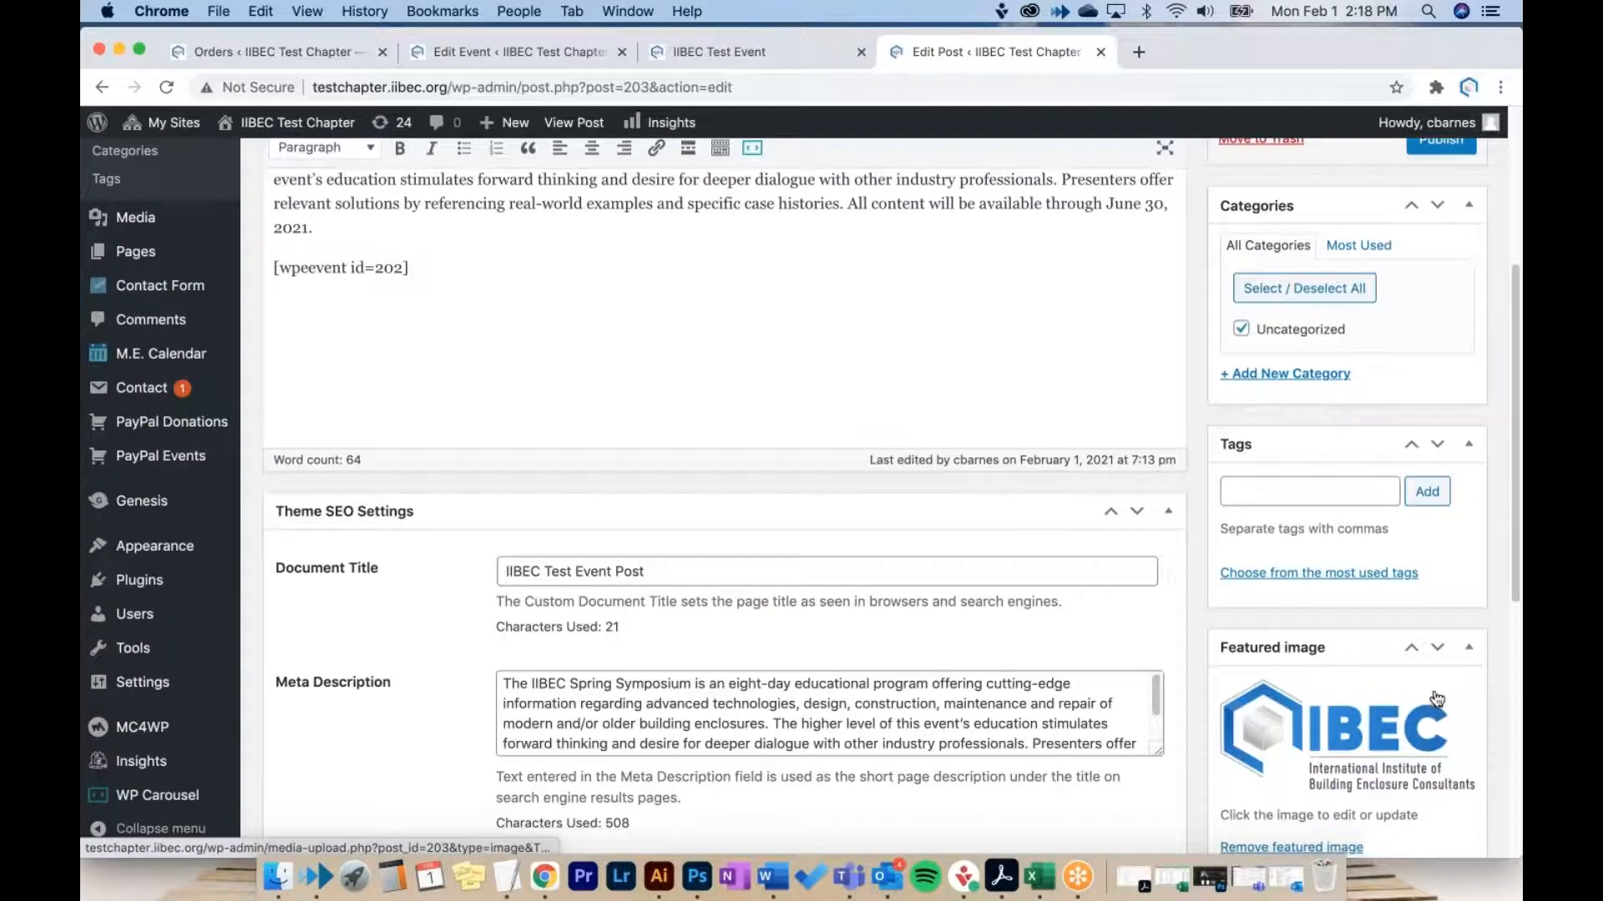
Step: Publish the IIBEC Test Event Post with its SEO settings and featured image
scroll(1423, 644, "down", 4)
scroll(1452, 251, "up", 5)
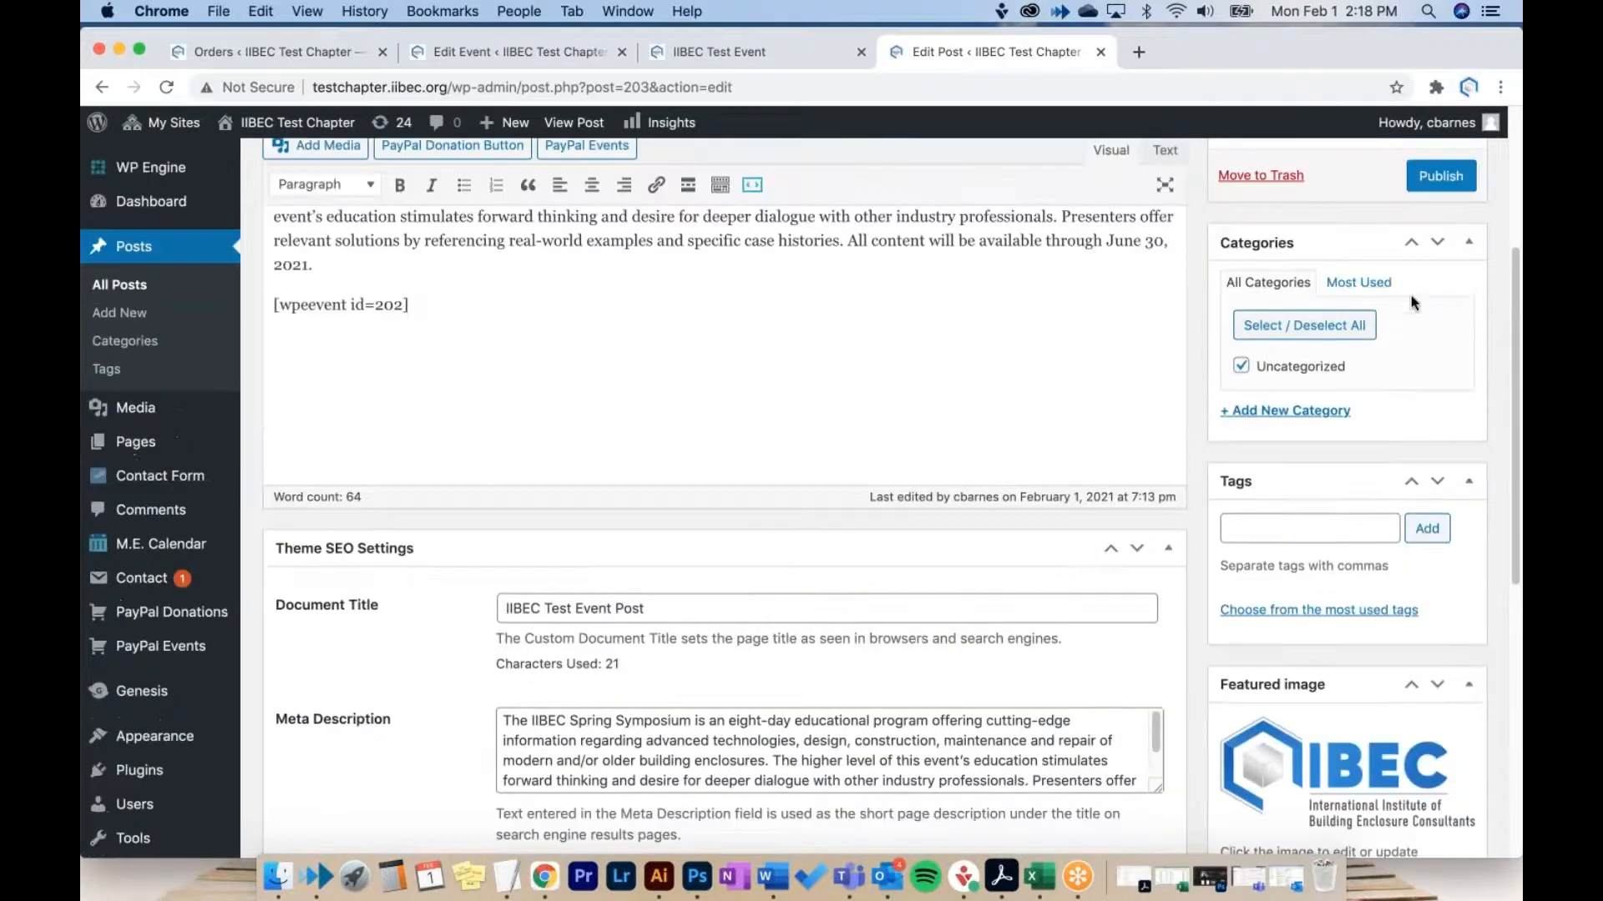
left_click(1456, 188)
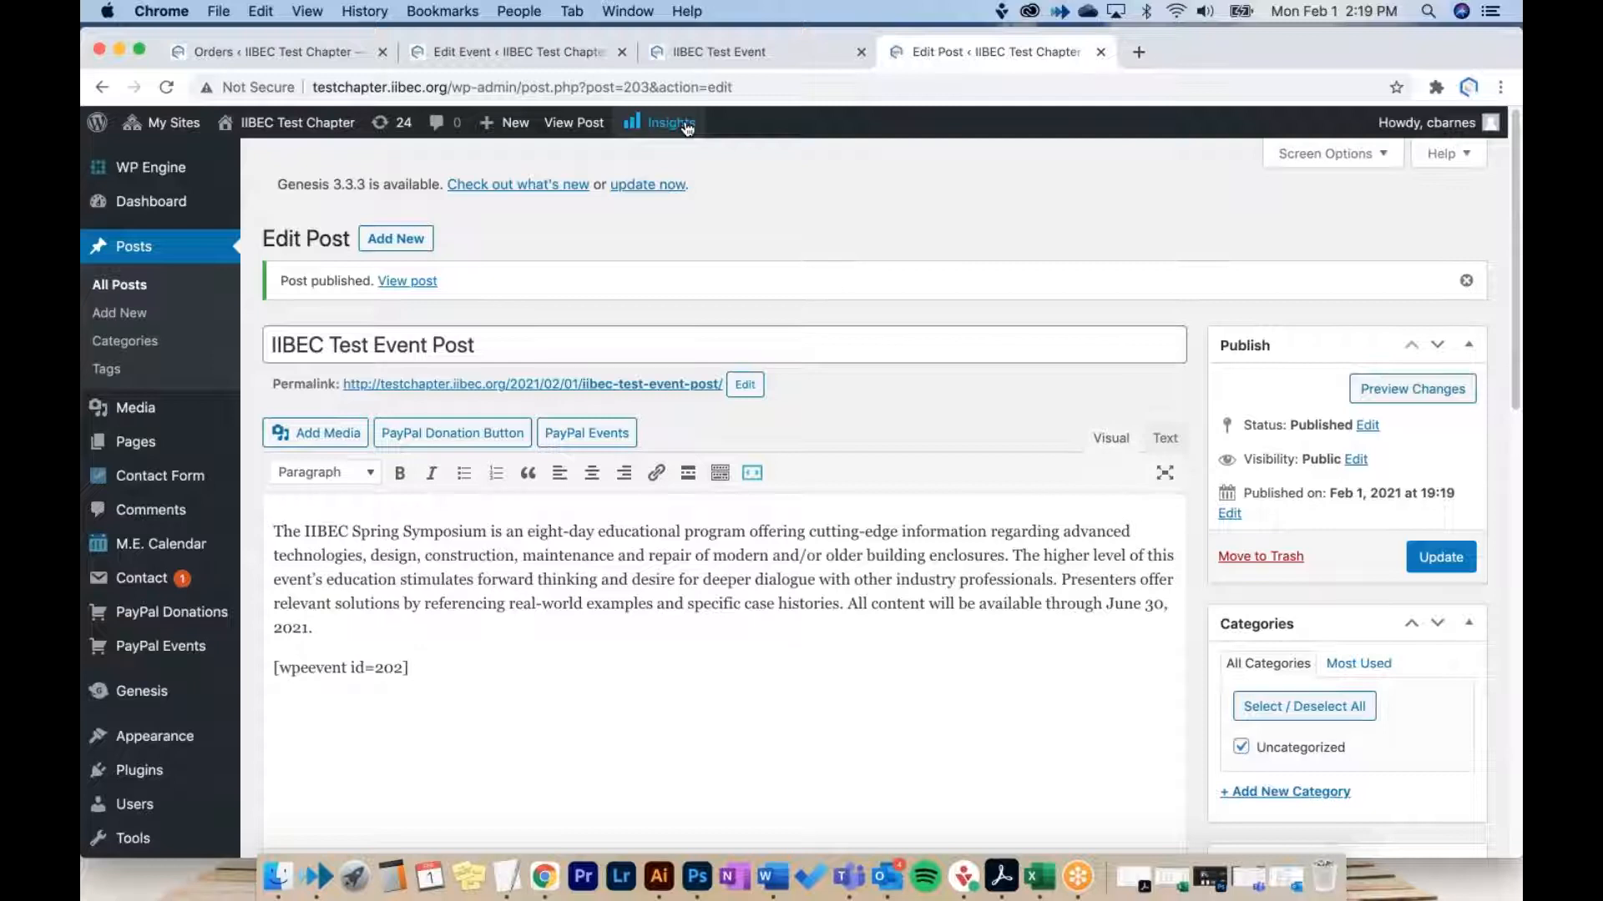
scroll(1295, 361, "down", 10)
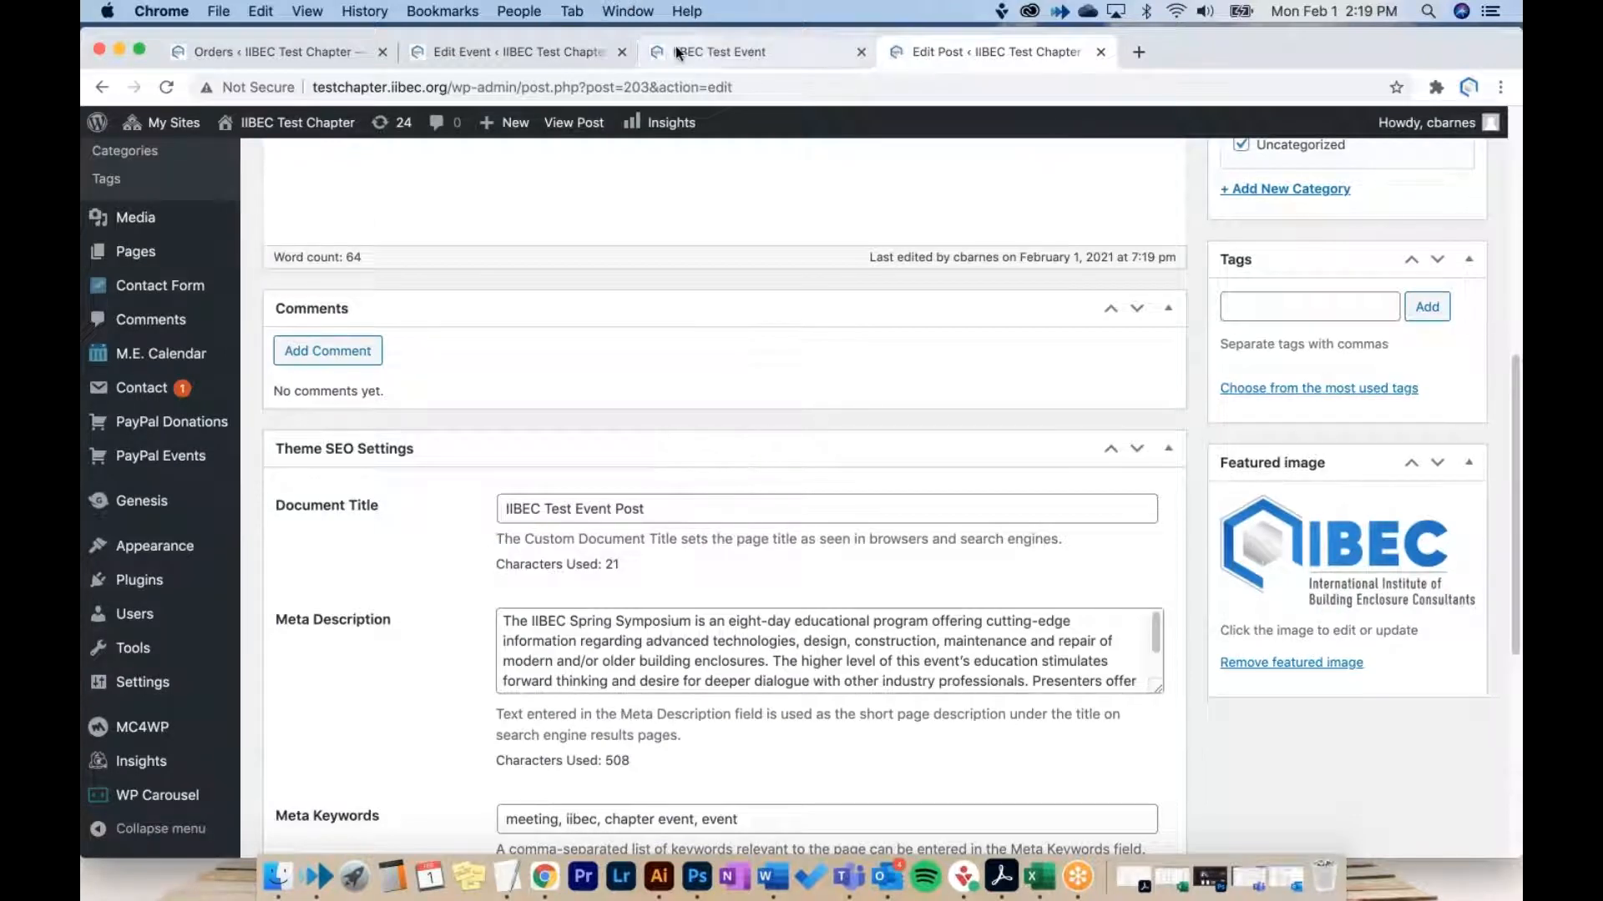
Step: Start a Facebook share from the published IIBEC Test Event page and enlarge the share window, keeping it open
left_click(754, 52)
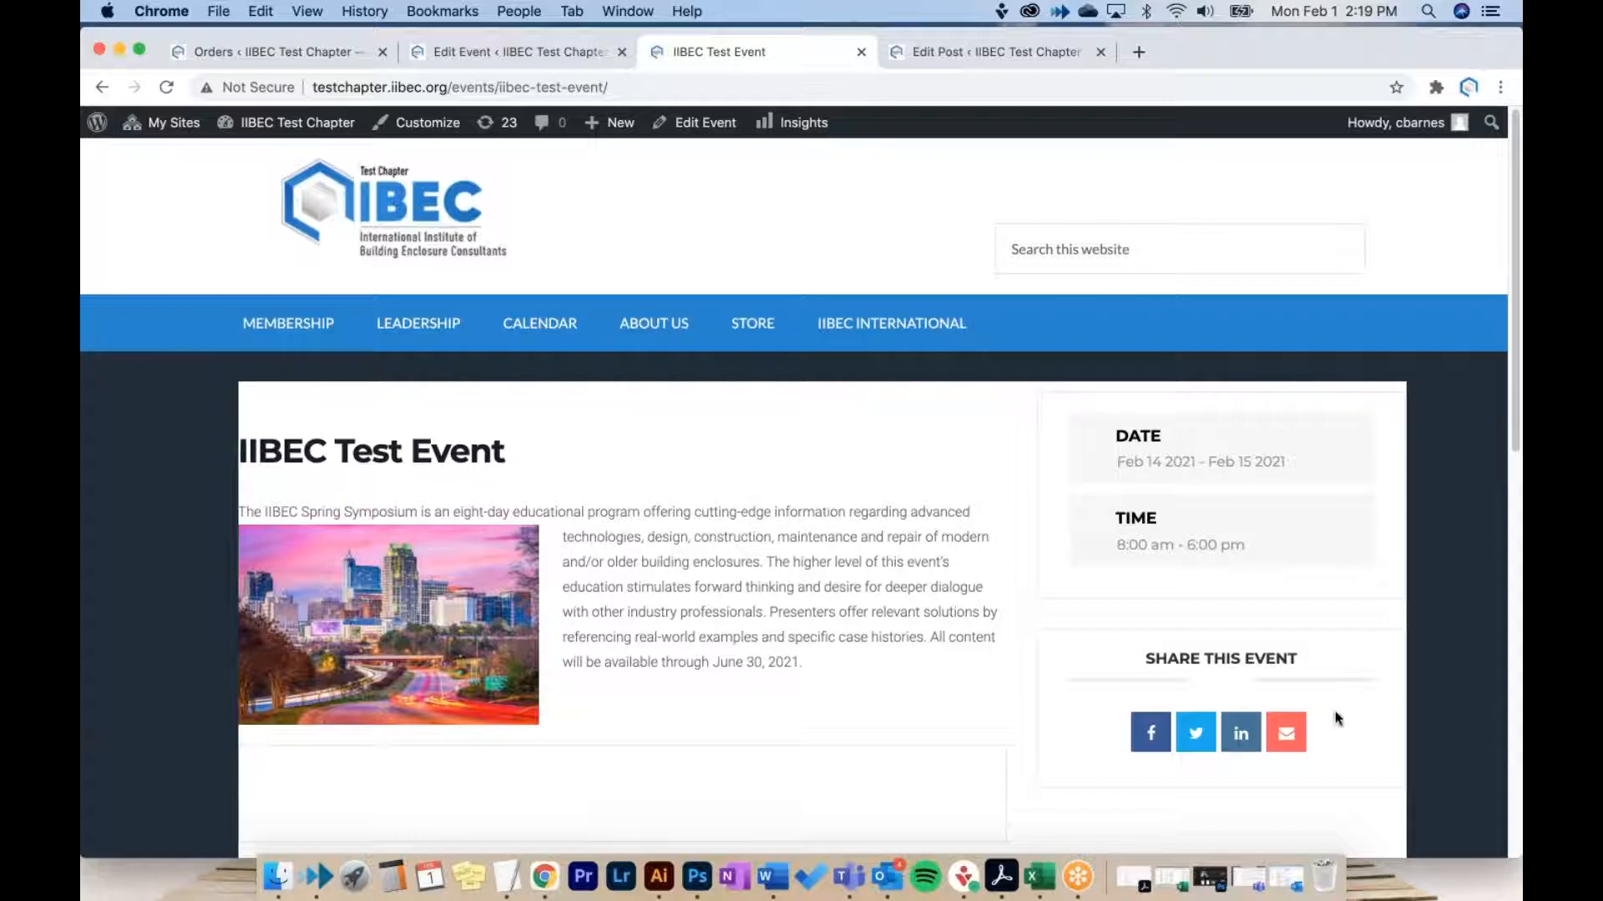
left_click(1149, 735)
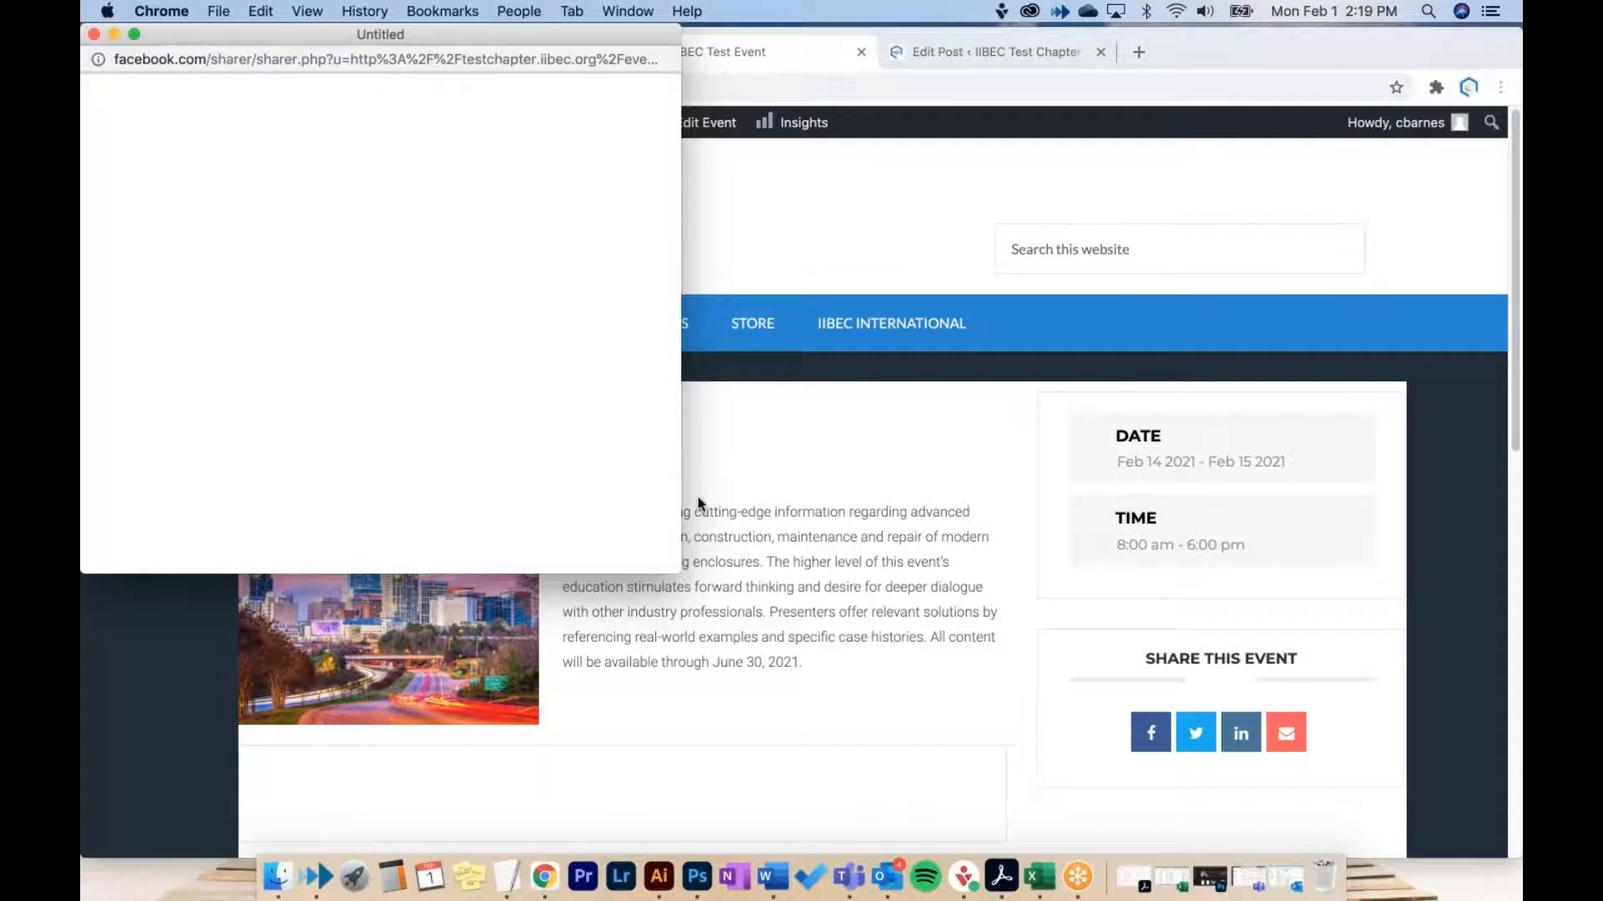
left_click_drag(469, 37, 578, 43)
left_click_drag(778, 623, 1286, 765)
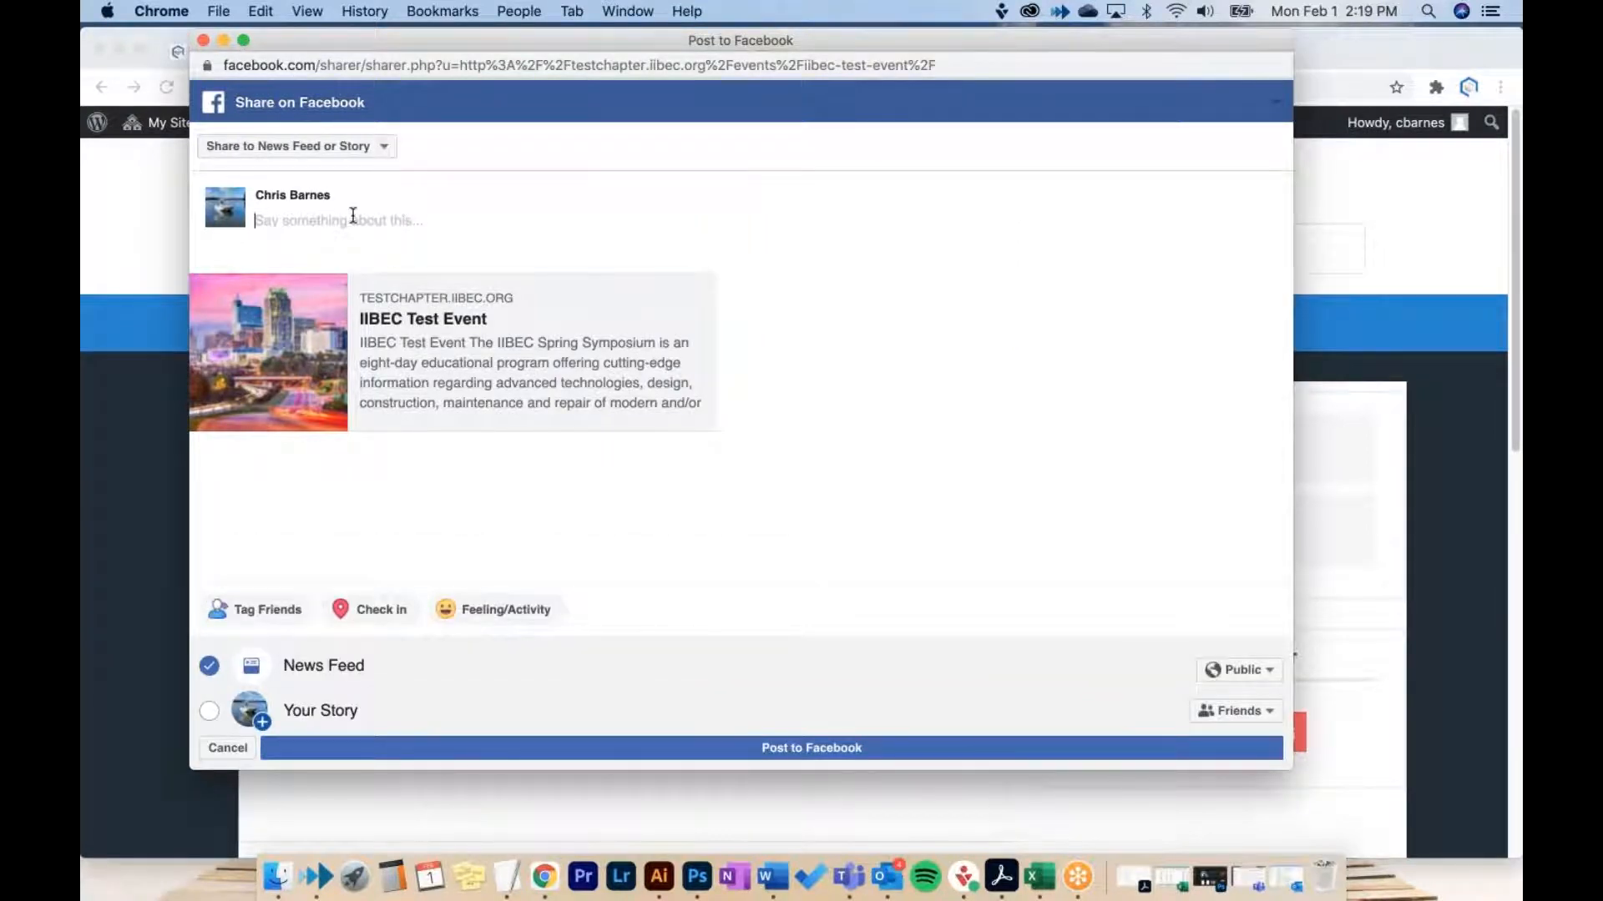
left_click(379, 219)
left_click(202, 40)
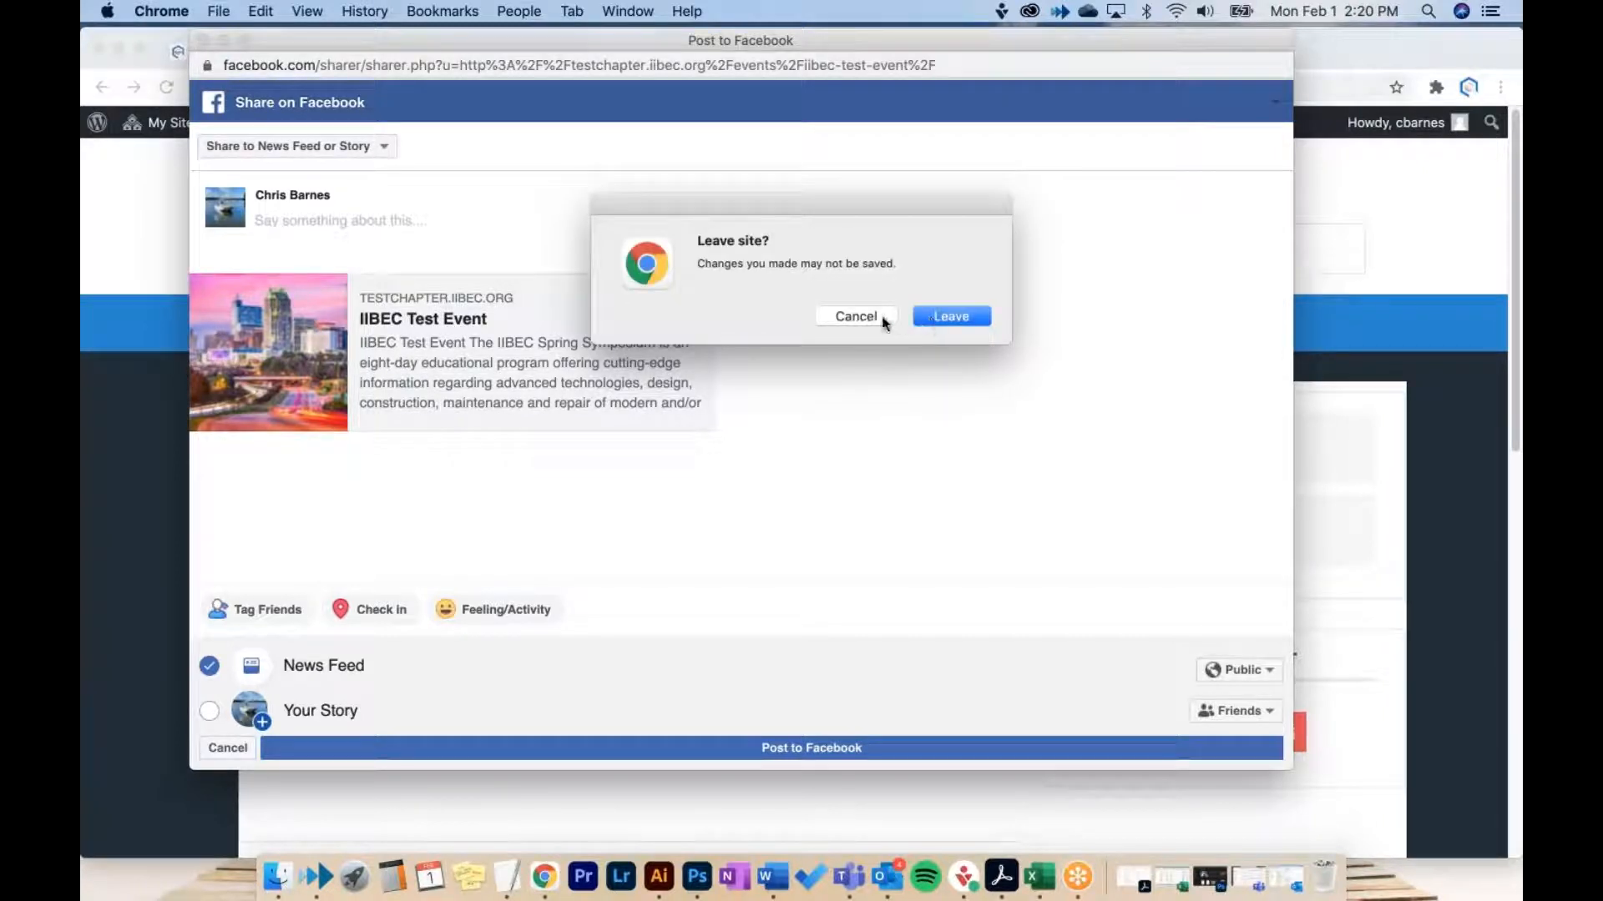
left_click(857, 316)
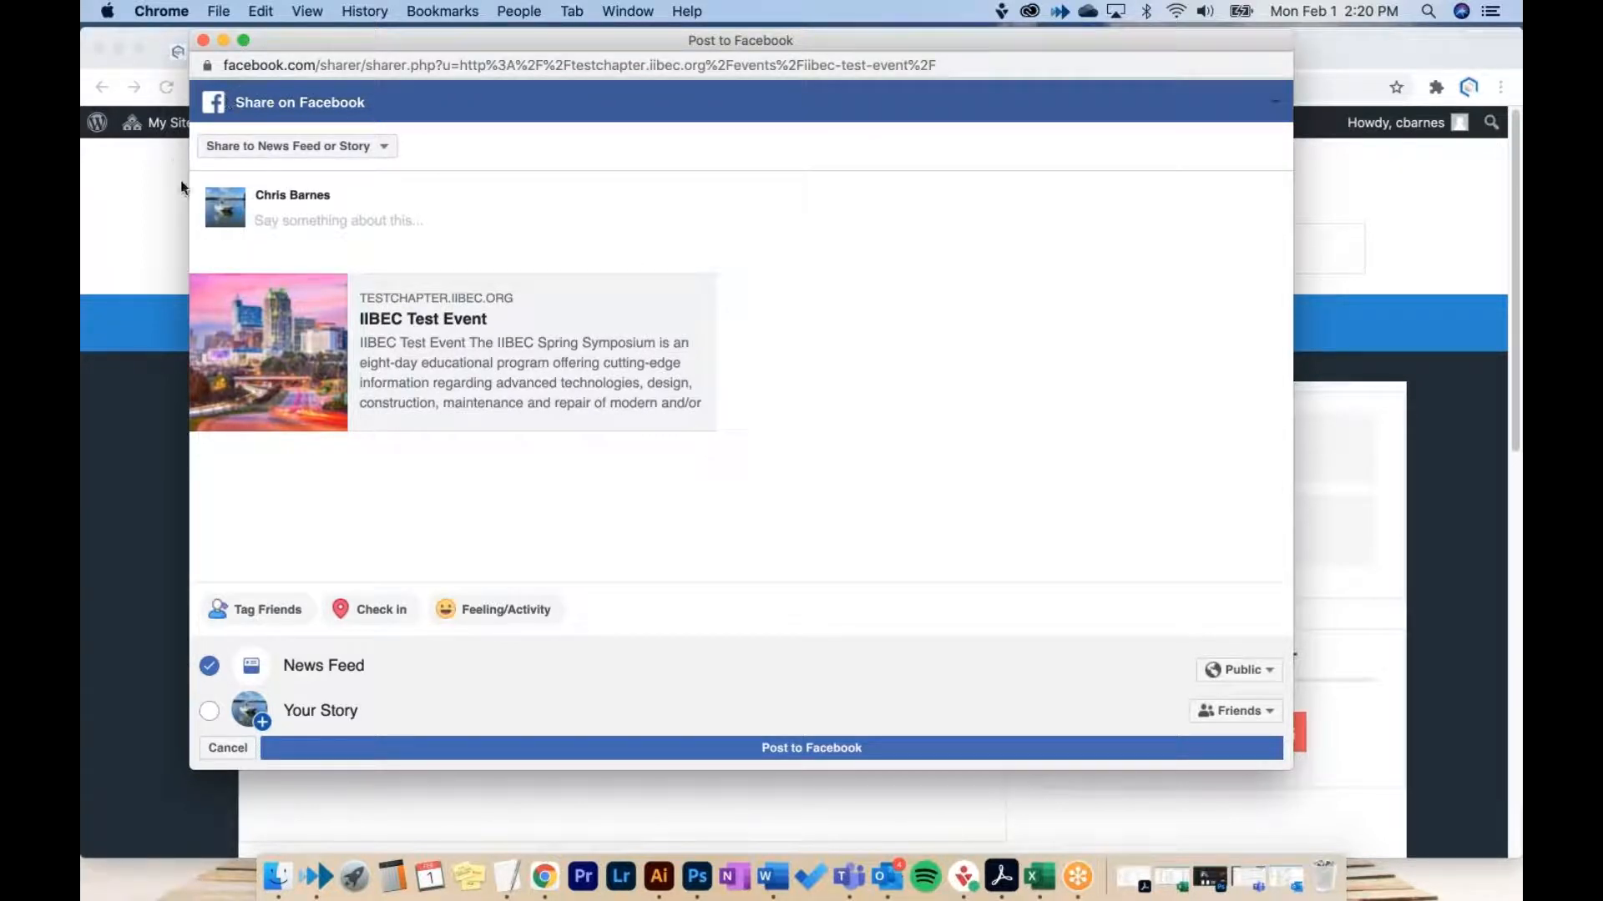
Step: Set the Facebook share to go on the managed IIBEC page and discard it without posting
left_click(329, 149)
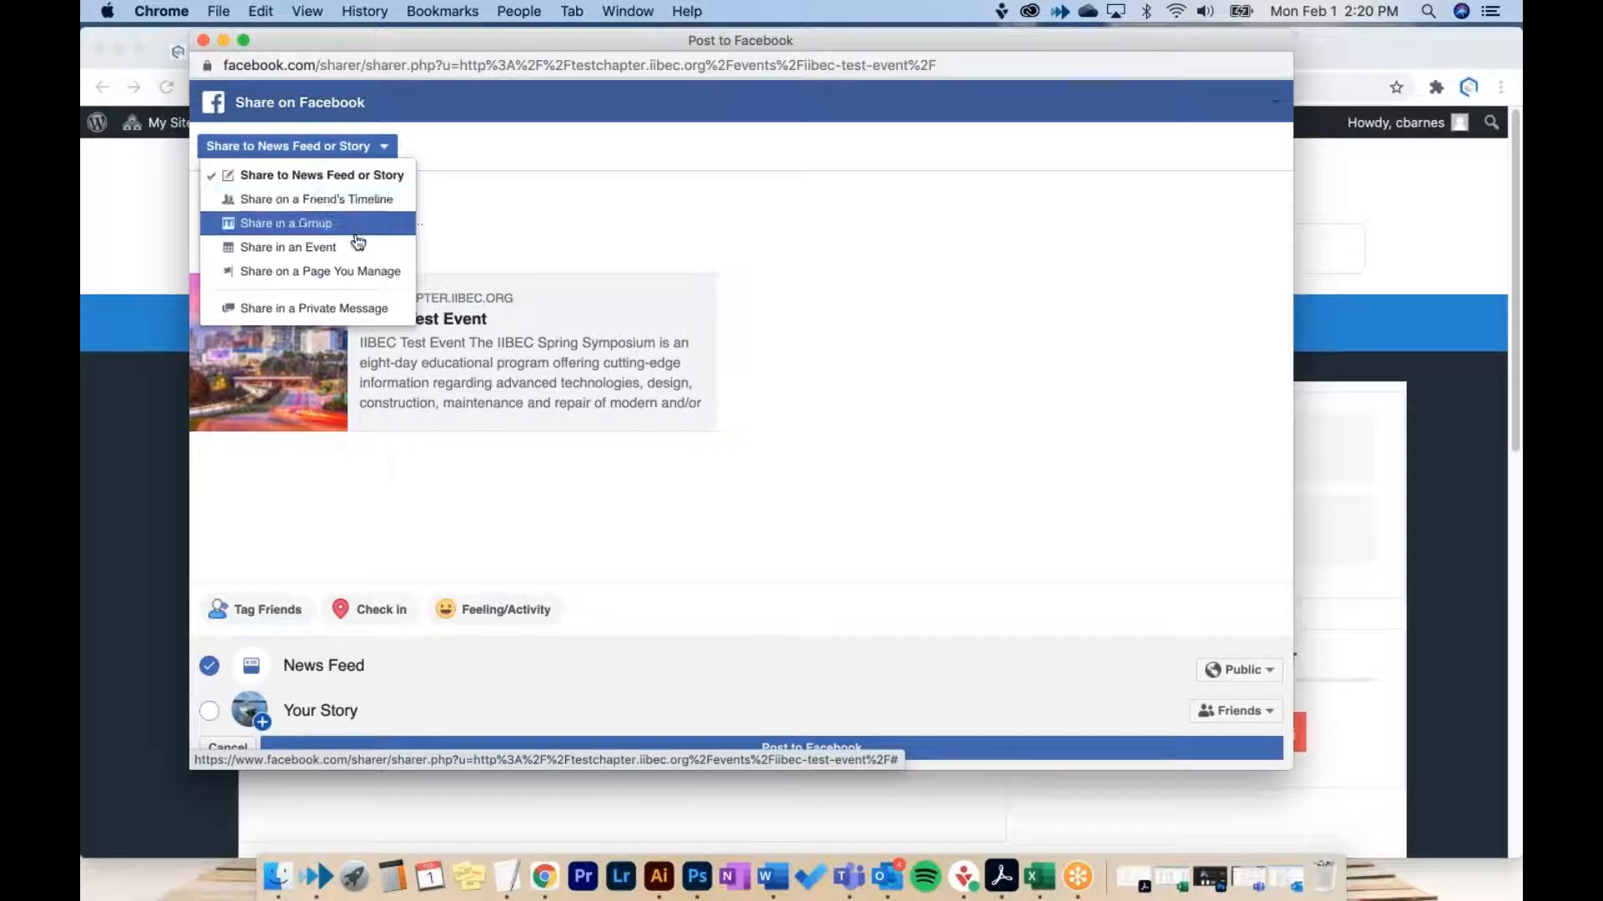
left_click(361, 273)
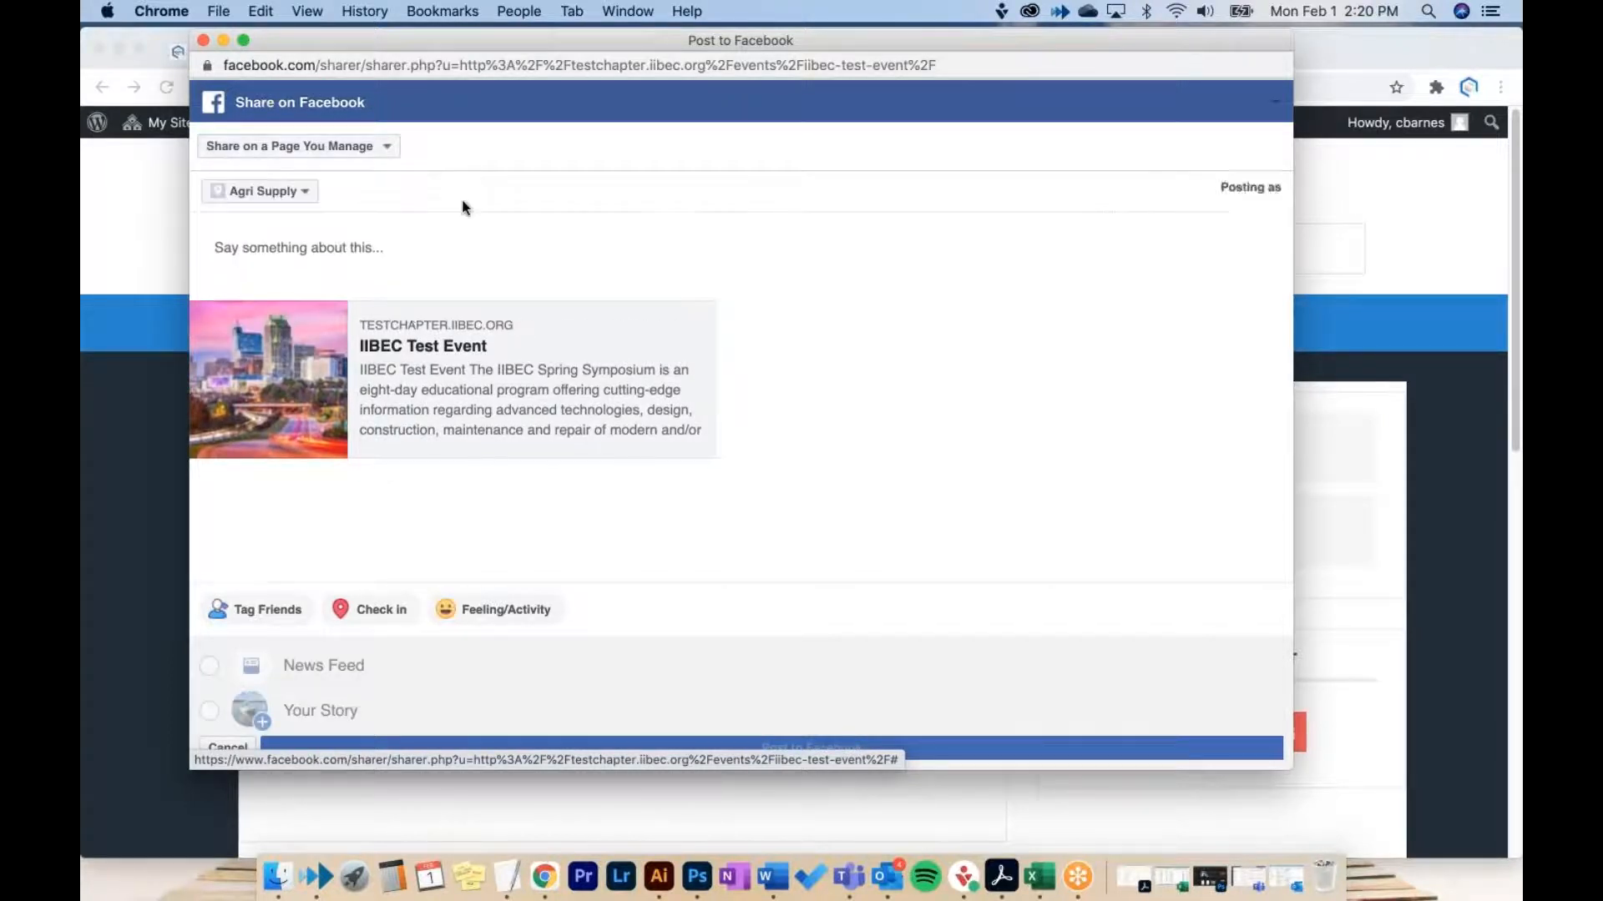
left_click(298, 194)
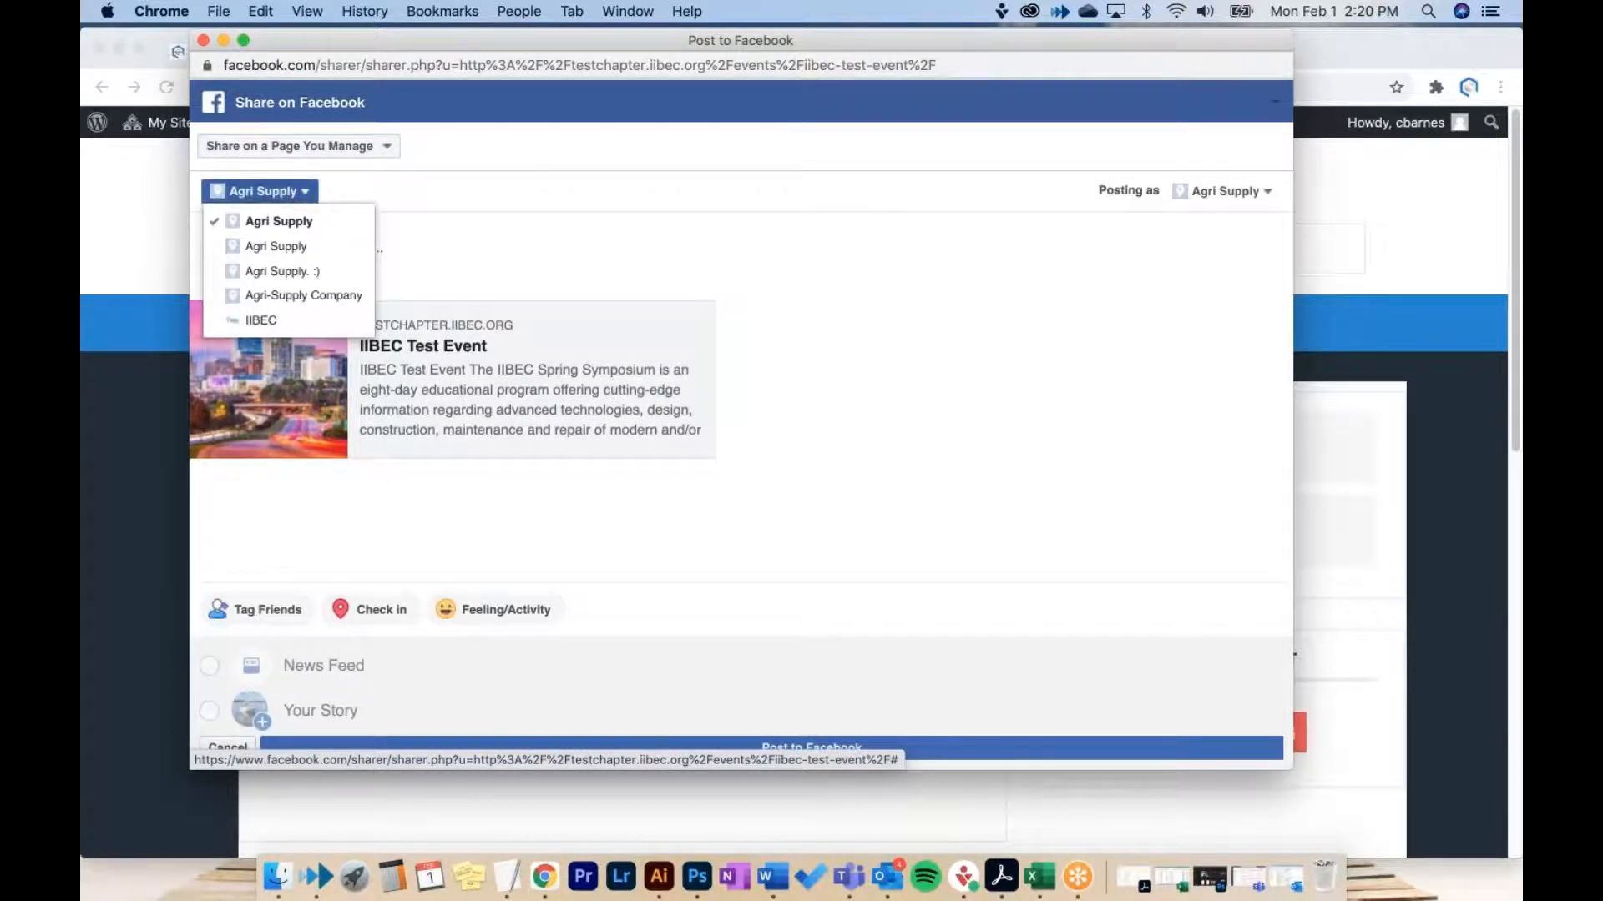
left_click(288, 316)
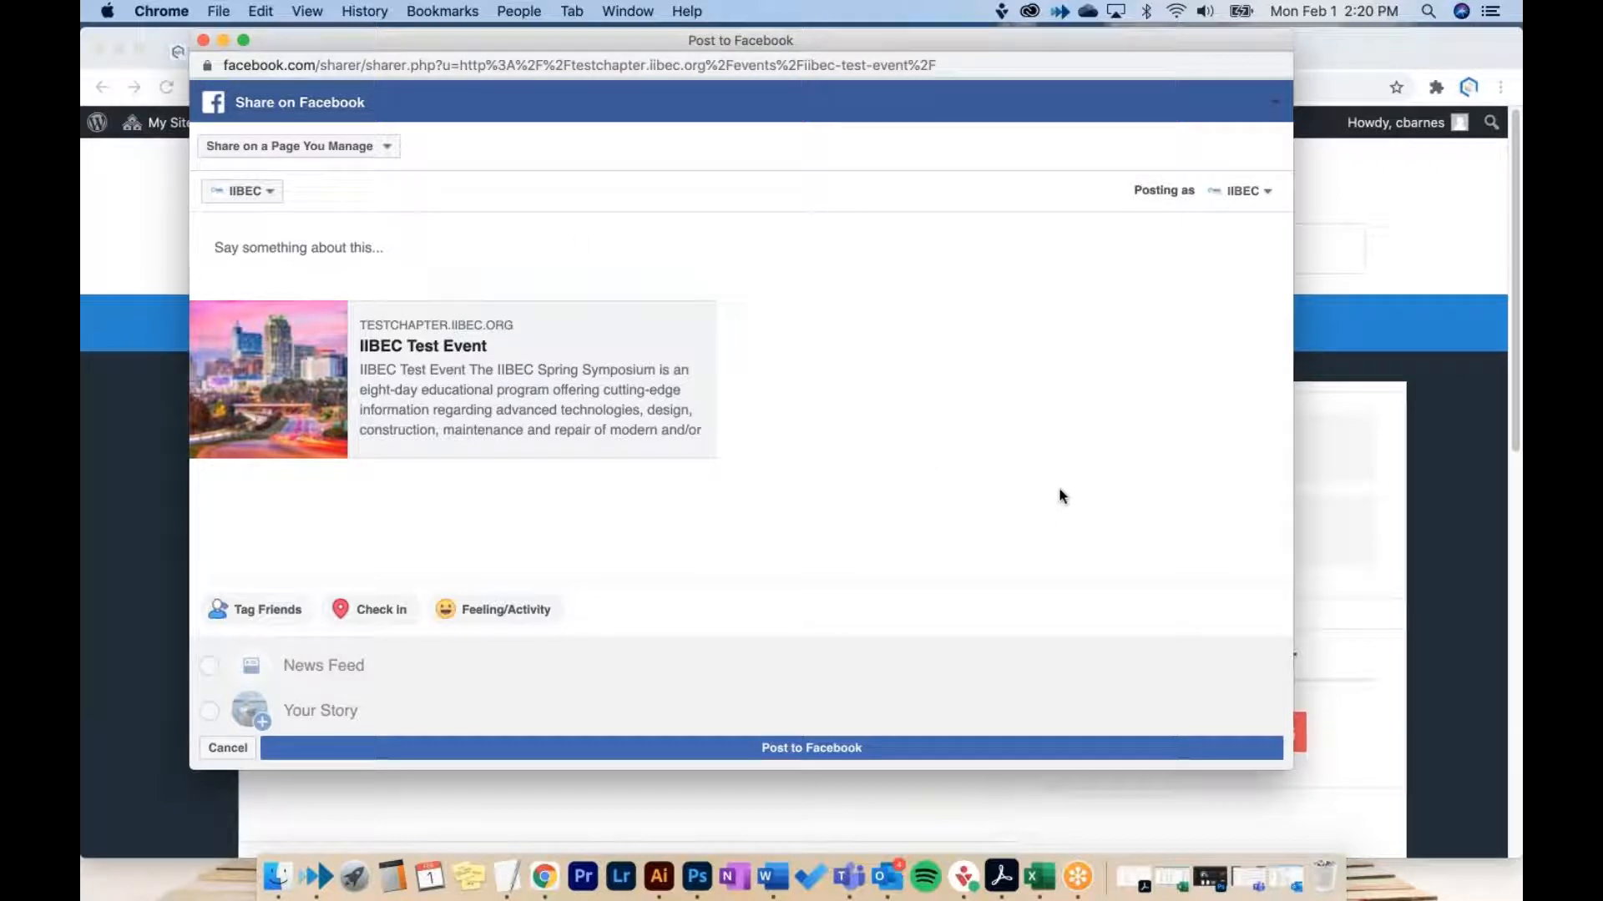
left_click(206, 43)
left_click(843, 317)
left_click(204, 42)
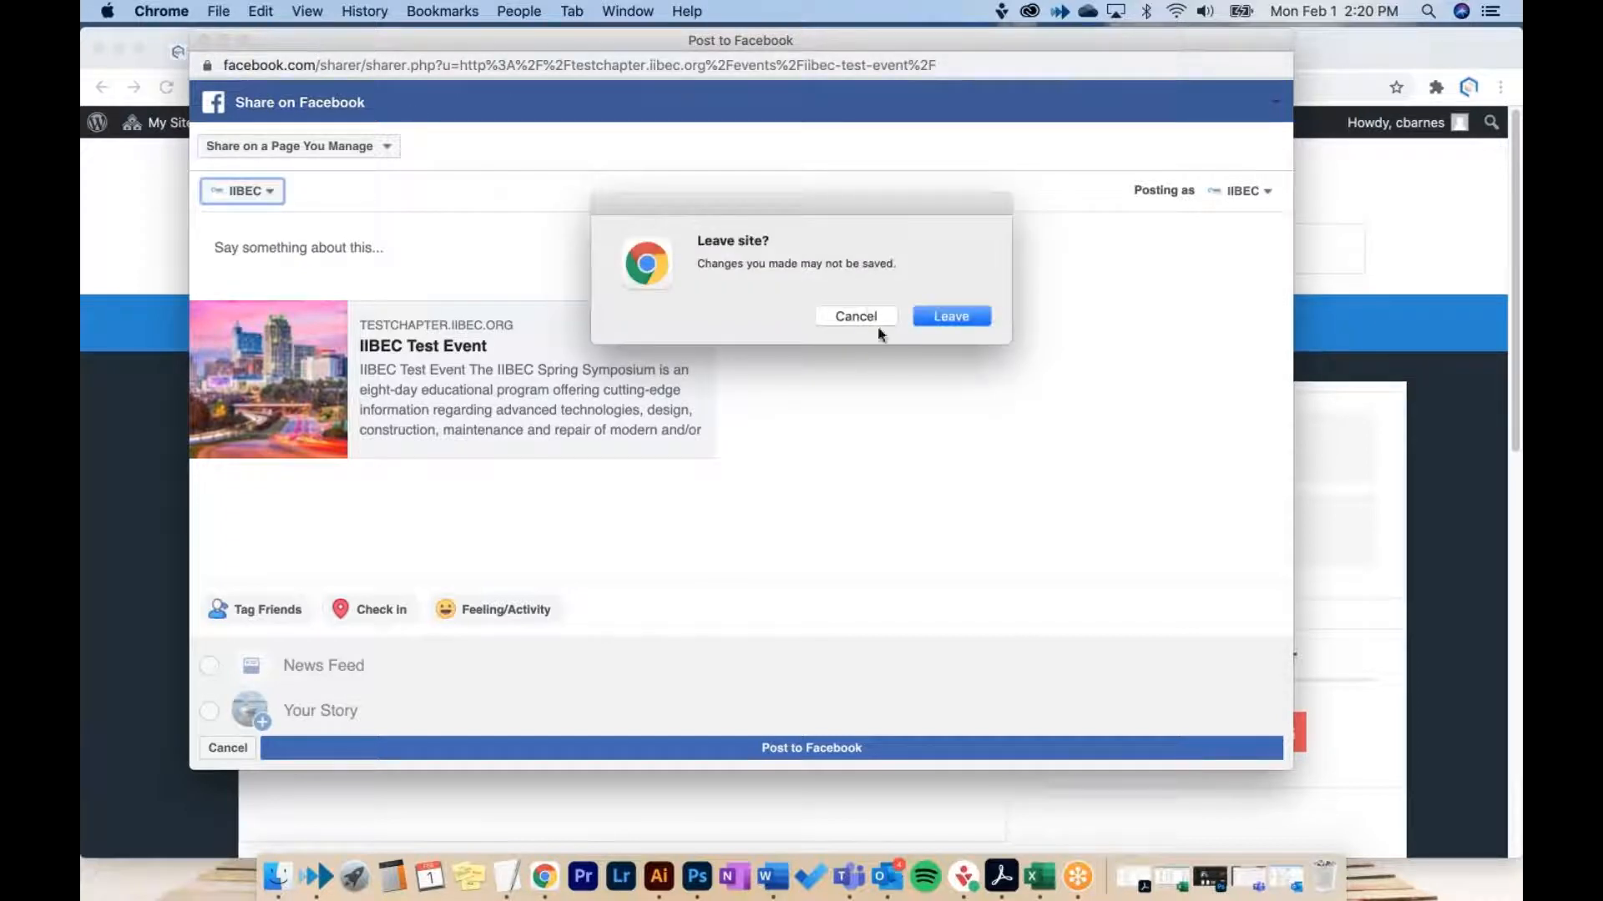
left_click(920, 318)
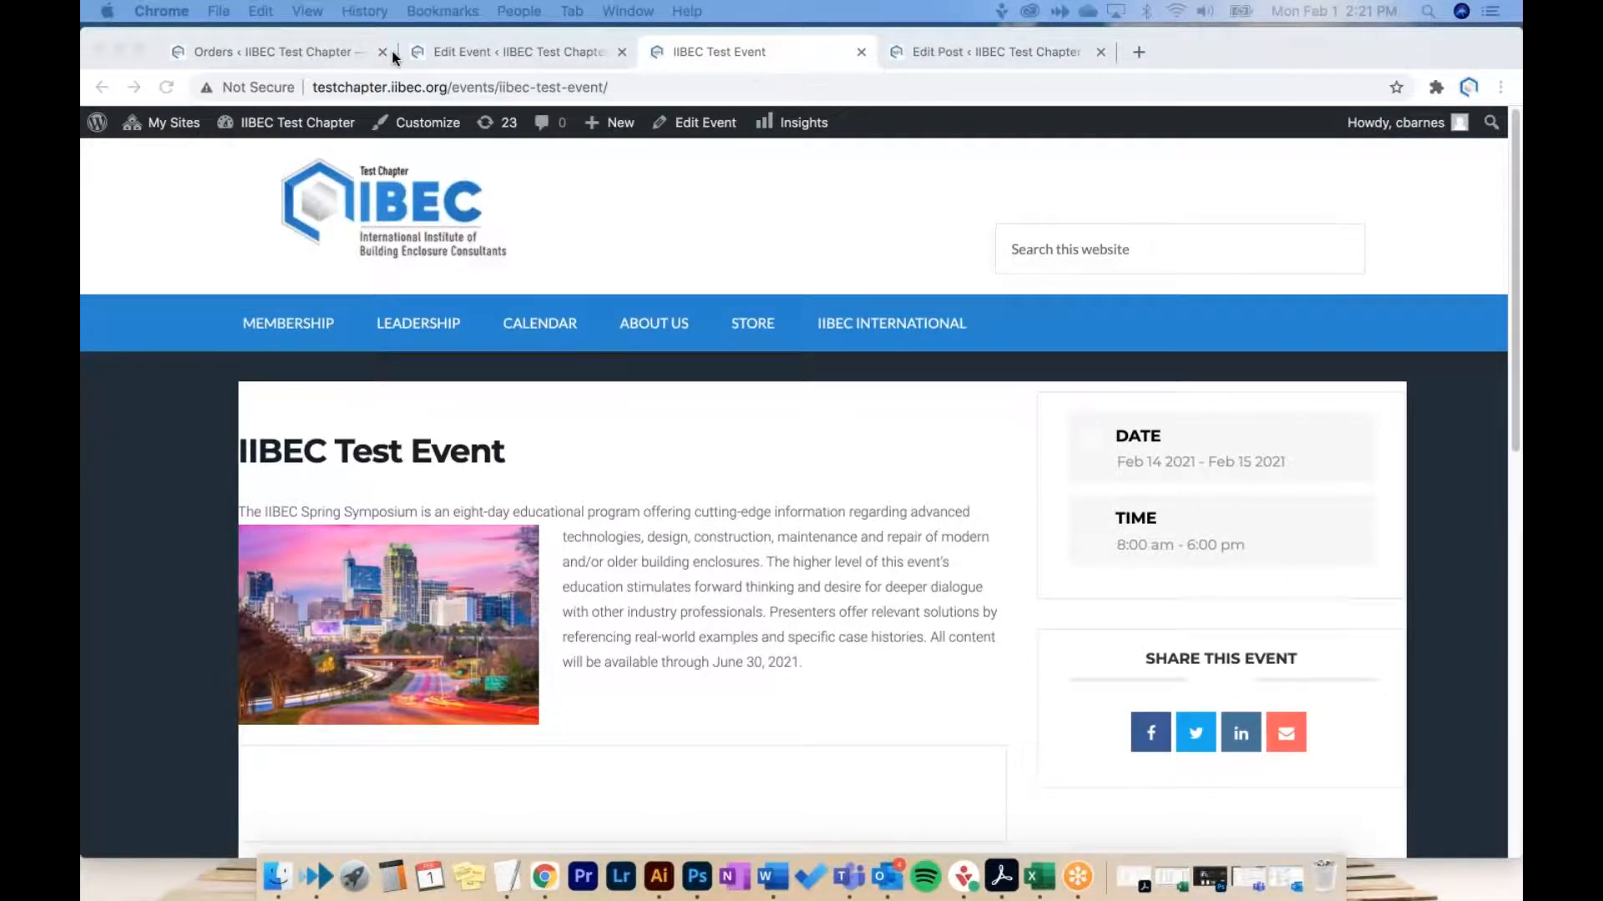
Step: Disconnect the Constant Contact account from the Contact Form plugin and reconnect it by logging in with the prefilled credentials
left_click(307, 53)
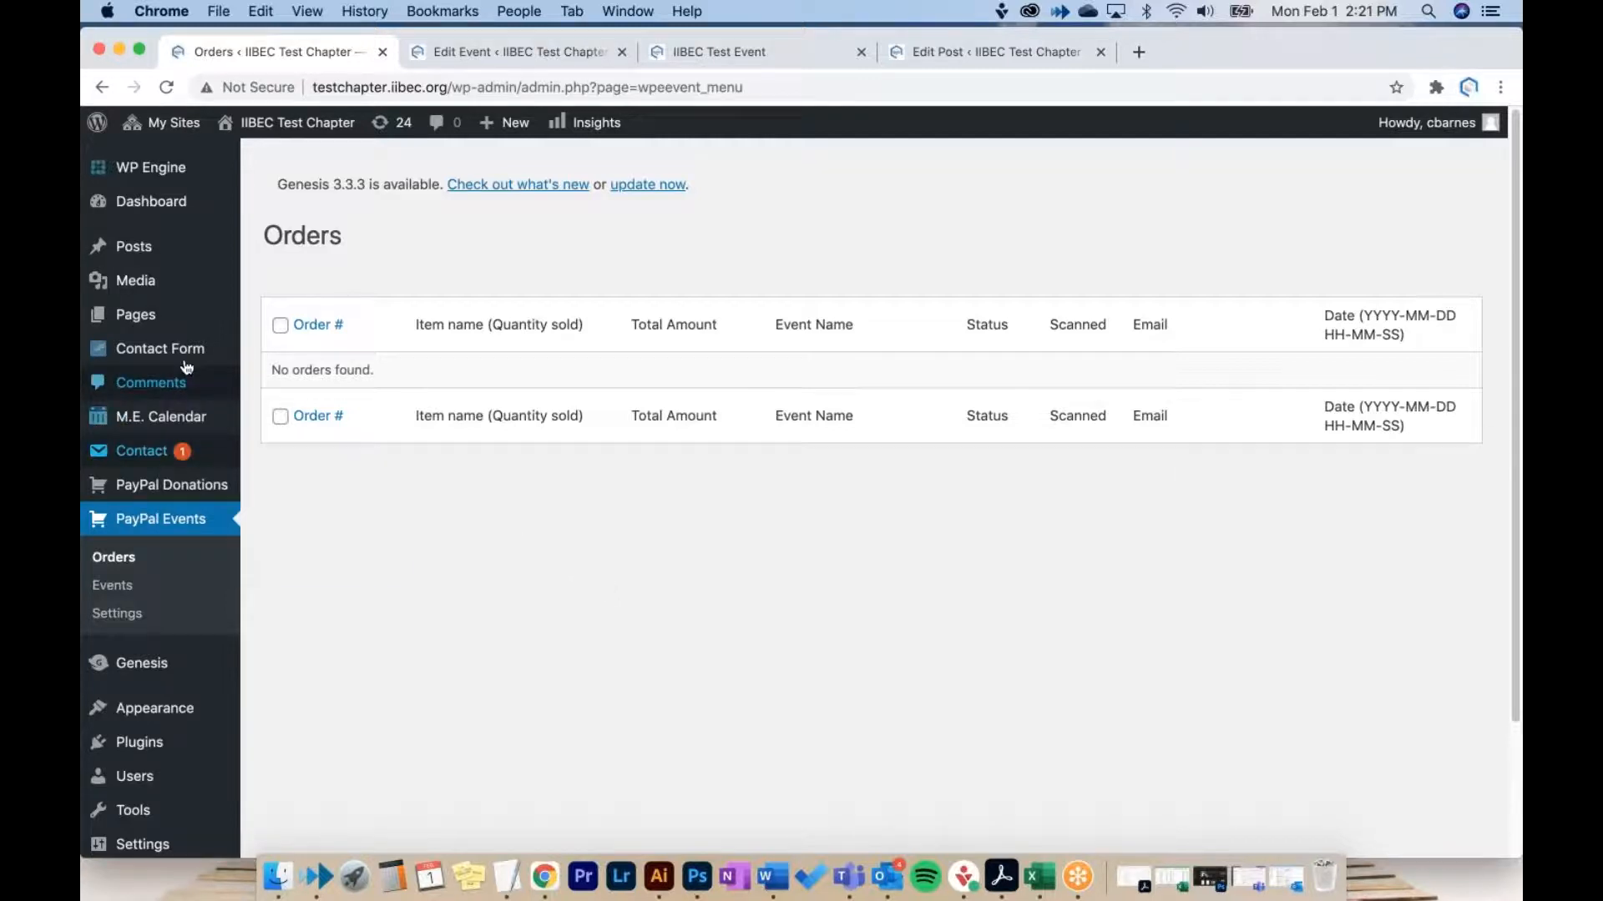
mouse_move(181, 359)
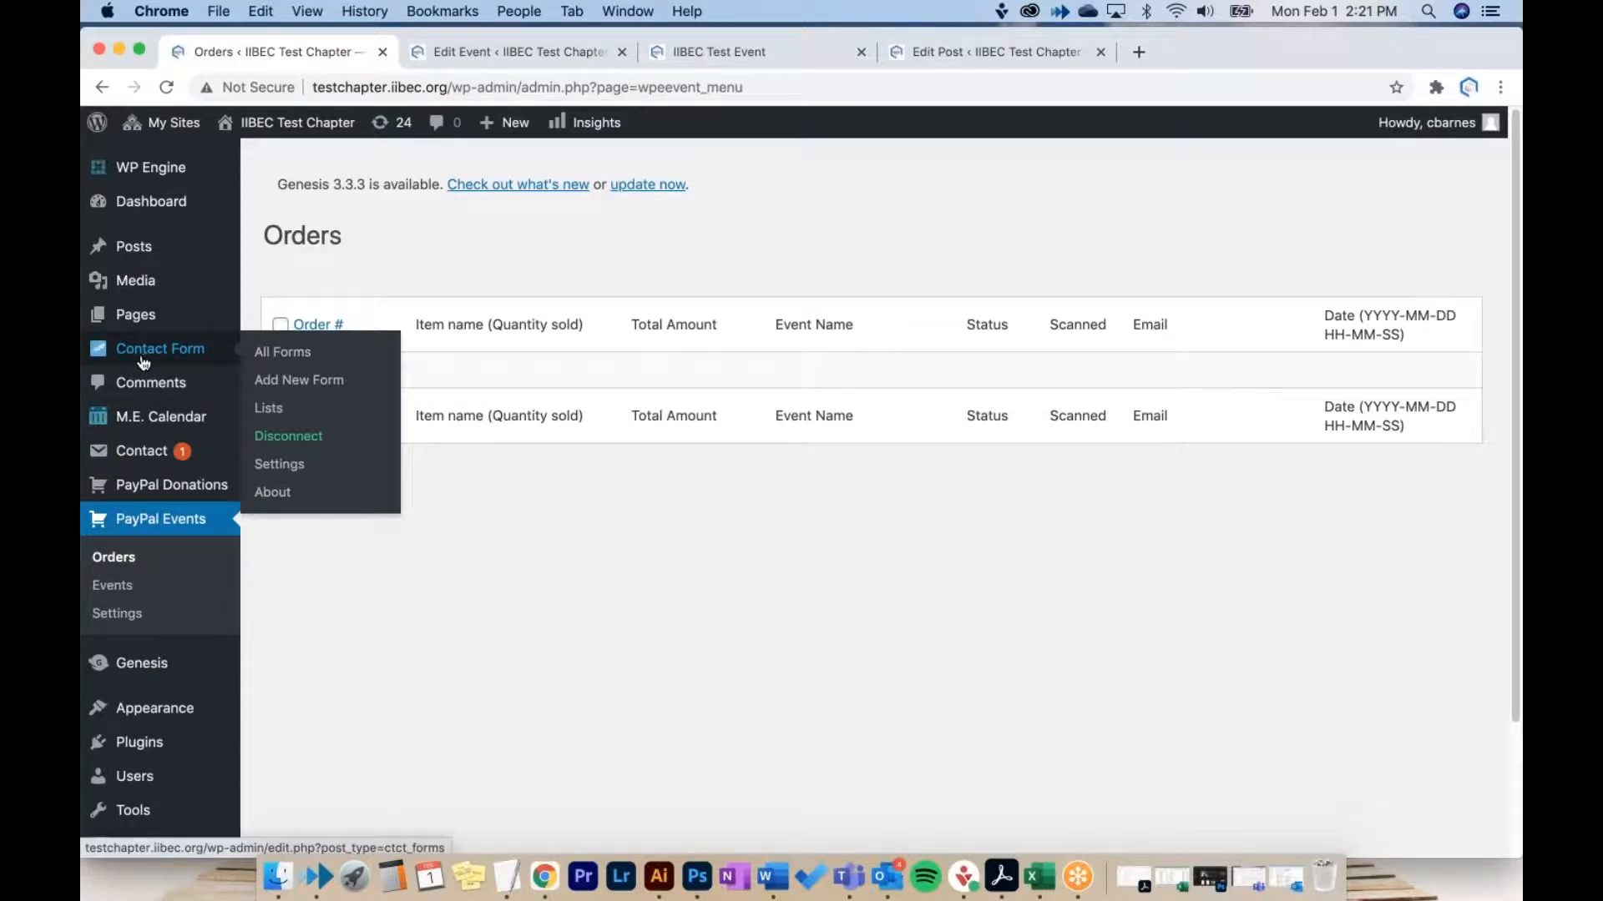
left_click(302, 445)
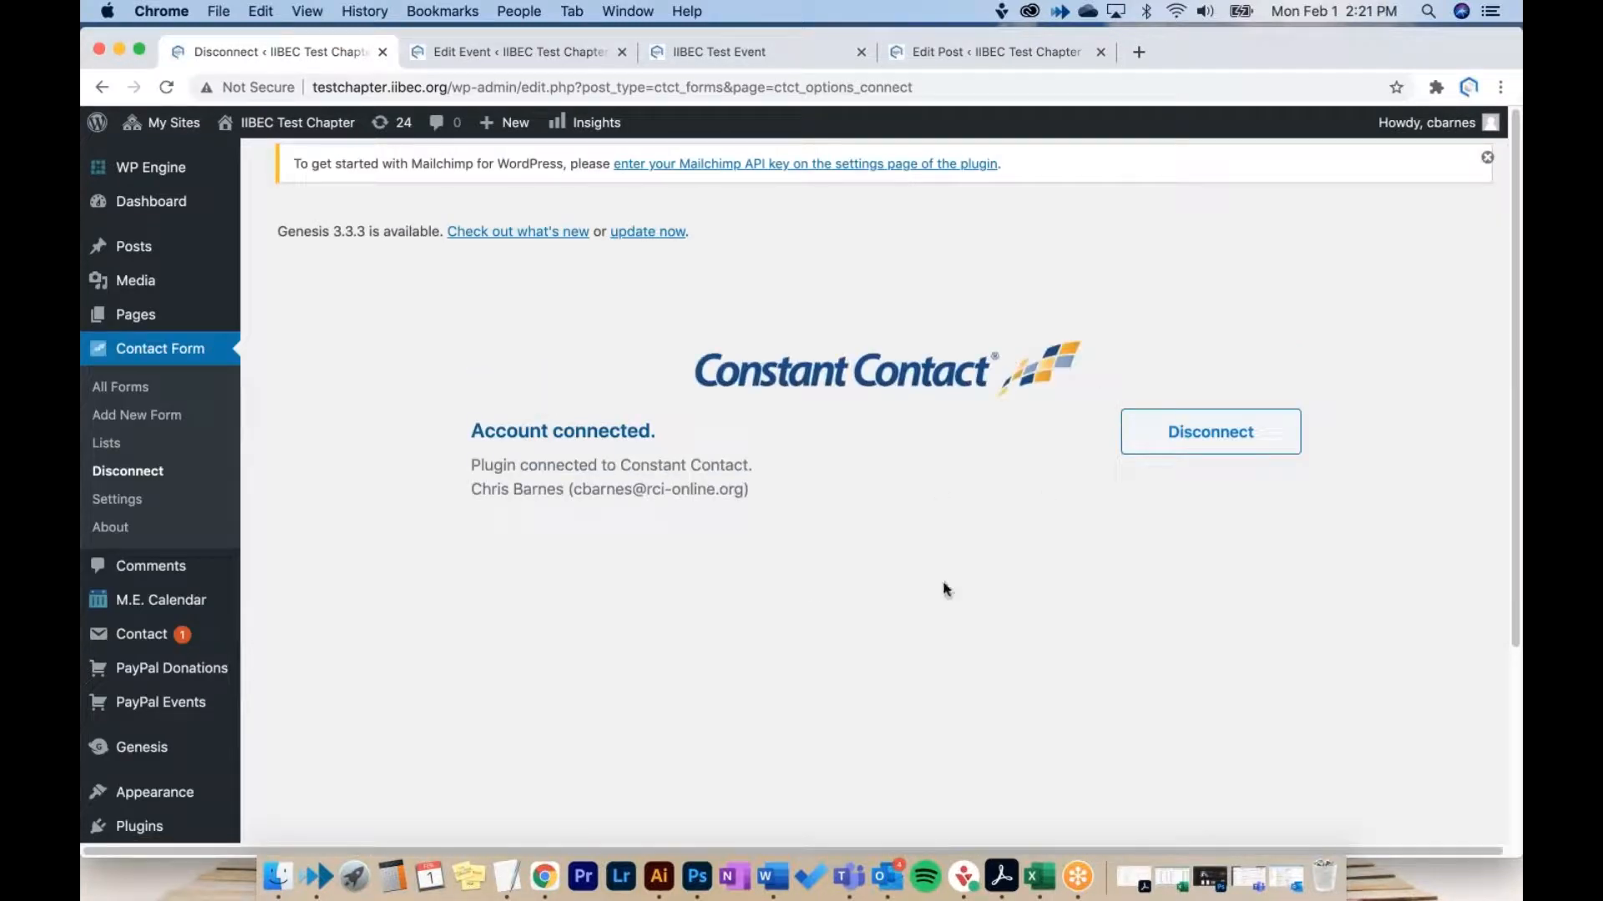
left_click(1205, 428)
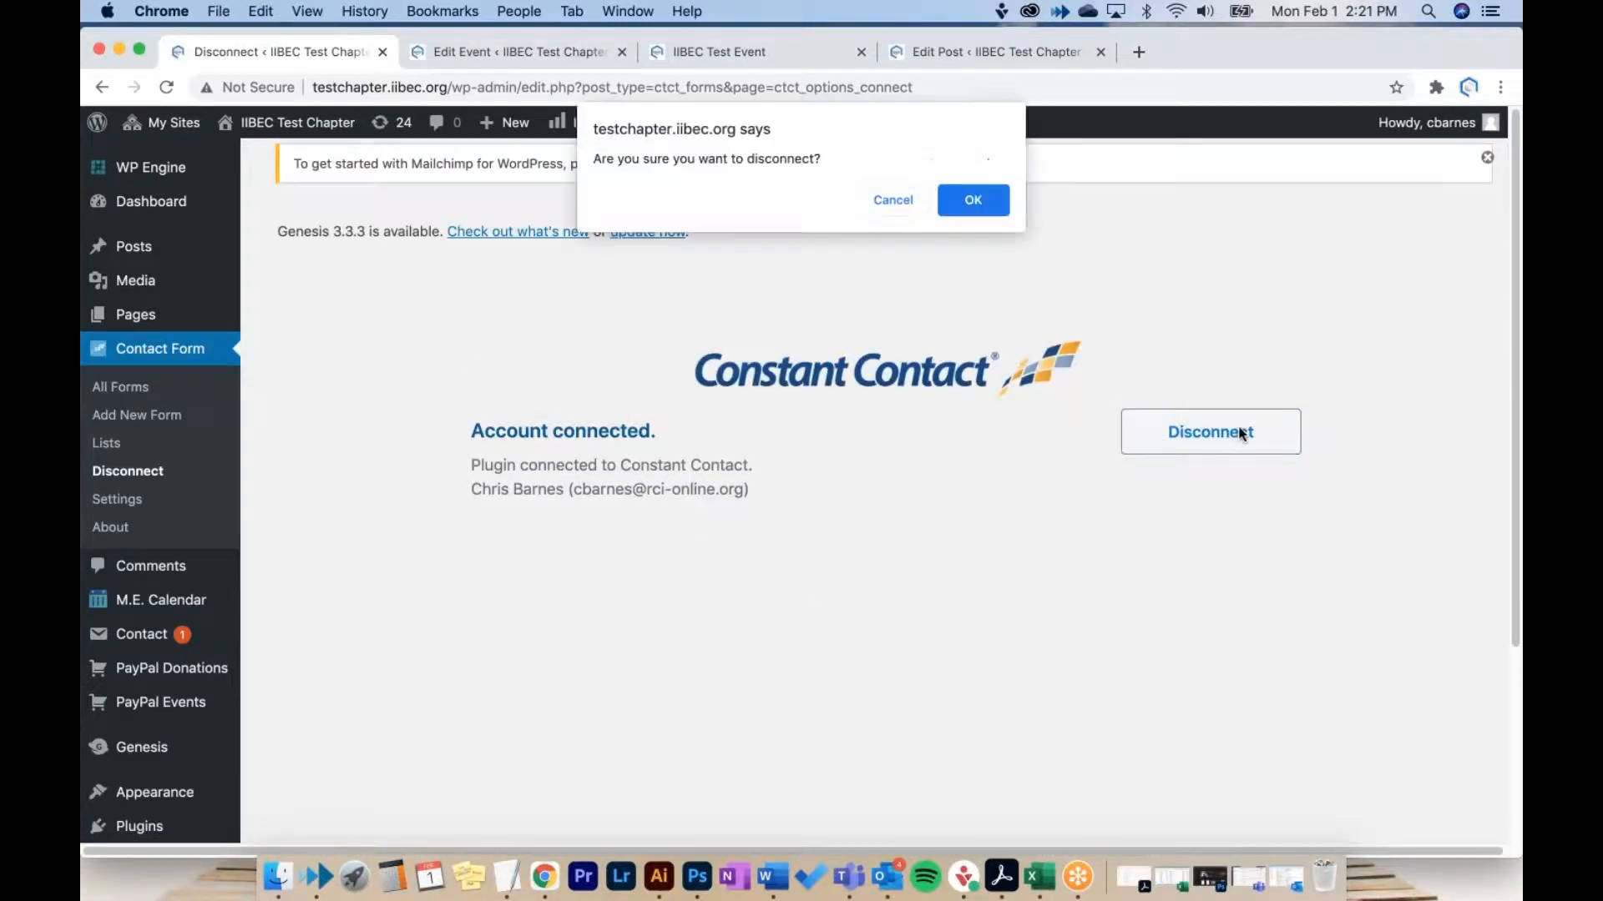
left_click(989, 208)
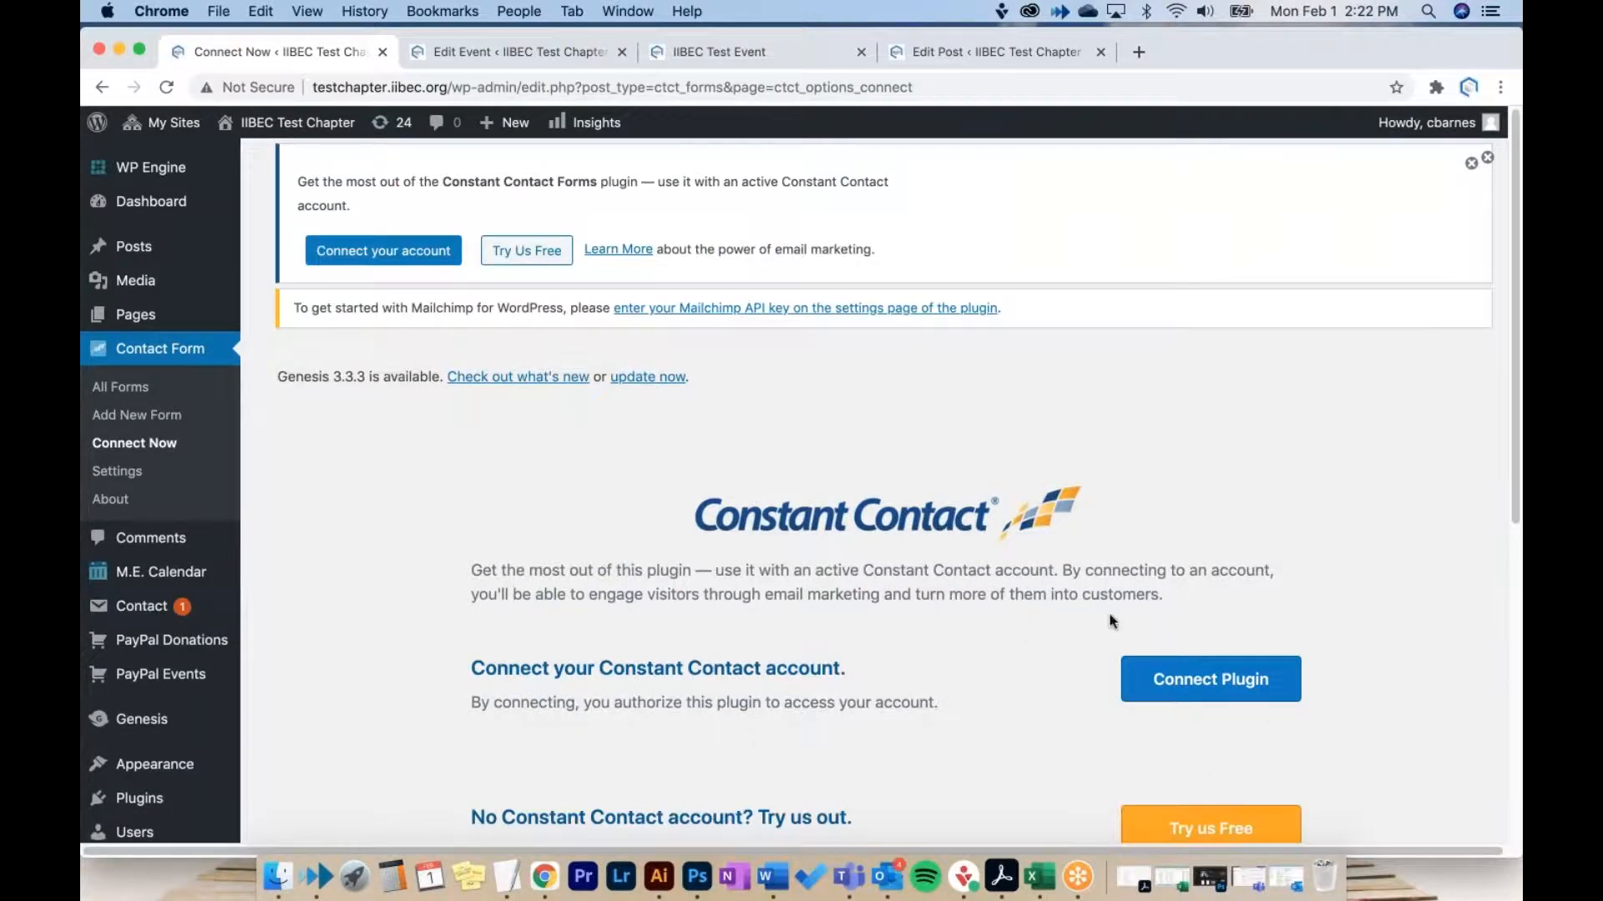
left_click(1287, 687)
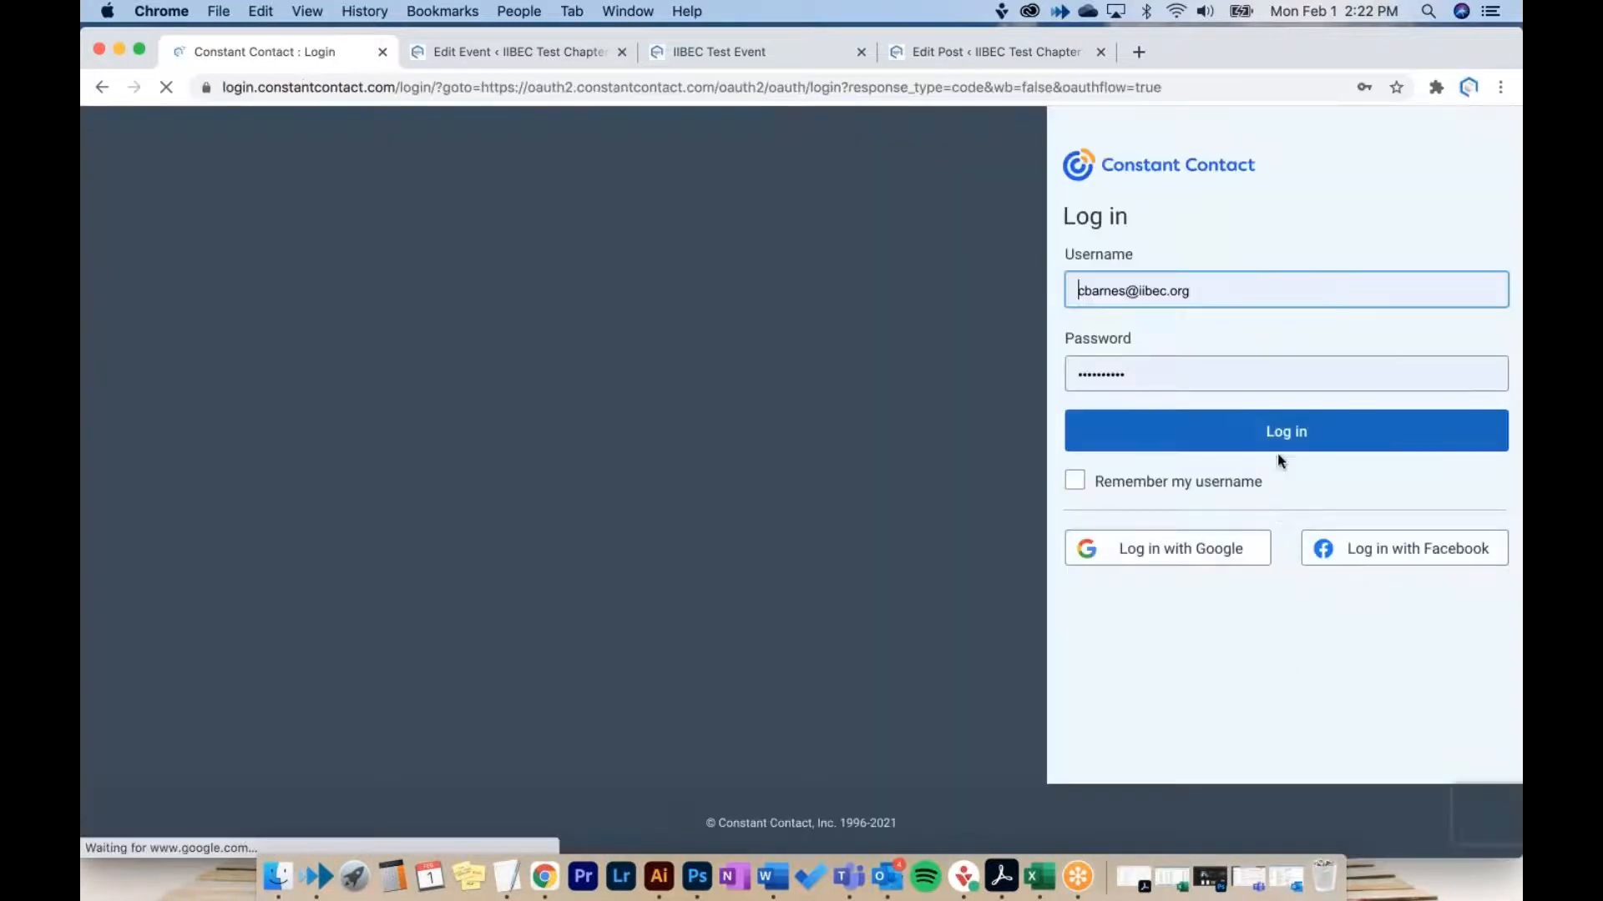
left_click(1283, 440)
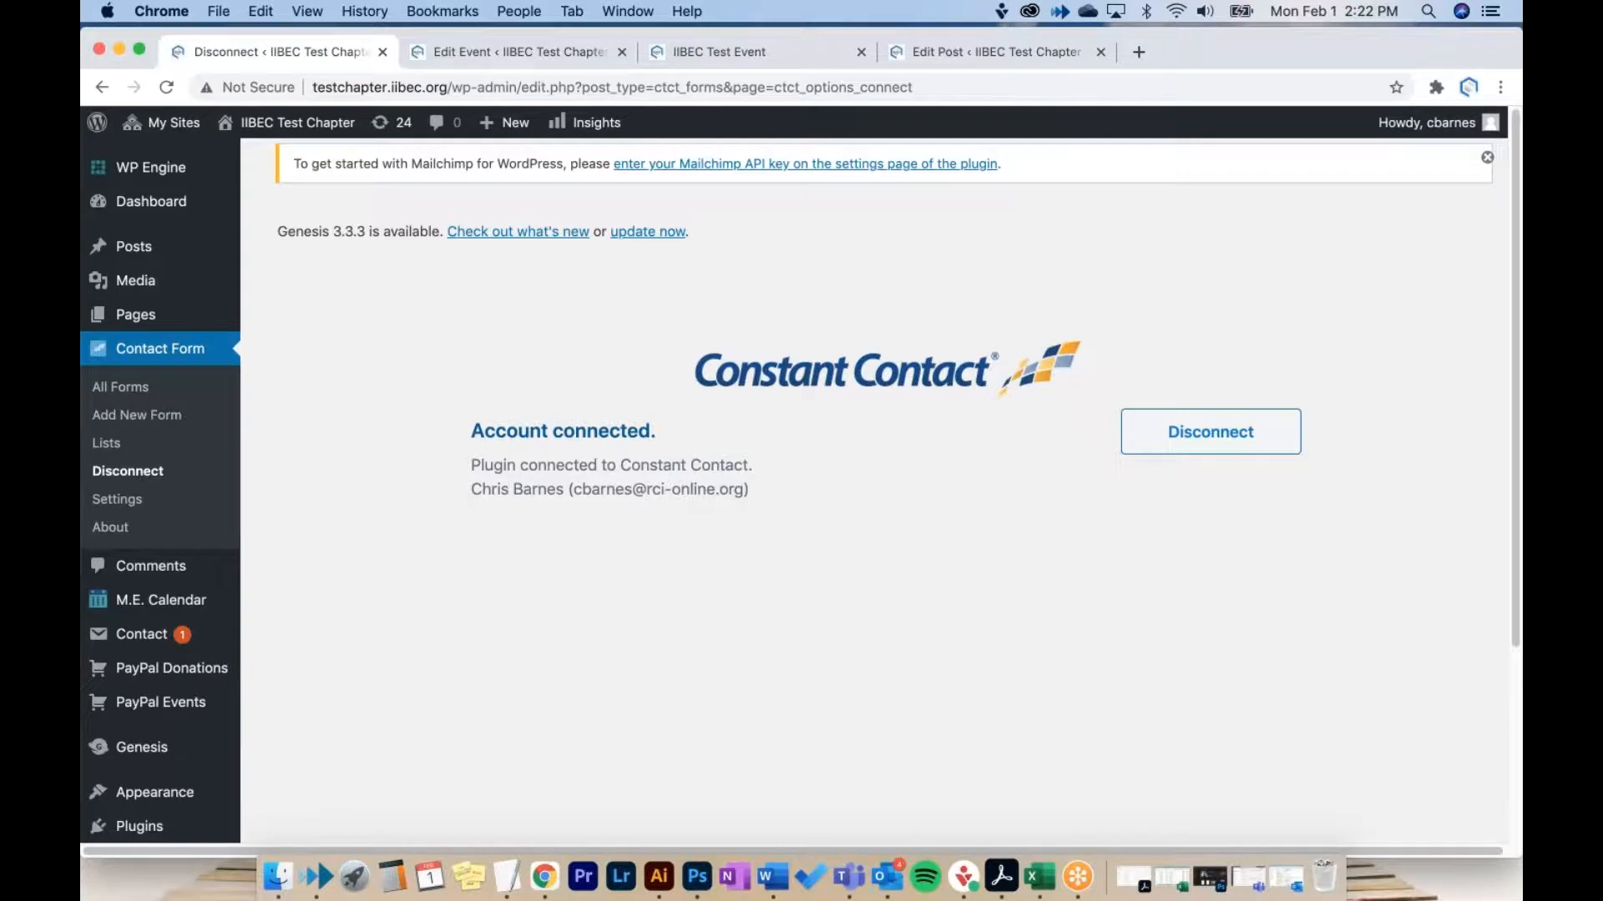
Step: Open constantcontact.com in a new browser tab and log in to the account
left_click(993, 52)
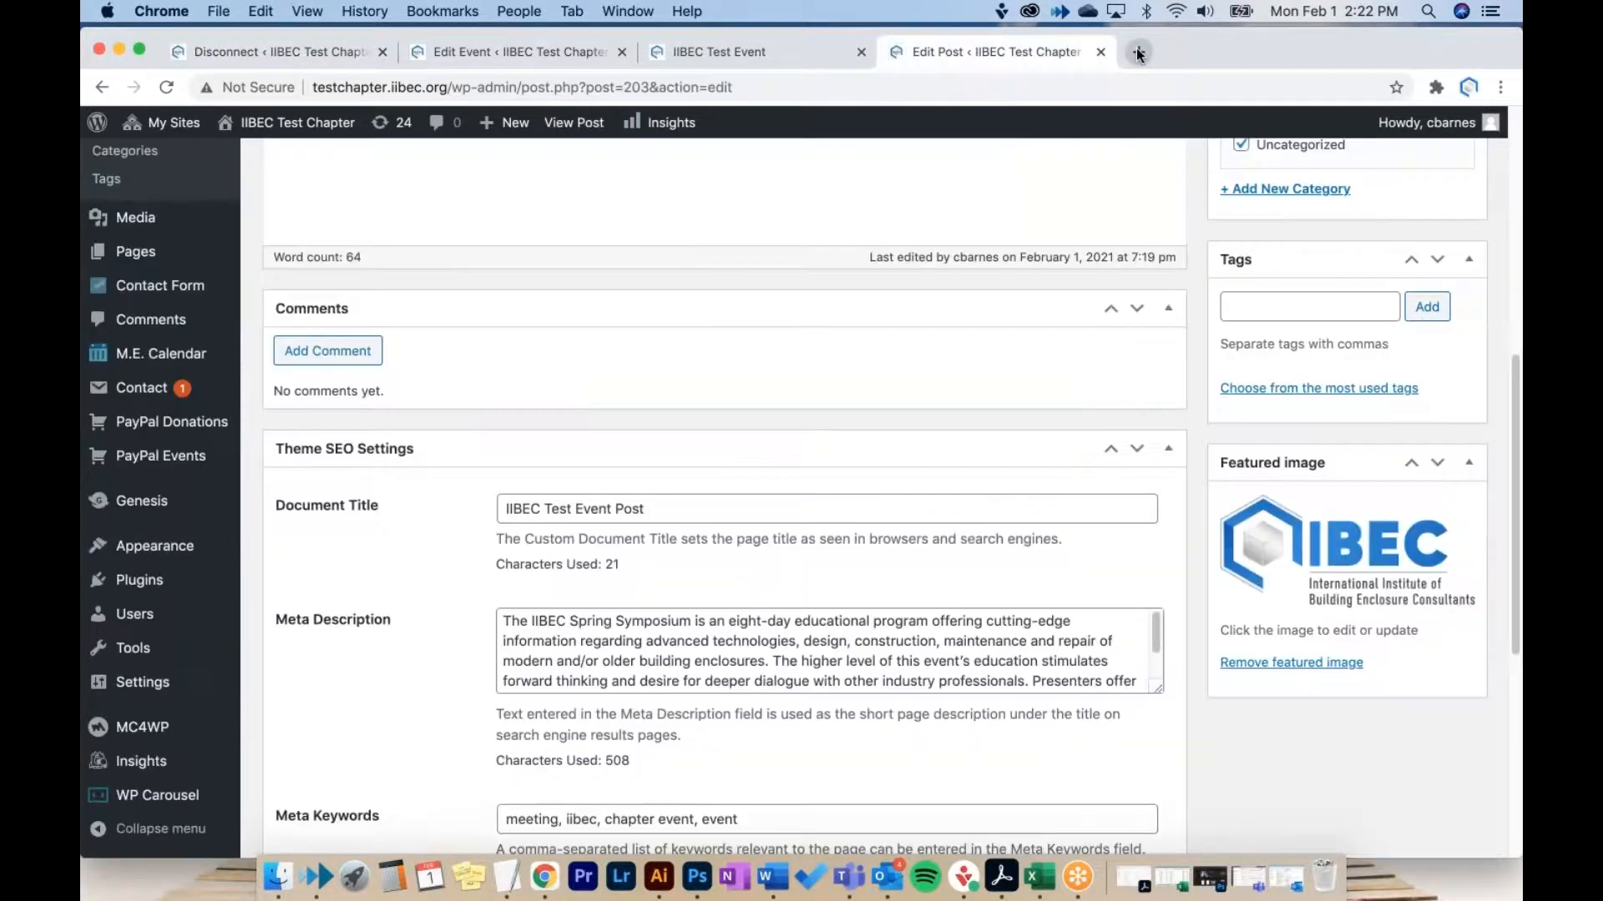
left_click(1137, 52)
type("constantcontact.com")
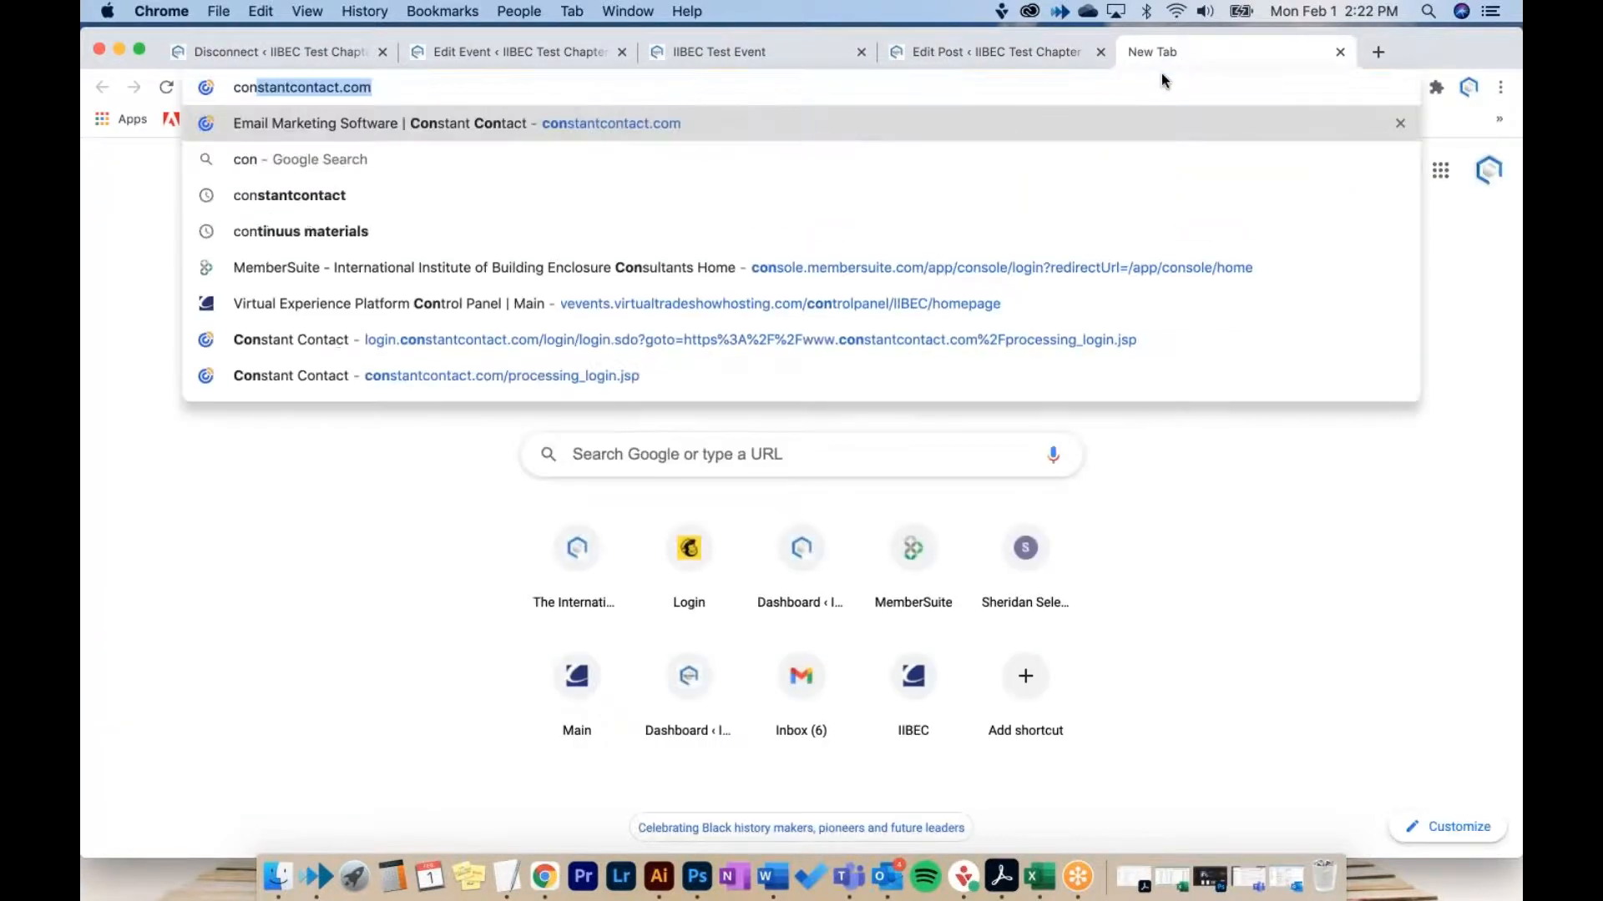
key("Return")
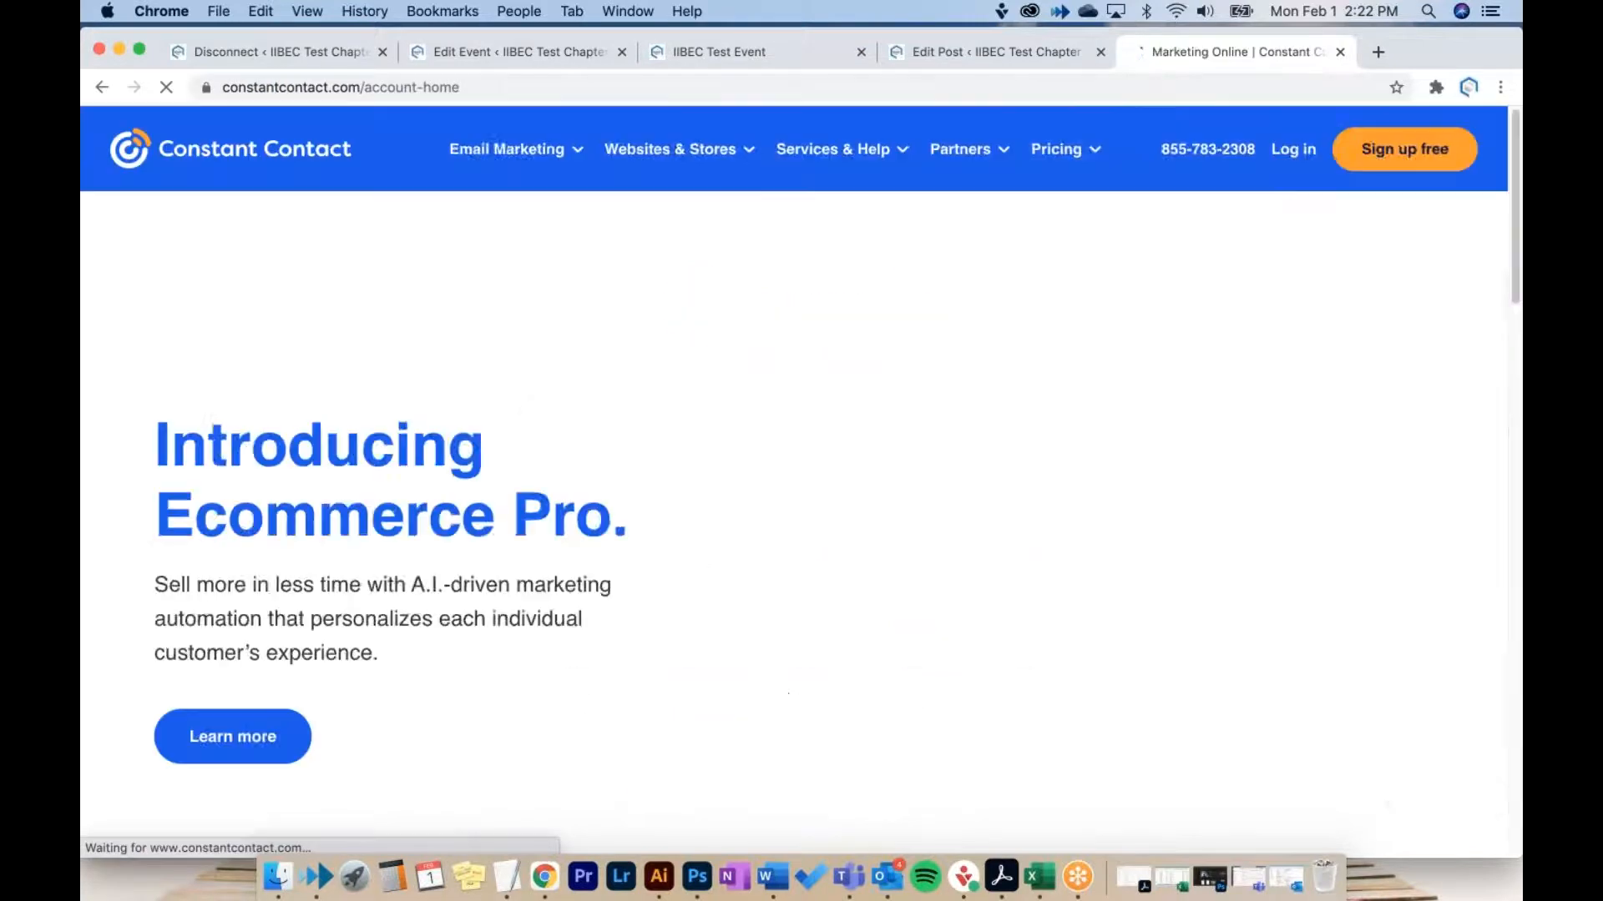
left_click(1297, 154)
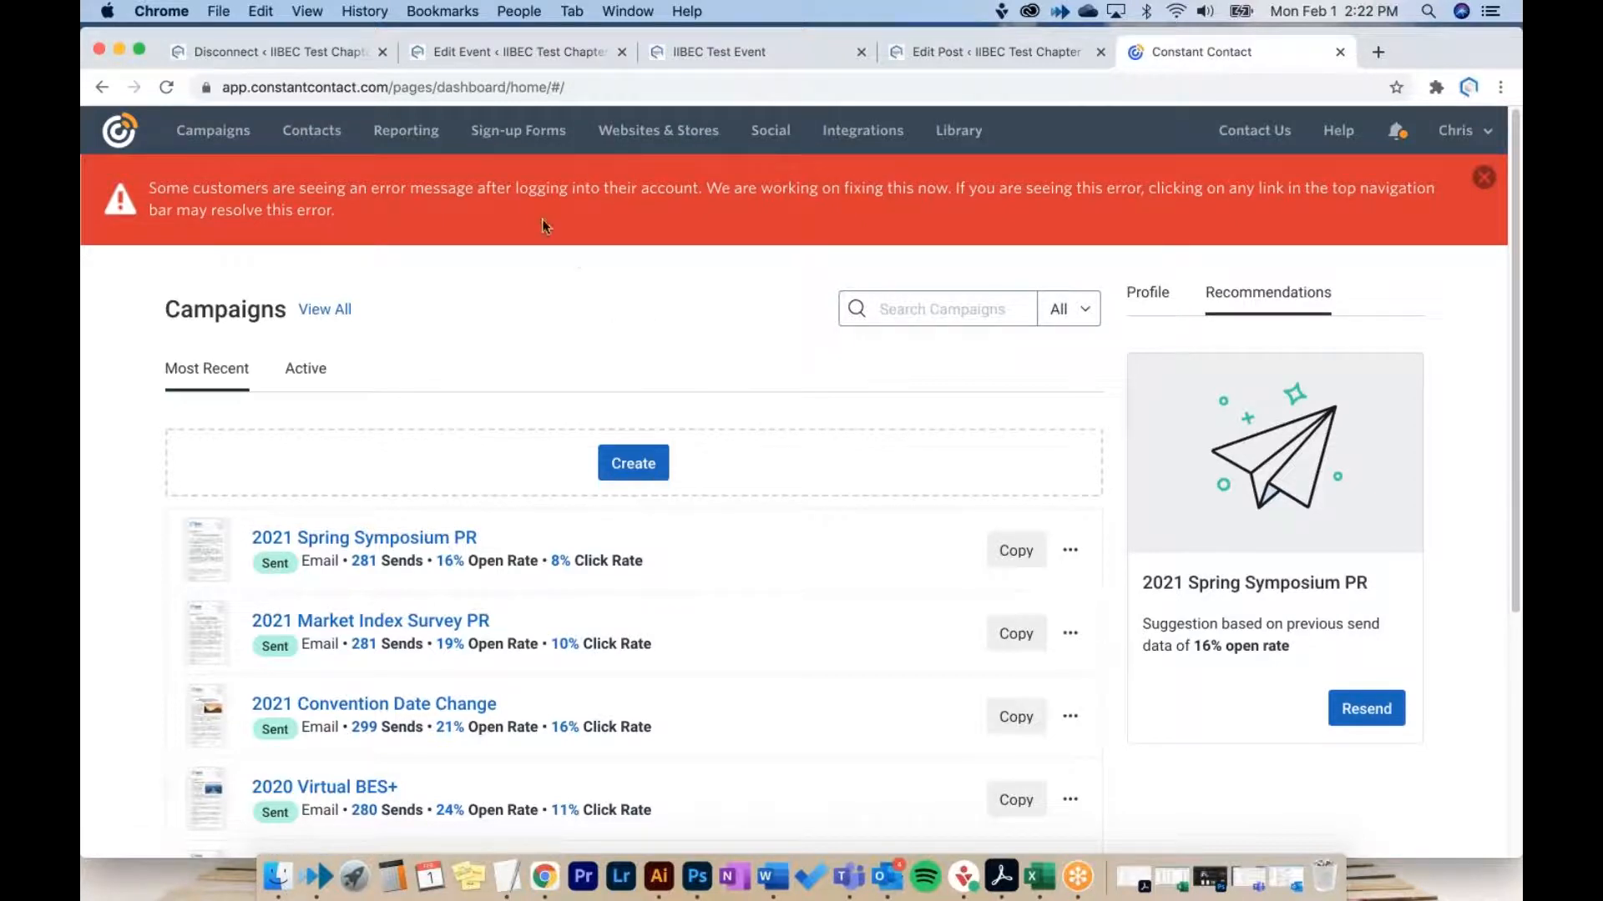
Step: Try to connect a Facebook profile under Constant Contact's social accounts and close the page without entering the password
left_click(774, 143)
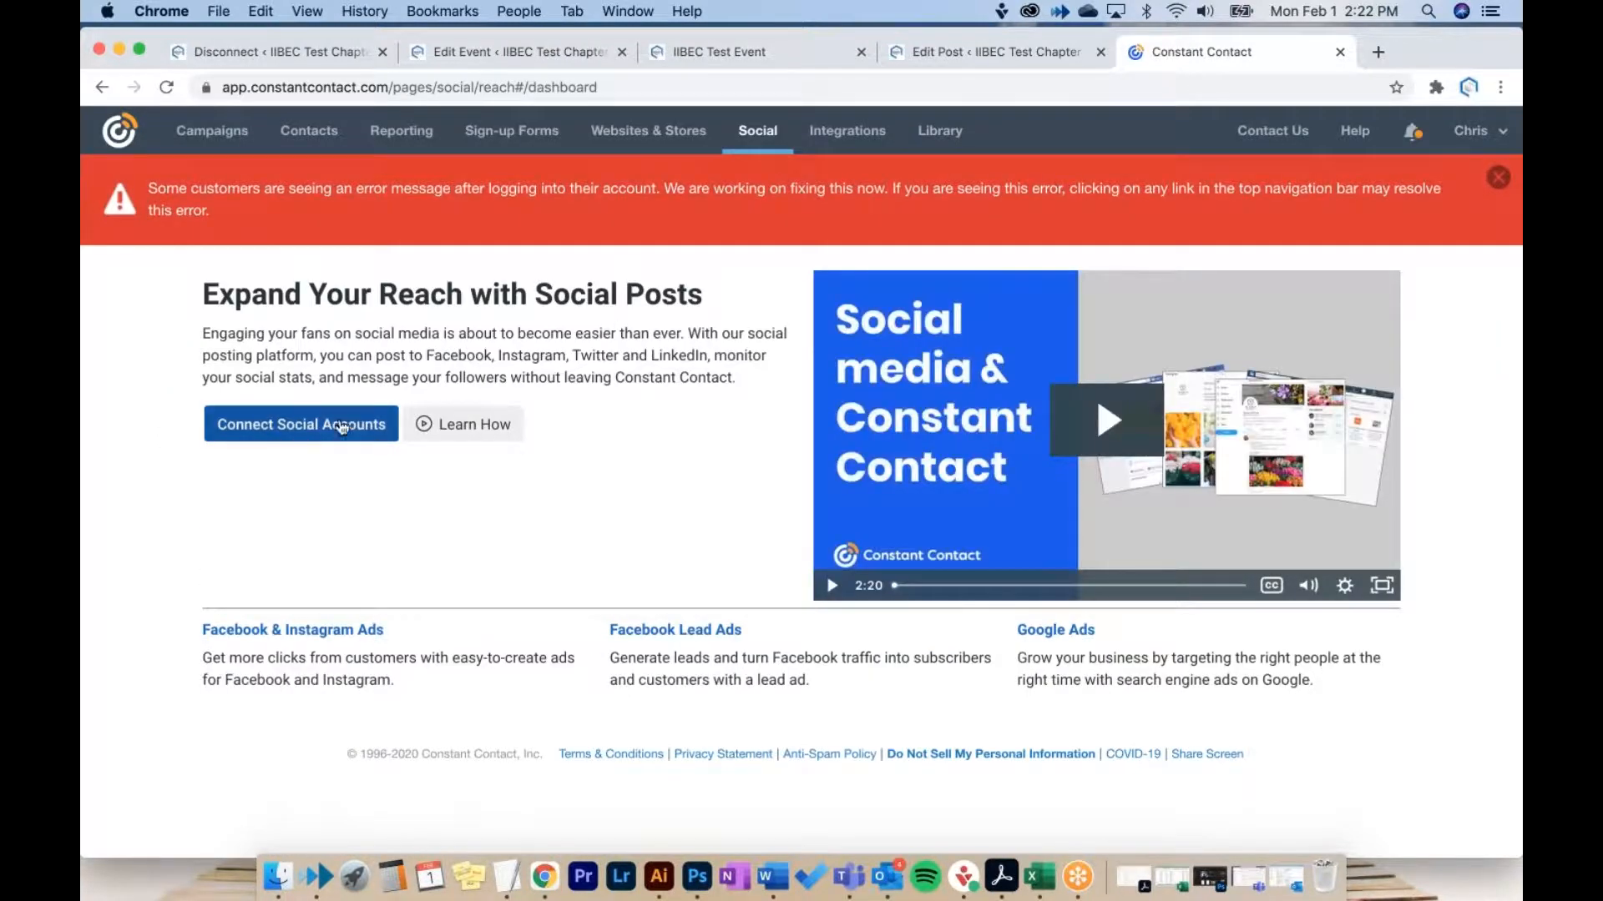
left_click(343, 428)
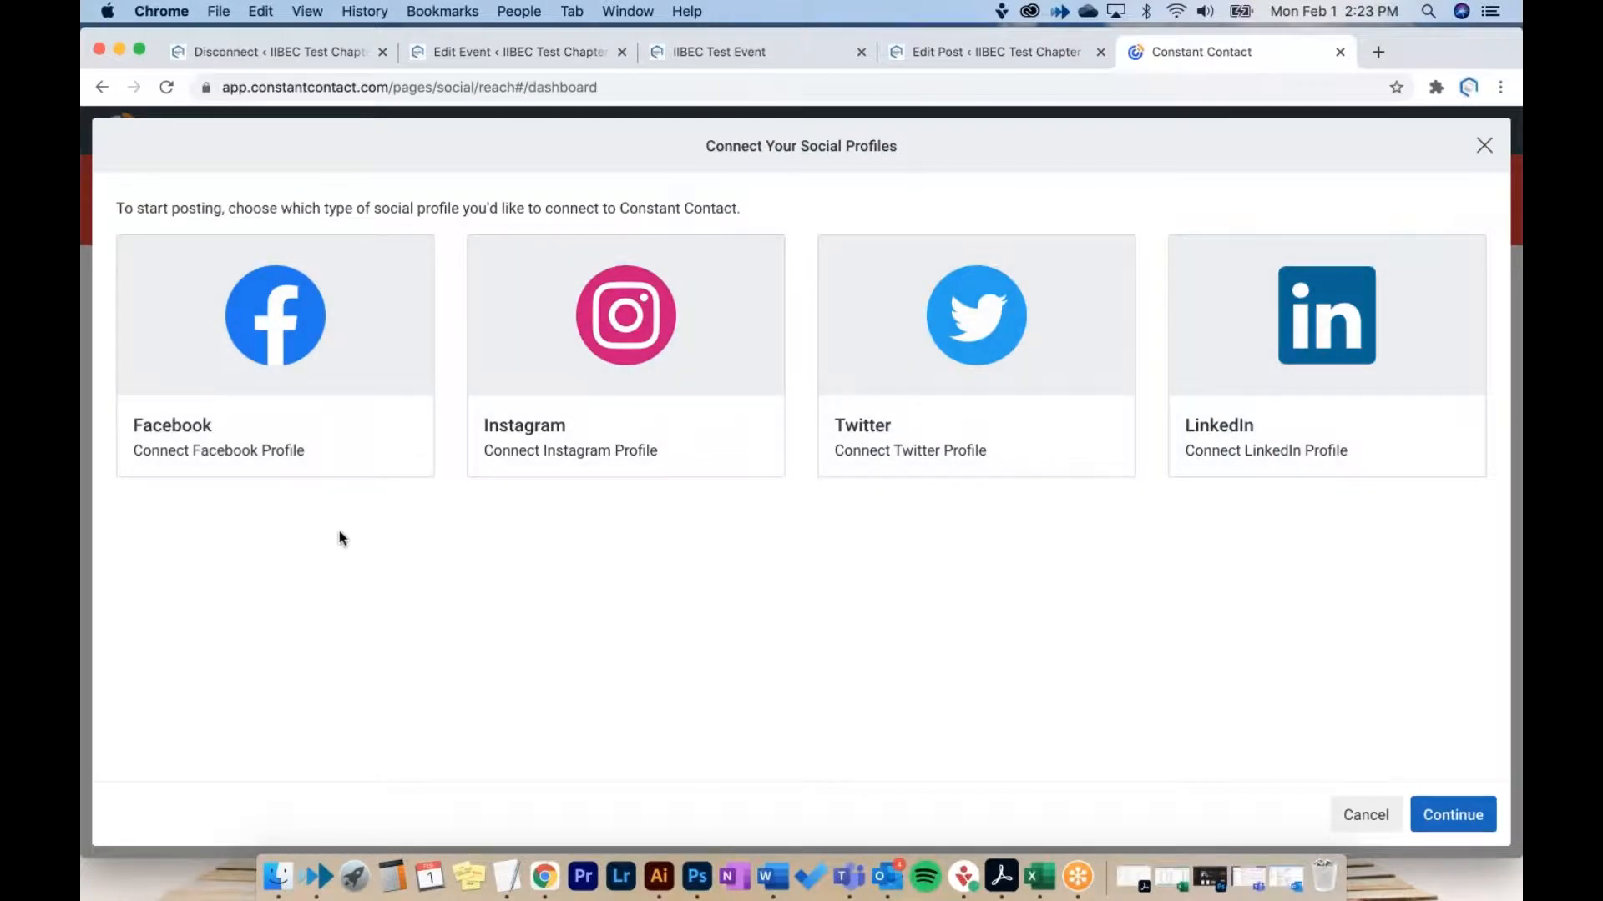
left_click(313, 392)
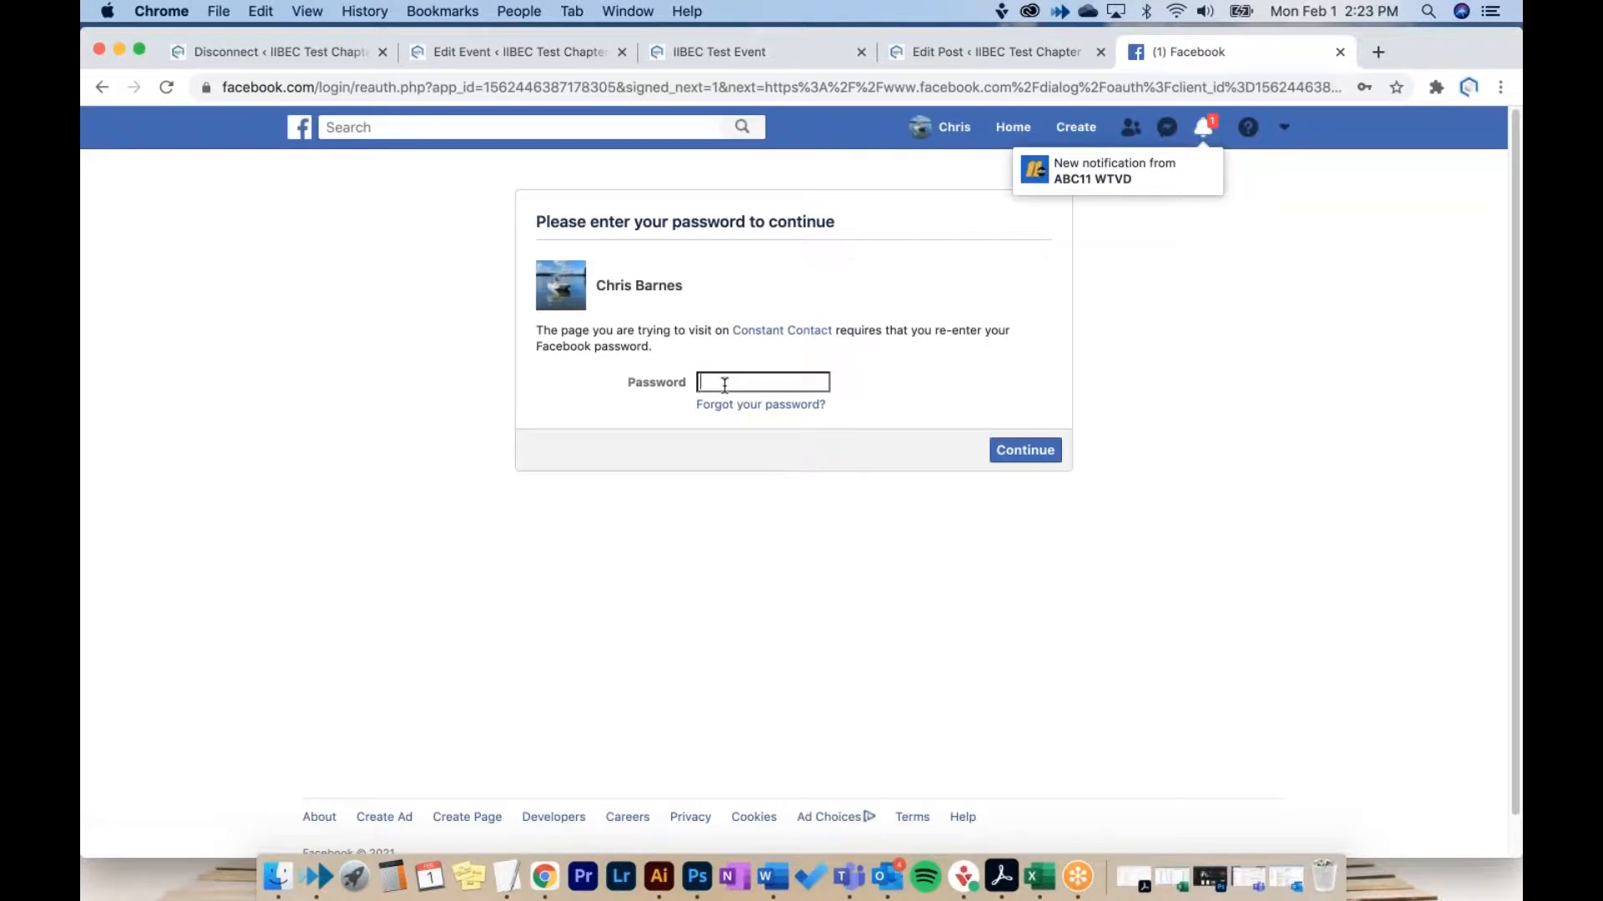
left_click(1339, 53)
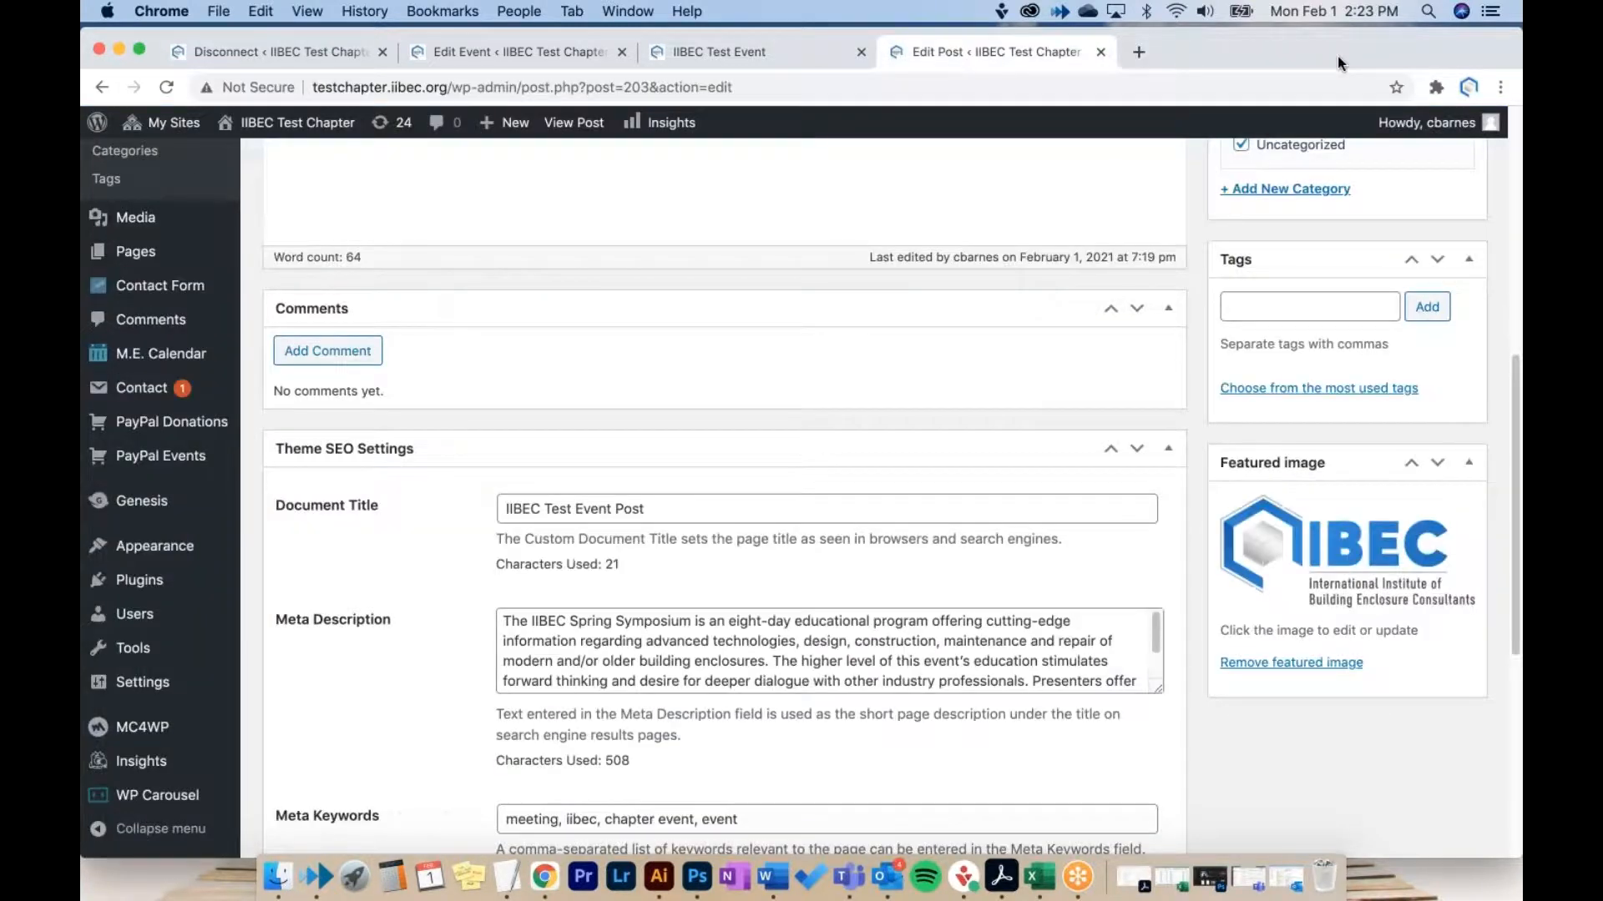
Step: Return to the plugin's Constant Contact connection page and reopen constantcontact.com in a new browser tab
left_click(787, 52)
left_click(314, 52)
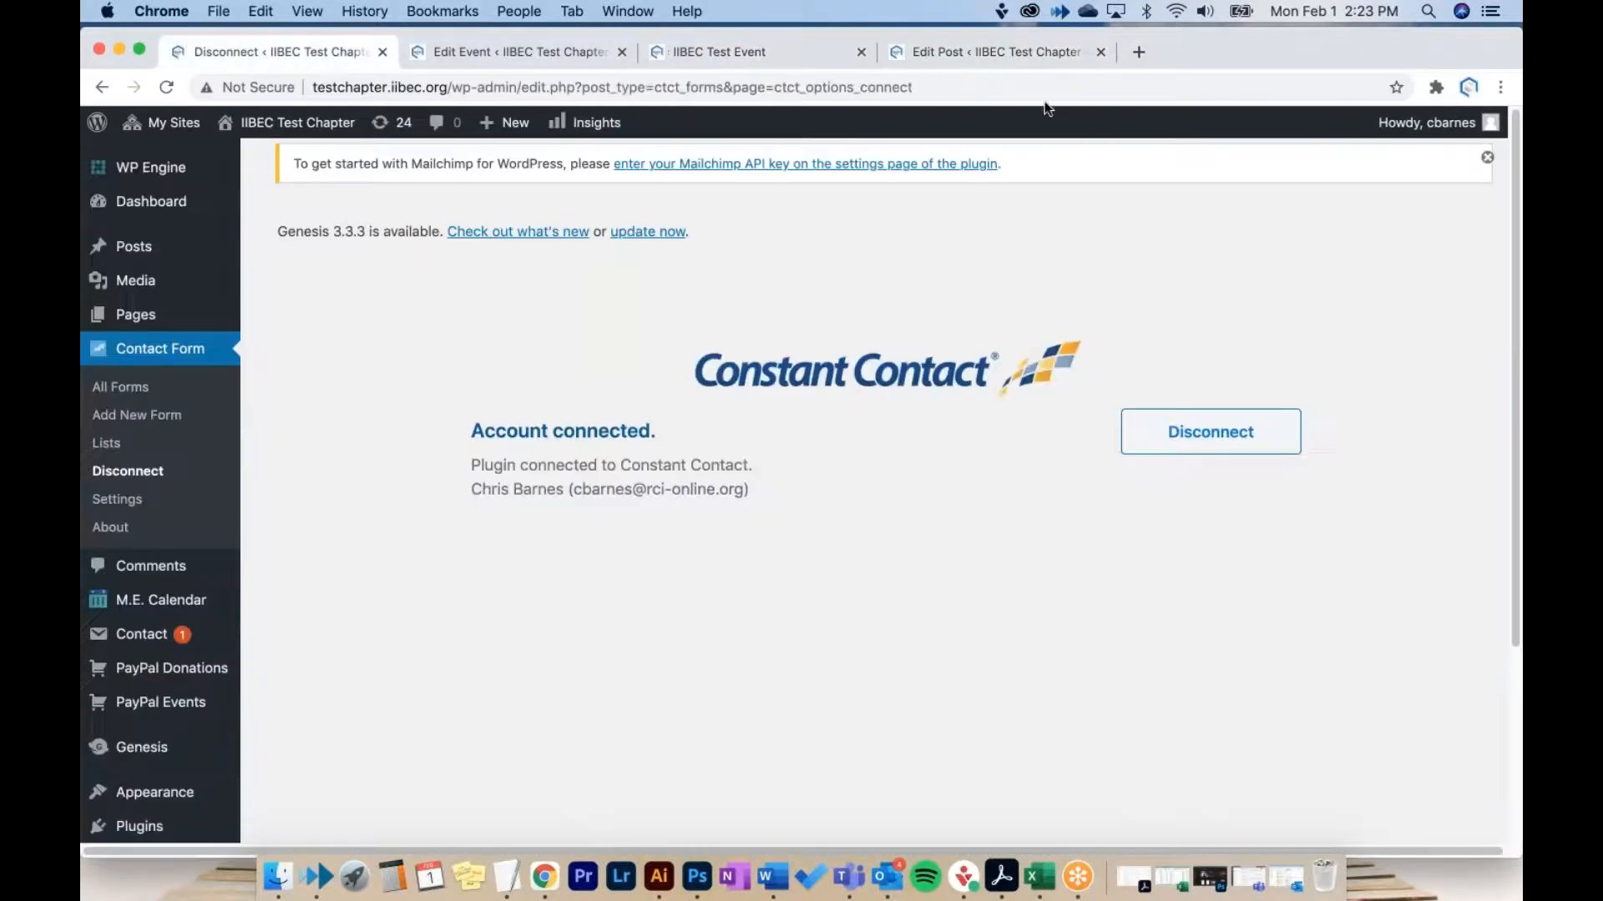
left_click(1139, 52)
type("constantcontact.com")
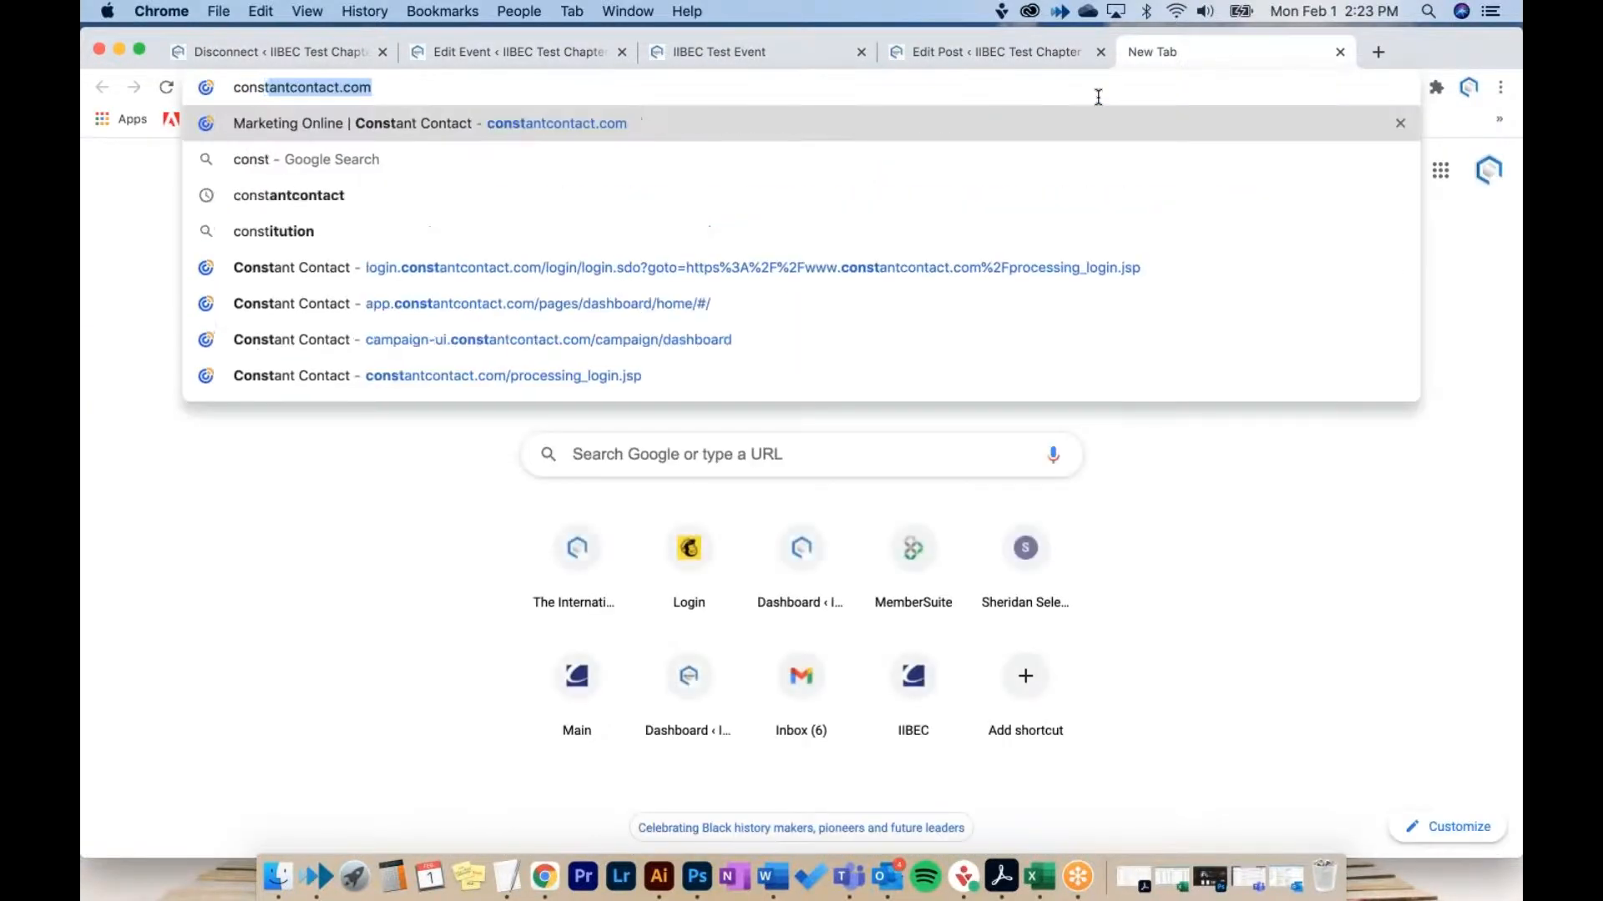
key("Return")
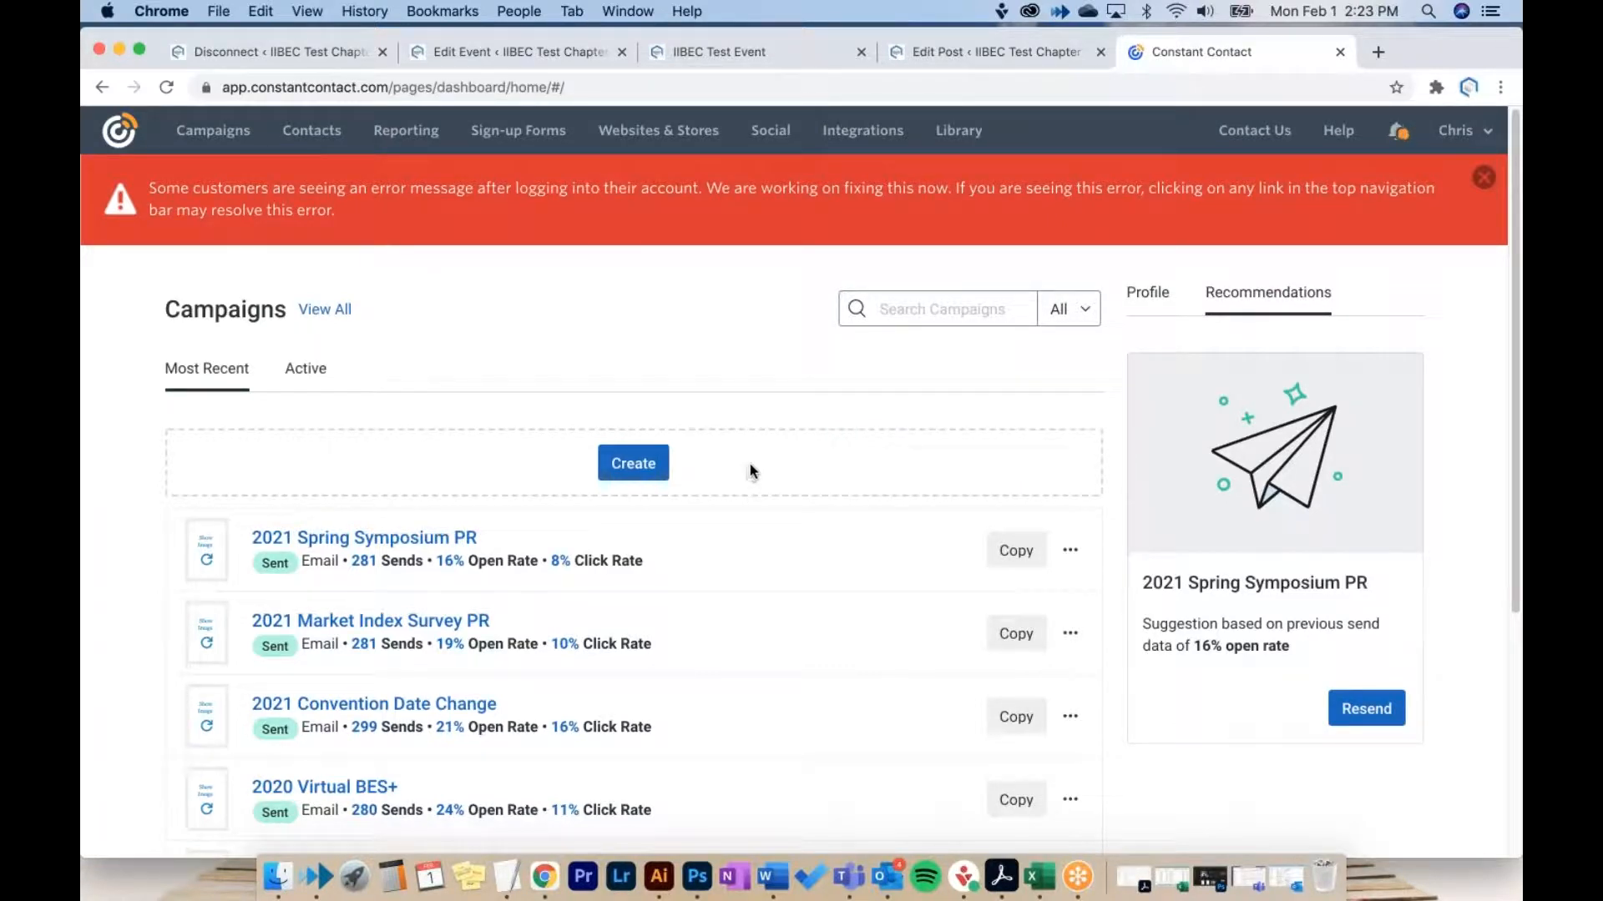
Step: Create a new email campaign in Constant Contact and open its template selection
left_click(642, 469)
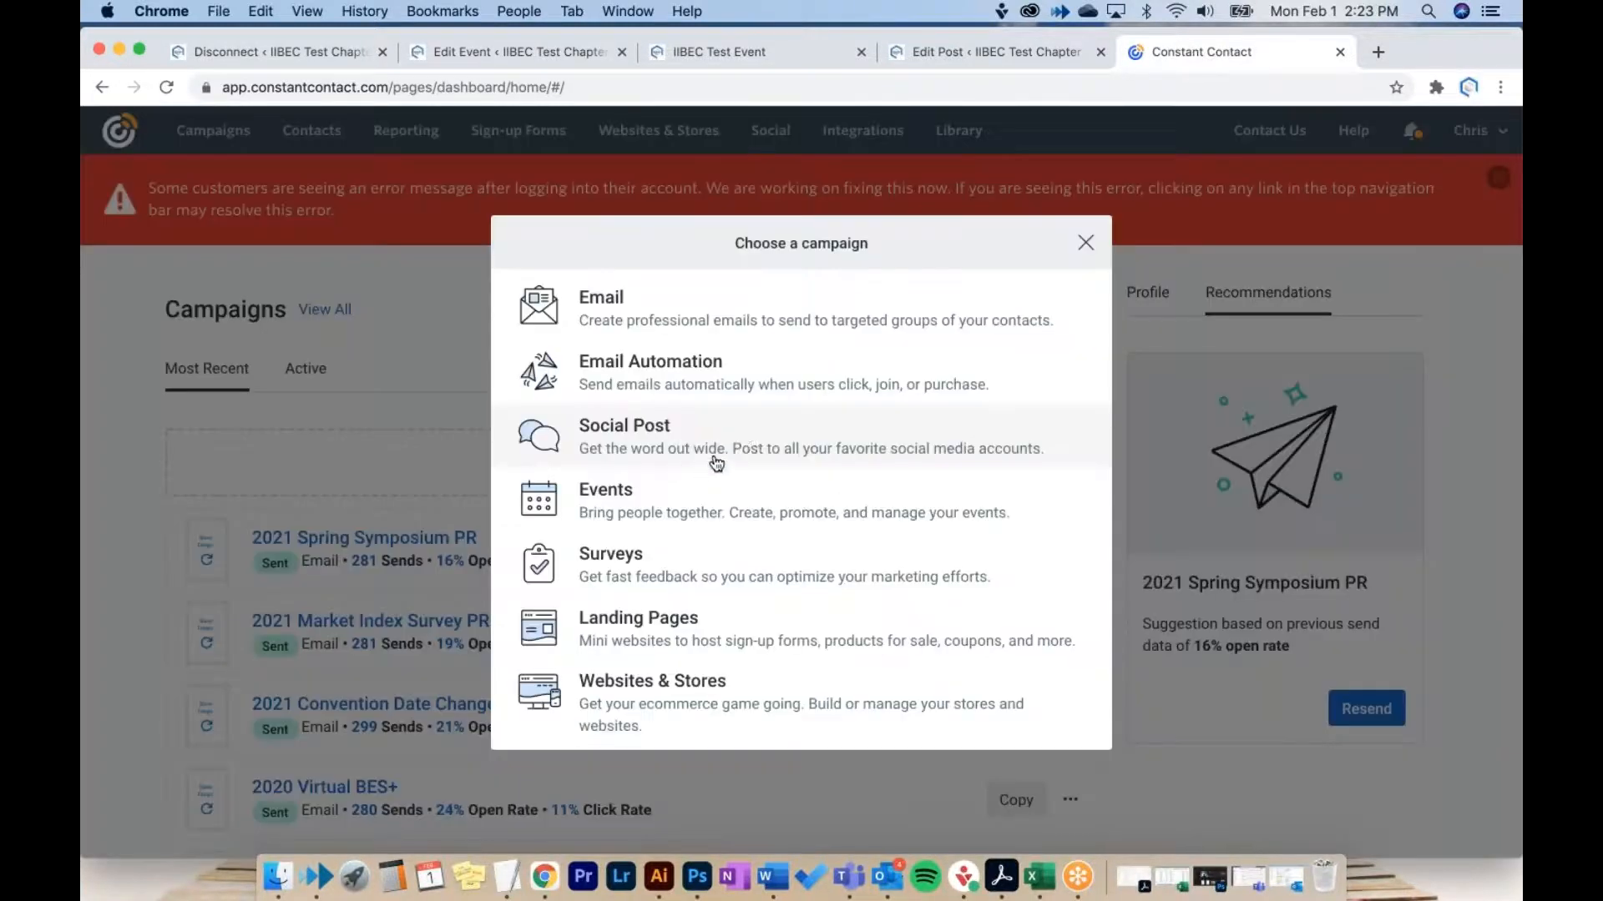
left_click(615, 325)
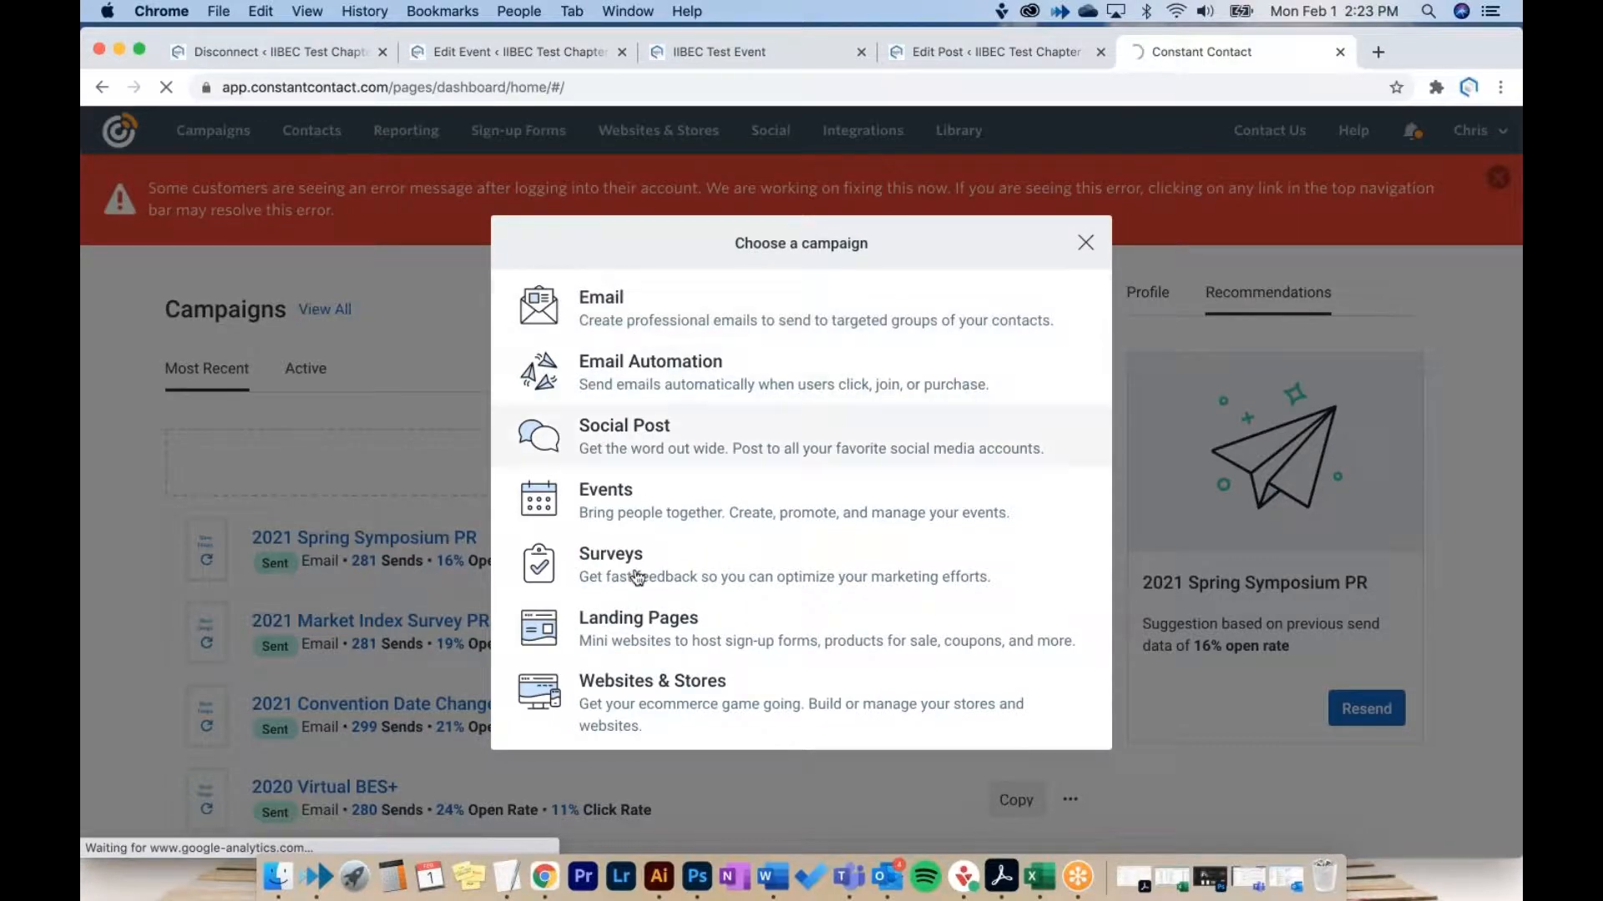
left_click(649, 333)
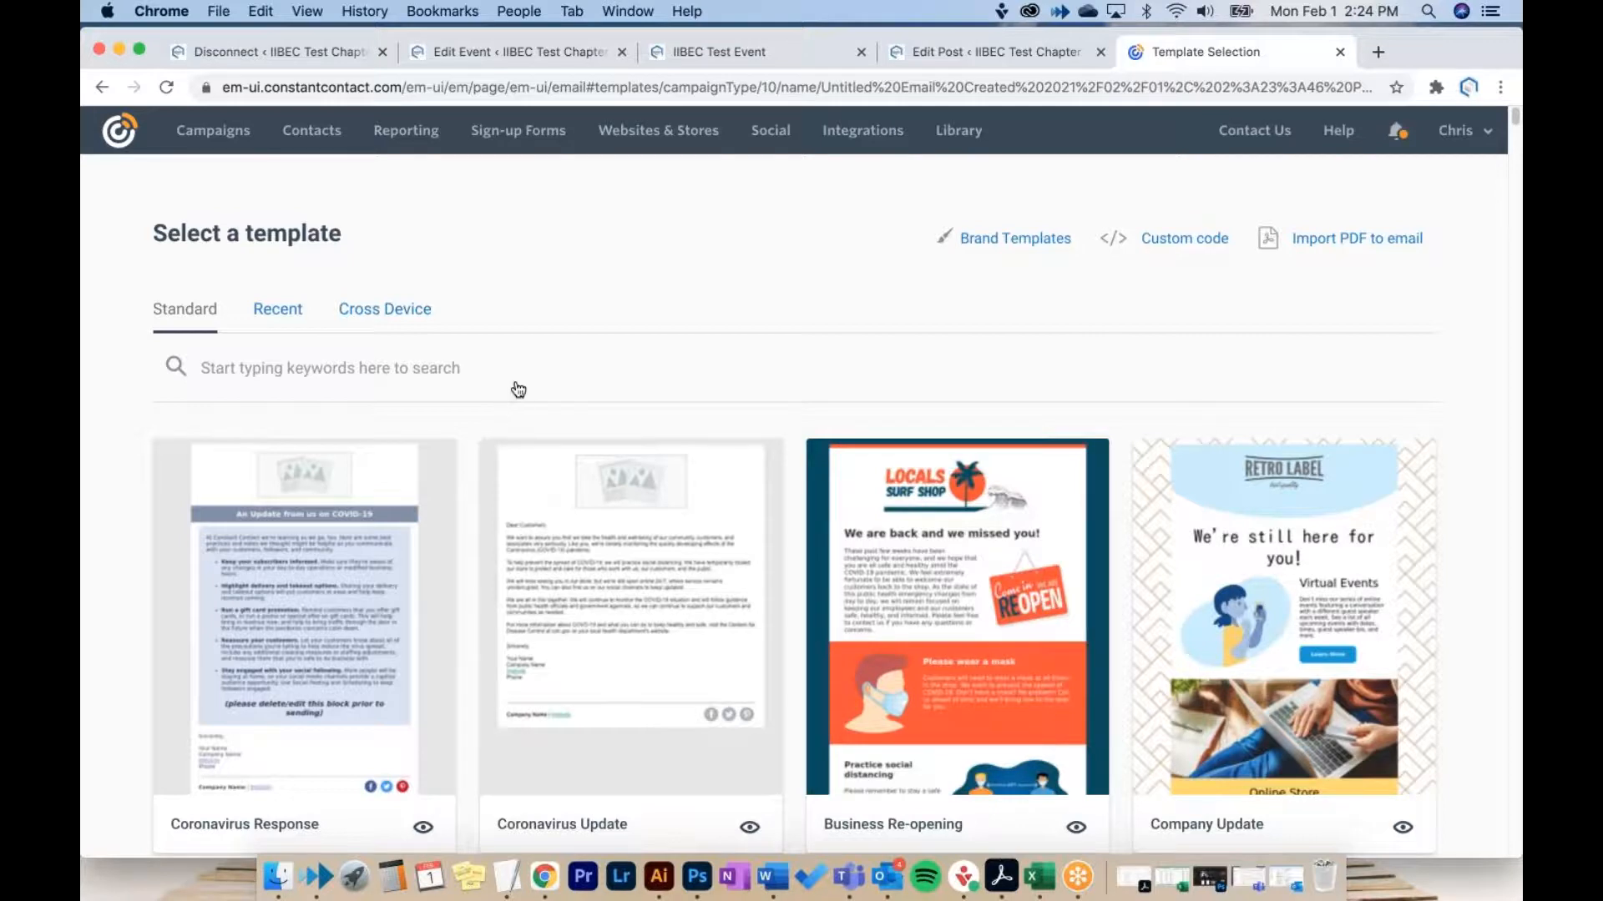
Step: Choose the review-request template with the BRANDNAME logo, listed below Basic Letter, for the new email
scroll(519, 393, "down", 3)
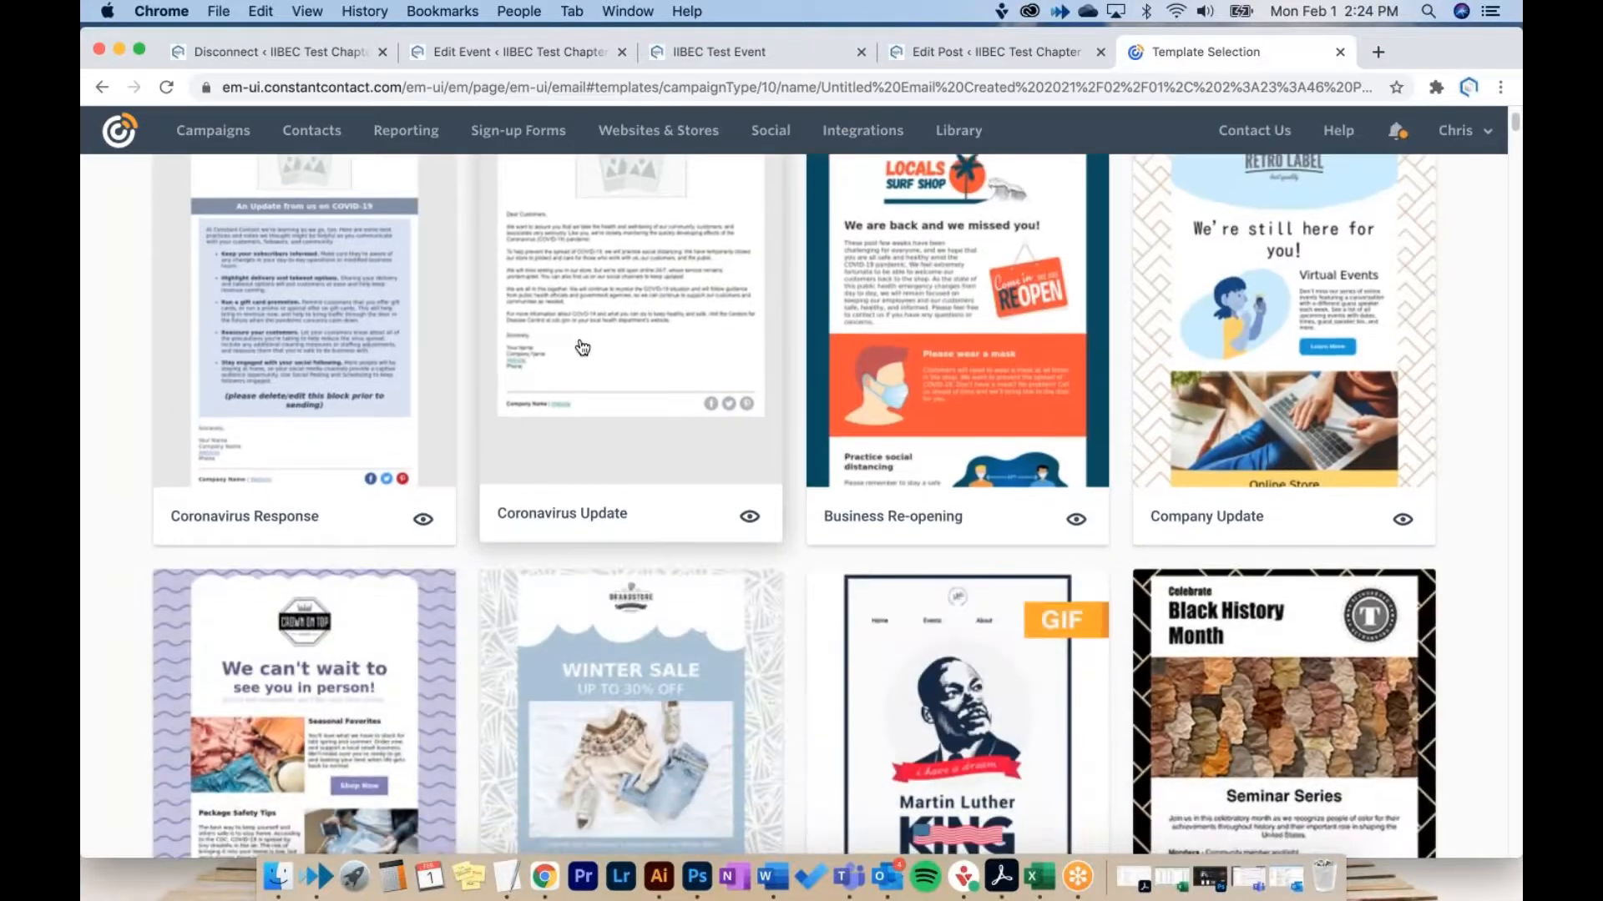
scroll(581, 350, "down", 2)
scroll(582, 351, "down", 15)
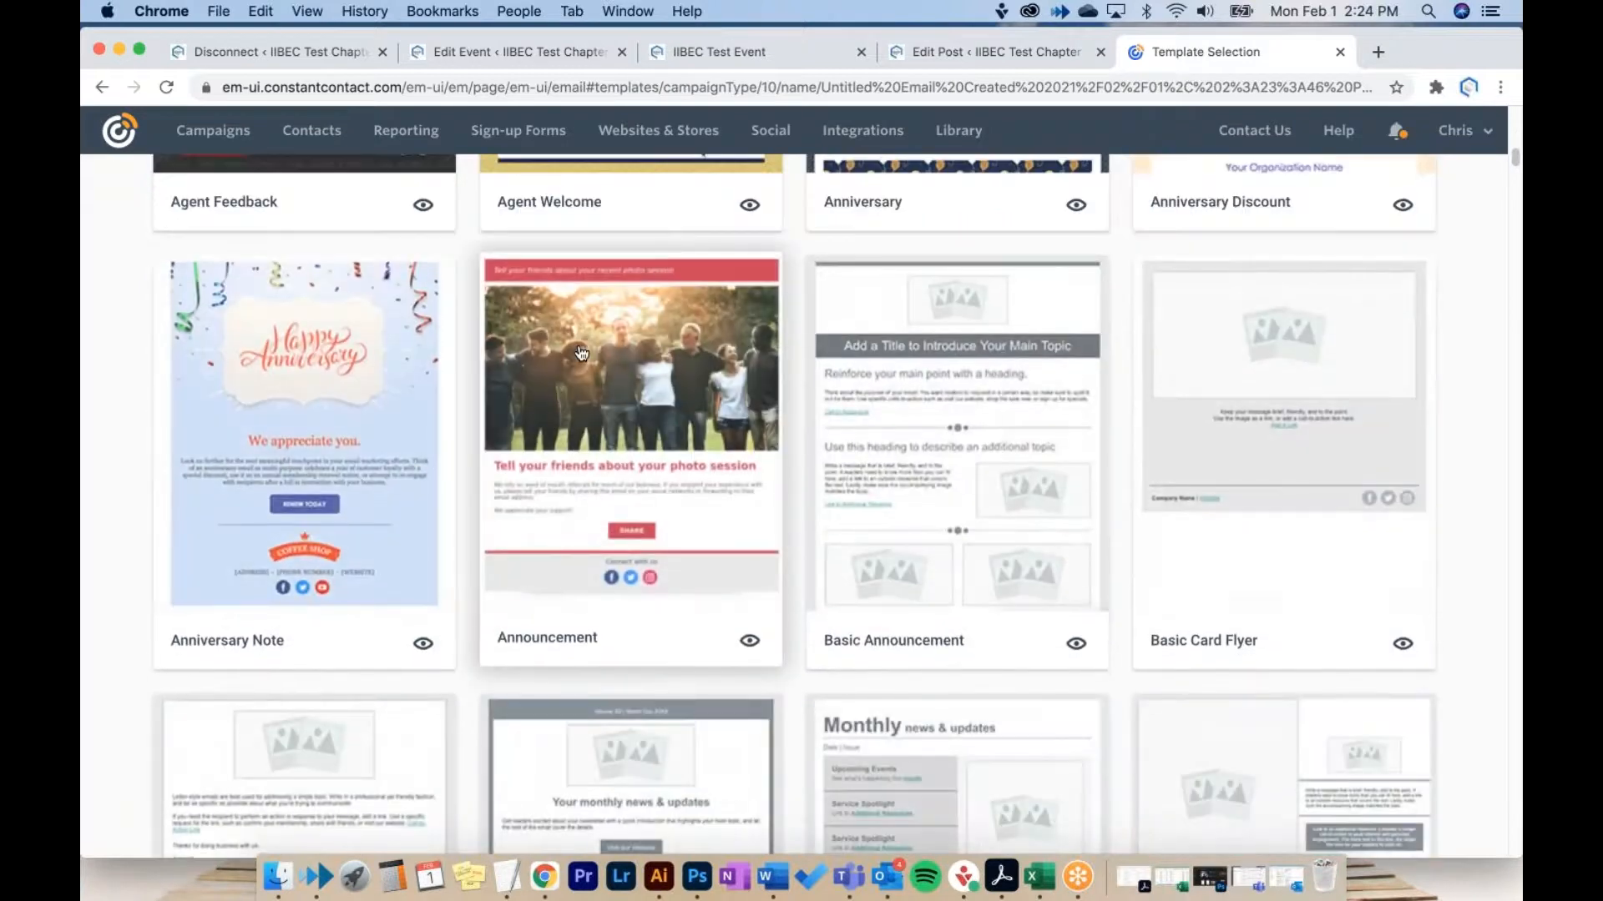
scroll(582, 352, "down", 6)
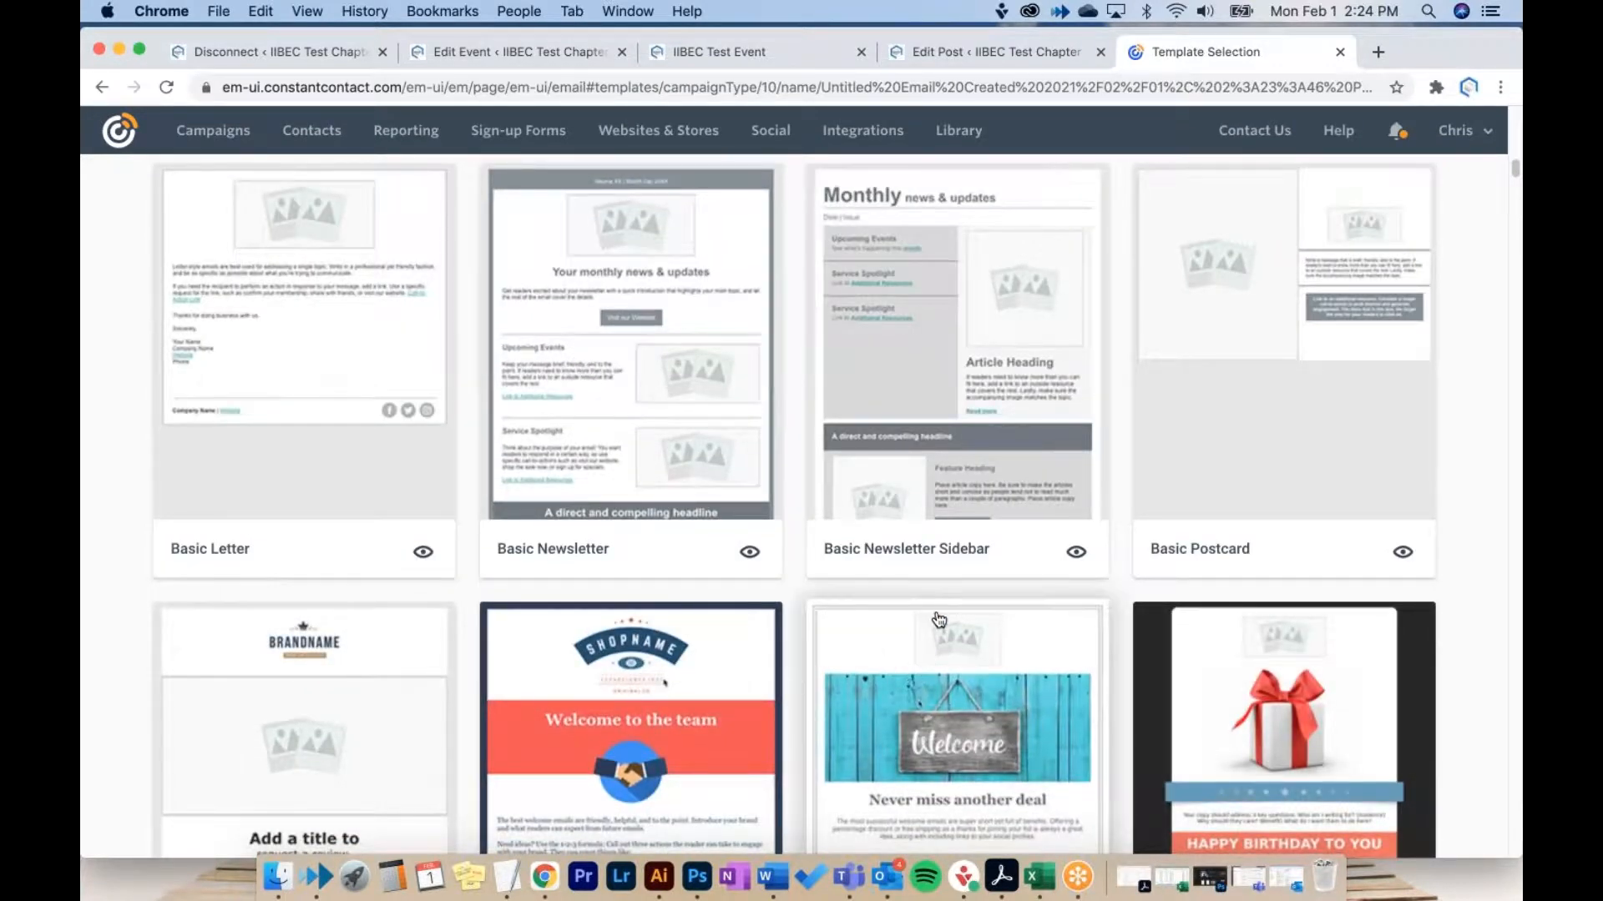
scroll(948, 626, "down", 4)
left_click(372, 474)
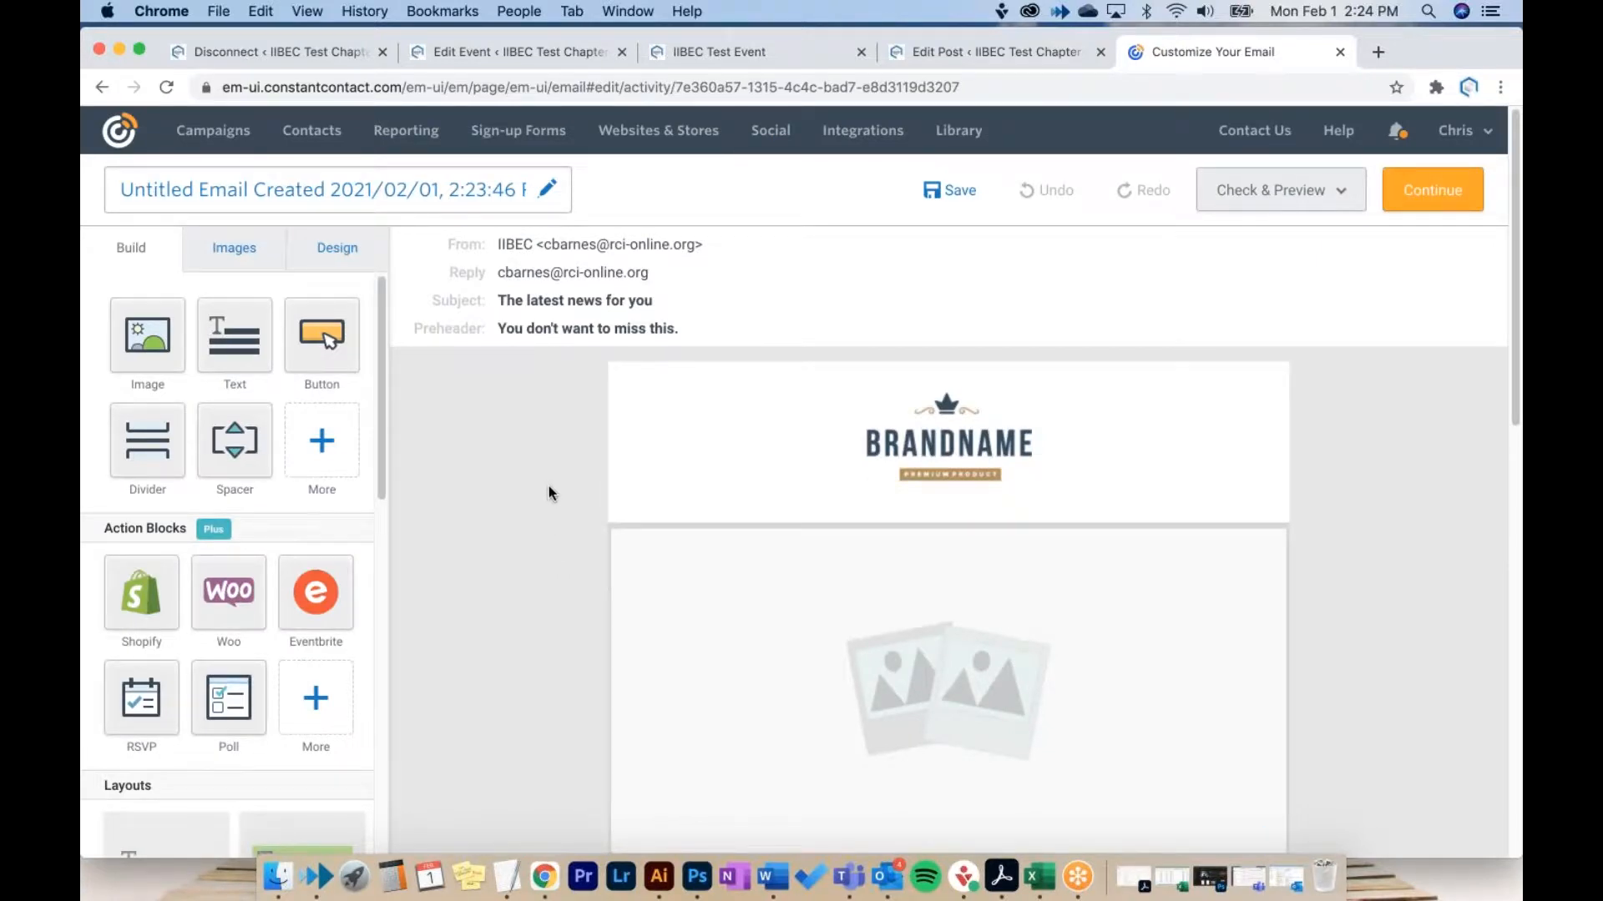
Step: Delete the large placeholder image below the BRANDNAME logo and insert a new image block above the title
left_click(962, 441)
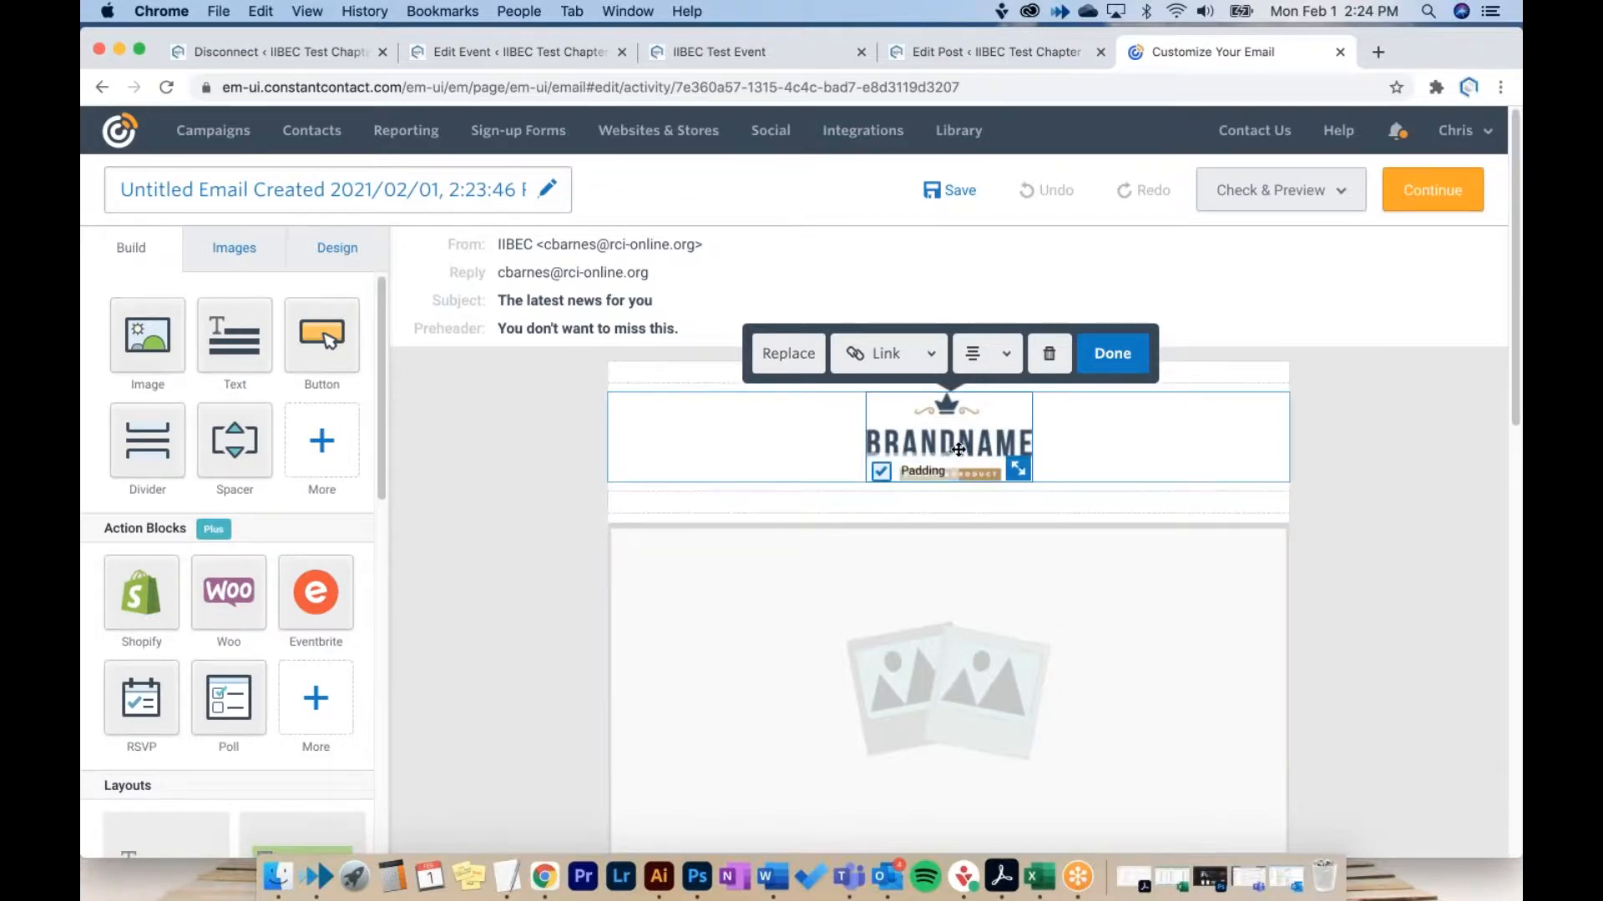
scroll(963, 447, "down", 3)
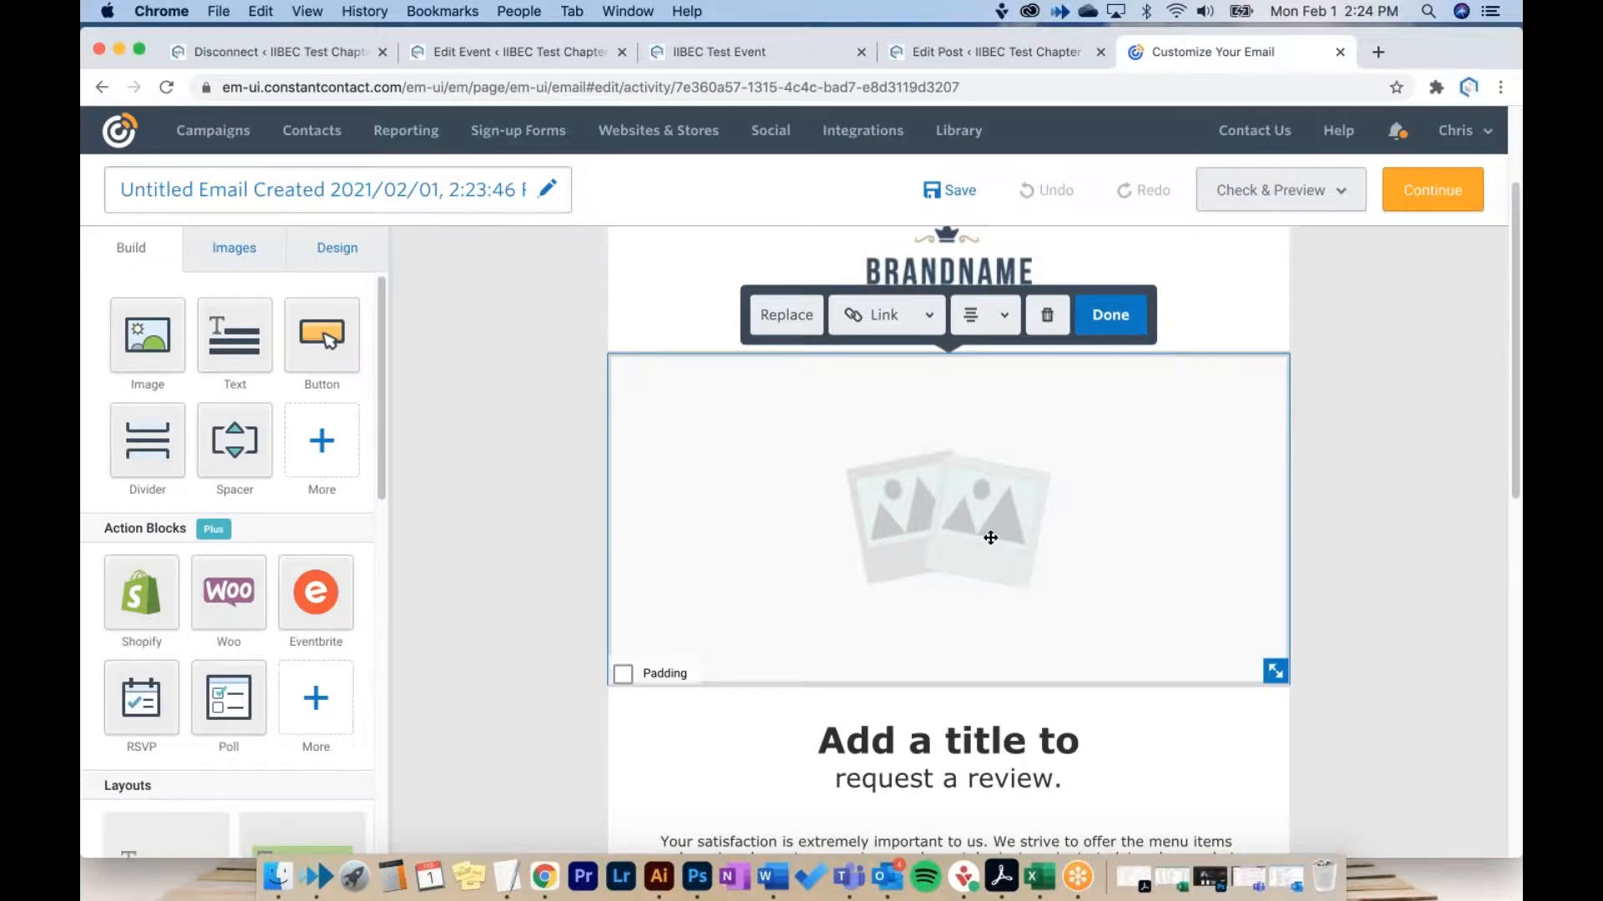
left_click(1050, 327)
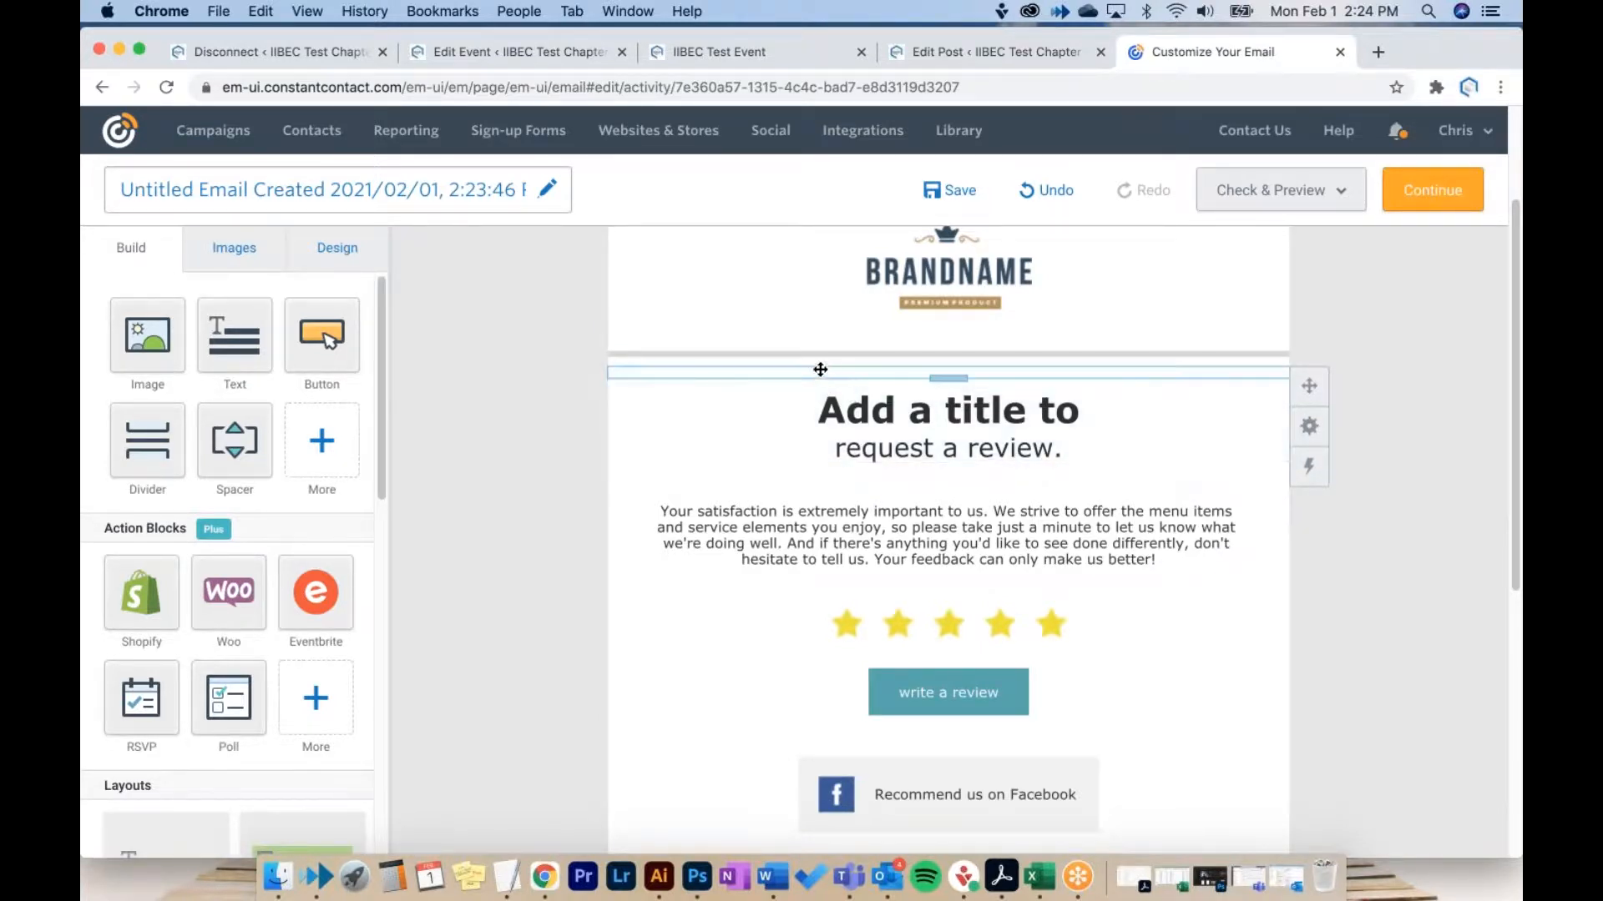
mouse_move(168, 347)
left_mouse_down()
mouse_move(649, 338)
mouse_move(756, 369)
left_mouse_up()
left_click(894, 489)
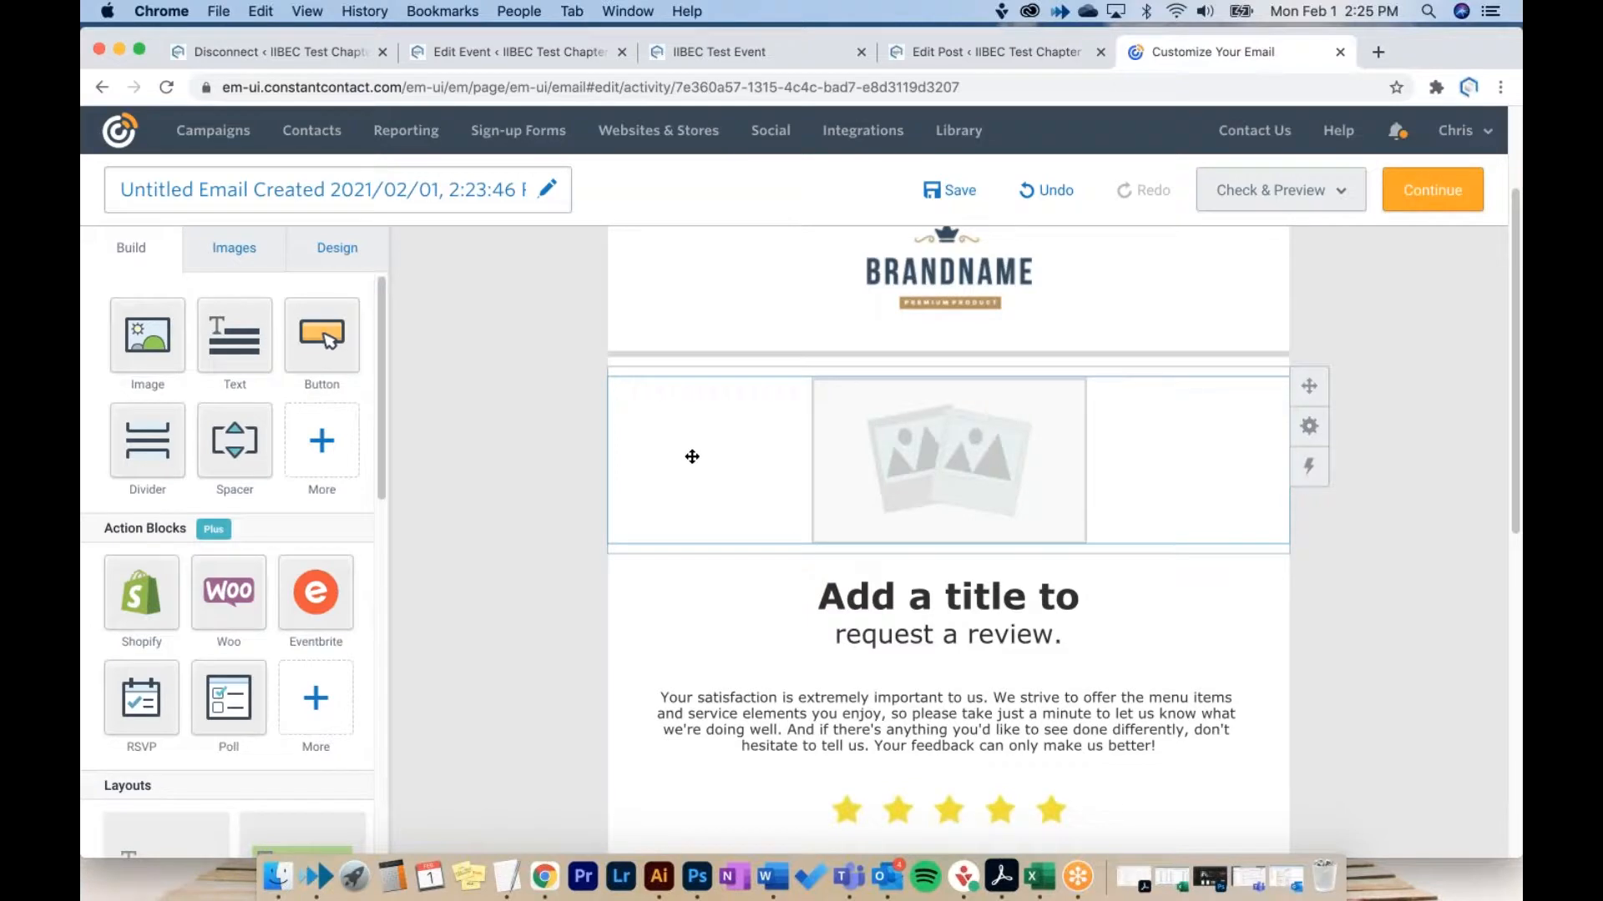
Step: Look through the rest of the email layout, save the email and continue to its scheduling page
scroll(690, 454, "down", 3)
scroll(677, 419, "down", 5)
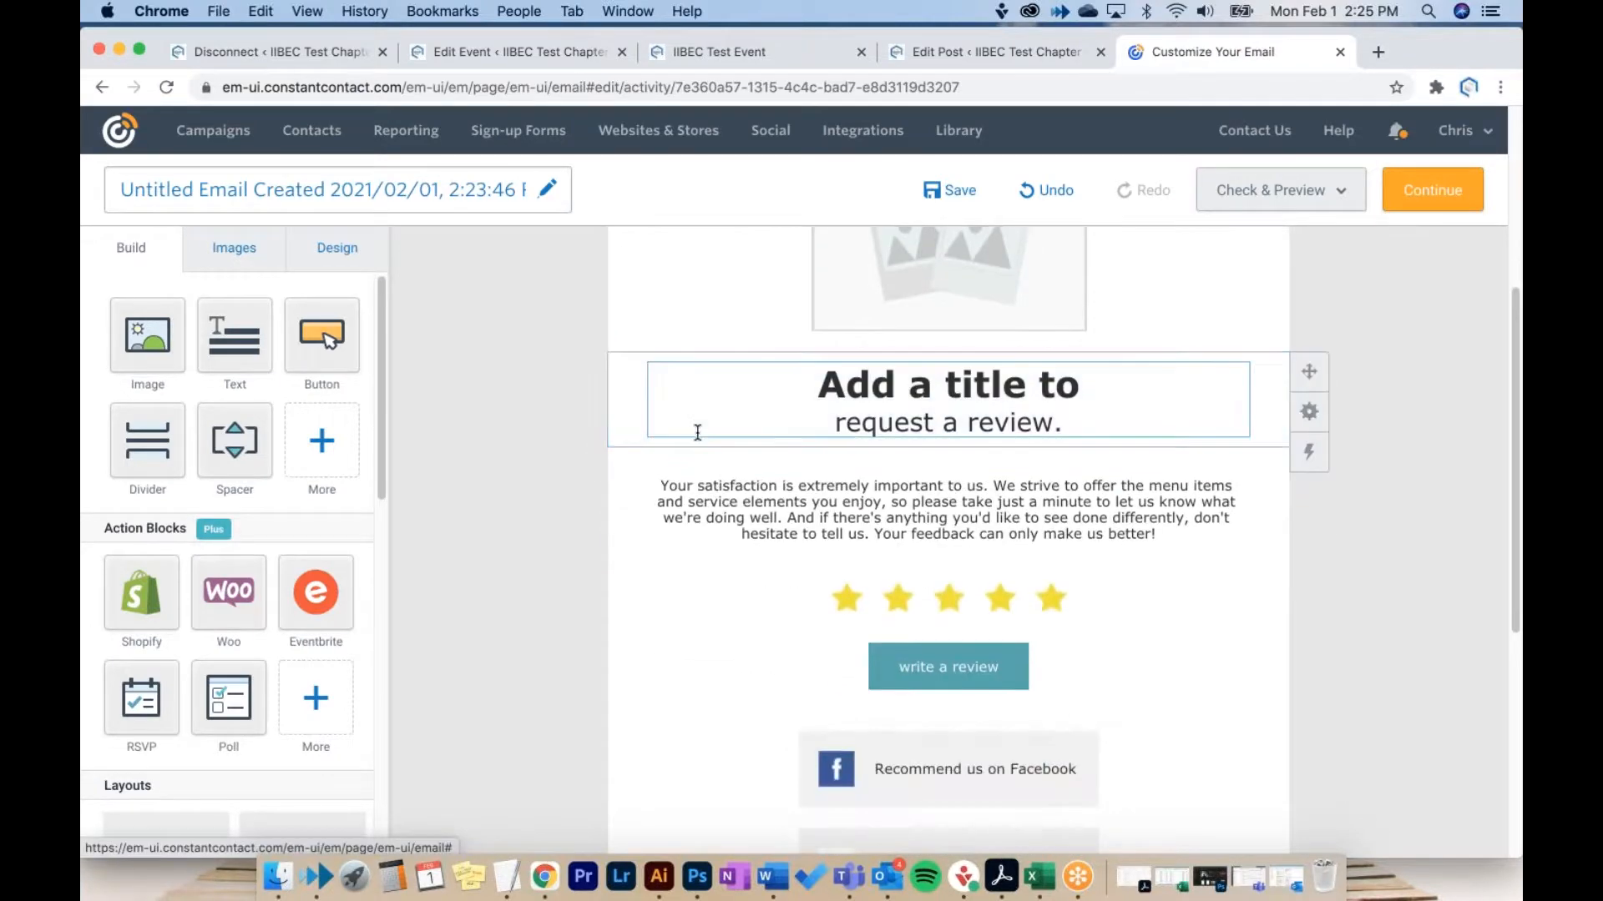
scroll(677, 419, "down", 1)
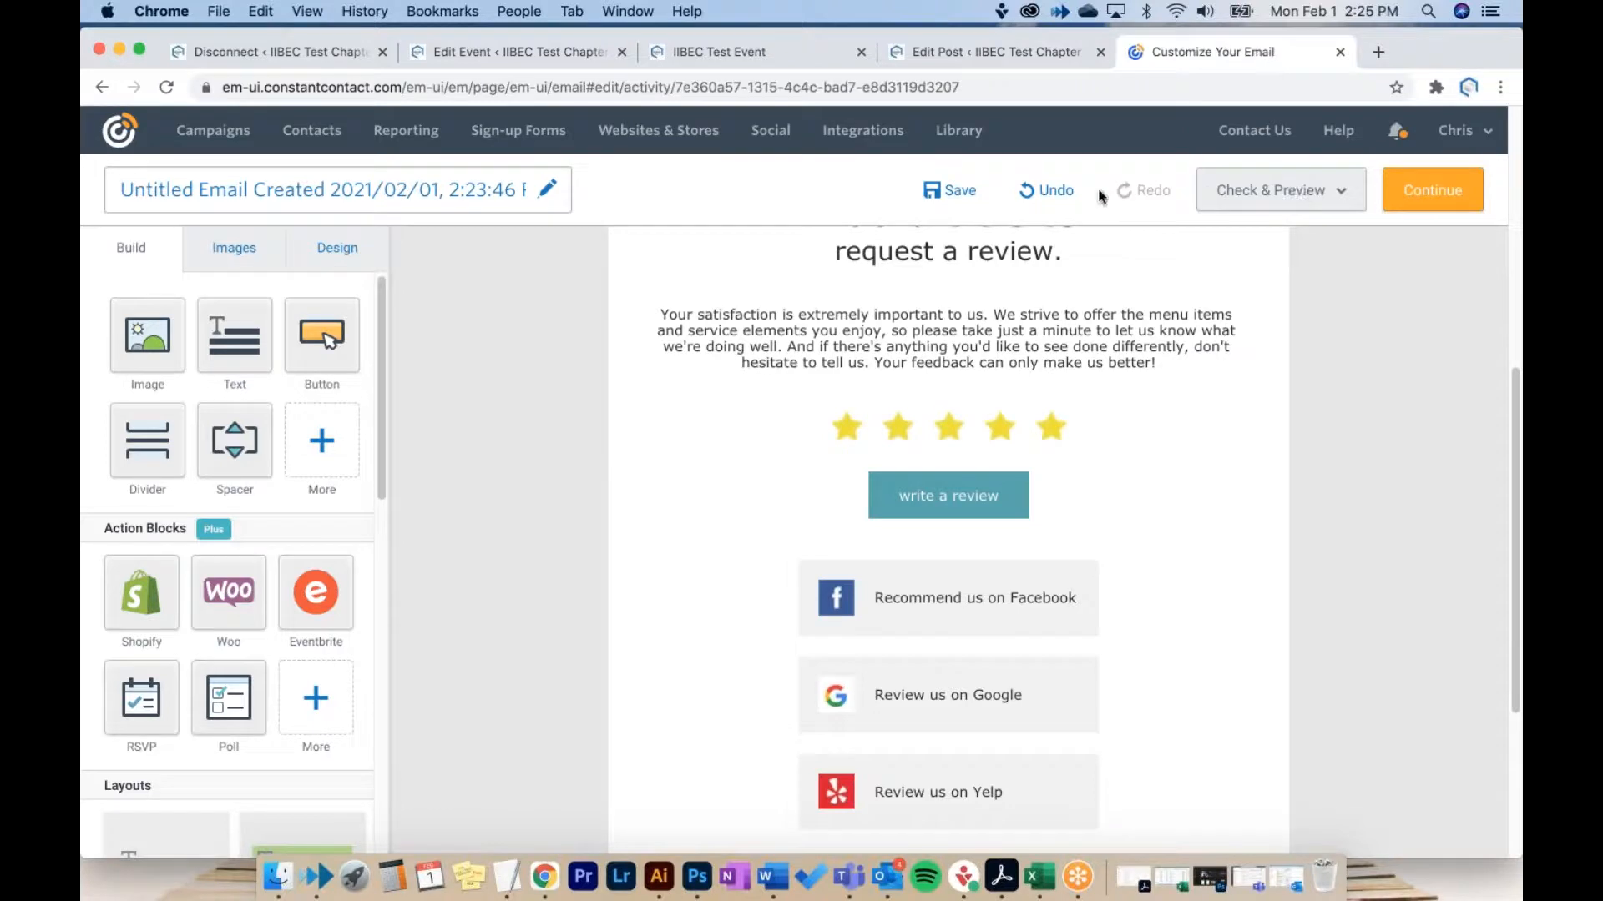
left_click(969, 192)
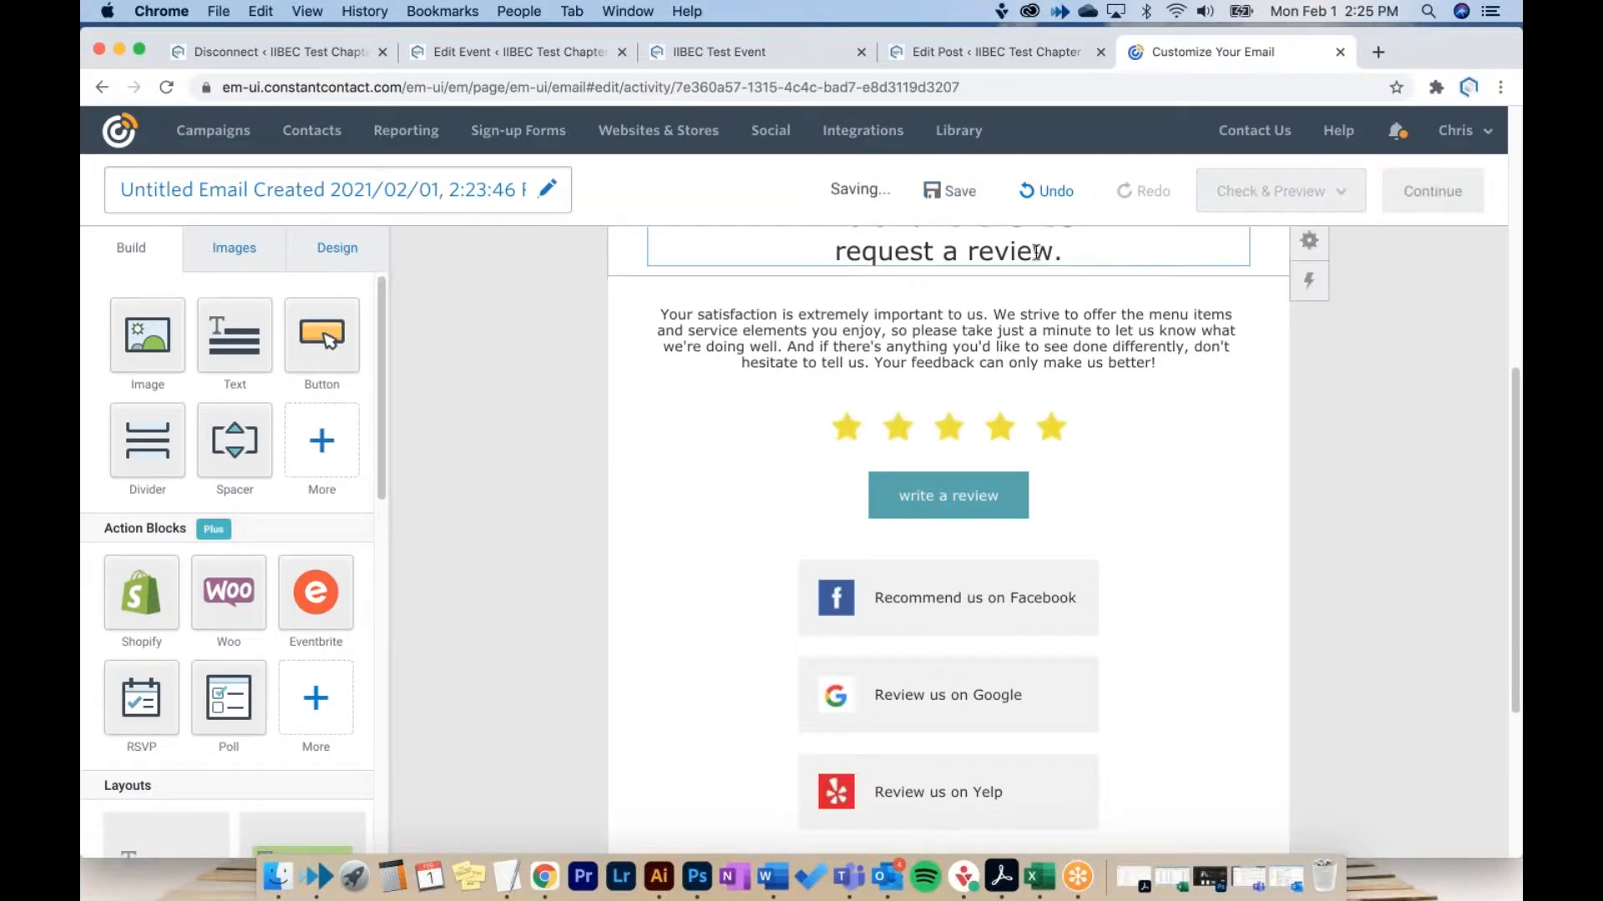
left_click(1416, 193)
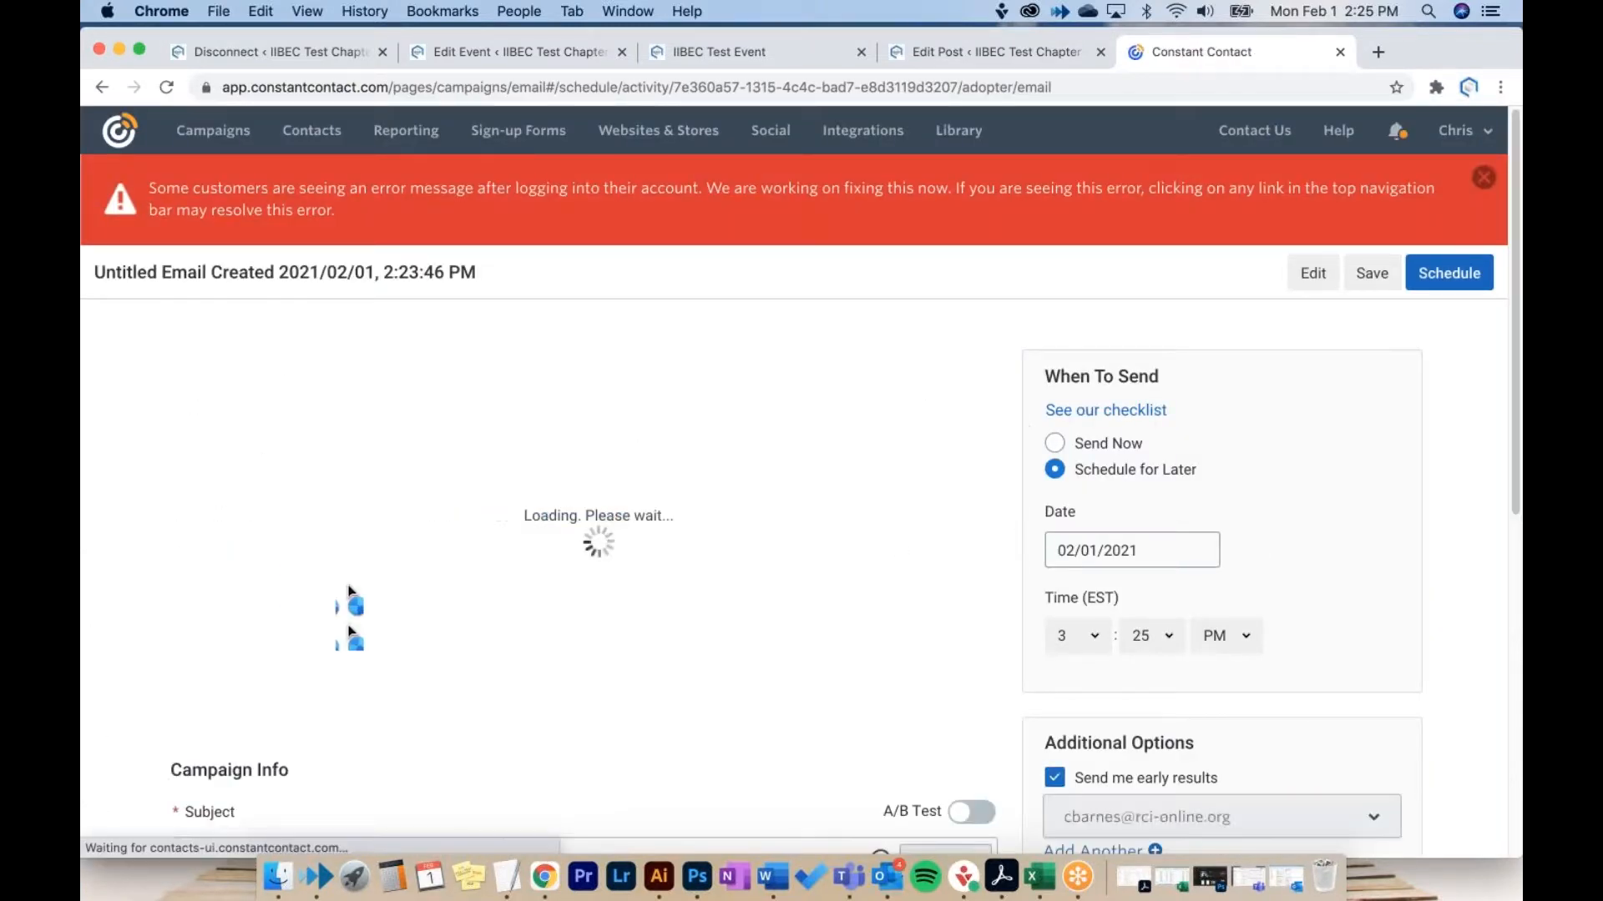
Step: Review the recipient lists and scheduling options without scheduling the email, and close the Constant Contact tab
scroll(349, 548, "down", 3)
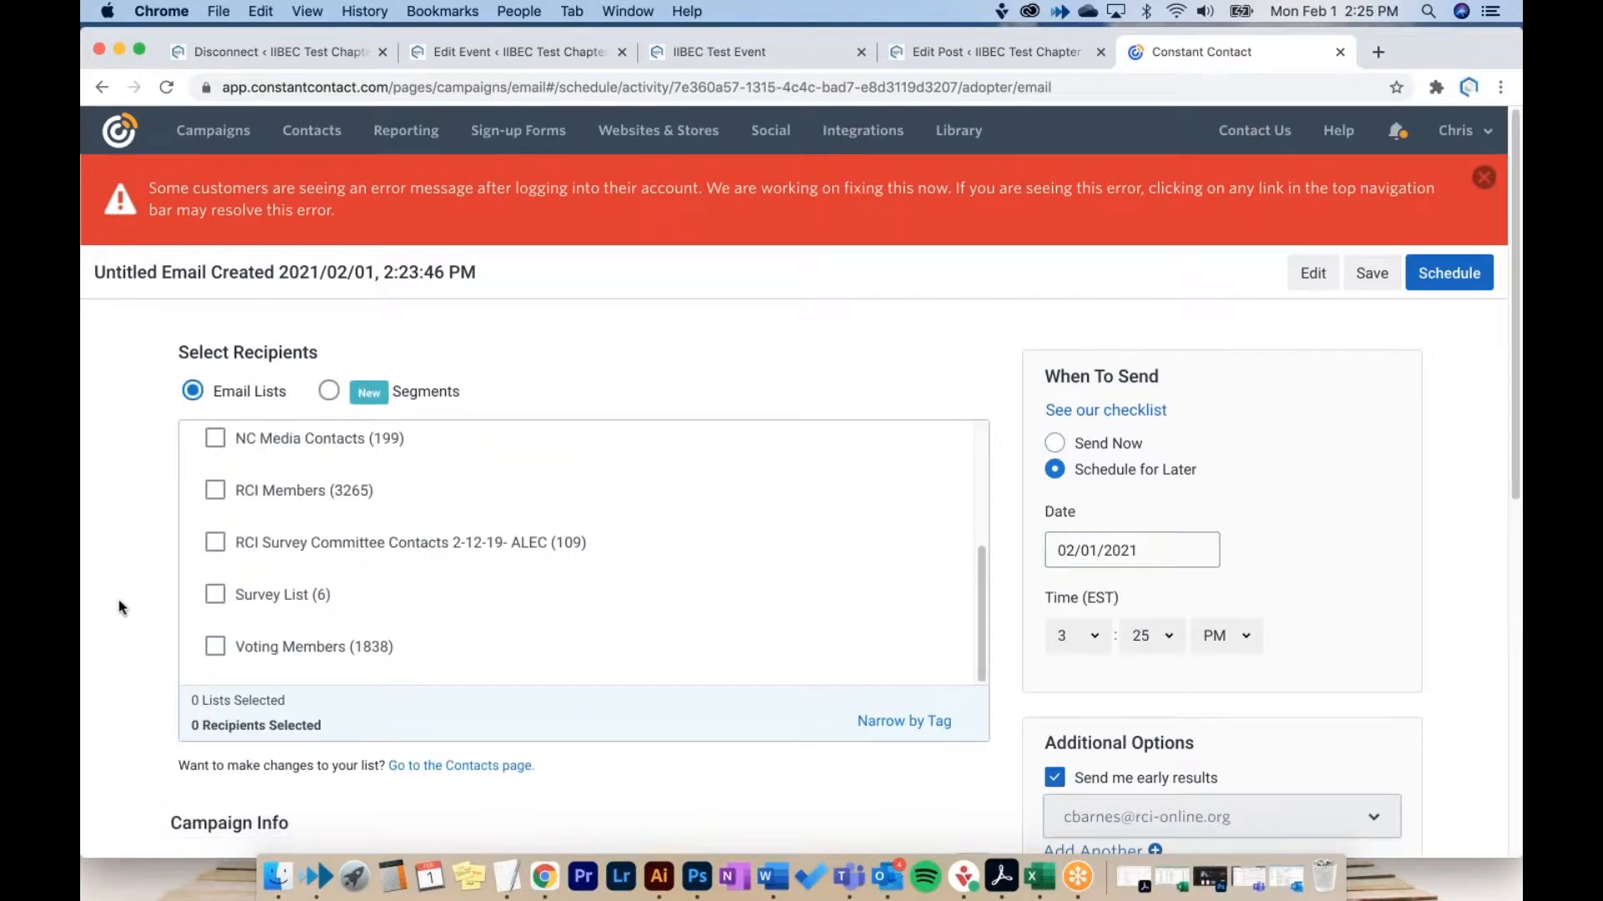
scroll(117, 601, "down", 10)
scroll(433, 644, "up", 10)
key("super+w")
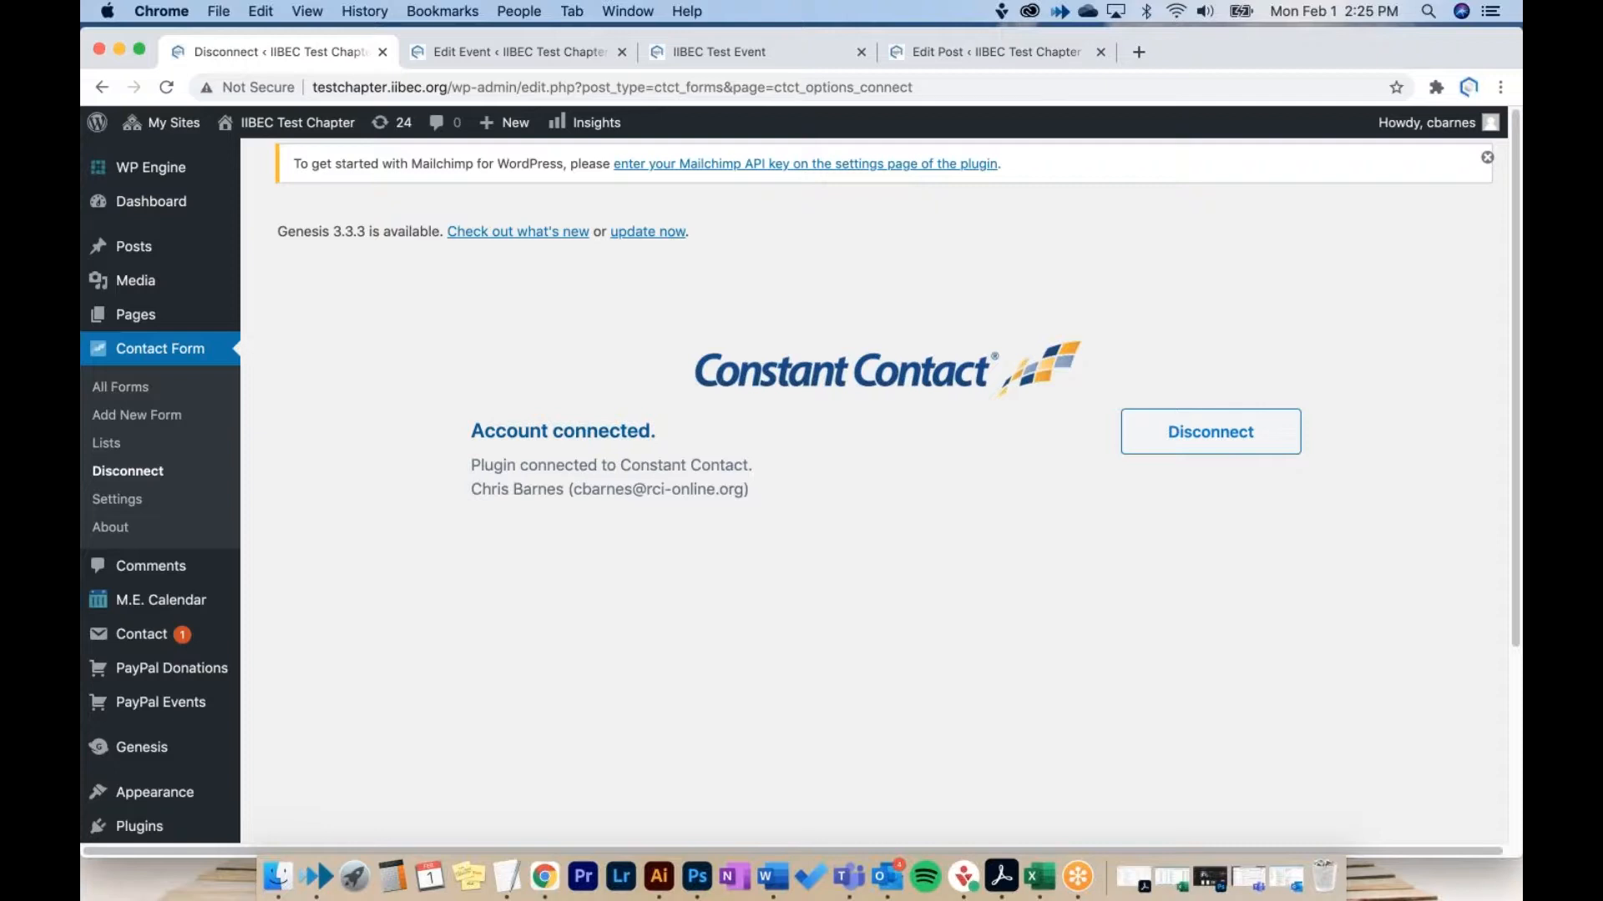